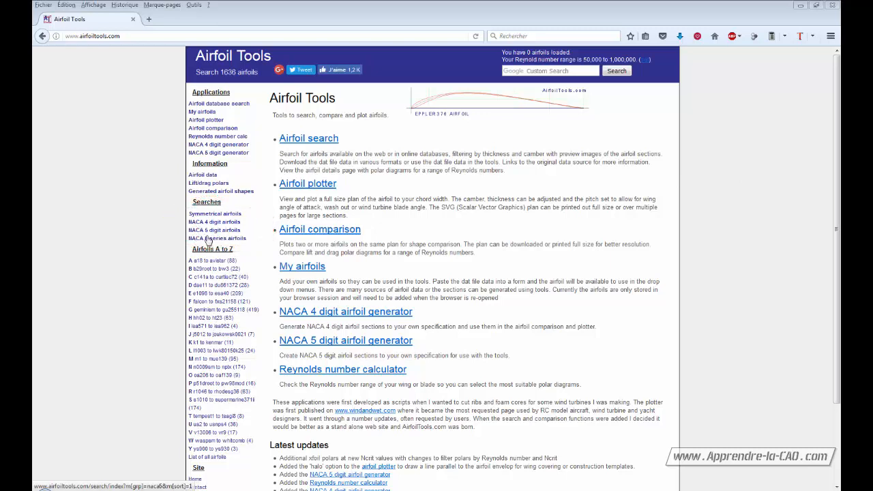
Browse the airfoil database to the F list, preview the FAUVEL 14% AIRFOIL and open its details page.
click(199, 224)
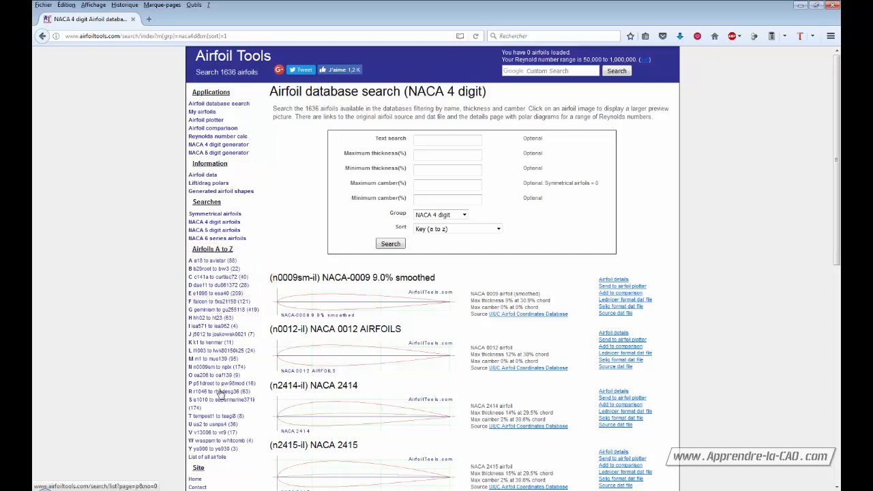
click(200, 304)
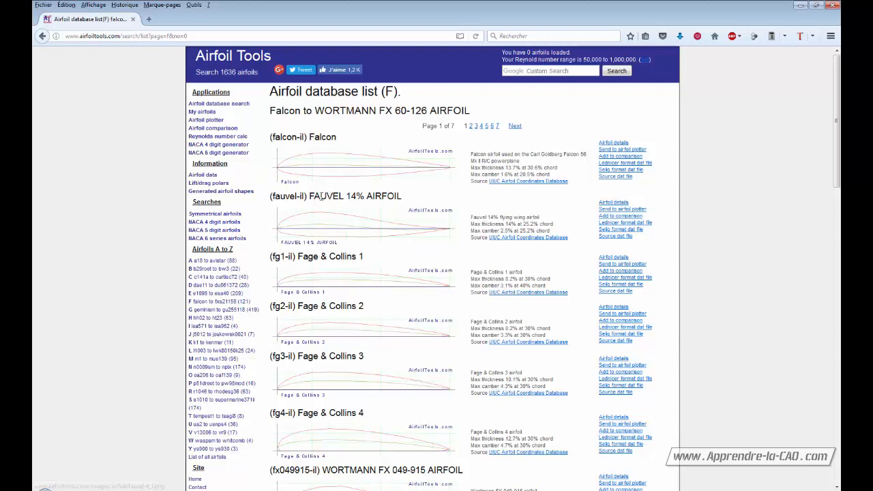
click(385, 232)
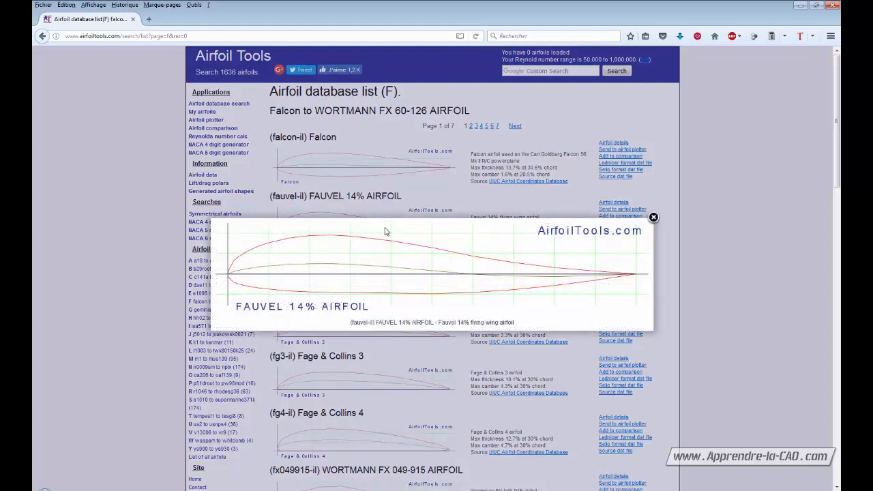
click(654, 218)
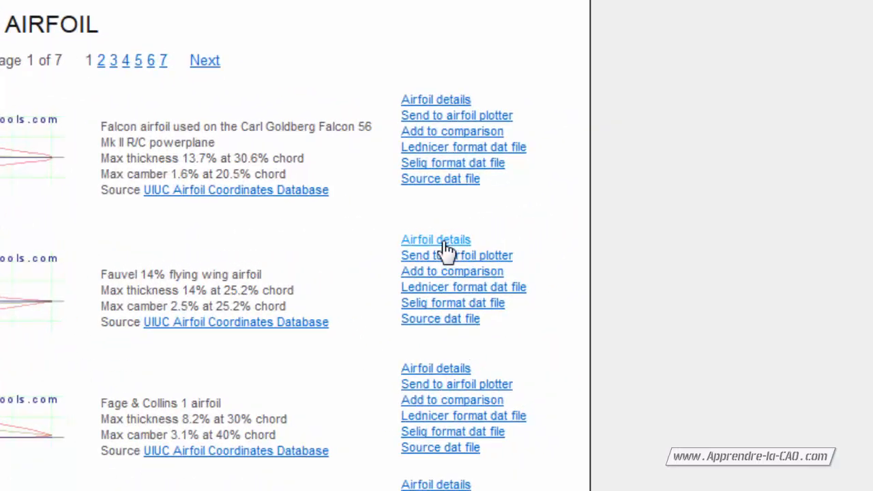
click(443, 246)
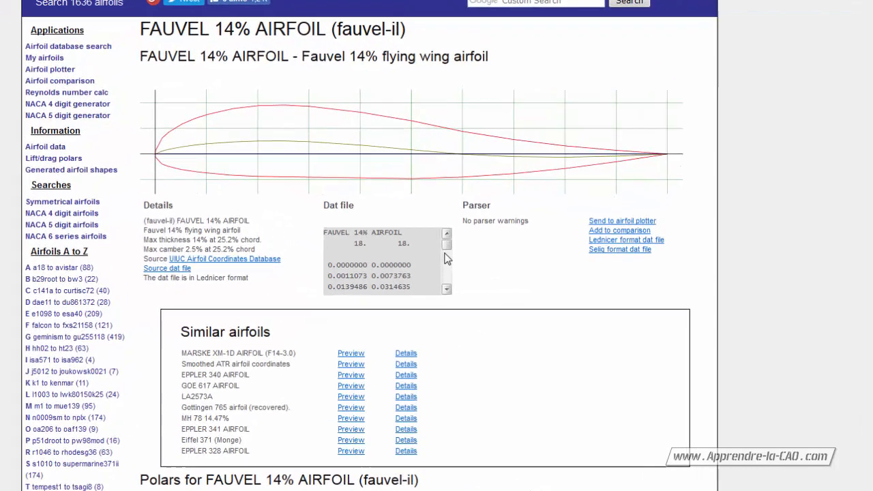
Look through the coordinate listing in the FAUVEL 14% AIRFOIL's embedded dat file.
drag(444, 252, 446, 285)
drag(352, 322, 357, 252)
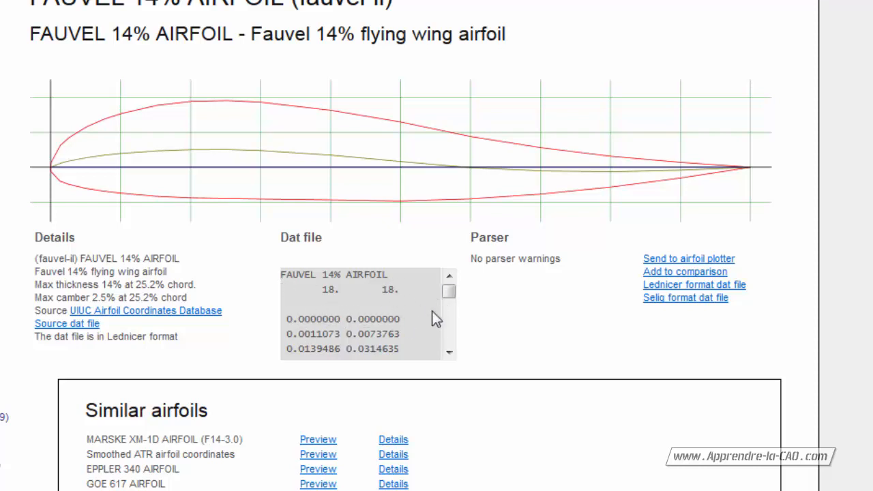
drag(450, 293, 450, 296)
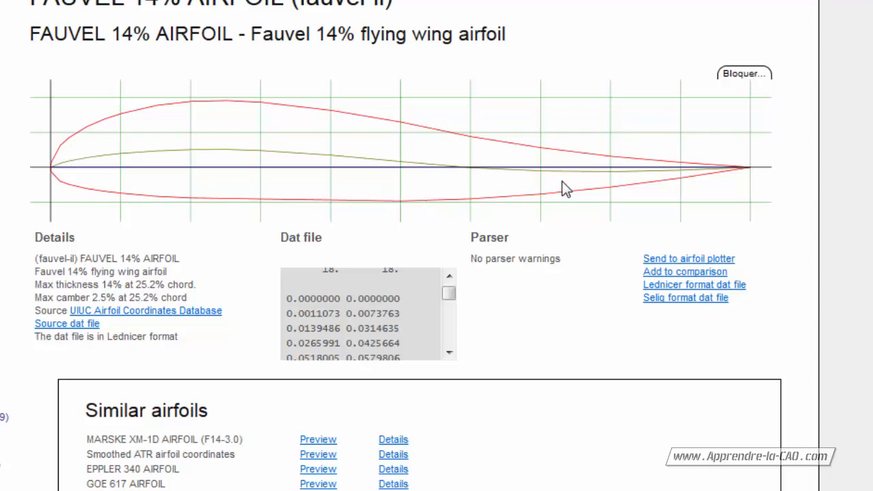
scroll(450, 296, up, 1)
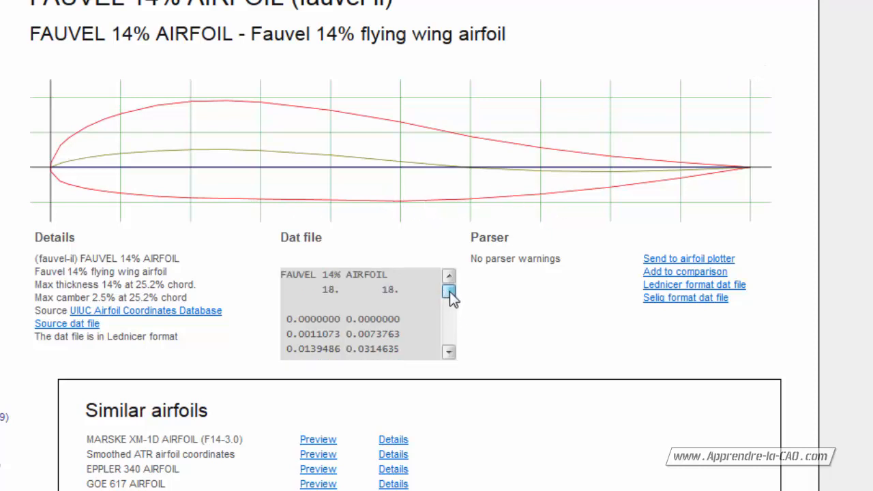
scroll(451, 303, down, 1)
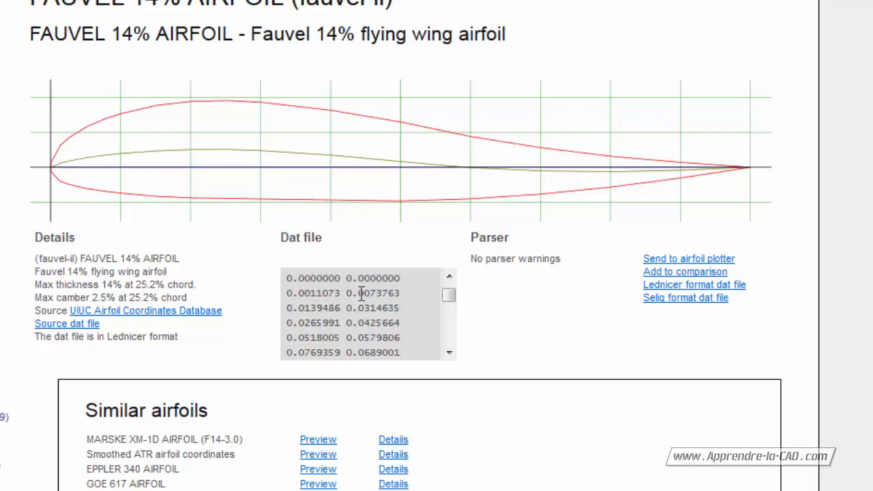
Examine the upper-surface X and Y coordinates in the embedded dat file, from the leading edge to the trailing edge.
drag(295, 293, 388, 293)
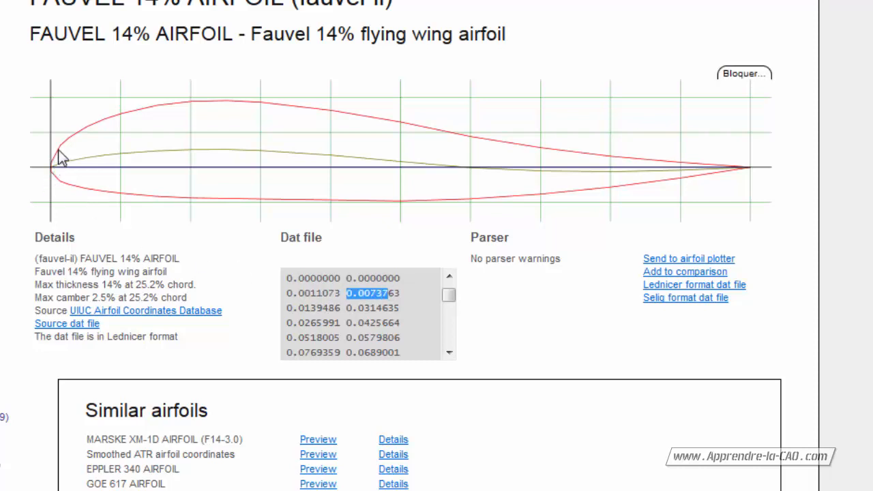
drag(292, 308, 383, 307)
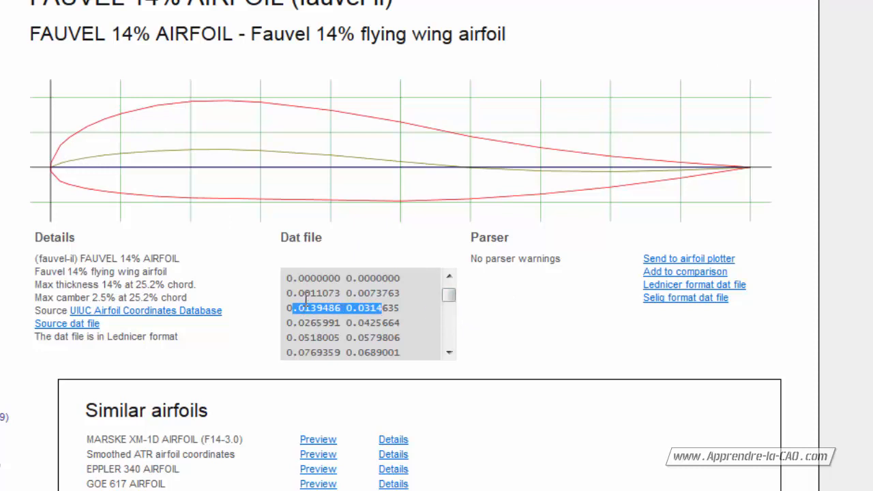
scroll(449, 300, down, 2)
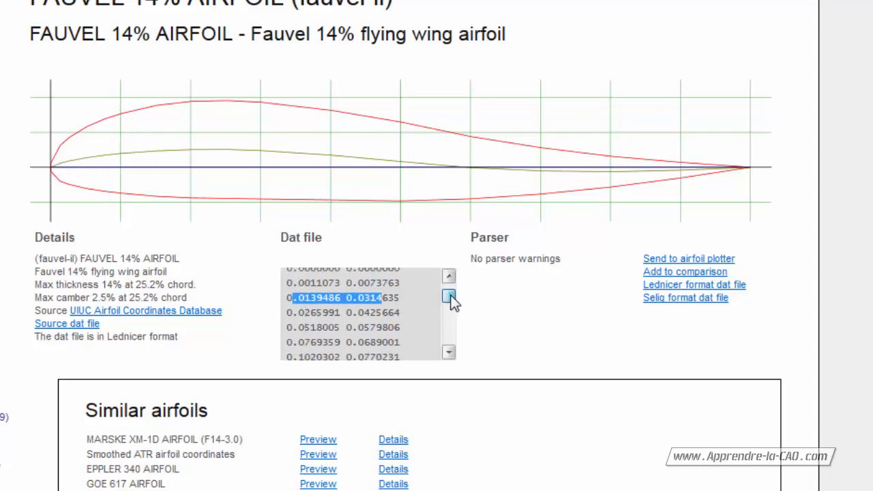
scroll(450, 300, down, 3)
drag(293, 329, 311, 329)
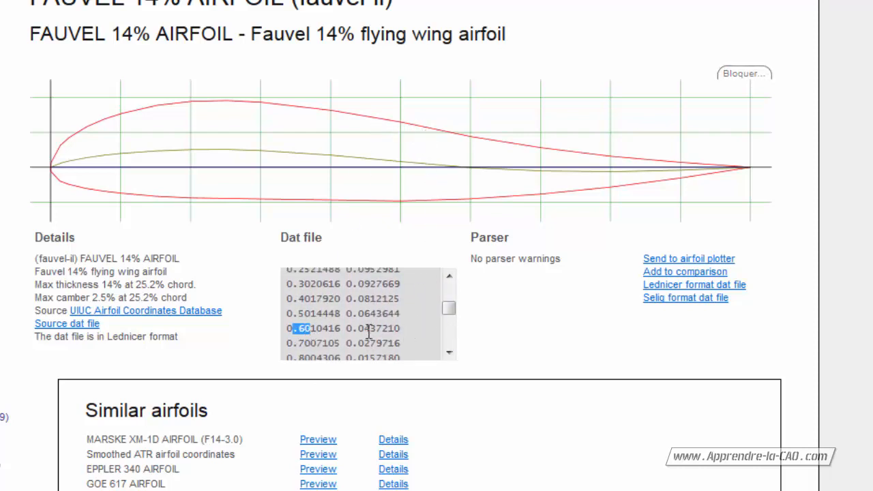
drag(359, 328, 382, 328)
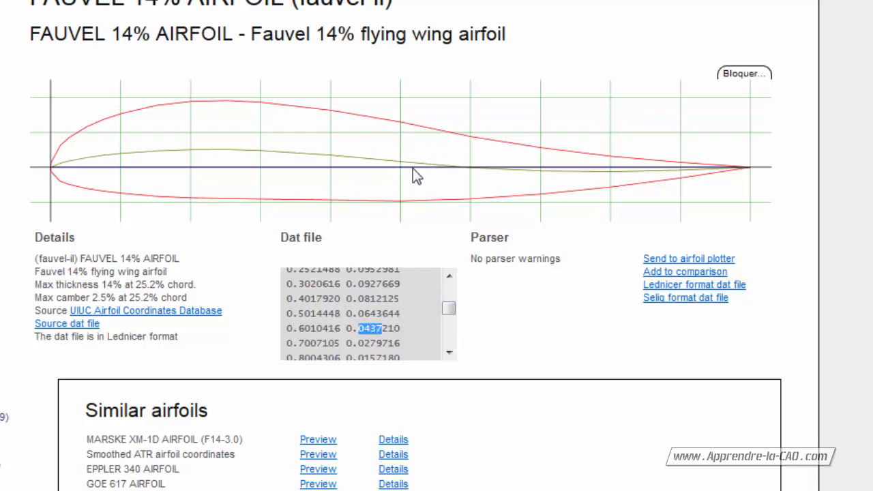
scroll(449, 315, down, 2)
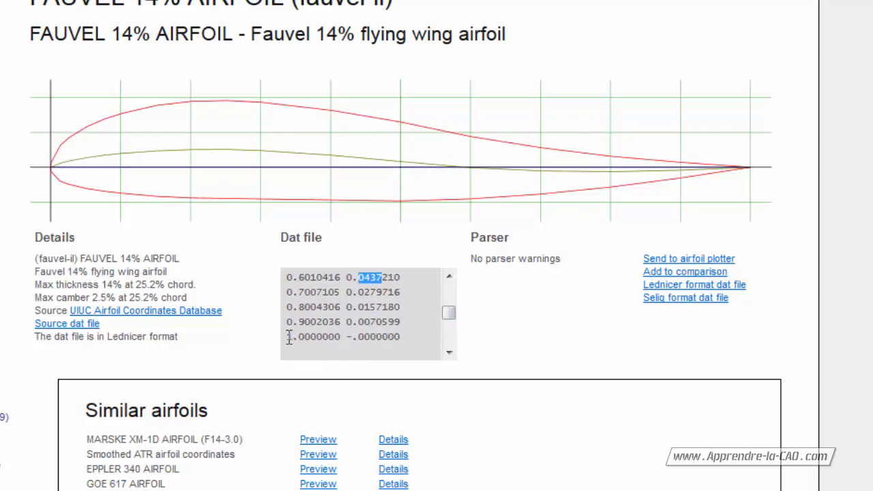
drag(288, 336, 311, 336)
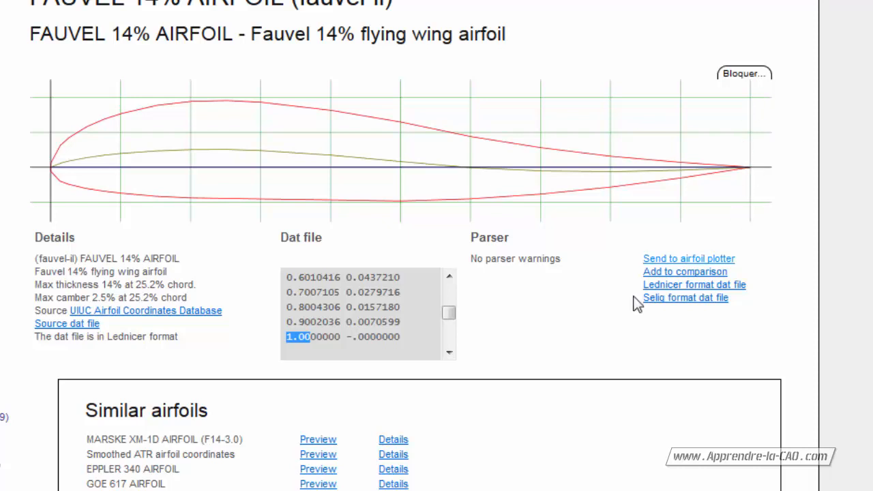
Examine the lower-surface coordinates in the embedded dat file through to the trailing edge, and return to the start of the listing.
scroll(449, 321, down, 2)
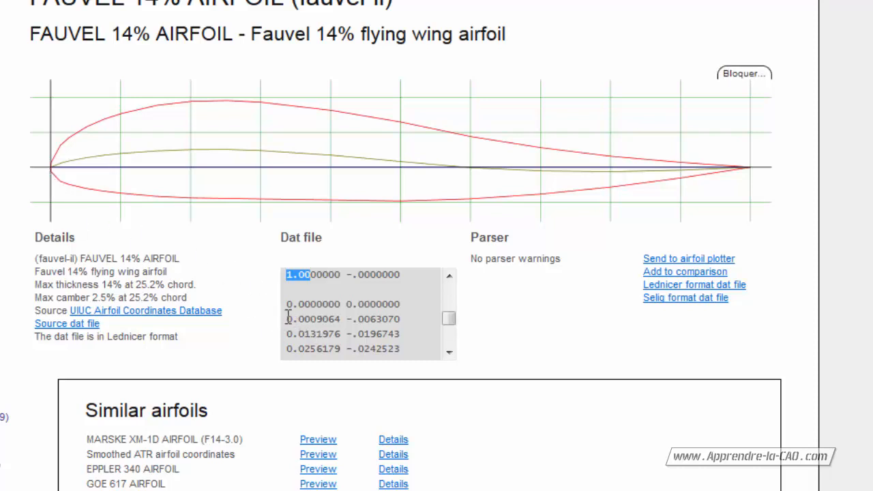
drag(289, 319, 393, 323)
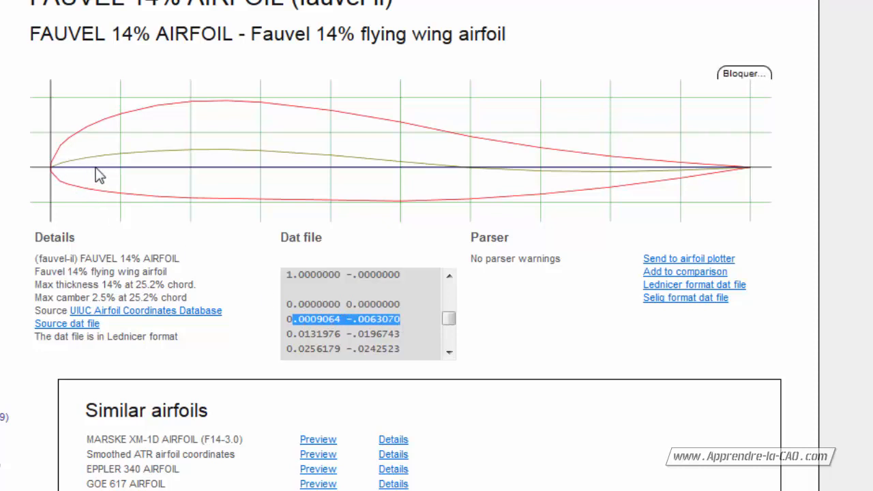
click(378, 327)
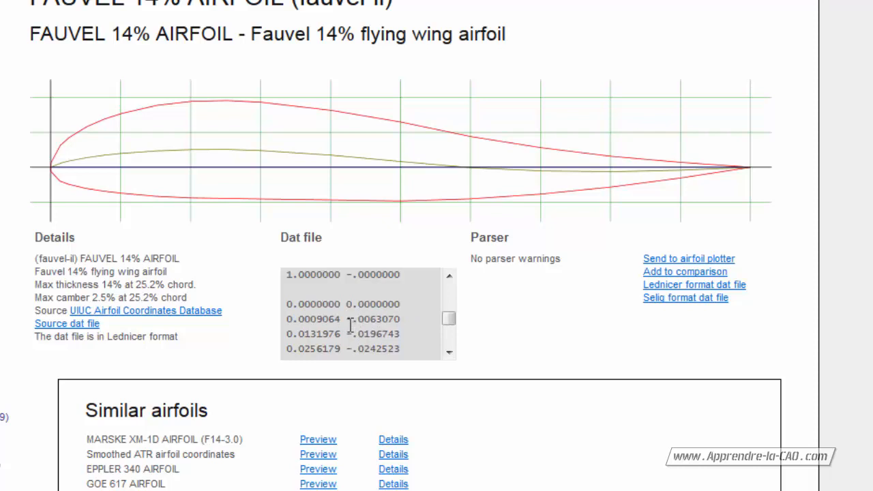
drag(346, 318, 403, 321)
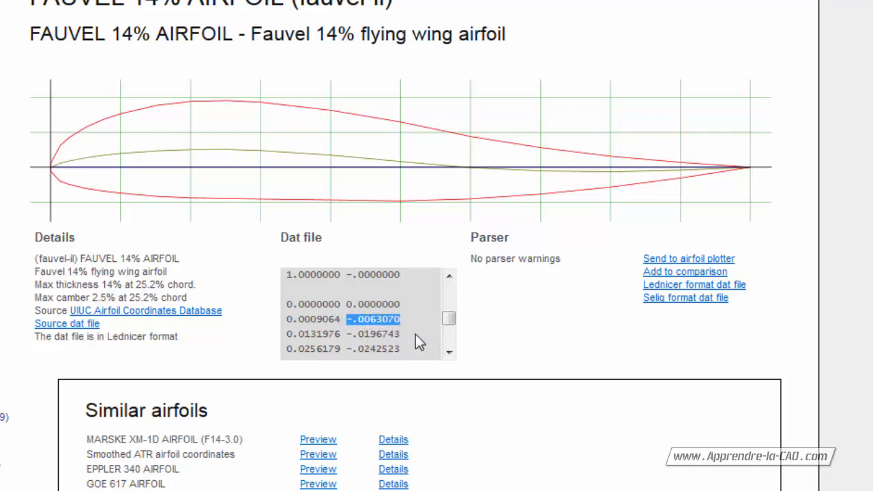
scroll(451, 323, down, 1)
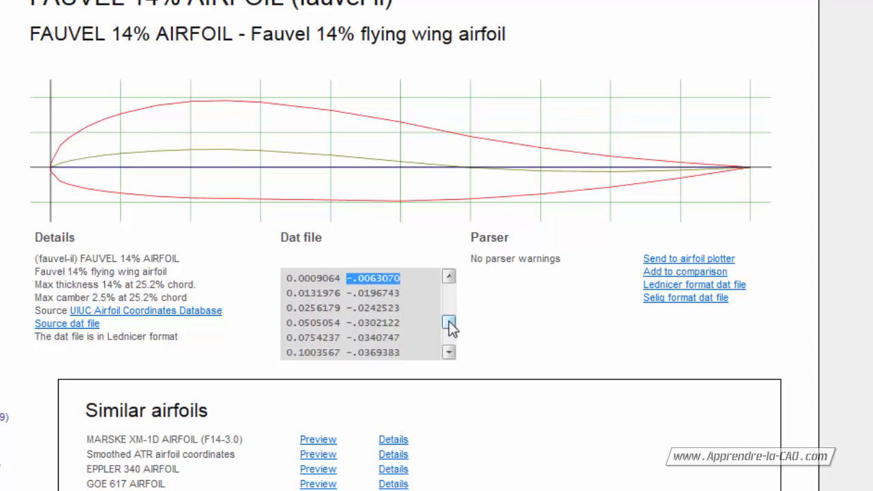
drag(449, 322, 451, 351)
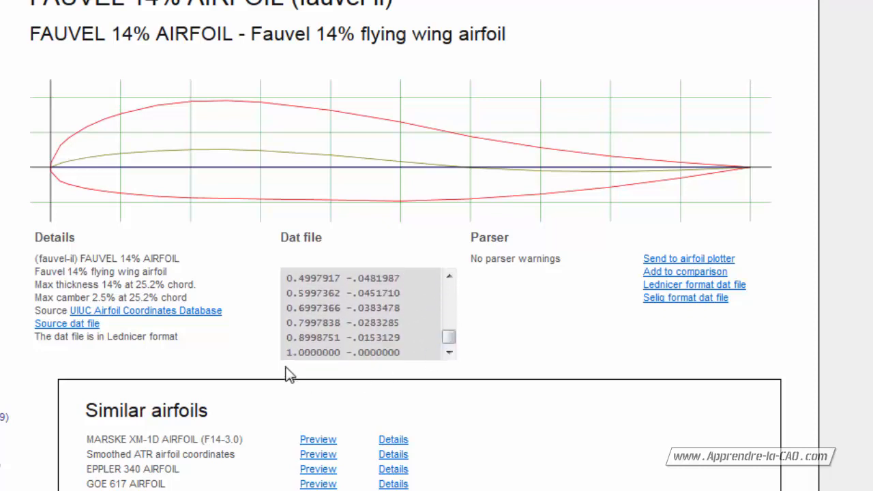
drag(286, 352, 338, 352)
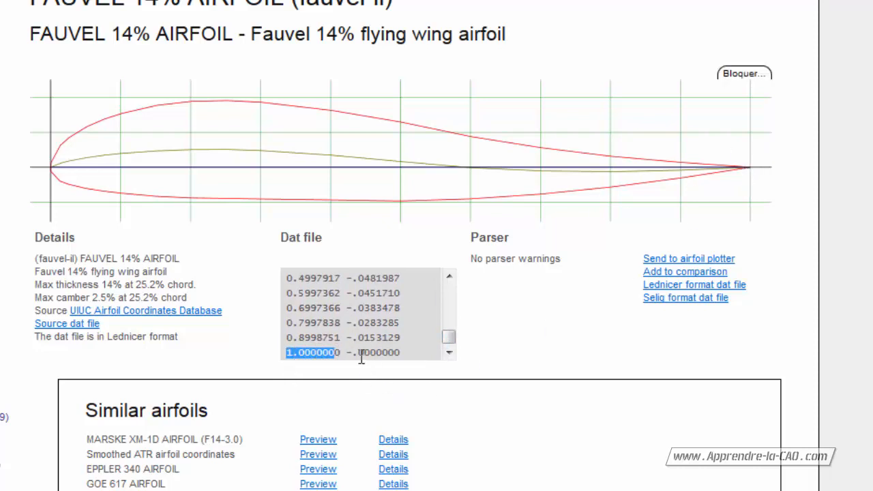
drag(345, 352, 414, 351)
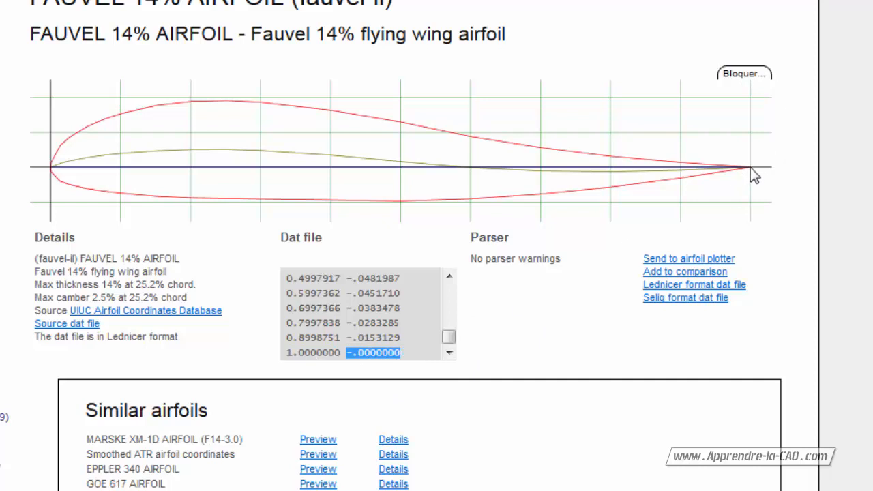
scroll(451, 335, up, 2)
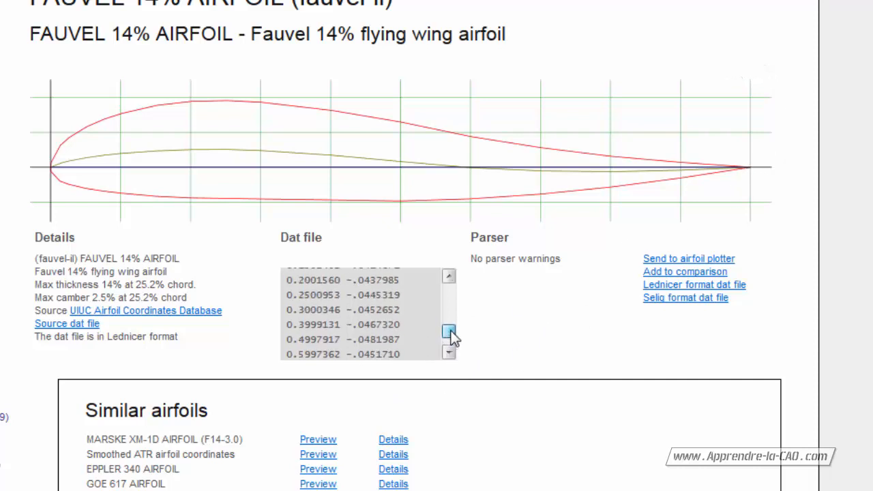
drag(451, 334, 450, 292)
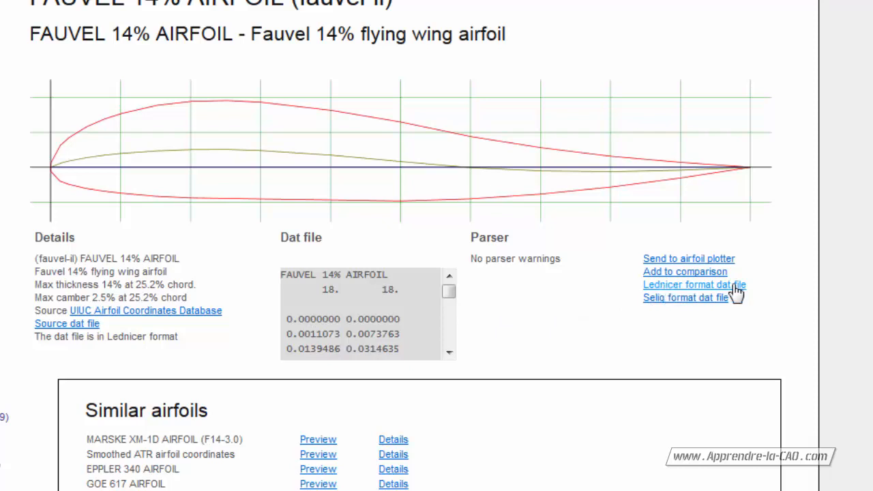
View the airfoil's Lednicer format dat file, highlight its upper and lower coordinate blocks in turn, and close it.
click(689, 288)
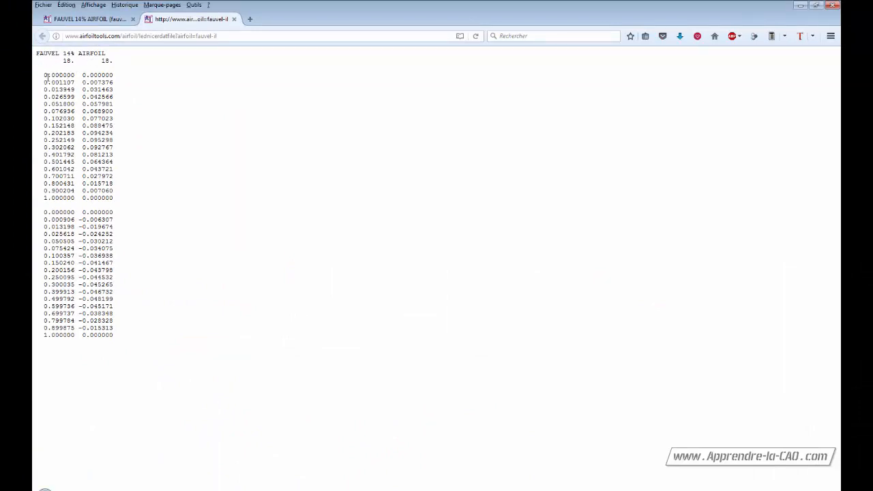
drag(45, 75, 125, 201)
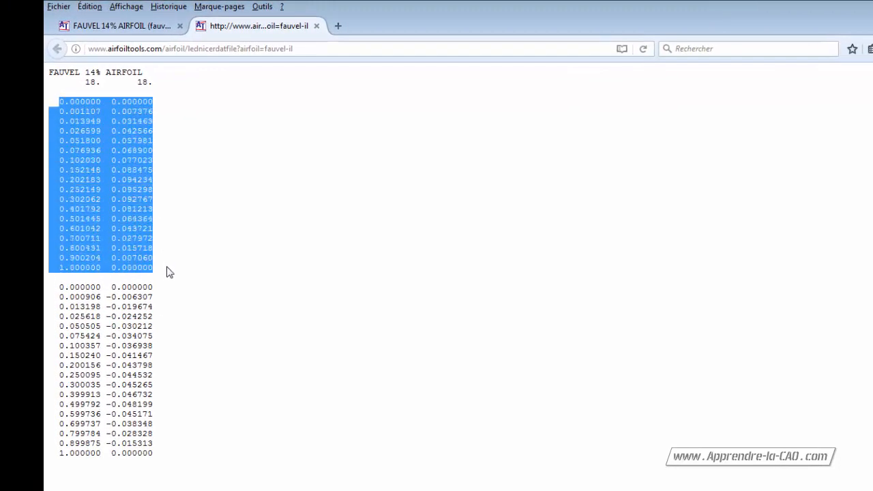
click(223, 311)
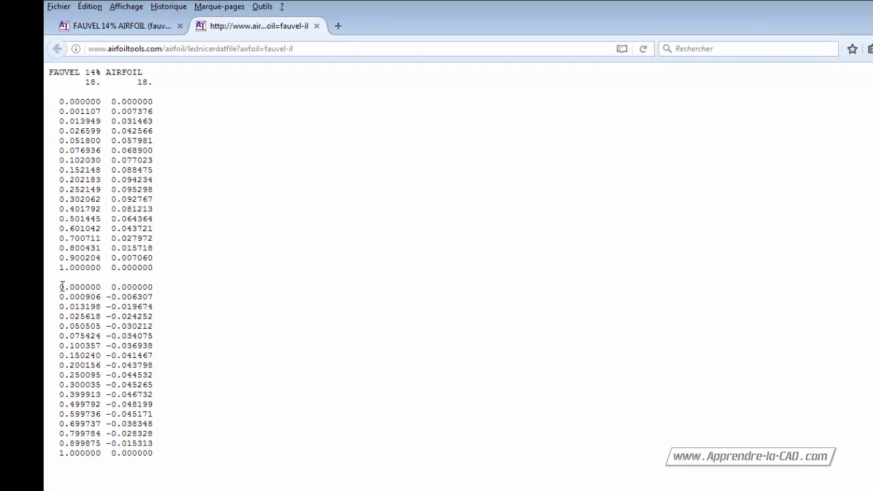
drag(62, 287, 168, 456)
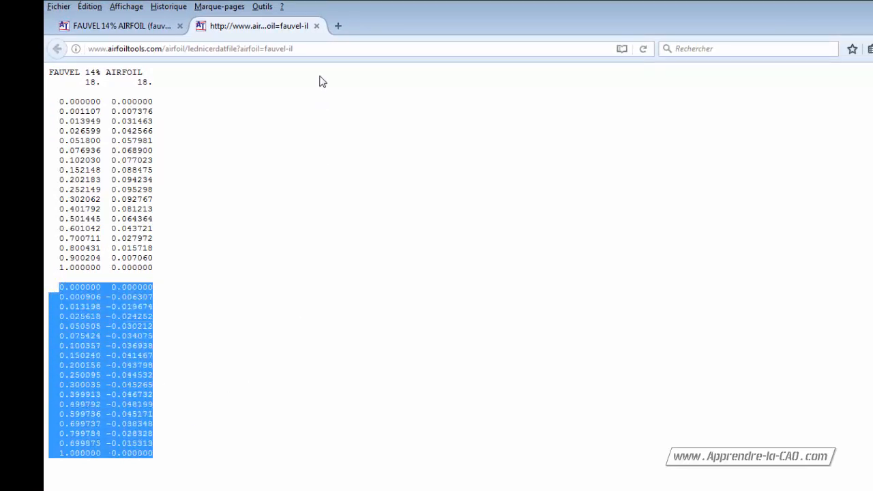
click(316, 26)
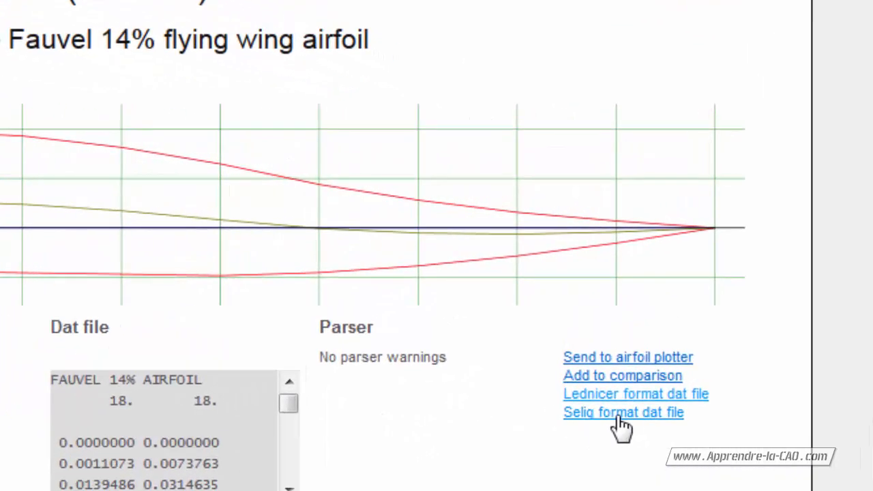
Open the airfoil's Selig format dat file and examine the order of its first points, starting from the trailing edge.
click(625, 417)
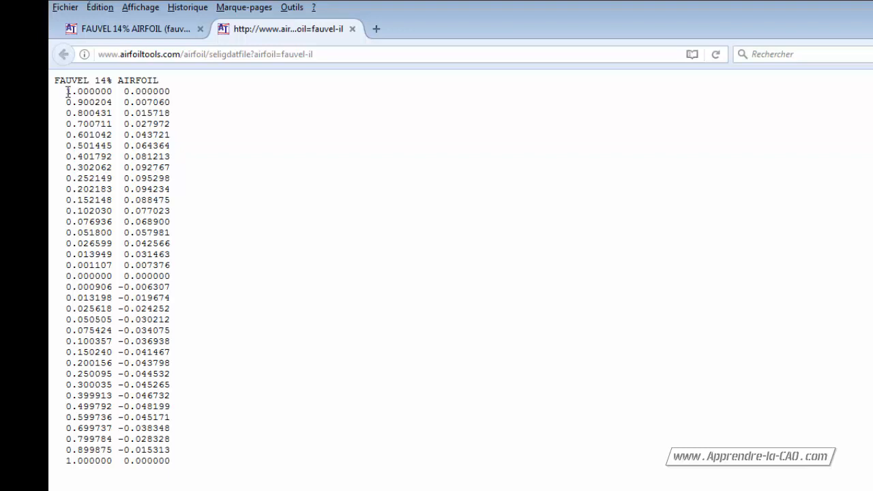
drag(67, 91, 113, 91)
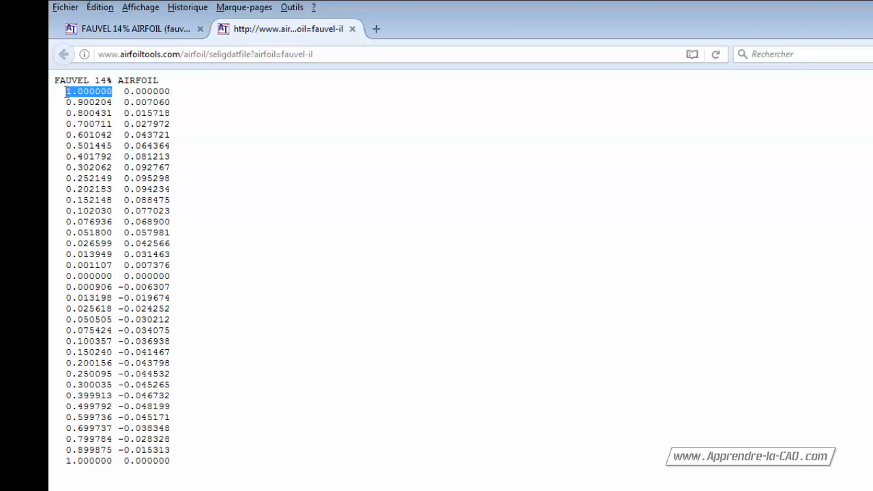
drag(68, 91, 177, 88)
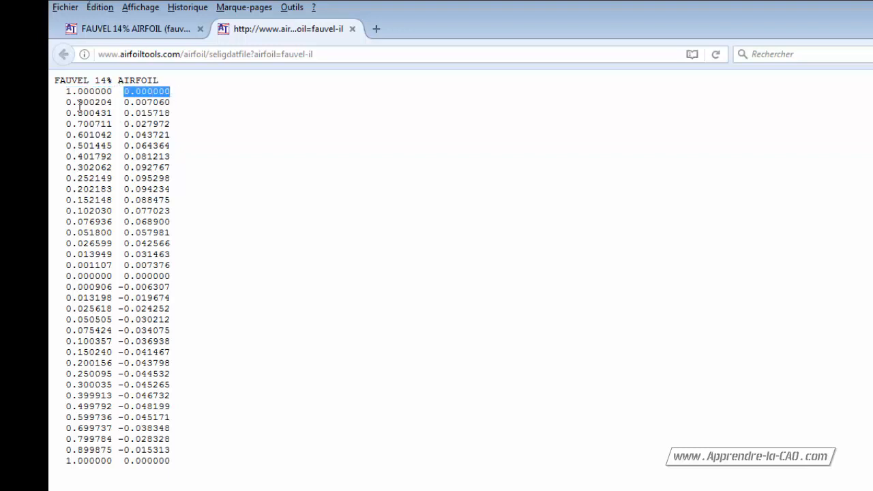
drag(66, 101, 95, 145)
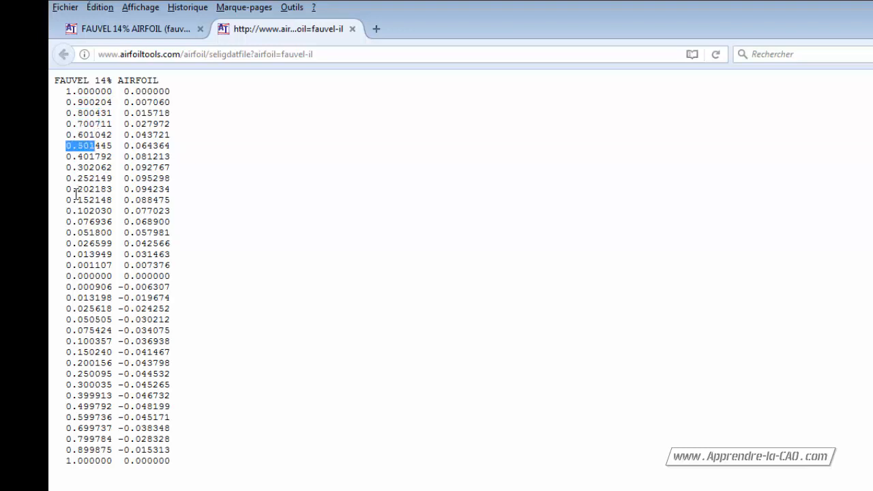
Highlight the leading-edge point, the upper-surface block and the lower-surface block of the Selig dat file in turn, and close it.
drag(66, 276, 108, 275)
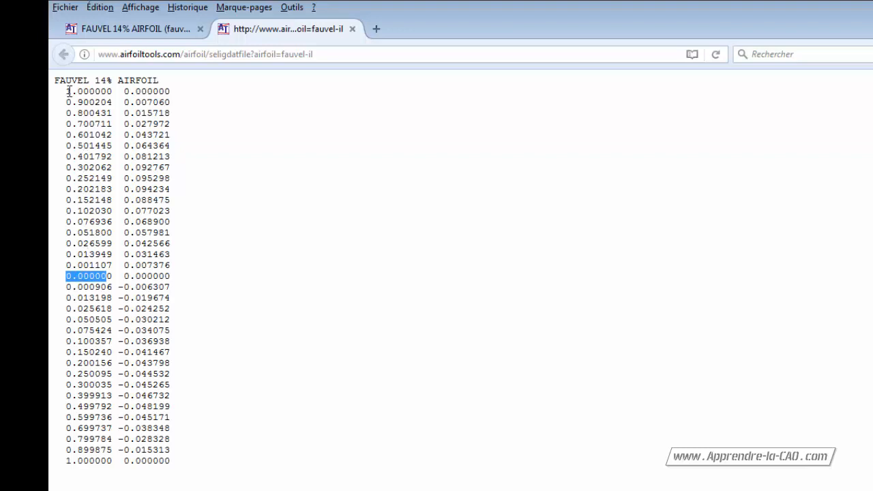
drag(69, 91, 120, 277)
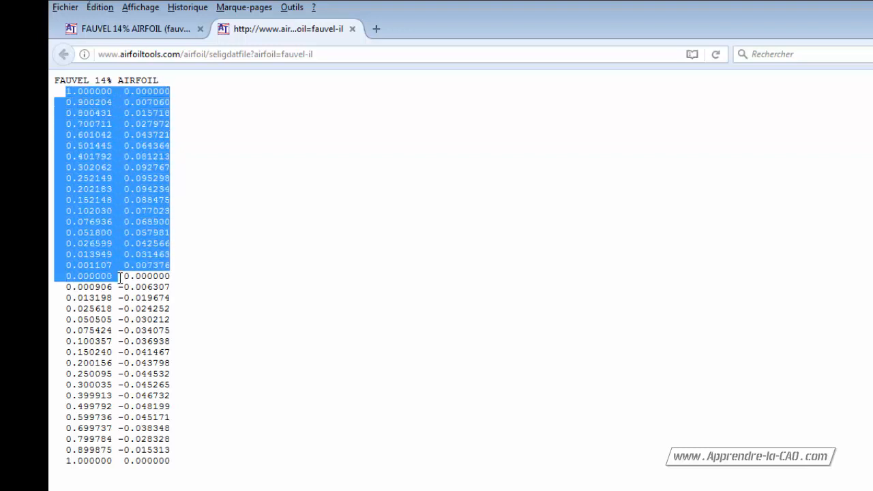
click(75, 281)
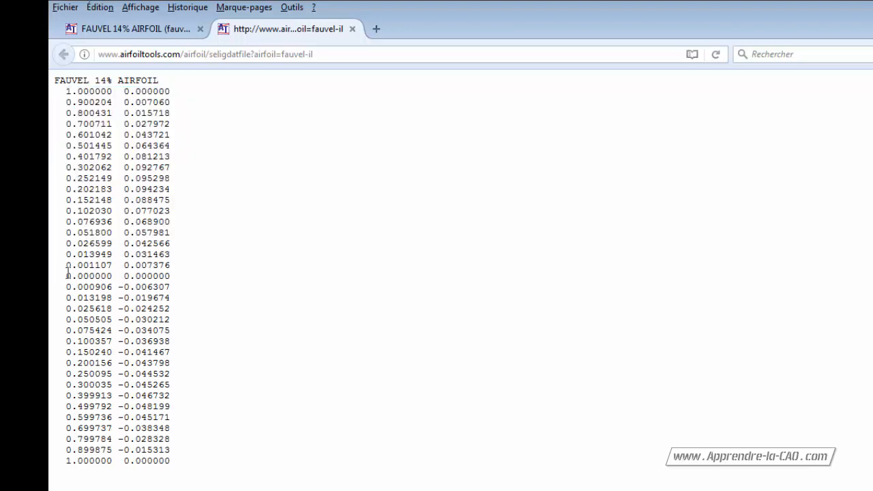
drag(66, 276, 172, 469)
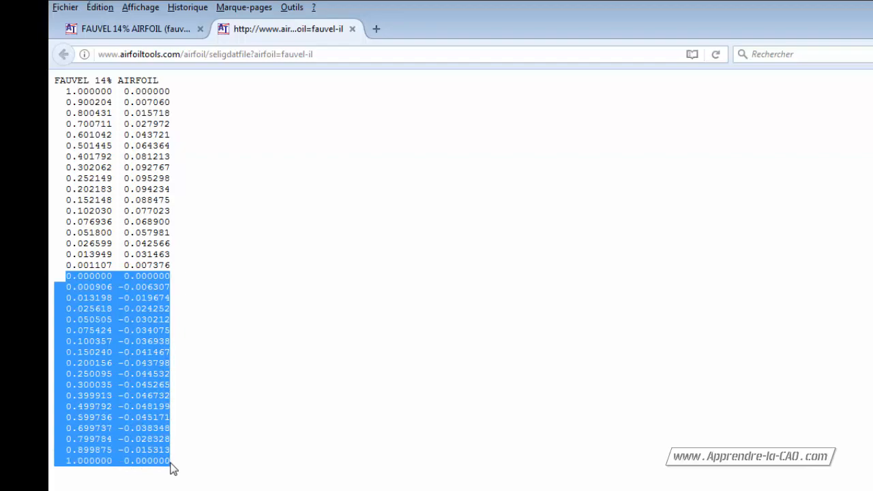
click(275, 321)
click(352, 29)
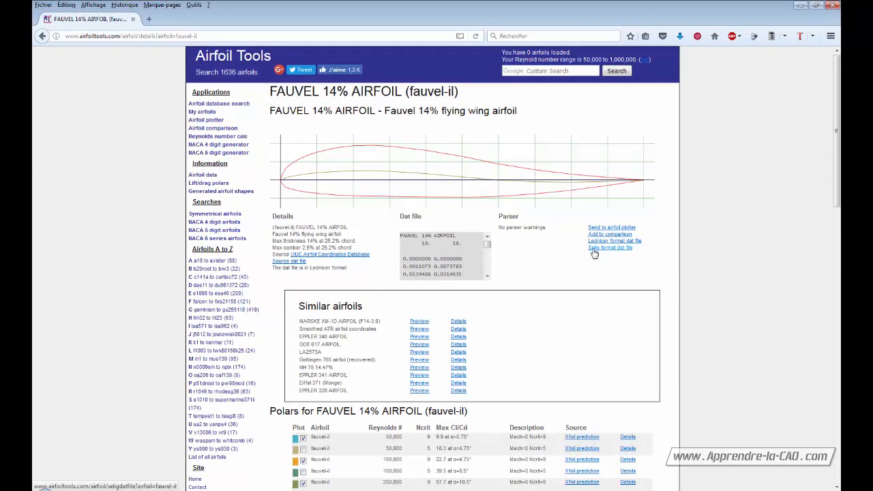
Reopen the Selig format dat file, select all of its text including the title line, and close the file.
click(612, 248)
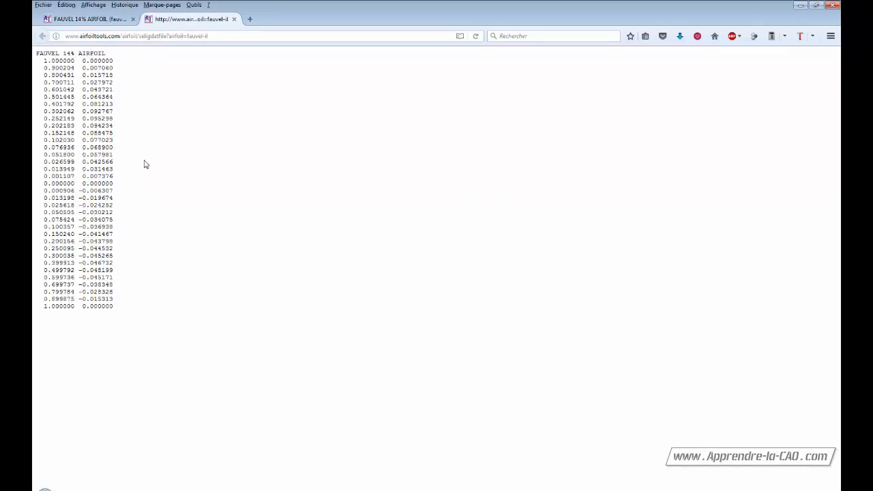
drag(37, 53, 125, 306)
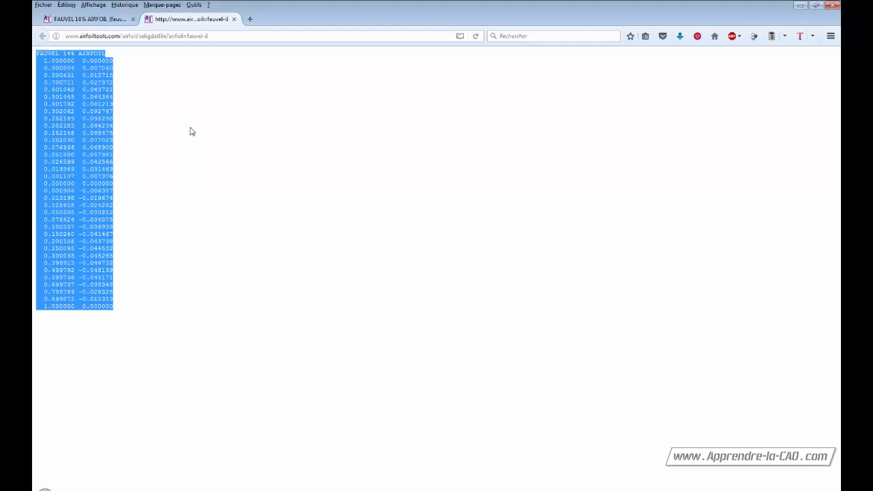
click(234, 19)
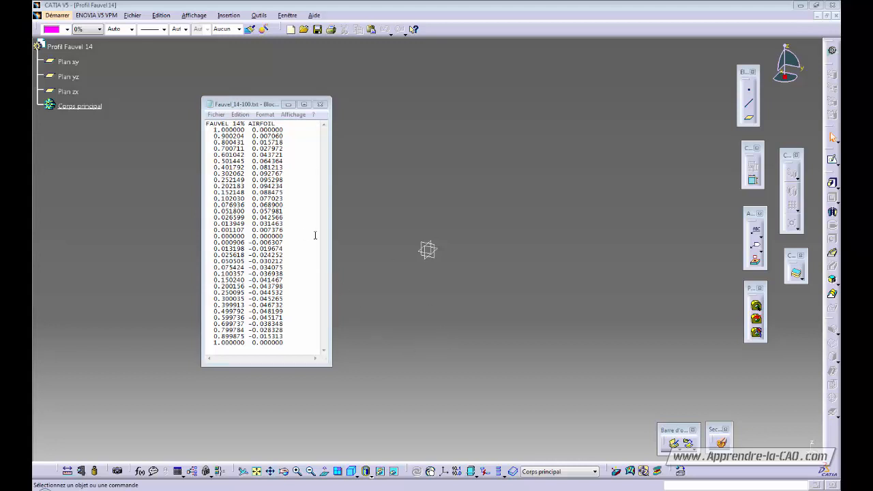
Start a sketch on a vertical reference plane of the Profil Fauvel 14 part and set the display to parallel projection.
click(833, 159)
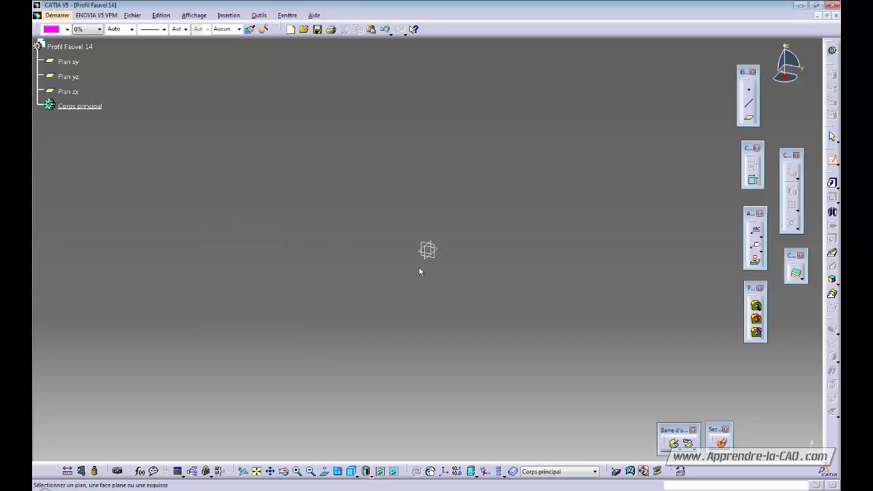
click(429, 249)
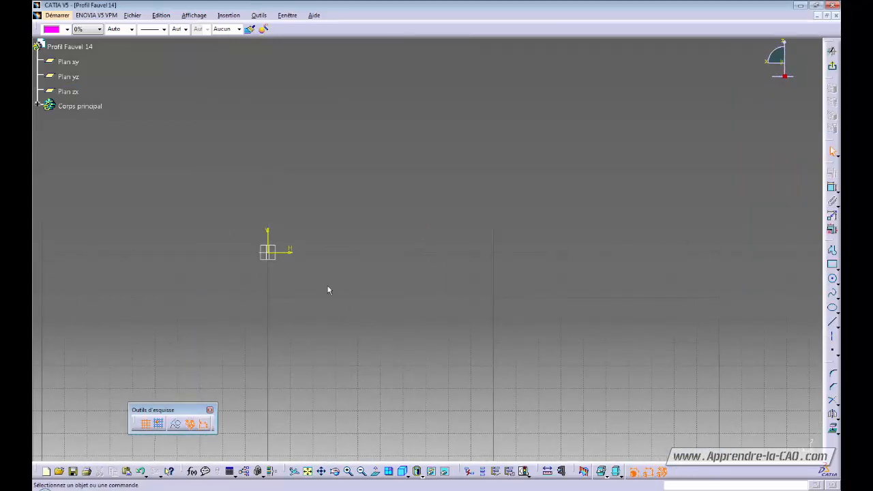
click(194, 15)
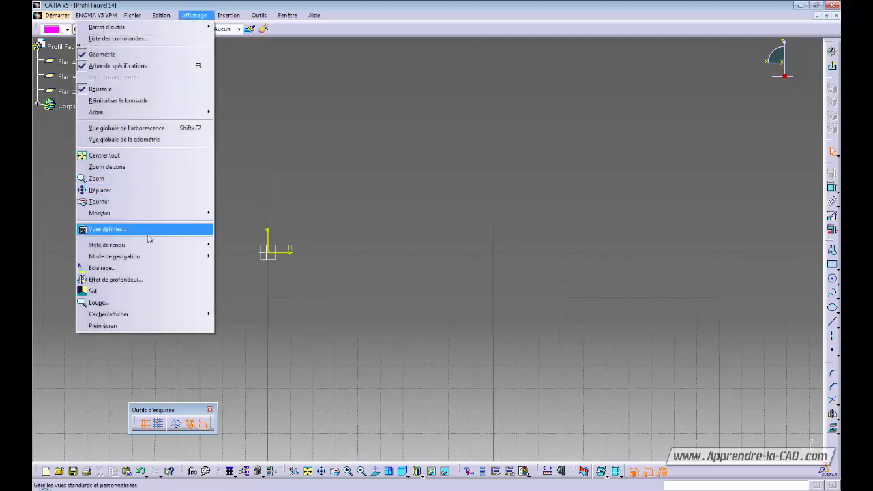
mouse_move(148, 250)
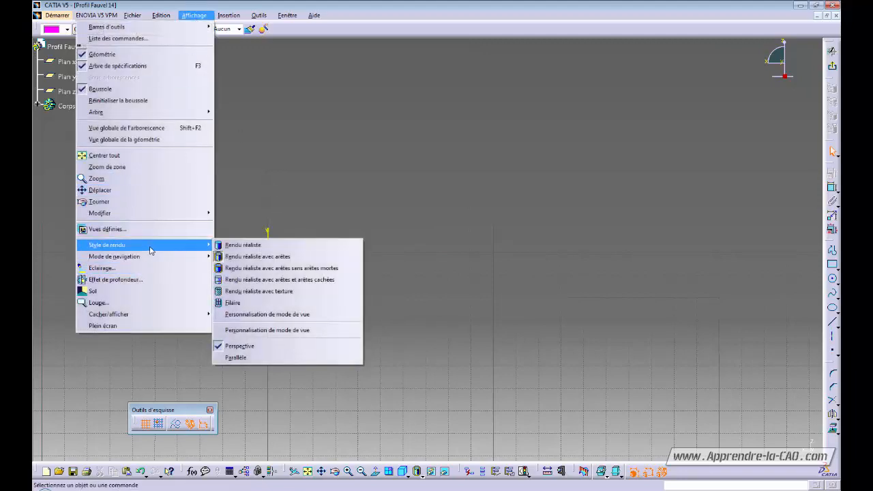
click(257, 356)
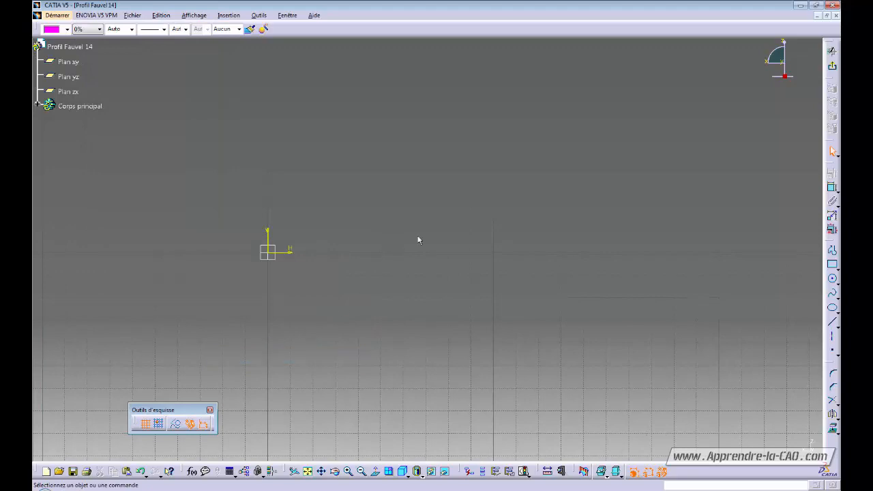
Place the trailing-edge point on the sketch's horizontal axis, about 1 mm from the origin, after consulting the Fauvel_14-100.txt coordinates.
click(833, 351)
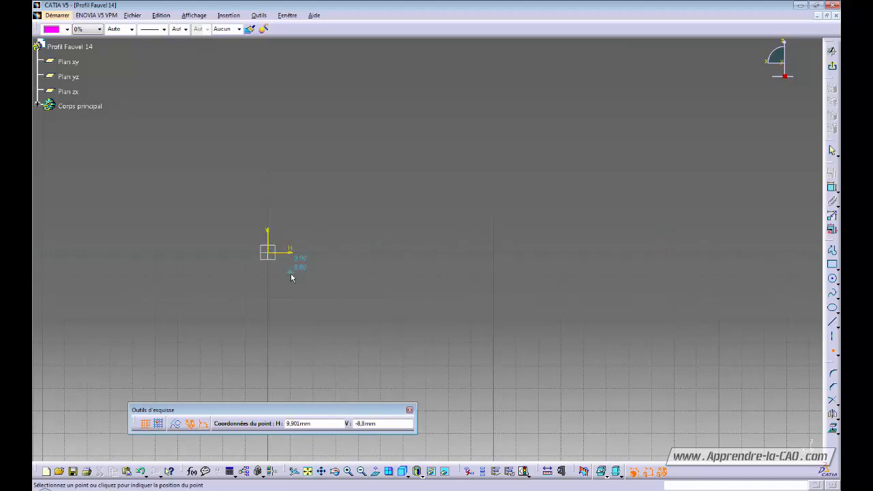
mouse_move(294, 277)
middle_down()
mouse_move(419, 269)
mouse_move(418, 255)
middle_up()
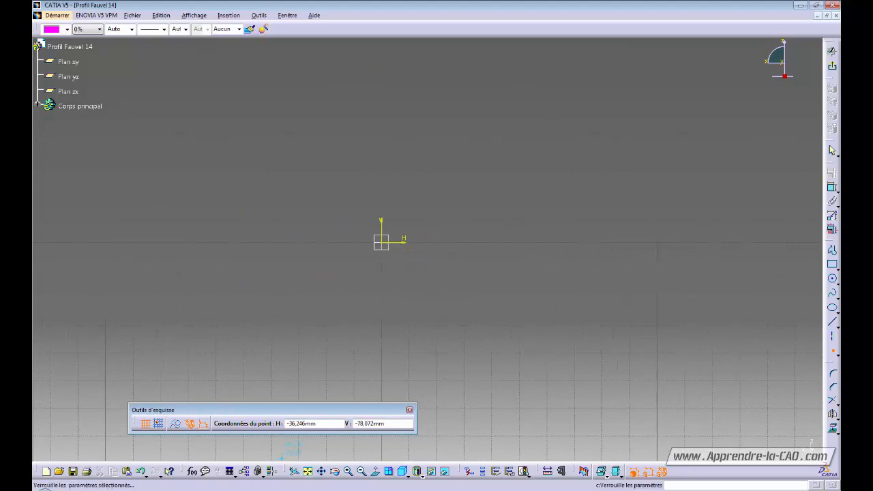
click(273, 490)
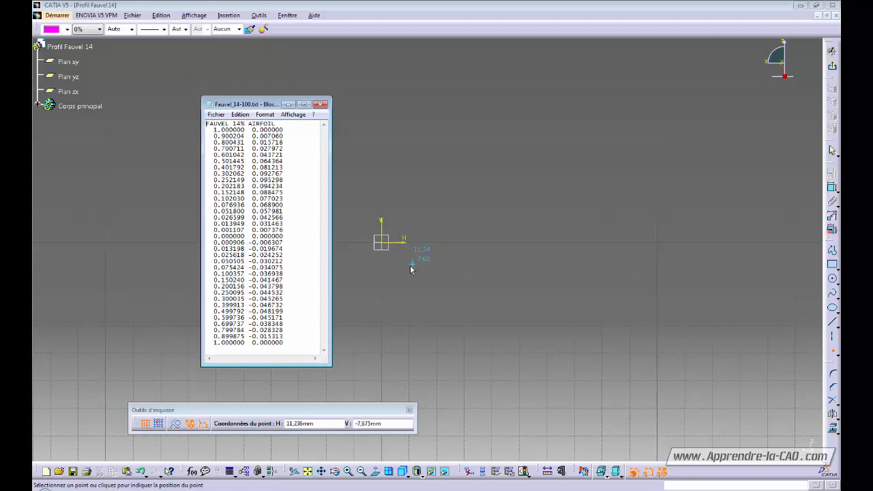
mouse_move(417, 281)
middle_down()
mouse_move(469, 261)
mouse_move(485, 164)
mouse_move(408, 307)
mouse_move(416, 246)
middle_up()
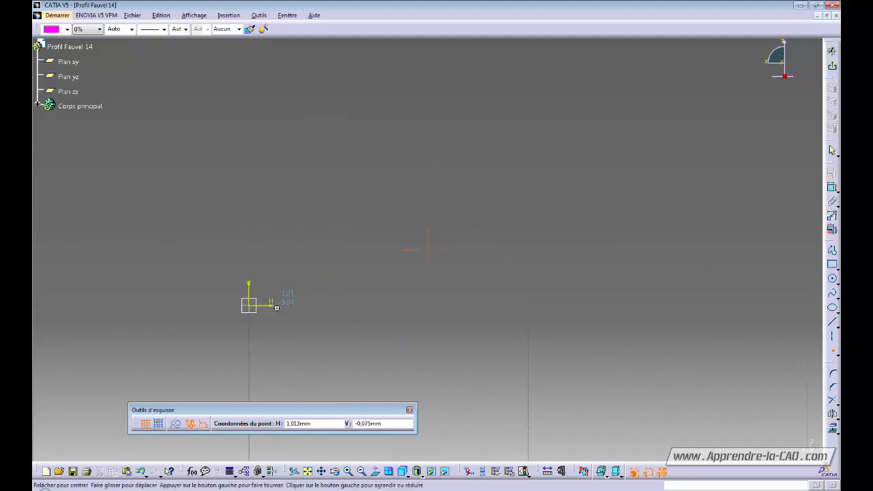
mouse_move(282, 297)
middle_down()
mouse_move(185, 341)
mouse_move(385, 197)
mouse_move(468, 256)
mouse_move(511, 228)
middle_up()
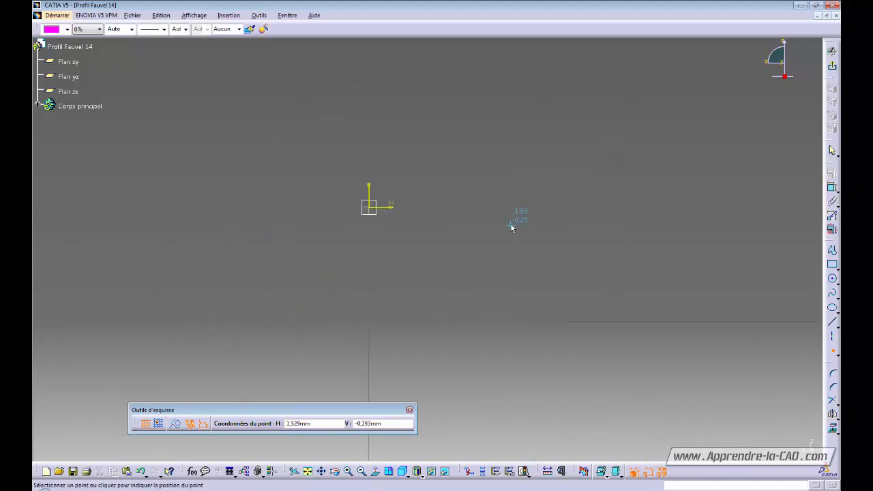
click(458, 206)
mouse_move(450, 260)
middle_down()
mouse_move(430, 252)
mouse_move(435, 245)
mouse_move(516, 335)
mouse_move(516, 316)
mouse_move(532, 322)
middle_up()
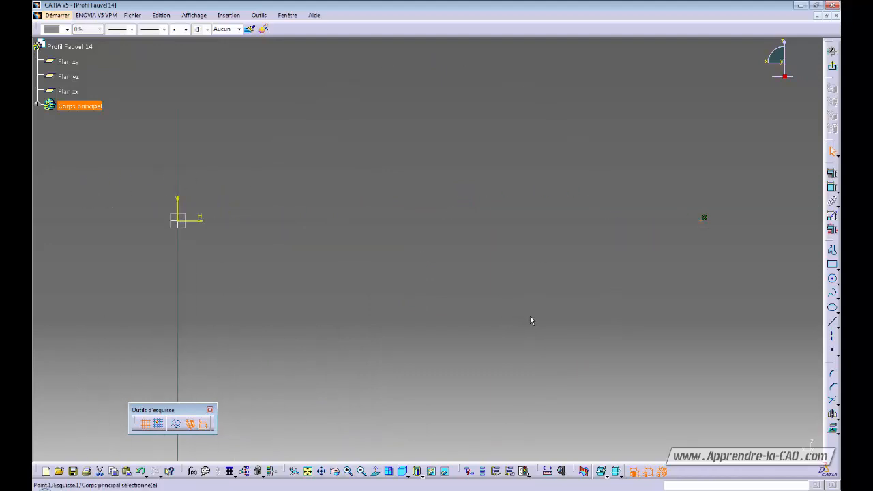
click(583, 318)
Dimension the trailing-edge point from the vertical axis and set the distance to 1 mm.
click(832, 188)
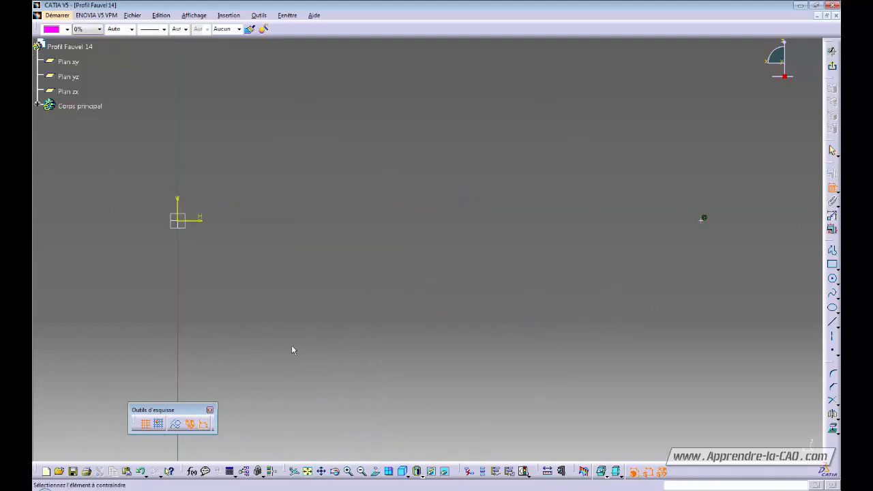
click(178, 206)
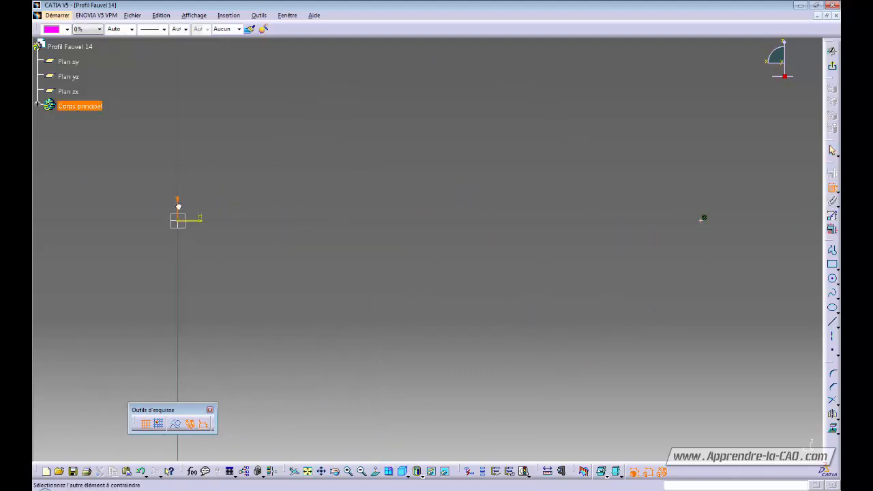
click(704, 219)
click(440, 282)
double_click(441, 281)
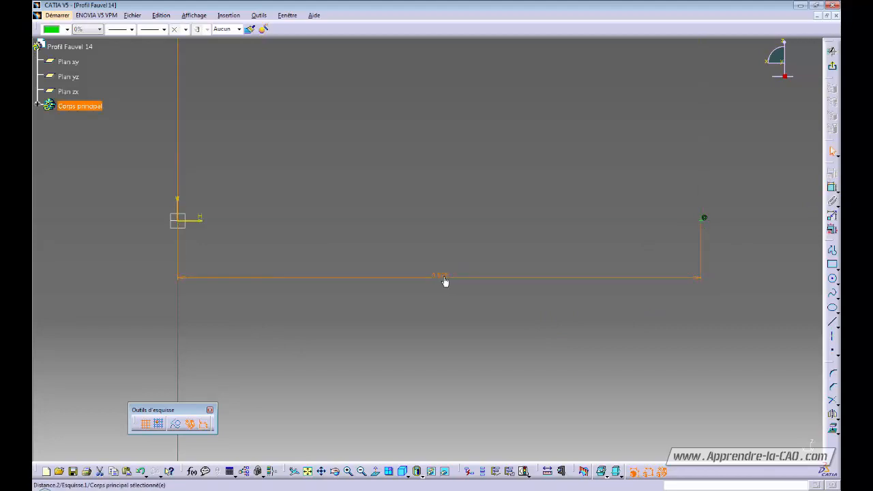
text(1)
key(Return)
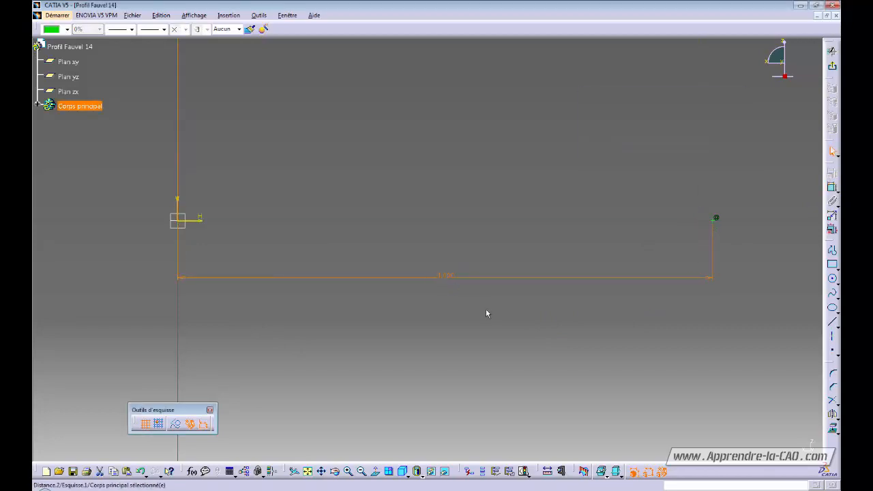
click(486, 312)
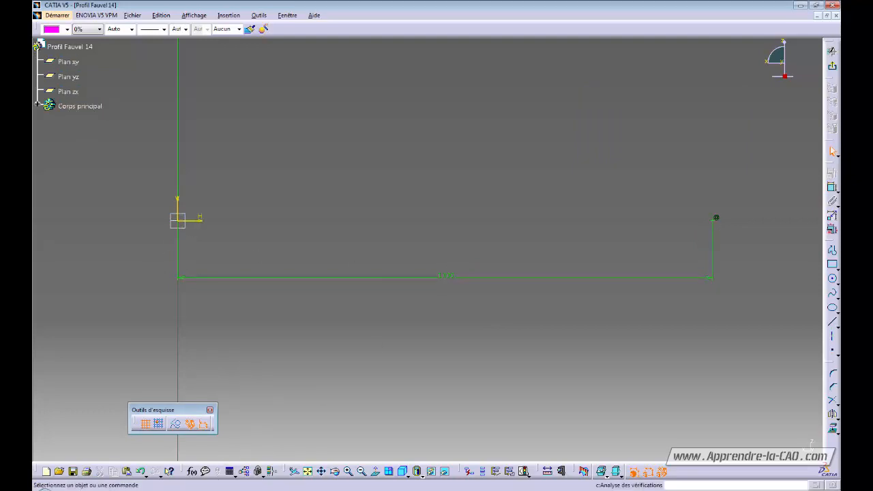
Bring up the Fauvel_14-100.txt coordinate file beside the sketch and highlight the second point's X and Y values.
key(alt+Tab)
drag(237, 105, 282, 115)
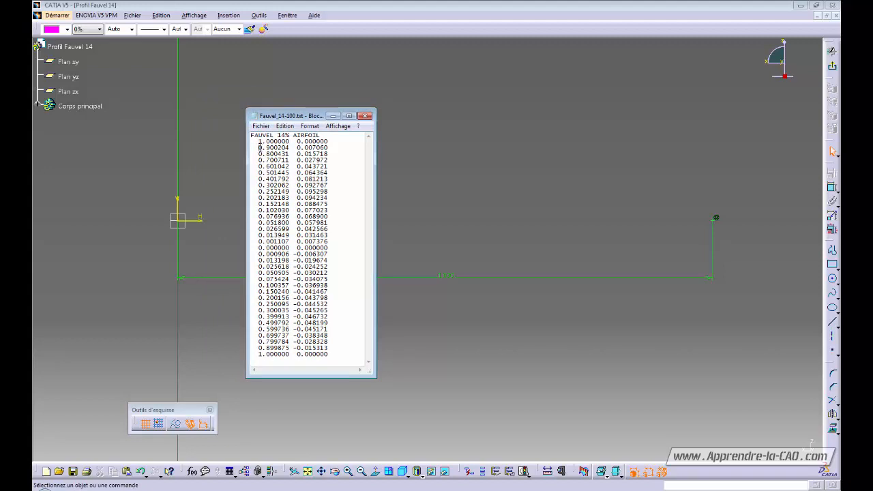
drag(259, 147, 290, 144)
drag(298, 147, 332, 148)
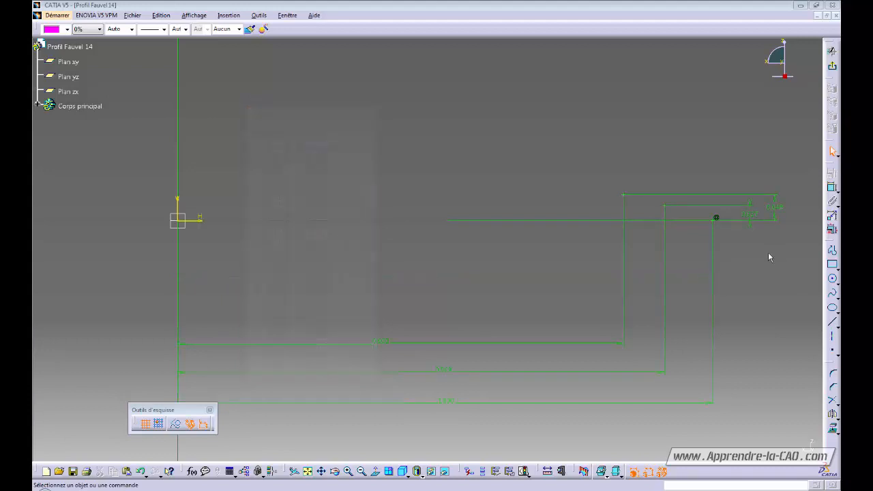
Add a fourth sketch point above the horizontal axis, about 0.75 mm from the vertical axis, and dimension that horizontal distance.
click(832, 350)
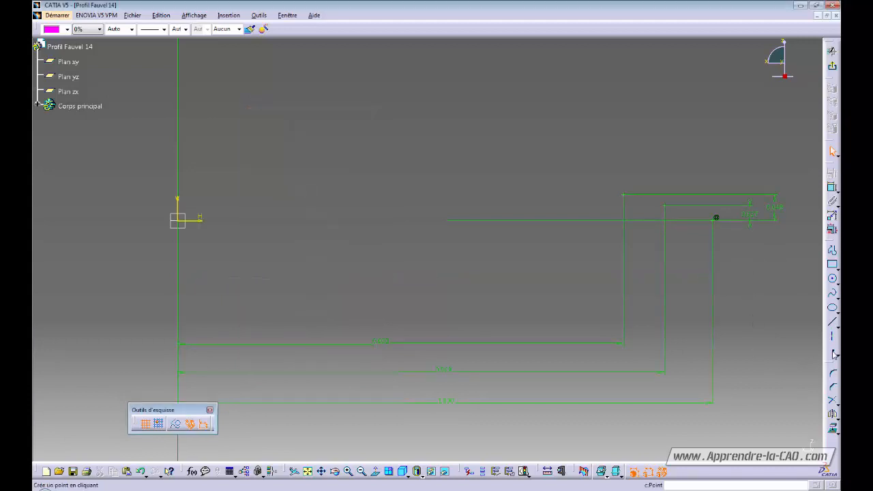
click(581, 184)
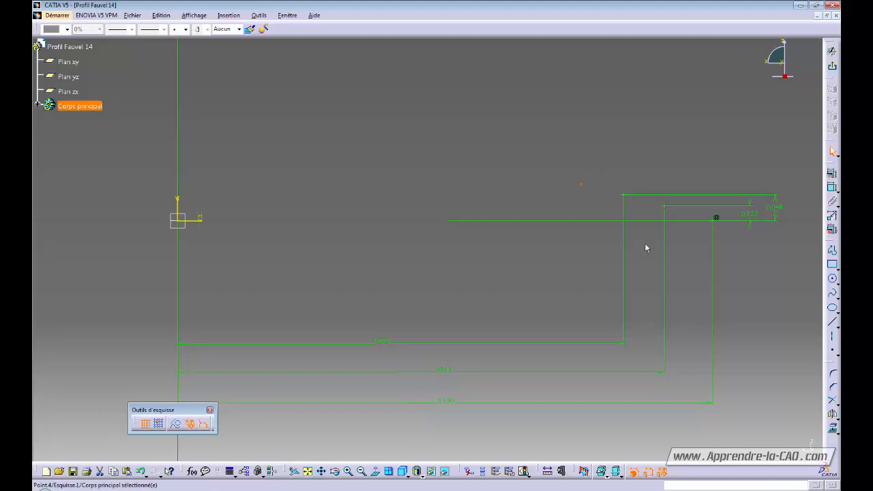
click(832, 187)
click(177, 205)
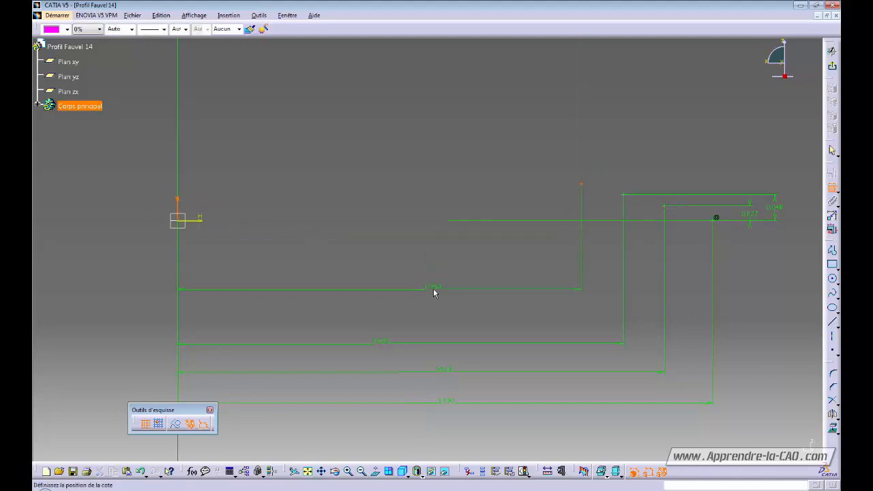
click(397, 320)
Dimension the fourth point's height above the horizontal axis, about 0.07 mm, placing the dimension beyond the existing height dimensions.
click(832, 187)
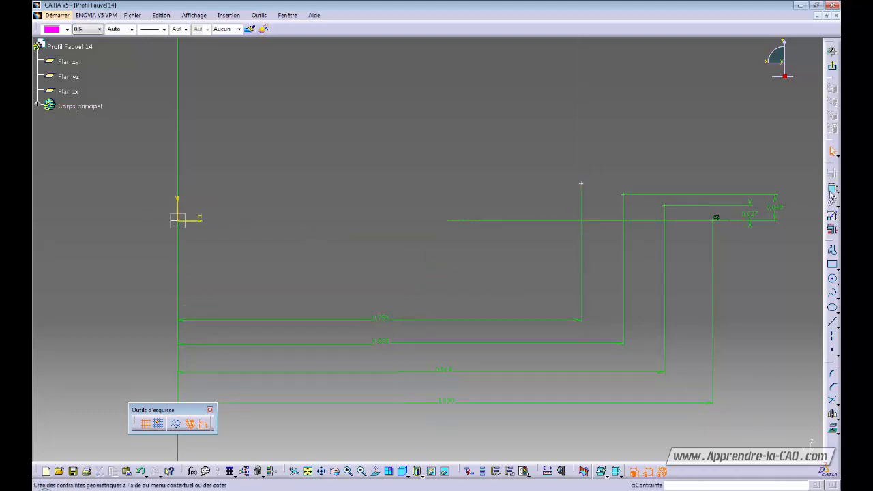
click(582, 184)
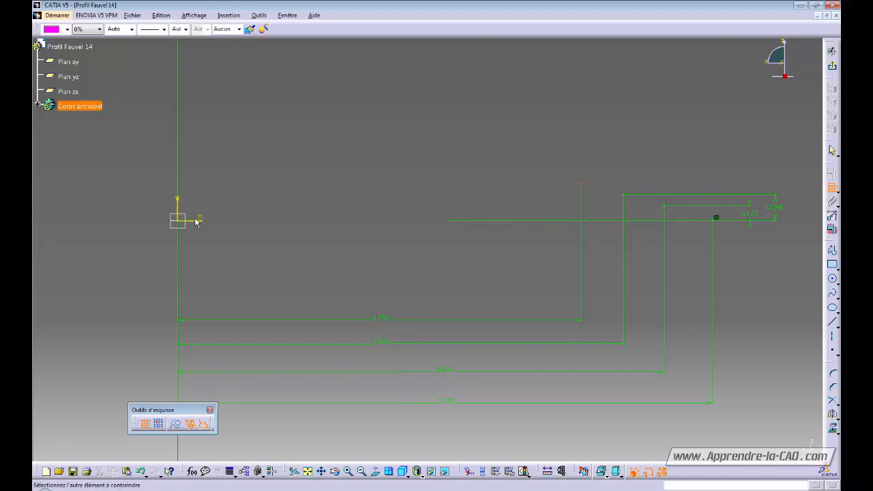
click(199, 219)
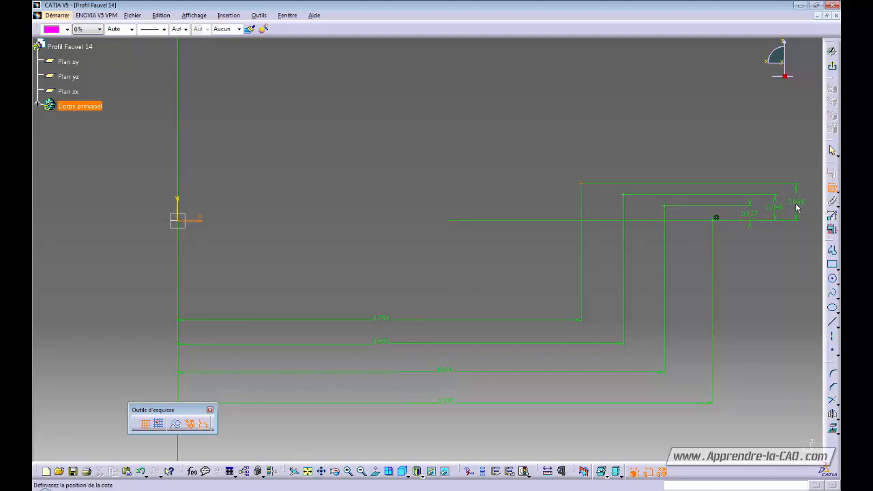
click(797, 205)
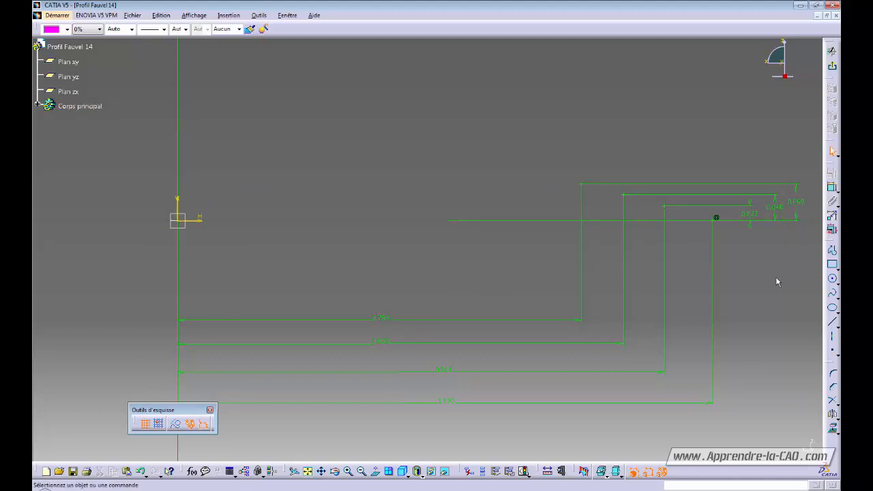
Create a sketch point by Cartesian coordinates, with H set to 0.700711 mm and V to 0.027972 mm.
click(836, 354)
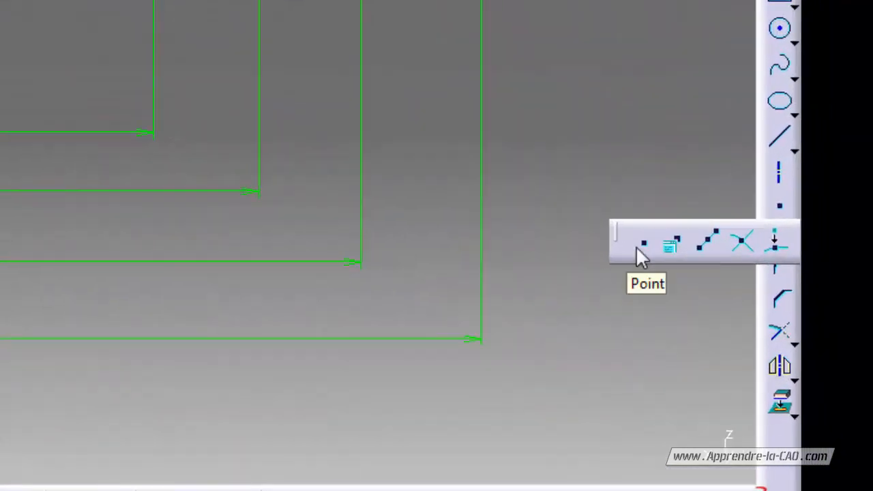
click(789, 366)
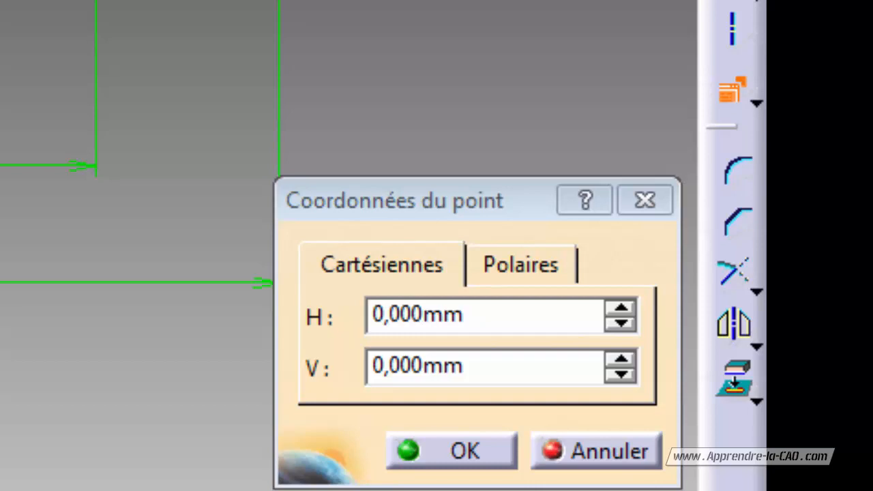
double_click(513, 315)
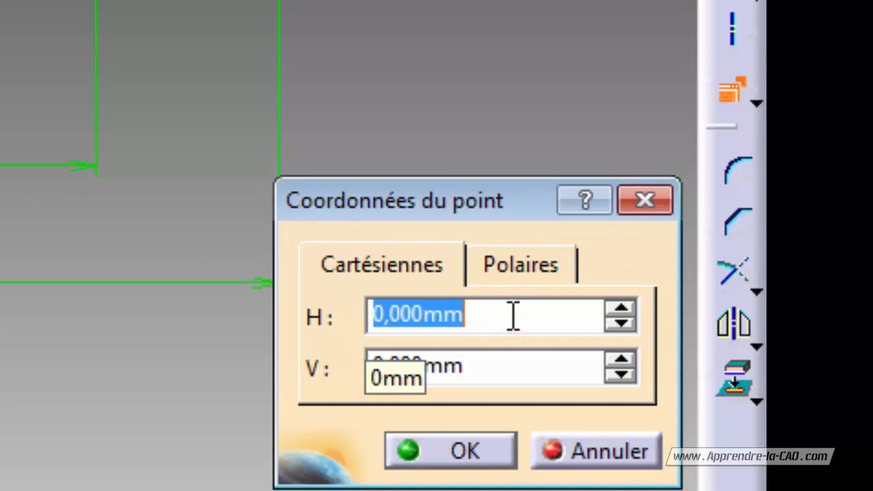
text(0.700711)
key(Return)
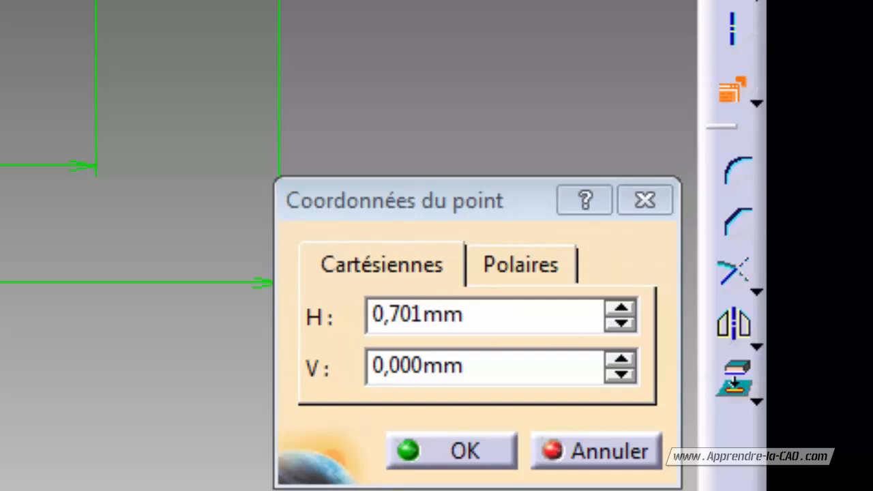
click(498, 365)
drag(542, 365, 378, 360)
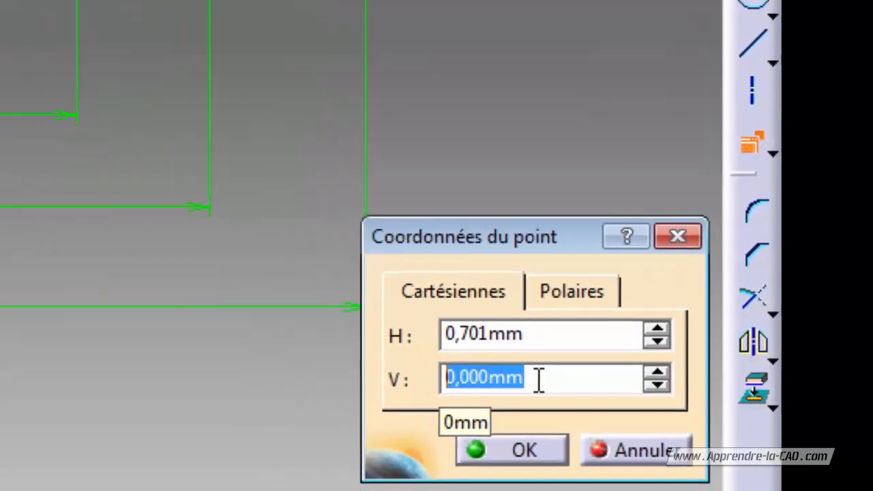
text(0.027972)
click(463, 452)
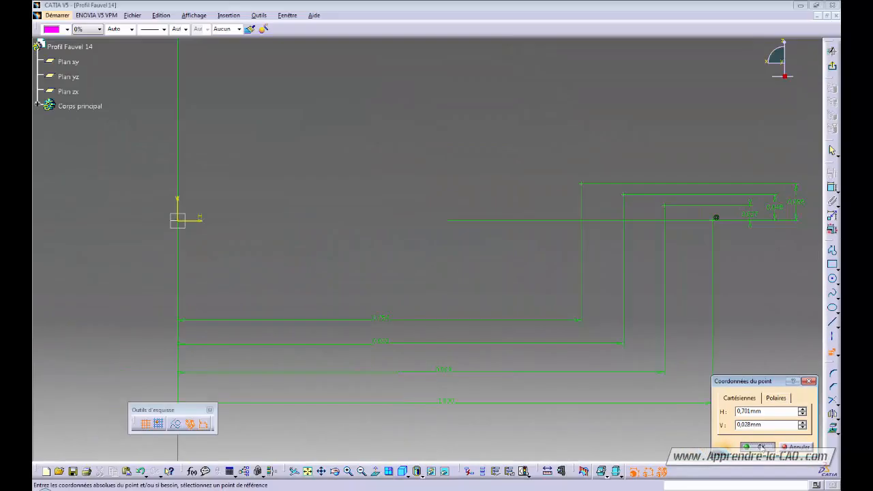
Move the new point's horizontal distance dimension below the horizontal axis, just above the existing stacked horizontal dimensions.
middle_drag(510, 249, 515, 249)
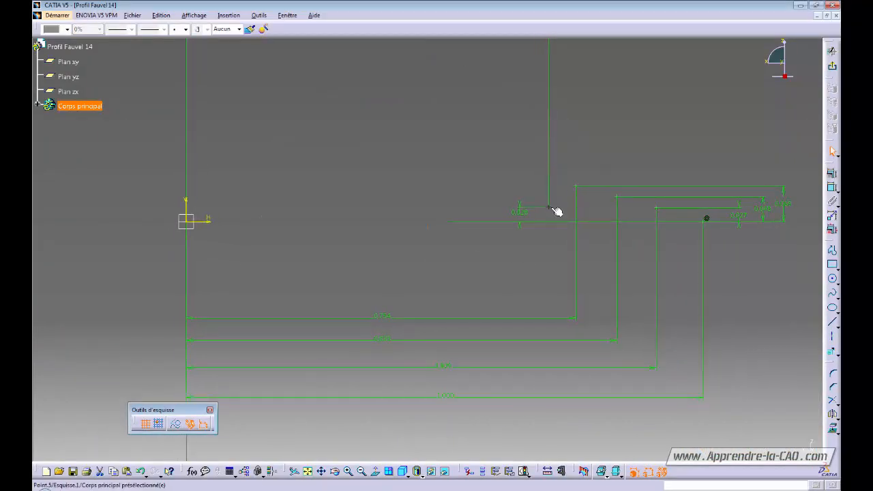
mouse_move(557, 212)
middle_down()
mouse_move(511, 282)
mouse_move(517, 374)
middle_up()
drag(405, 95, 431, 343)
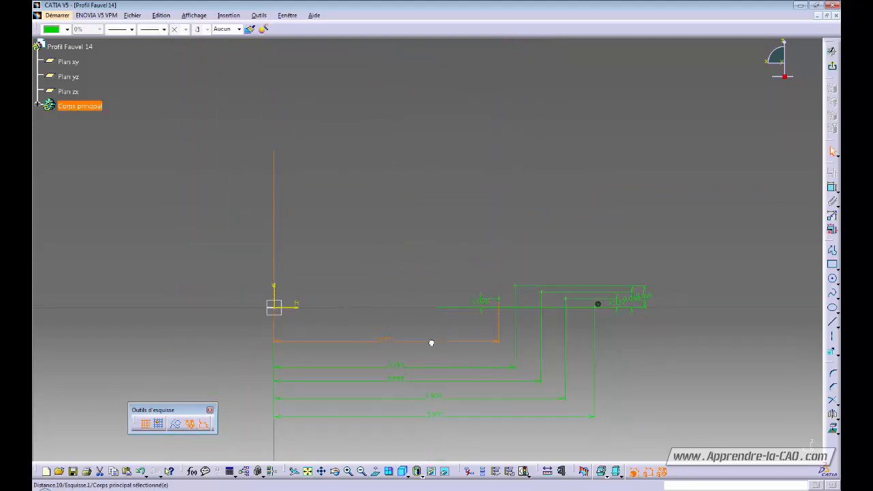
middle_drag(417, 353, 507, 252)
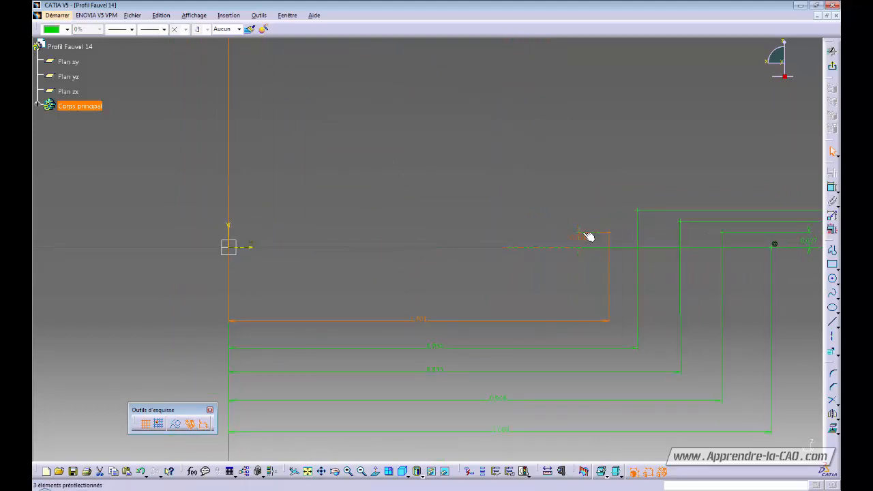
mouse_move(580, 238)
middle_down()
mouse_move(552, 257)
mouse_move(421, 258)
middle_up()
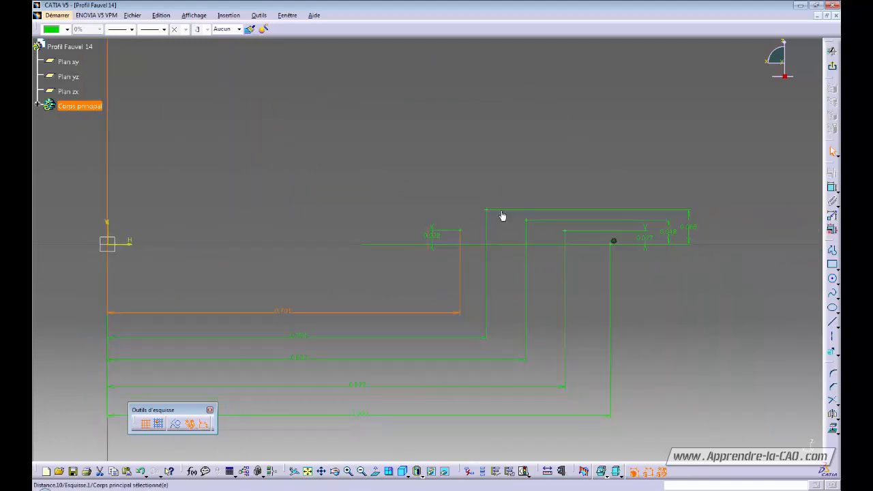
mouse_move(474, 276)
middle_down()
mouse_move(524, 285)
mouse_move(540, 253)
middle_up()
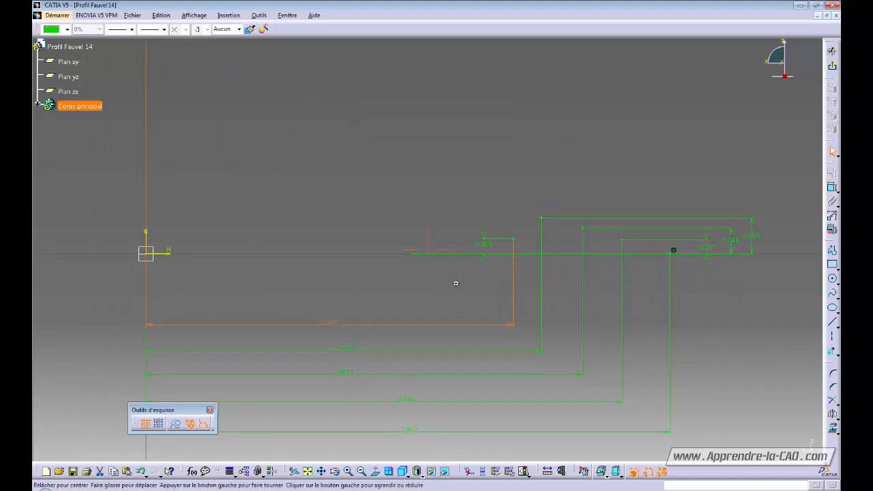
mouse_move(456, 284)
middle_down()
mouse_move(468, 288)
mouse_move(462, 246)
mouse_move(457, 268)
middle_up()
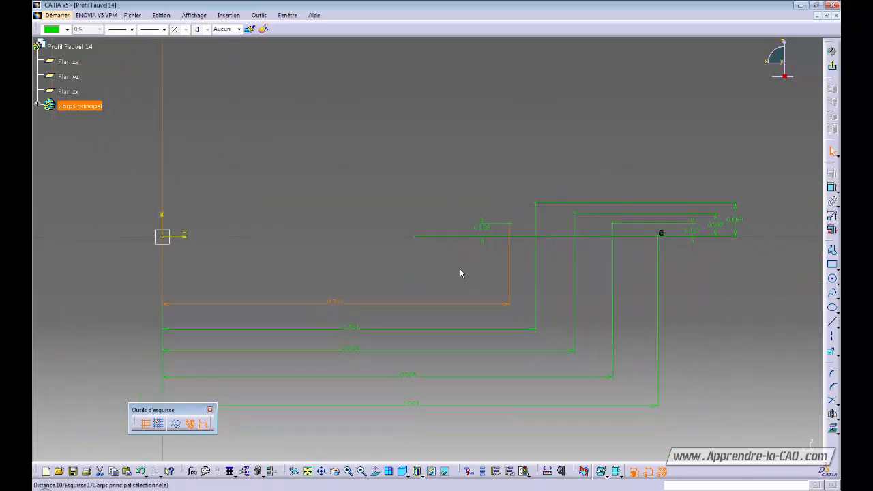
click(740, 344)
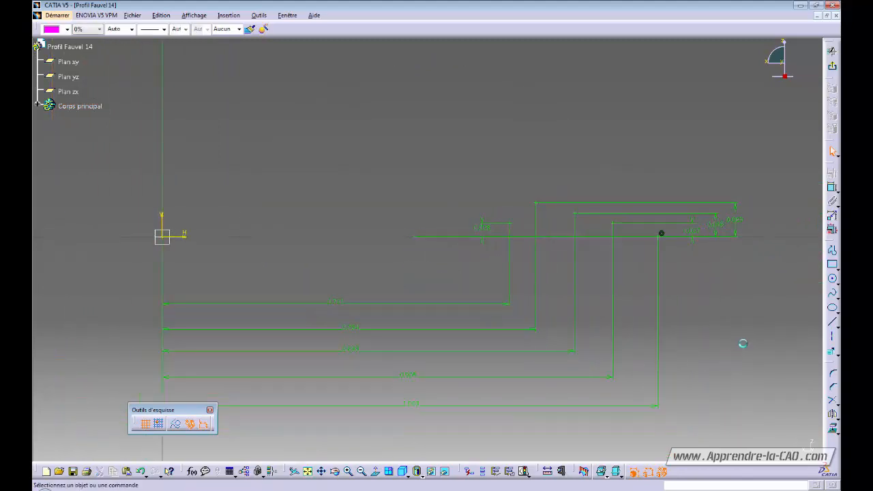
Start another coordinate-defined point and accept the preset values of 0.701 mm for H and 0.028 mm for V.
click(832, 353)
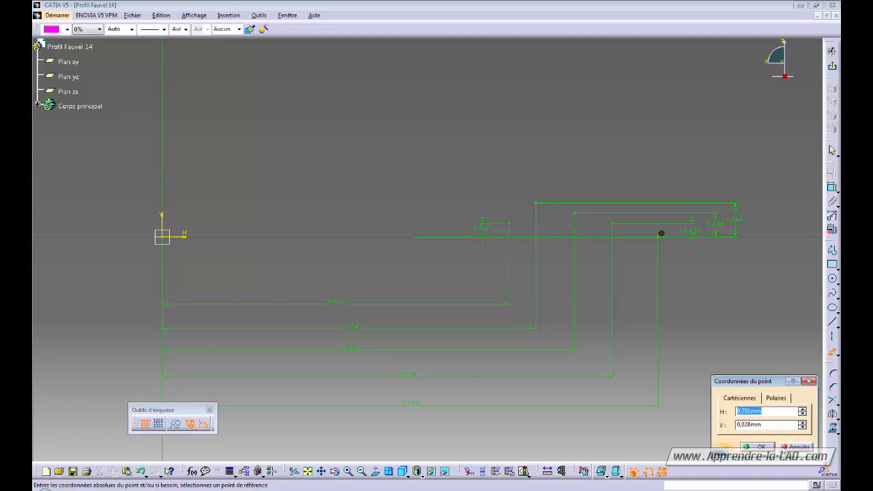
click(757, 447)
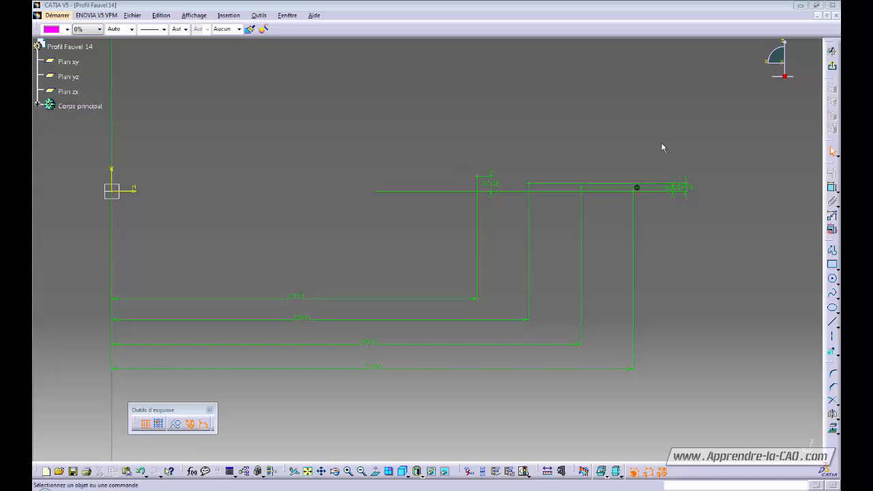
Exit the sketch to return to the 3D part and expand the Corps principal body in the tree.
click(833, 67)
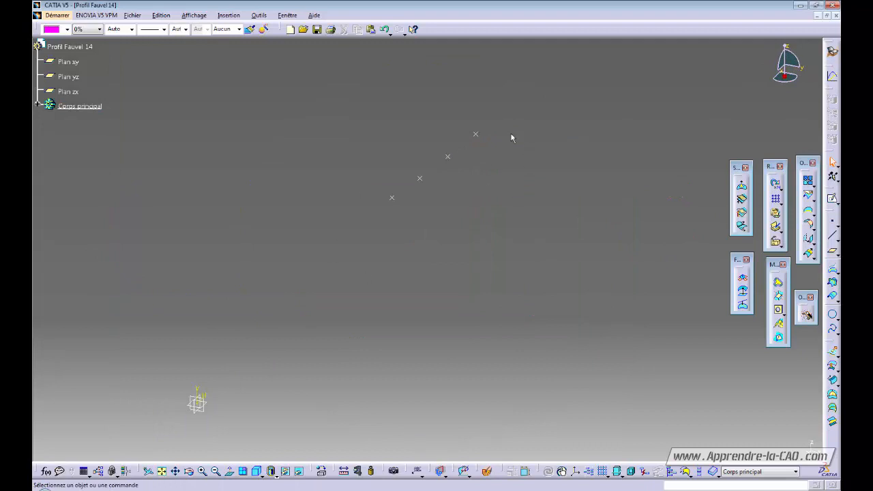
middle_drag(460, 258, 485, 231)
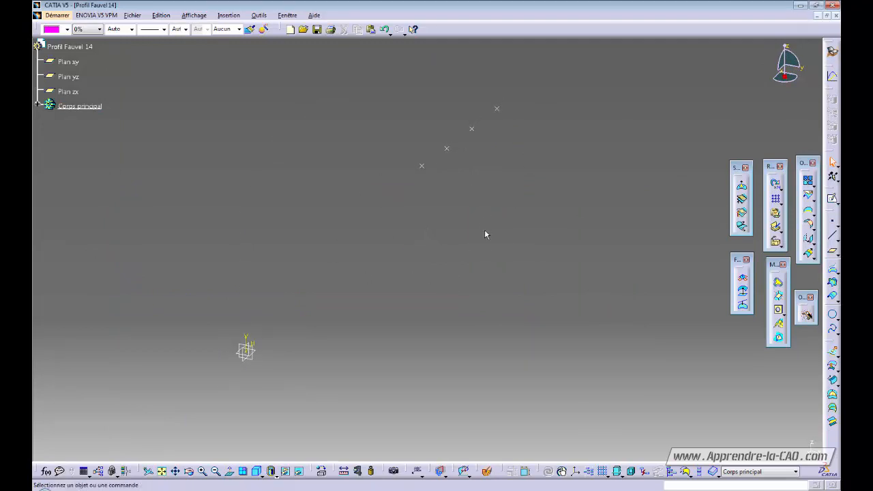
click(38, 105)
Create a 3D spline through the four sketch points in order, starting from the trailing-edge point farthest from the origin.
click(833, 328)
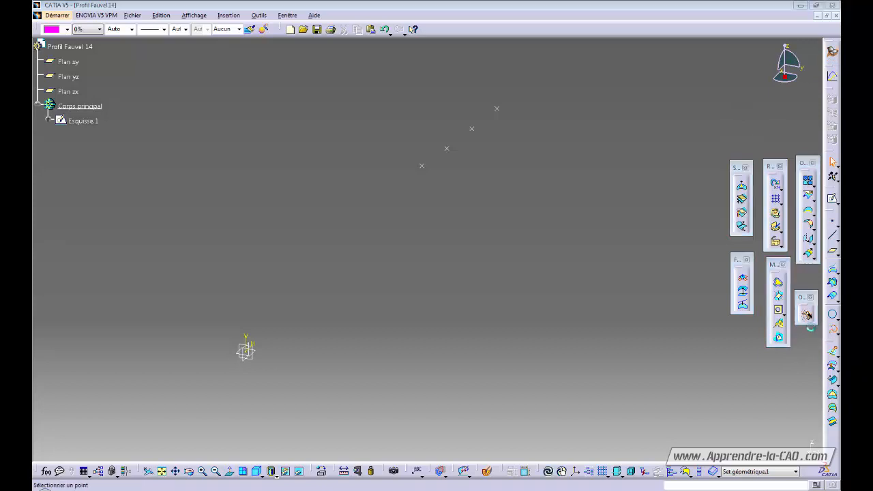
click(496, 110)
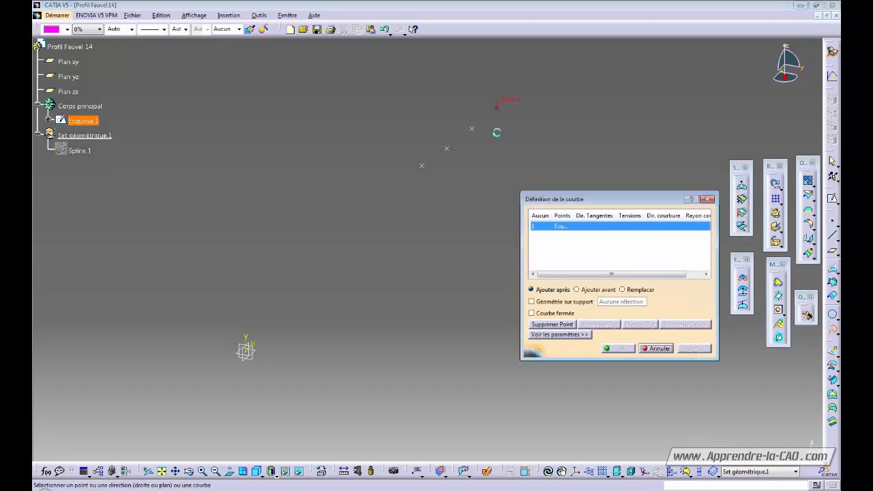
click(471, 128)
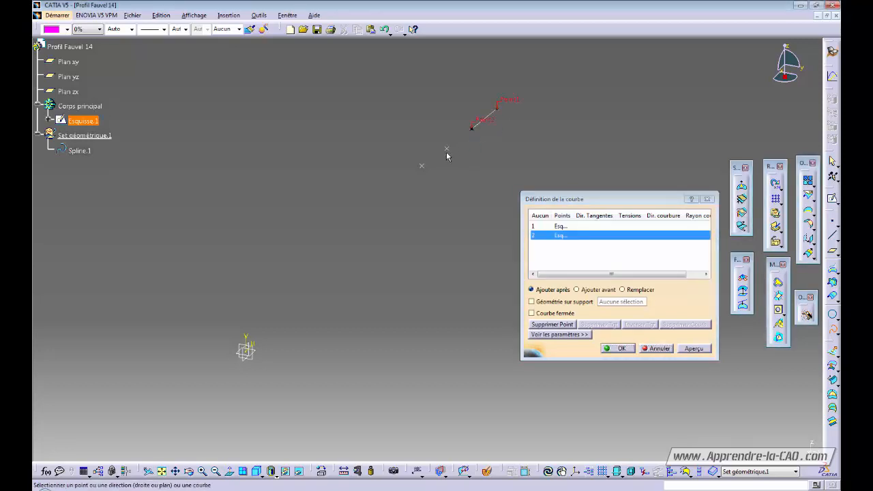
click(447, 144)
click(422, 165)
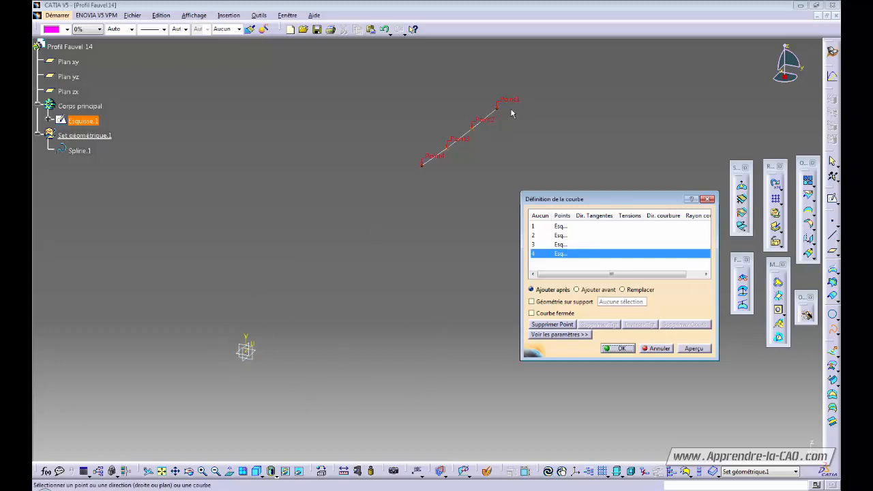
click(619, 348)
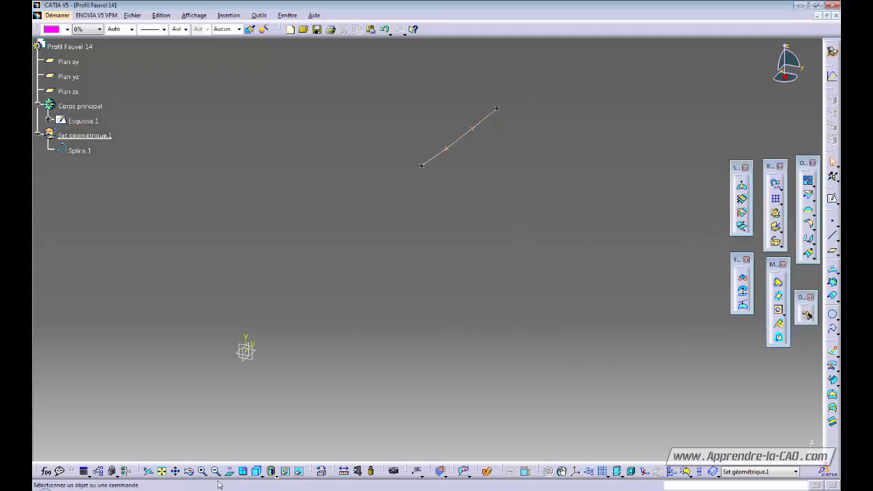
Switch to Fauvel_14-100.txt in Notepad to review the full list of airfoil coordinates and return to the part.
key(alt+Tab)
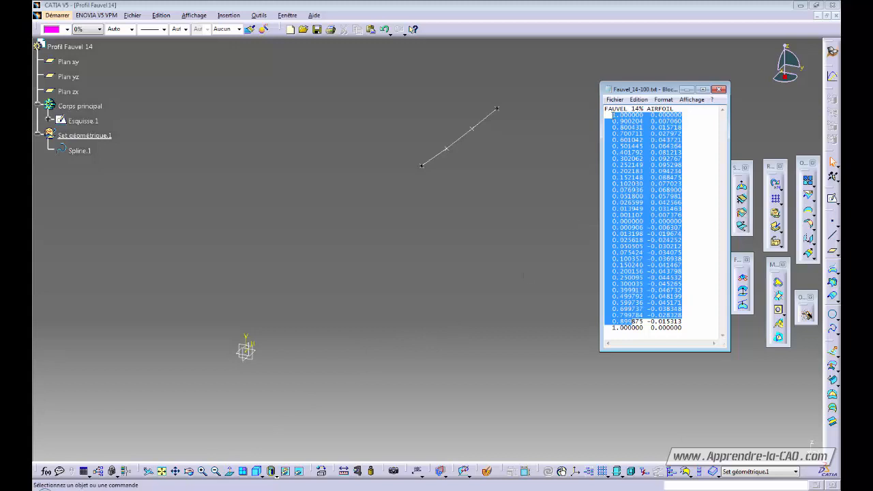
click(705, 333)
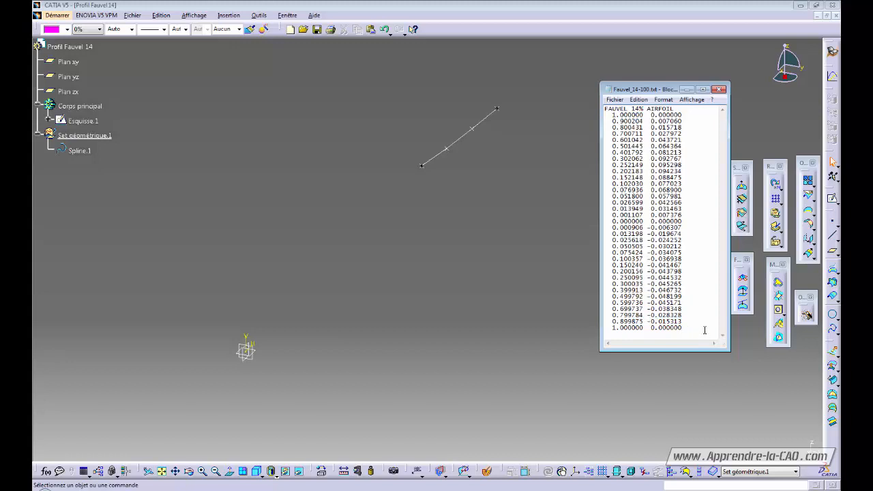
click(438, 284)
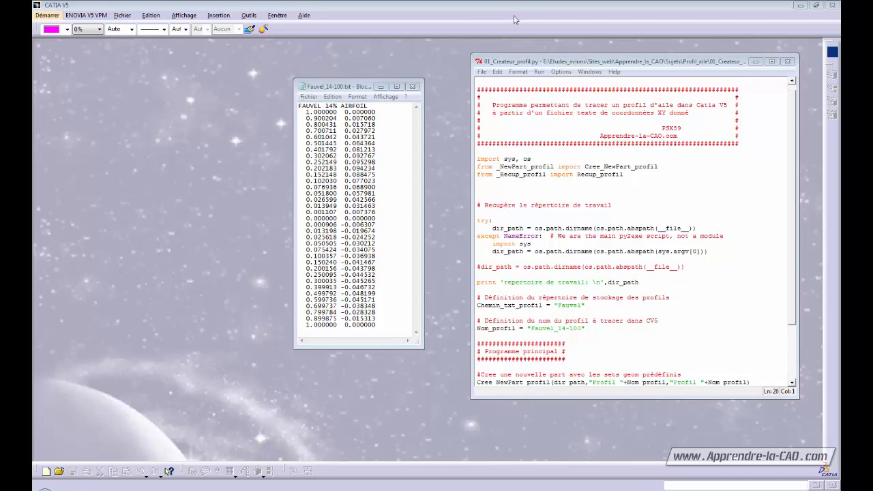
Switch to the Python editor and run the 01_Createur_profil.py script for the Fauvel_14-100 profile.
click(547, 68)
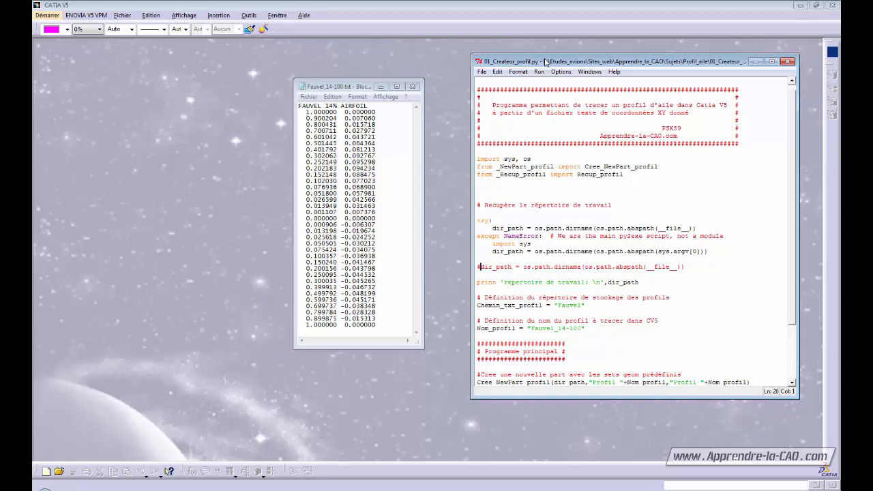
click(328, 87)
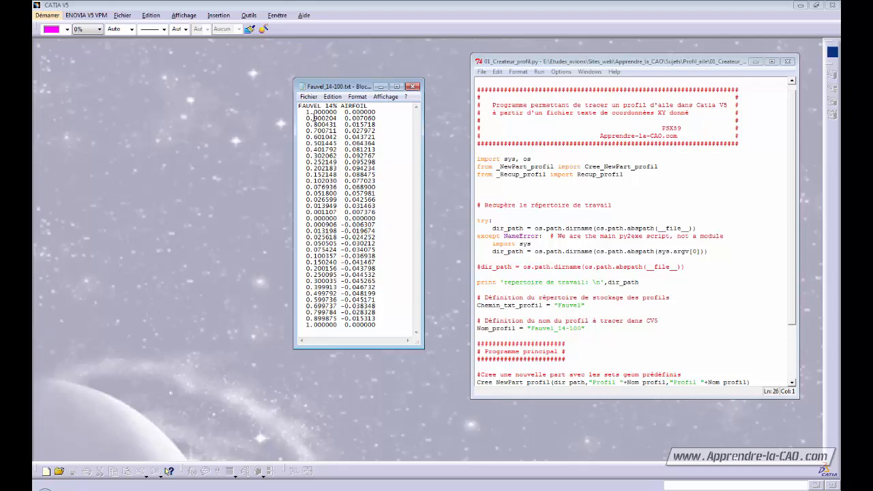
click(537, 72)
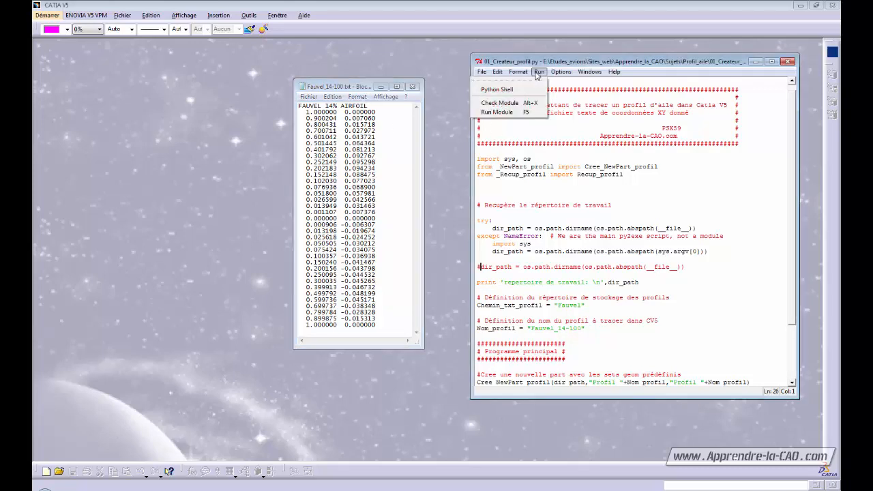
click(517, 115)
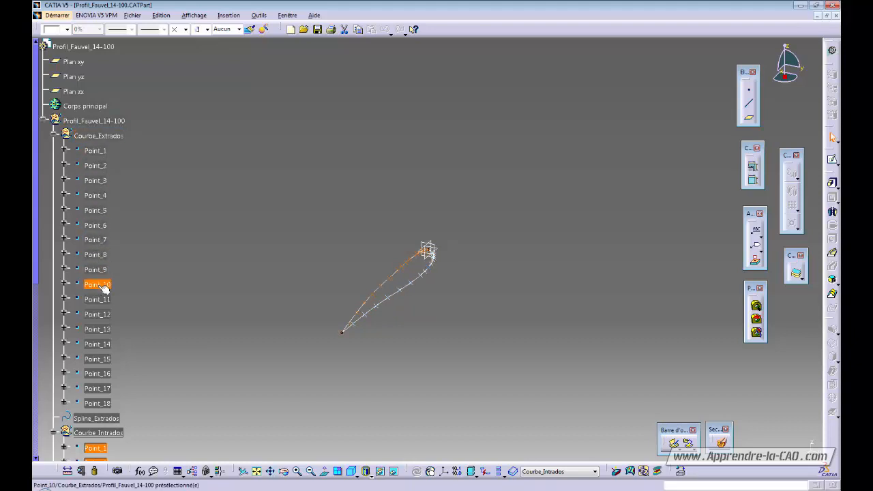
Collapse the Courbe_Extrados and Courbe_Intrados point sets in the tree of the generated part.
click(175, 198)
click(54, 136)
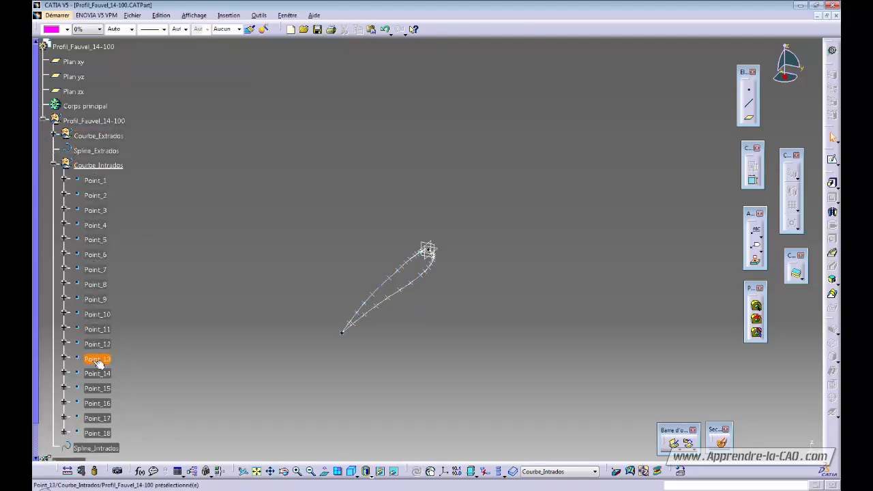
click(54, 164)
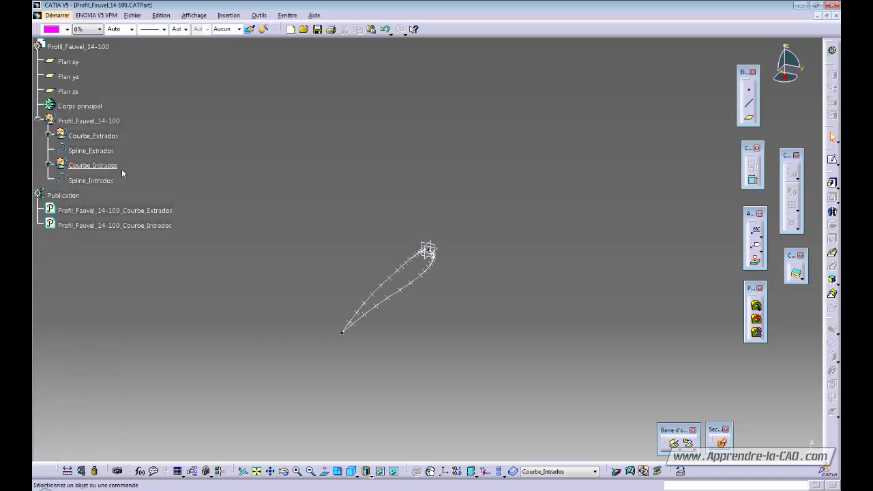
Open the definition of Spline_Extrados, examine its list of points and close it without changes.
click(87, 154)
double_click(89, 153)
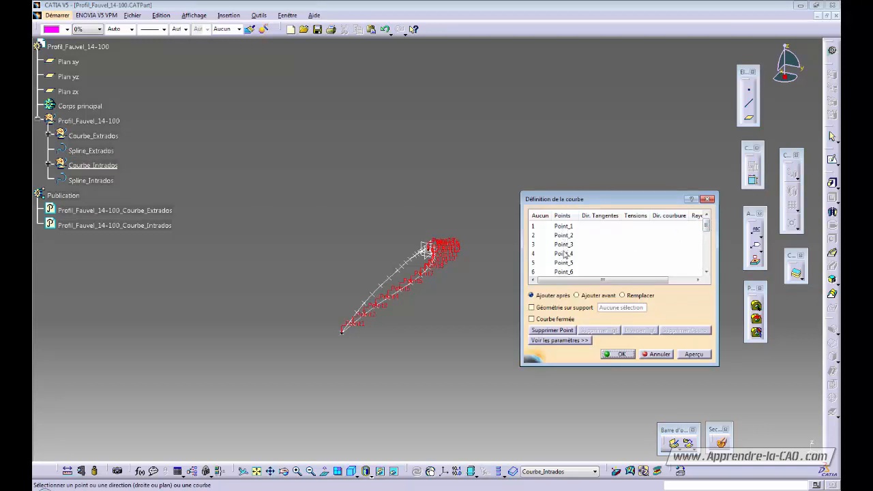
mouse_move(707, 225)
mouse_down()
mouse_move(707, 258)
mouse_move(707, 224)
mouse_up()
click(617, 354)
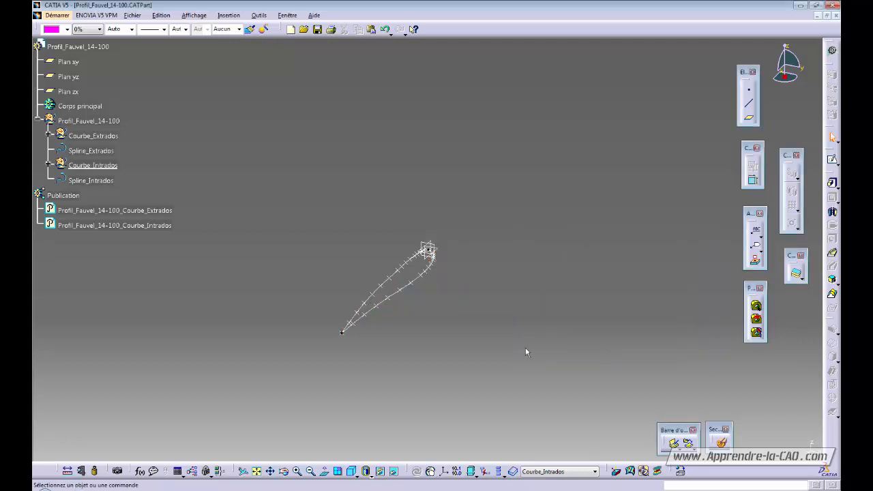
Highlight Spline_Extrados and Spline_Intrados in turn to examine the airfoil's upper and lower curves.
click(91, 150)
middle_drag(445, 360, 444, 310)
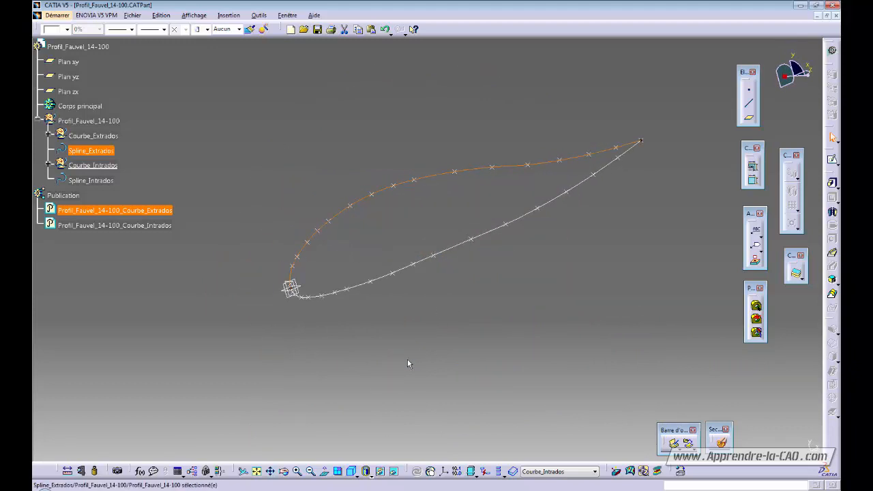
click(92, 181)
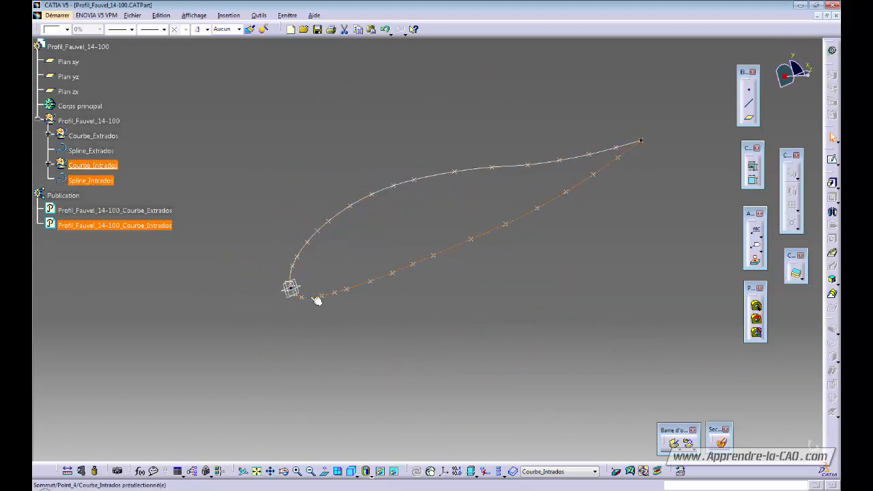
Highlight the Courbe_Intrados point set, Spline_Intrados and Spline_Extrados in turn to examine the geometry each one holds.
click(94, 169)
click(191, 169)
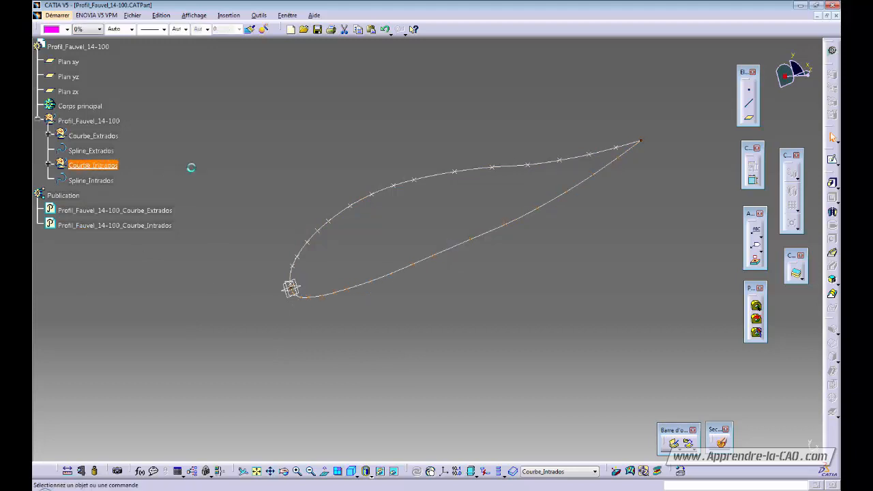
click(101, 181)
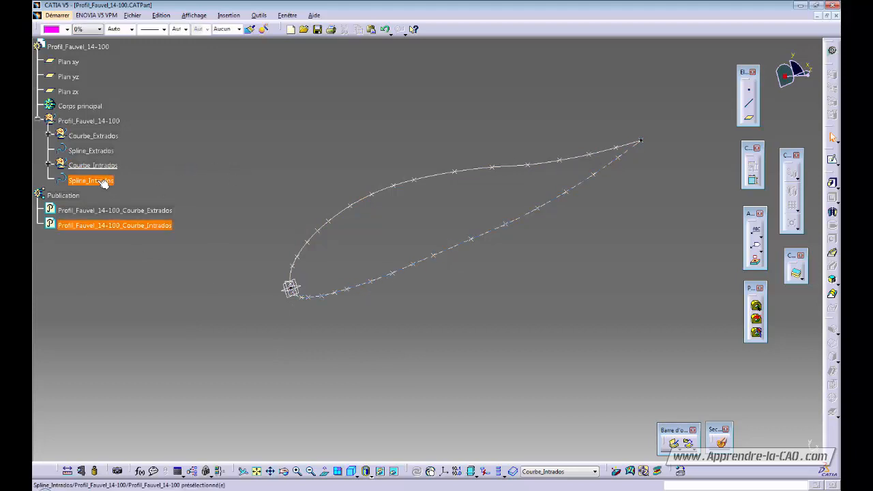
click(182, 172)
click(102, 150)
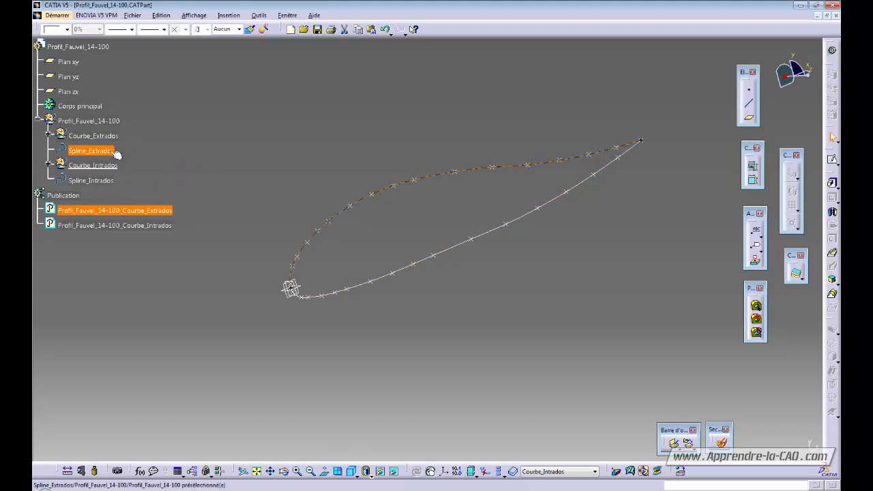
click(233, 175)
Highlight the published Profil_Fauvel_14-100_Courbe_Extrados and Courbe_Intrados in turn to check which spline each publication references.
click(113, 211)
click(113, 213)
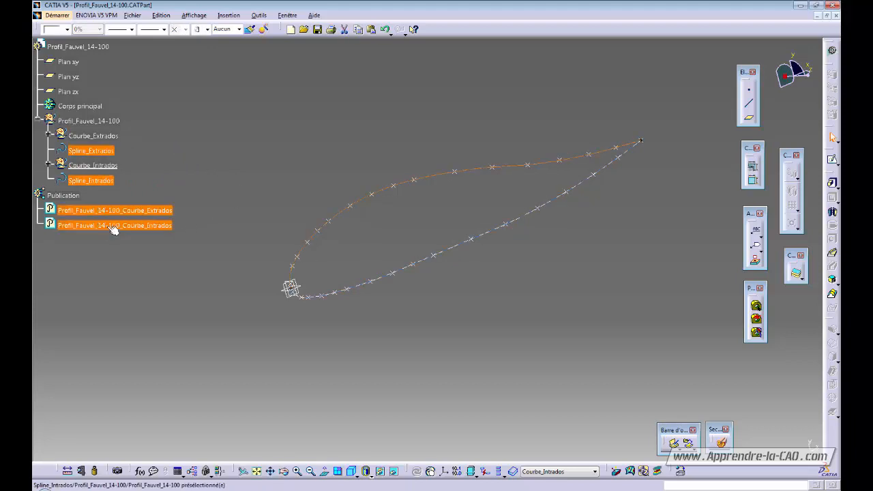
click(114, 228)
click(124, 213)
click(117, 225)
click(184, 305)
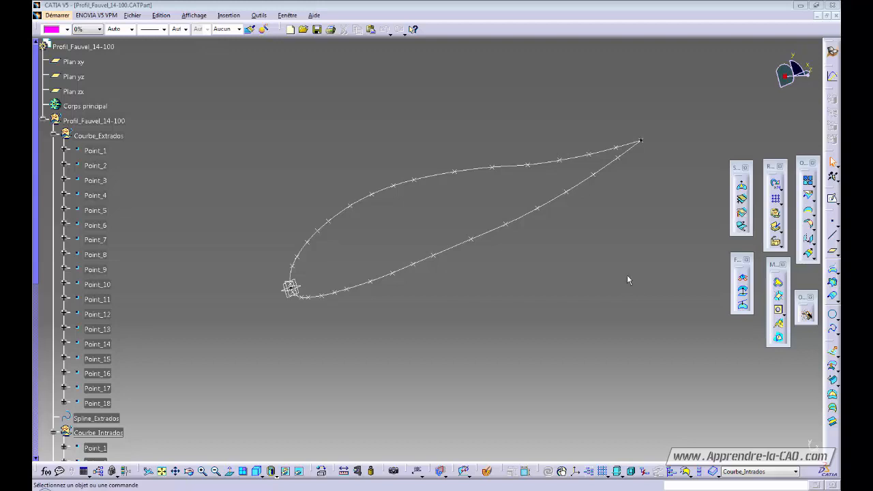
Collapse the Profil_Fauvel_14-100 set in the tree and create a new part named Aile Fauvel.
click(43, 121)
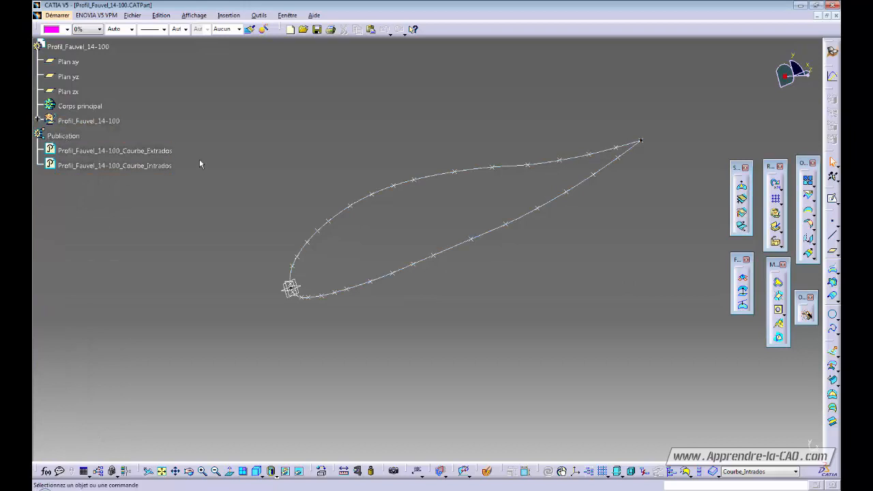
middle_drag(405, 137, 384, 210)
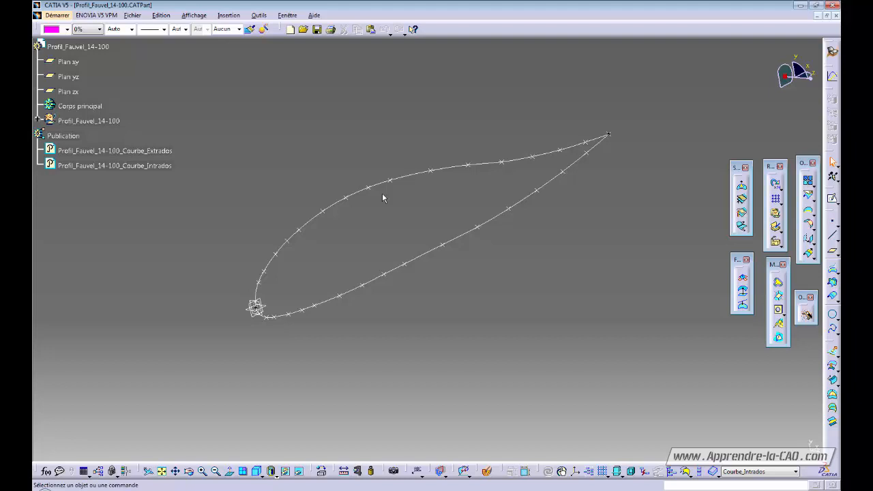
key(ctrl+n)
key(Return)
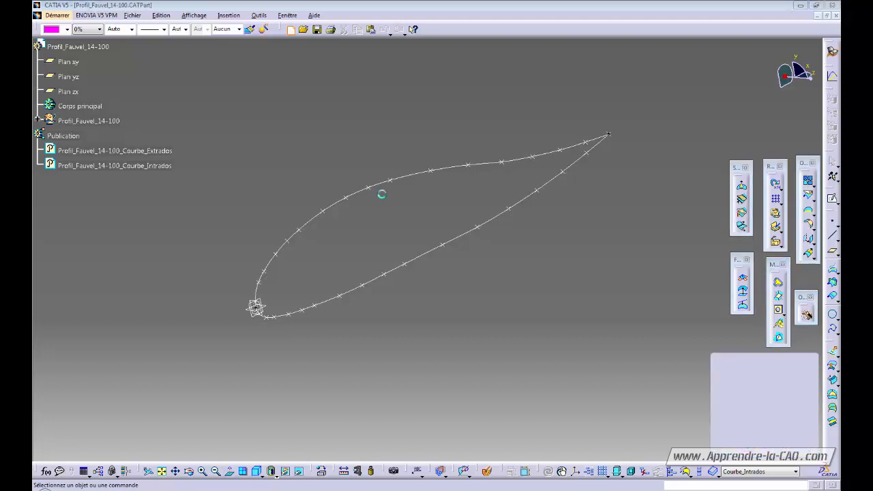
text(A)
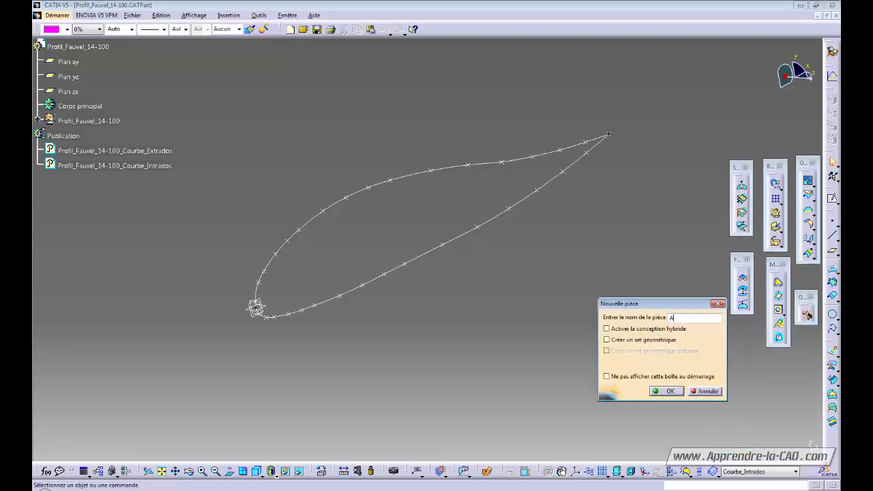
text(ile Fauvel)
key(Return)
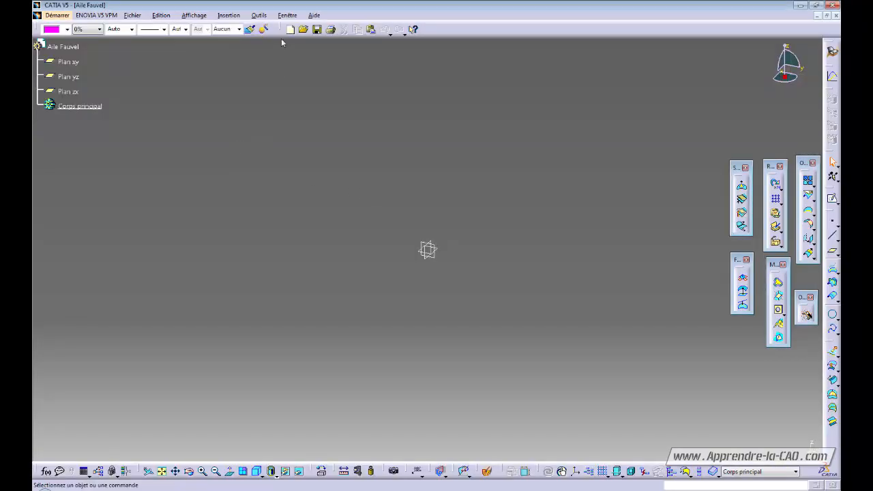
Tile the two part windows horizontally and copy both published curves, Courbe_Extrados and Courbe_Intrados, from the Profil_Fauvel_14-100 part.
click(285, 15)
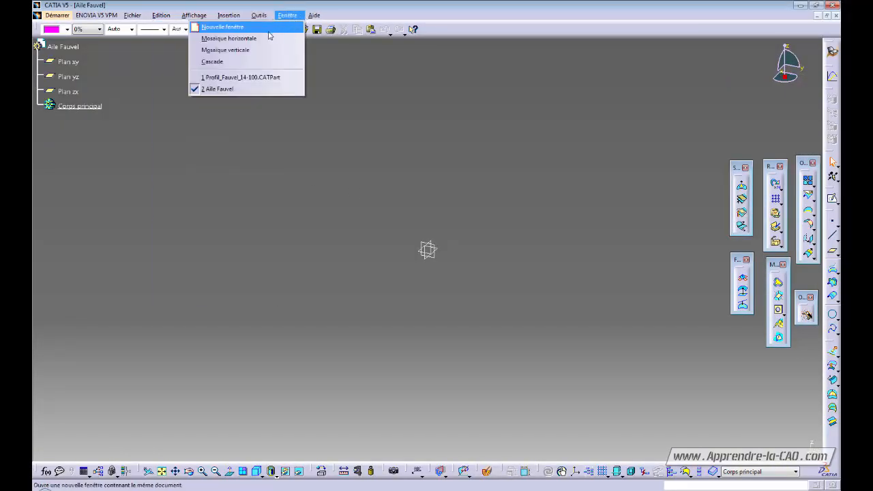
click(229, 38)
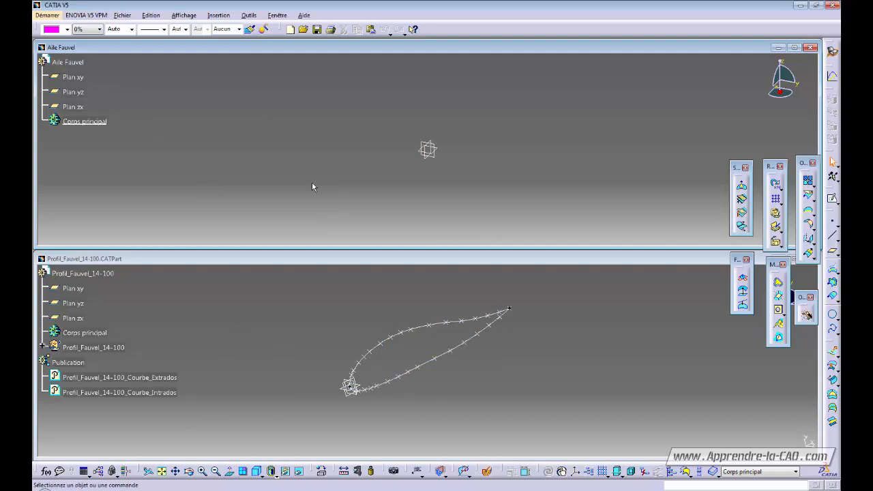
click(124, 377)
ctrl+click(138, 396)
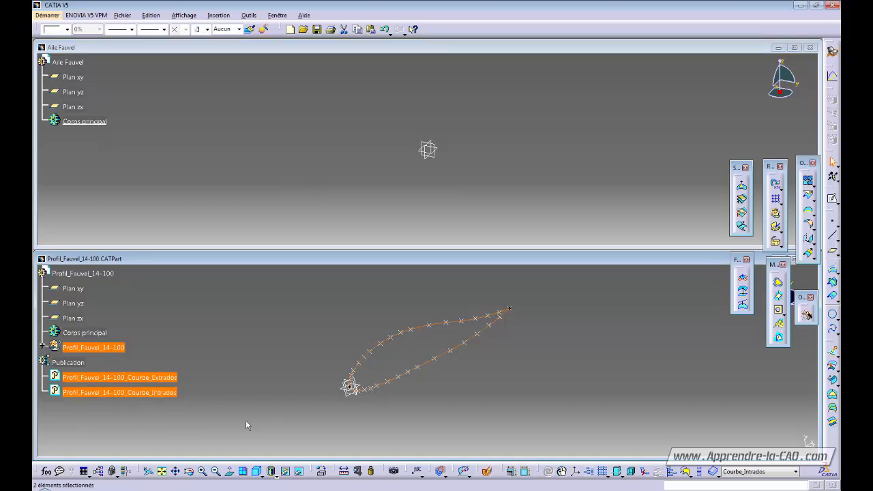
right_click(126, 381)
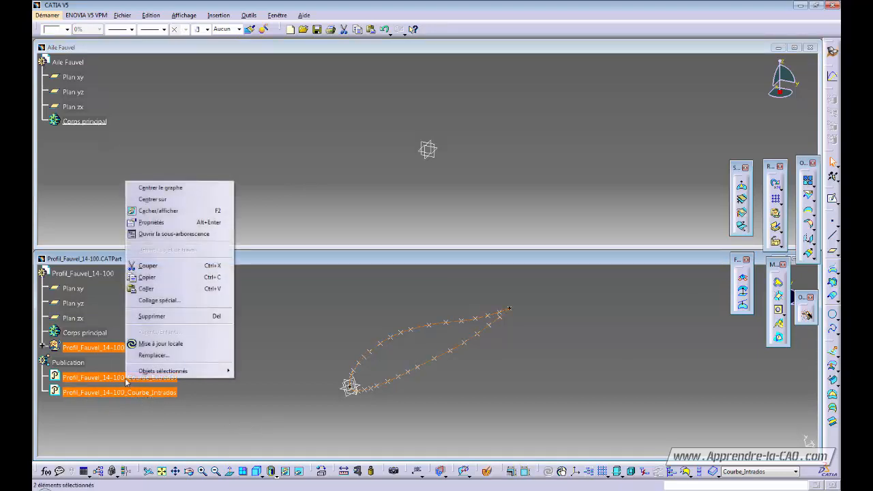
click(163, 280)
Maximize the Aile Fauvel part and paste the copied curves into it with the special format "En tant que résultat avec lien".
click(168, 142)
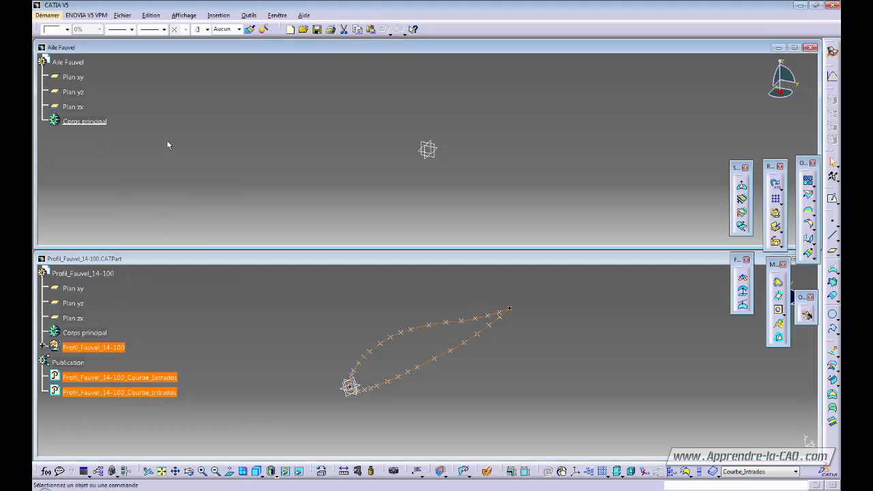
double_click(166, 48)
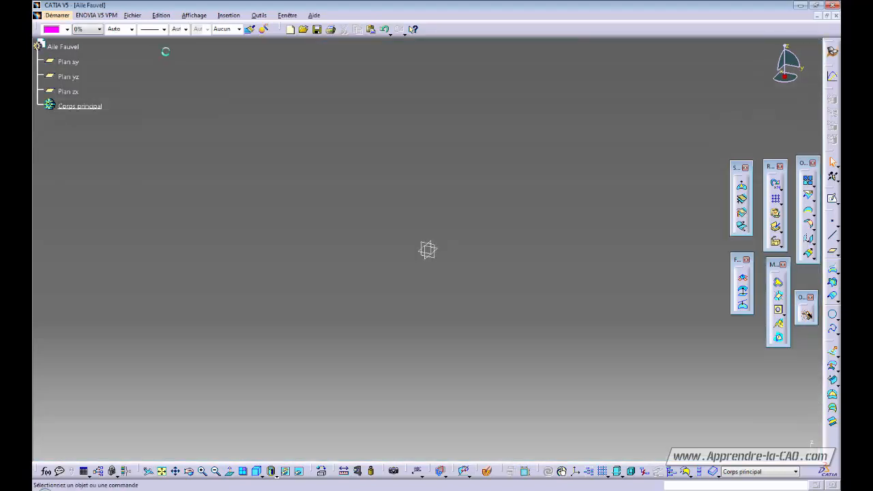
click(162, 15)
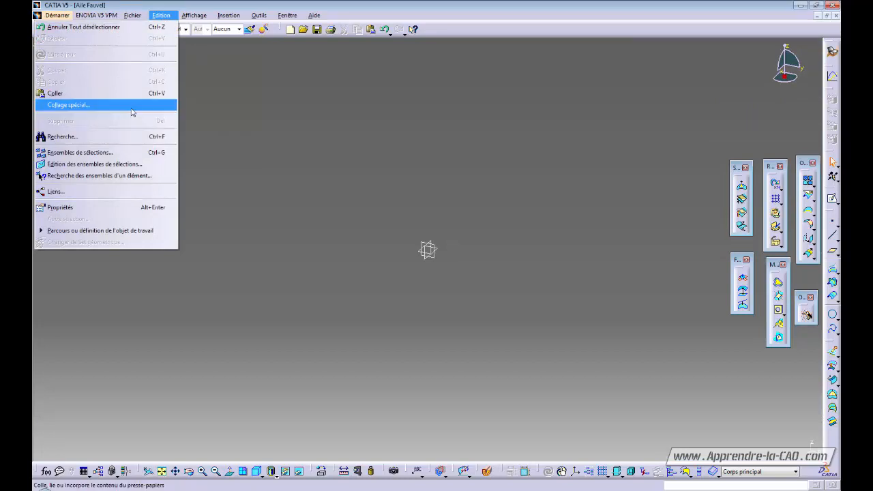
click(123, 105)
click(758, 399)
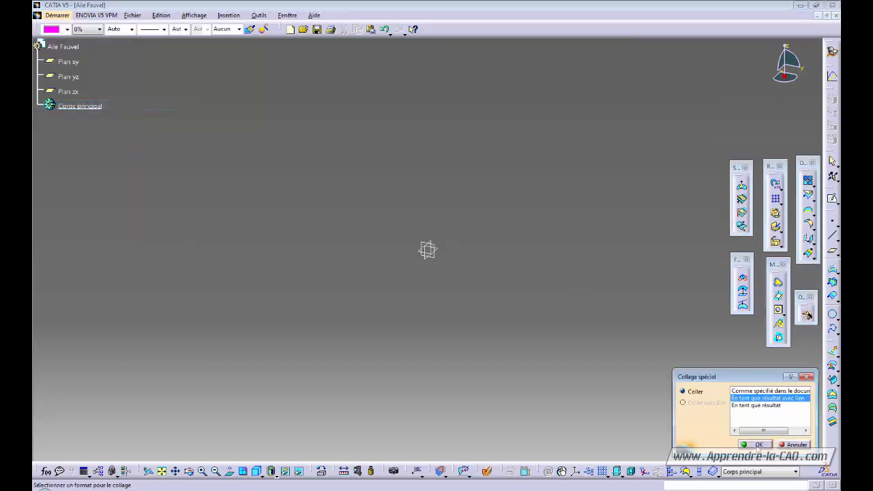
click(758, 445)
click(350, 238)
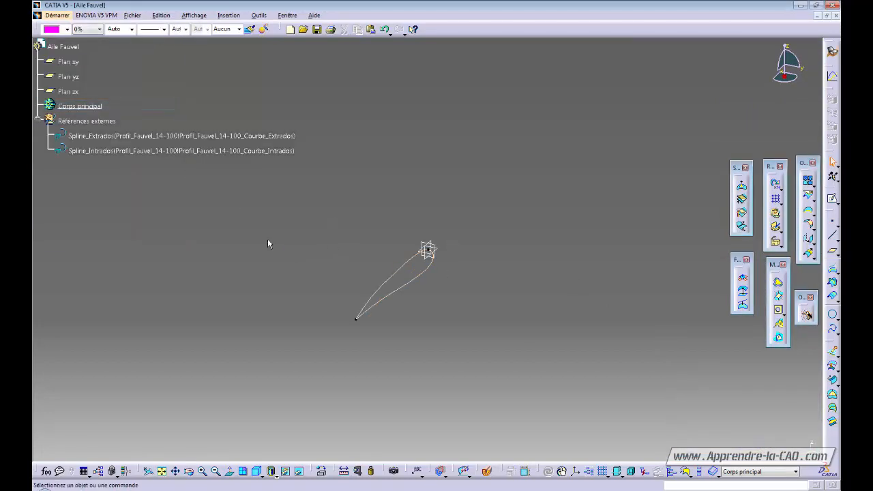
Highlight the Références externes set and its linked Spline_Extrados to examine the imported airfoil curves.
middle_drag(387, 288, 421, 268)
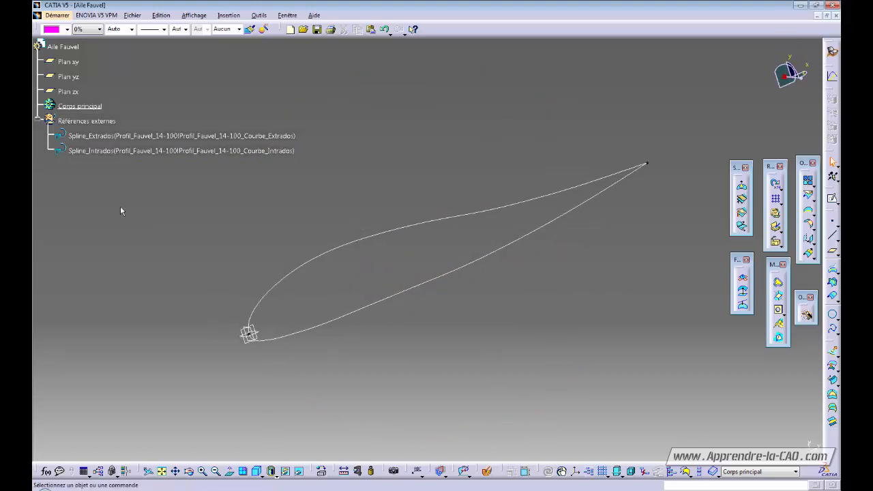
click(54, 121)
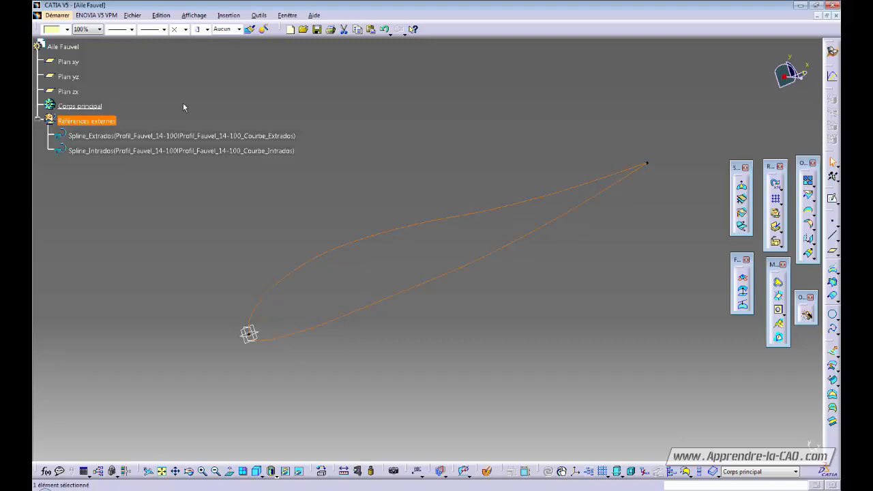
click(90, 136)
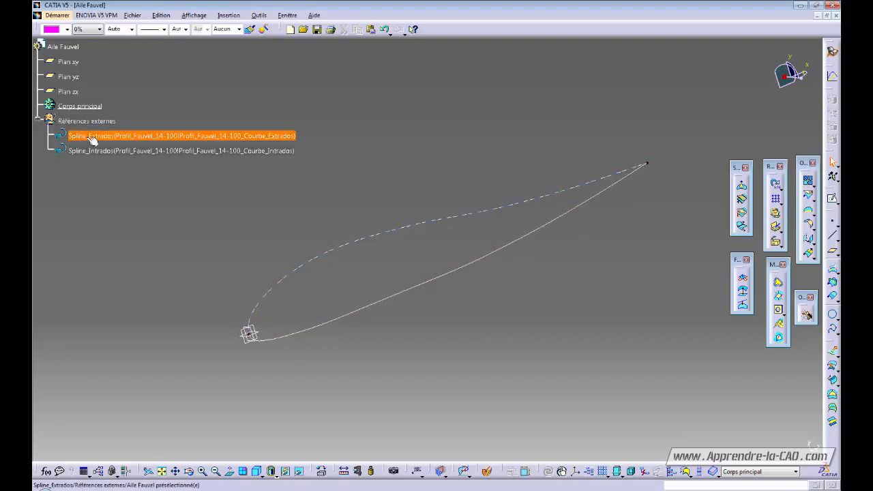
click(67, 130)
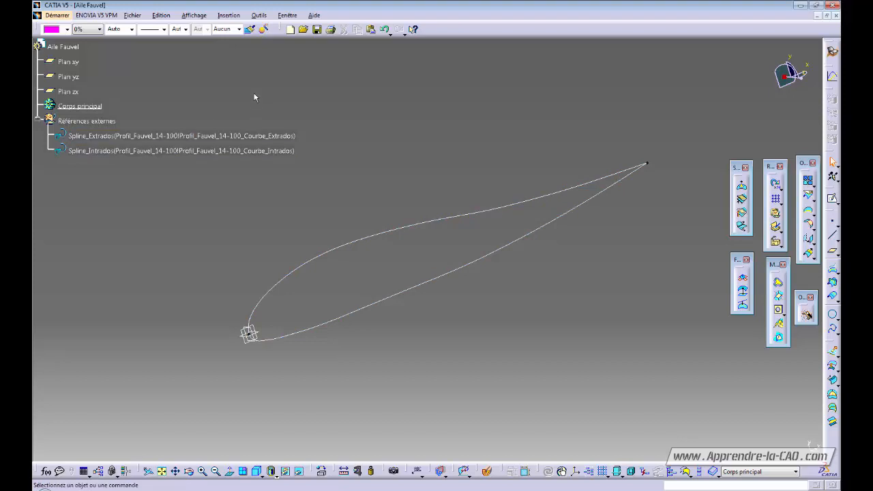
Switch to the Fauvel_14-100.txt coordinate file in Notepad, check the first X coordinate 1.000000, and return to CATIA.
click(208, 490)
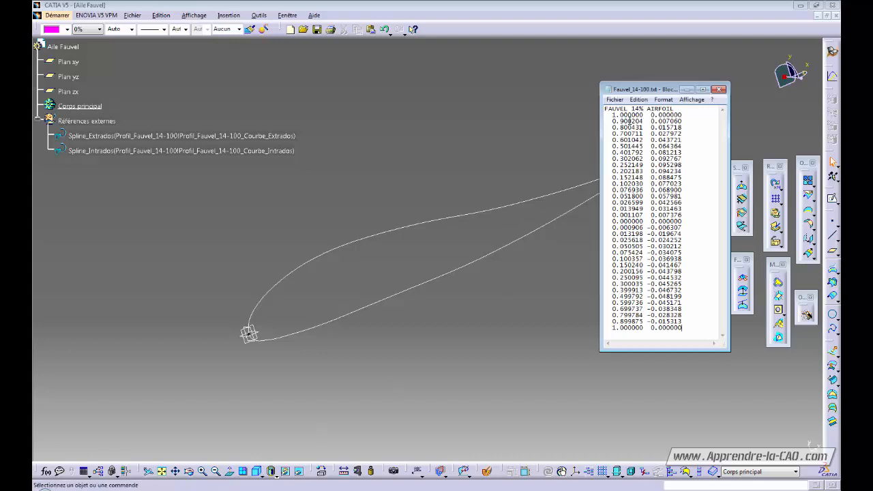
drag(612, 115, 644, 115)
click(518, 123)
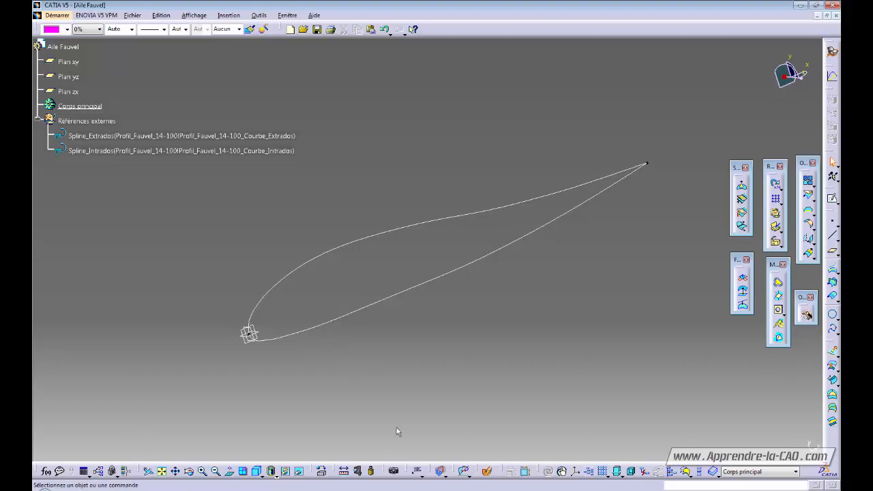
Measure the airfoil's chord between the leading-edge and trailing-edge end points of Spline_Extrados, without keeping the measurement.
click(344, 471)
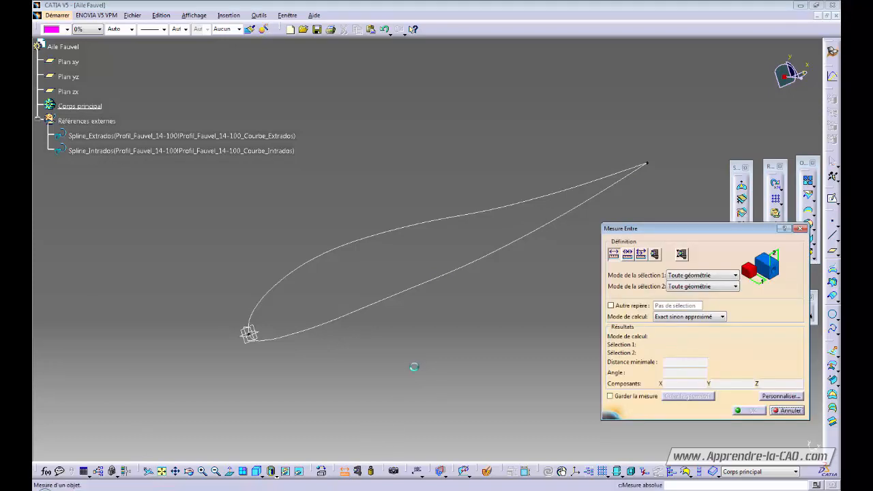
click(250, 336)
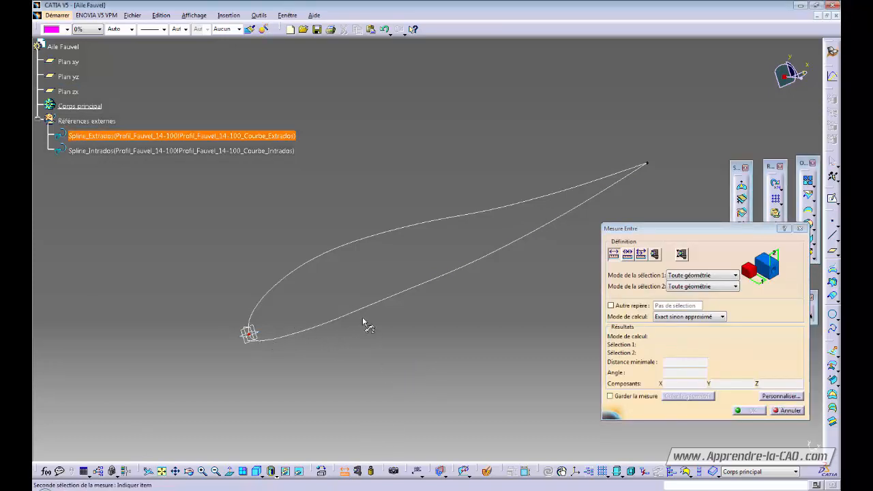
click(649, 164)
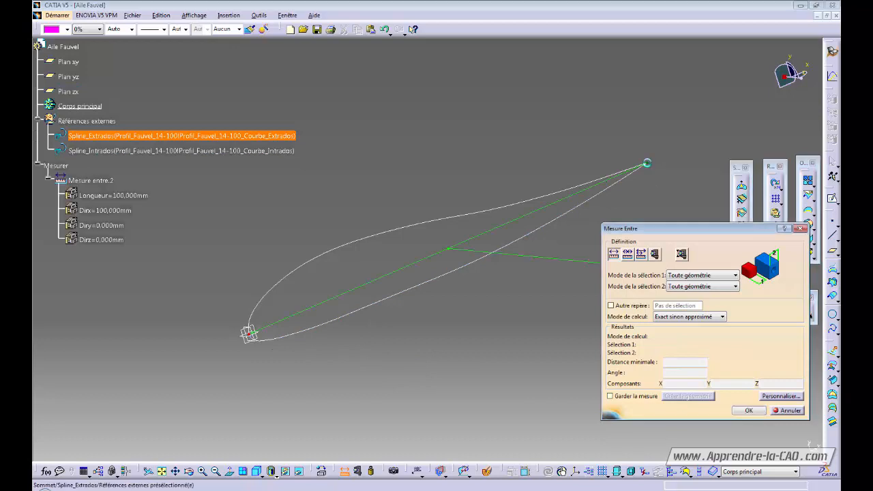
middle_drag(544, 318, 392, 279)
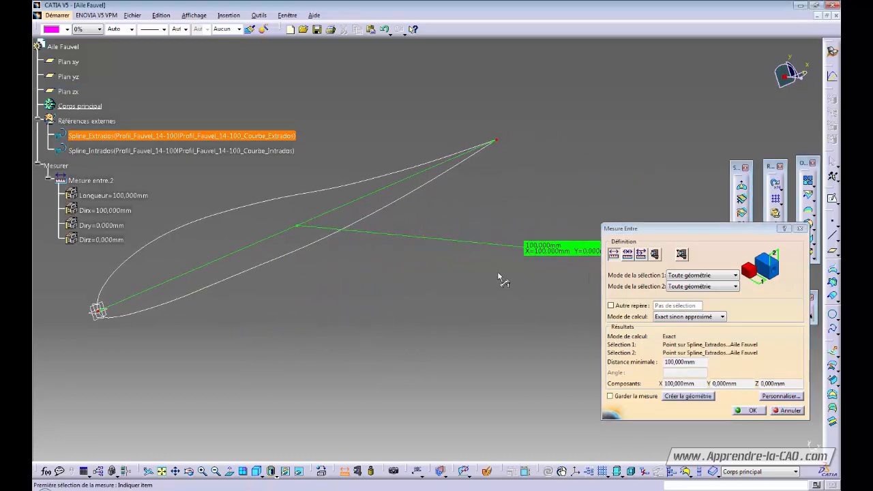
middle_drag(477, 322, 510, 353)
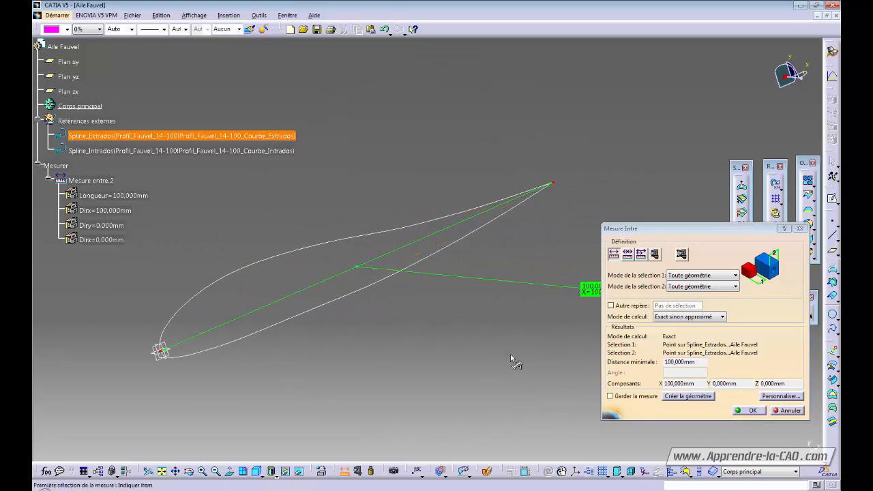
click(791, 410)
middle_drag(454, 321, 482, 311)
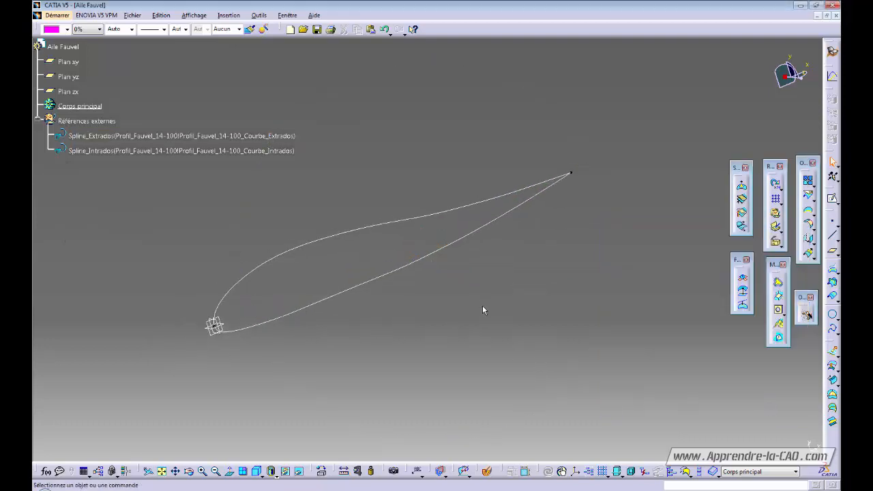
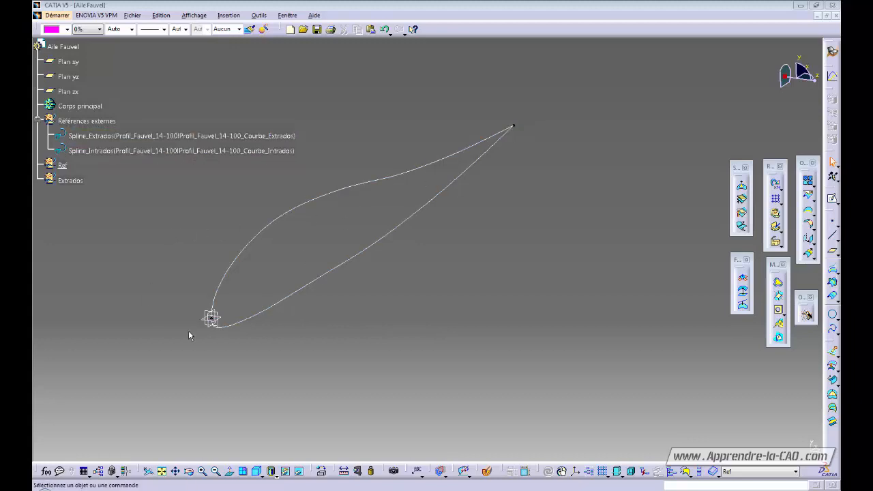
Make Extrados the work object and scale Spline_Extrados by a ratio of 16 about its leading-edge vertex, hiding the initial curve.
right_click(70, 180)
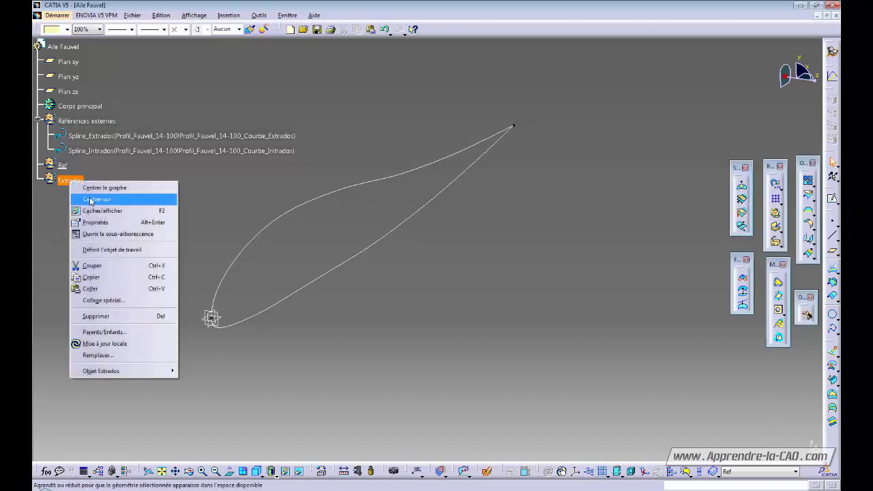
click(118, 251)
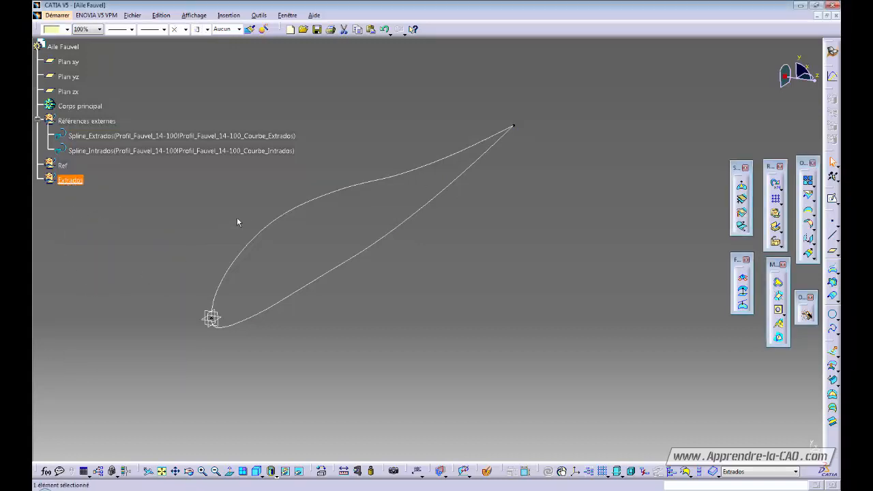
click(290, 206)
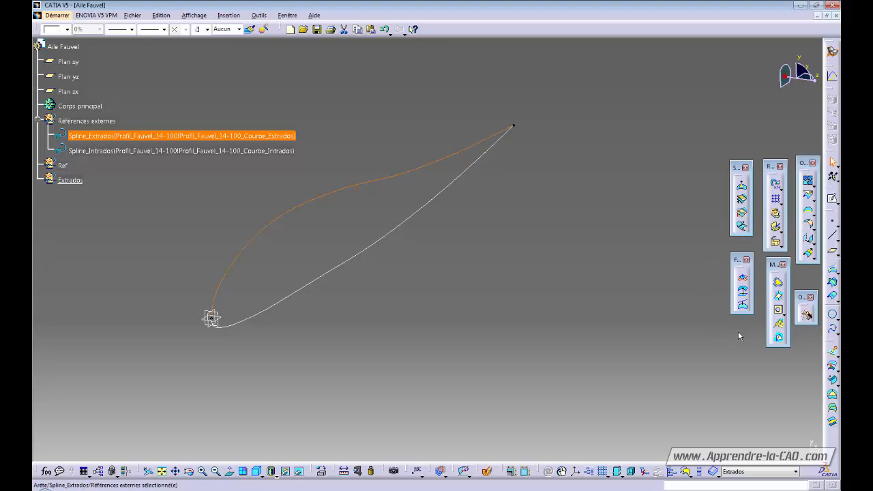
click(815, 242)
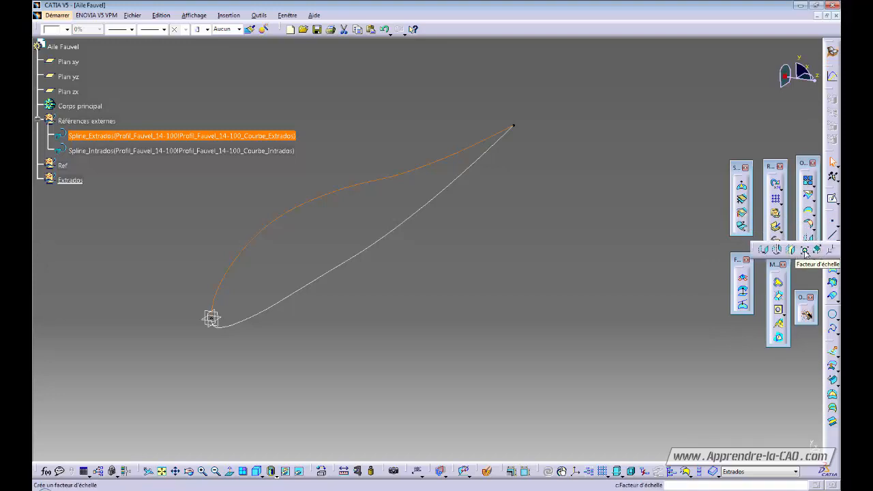
click(805, 251)
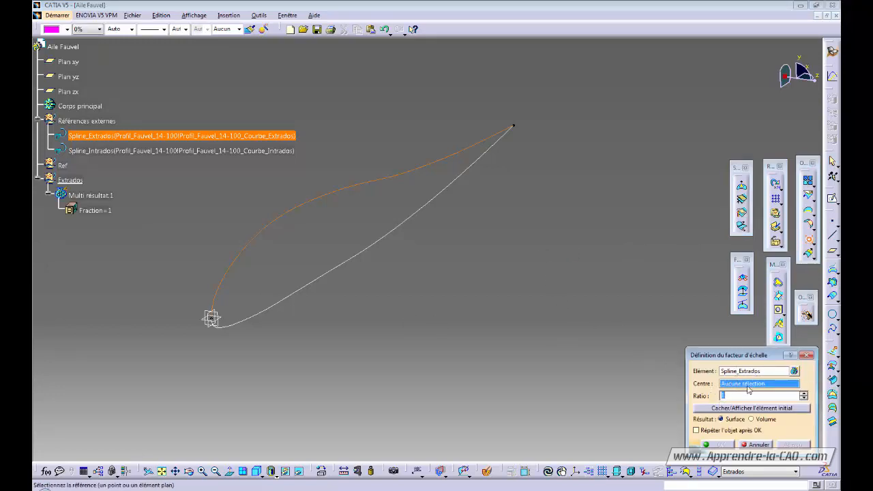
click(215, 320)
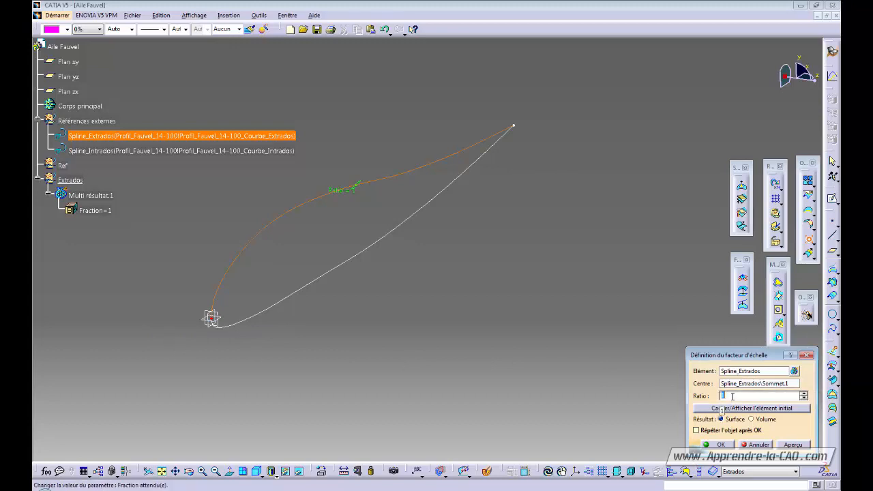
text(16)
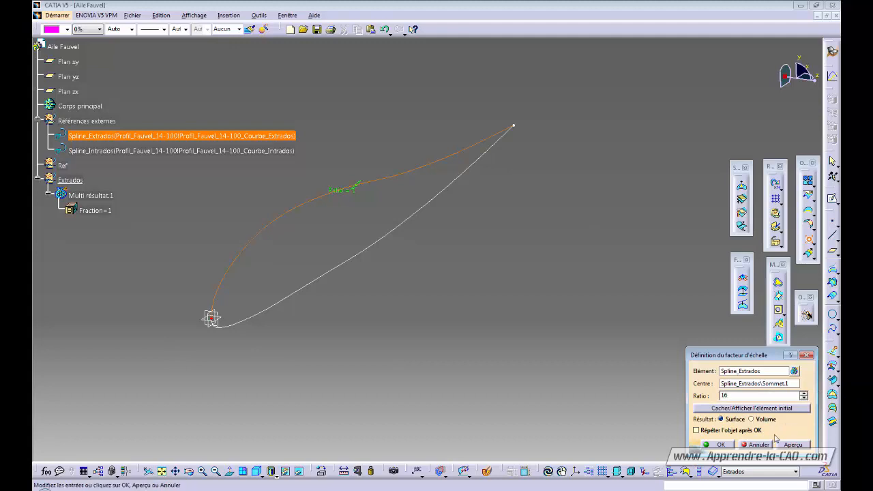
click(733, 408)
middle_drag(468, 244, 314, 300)
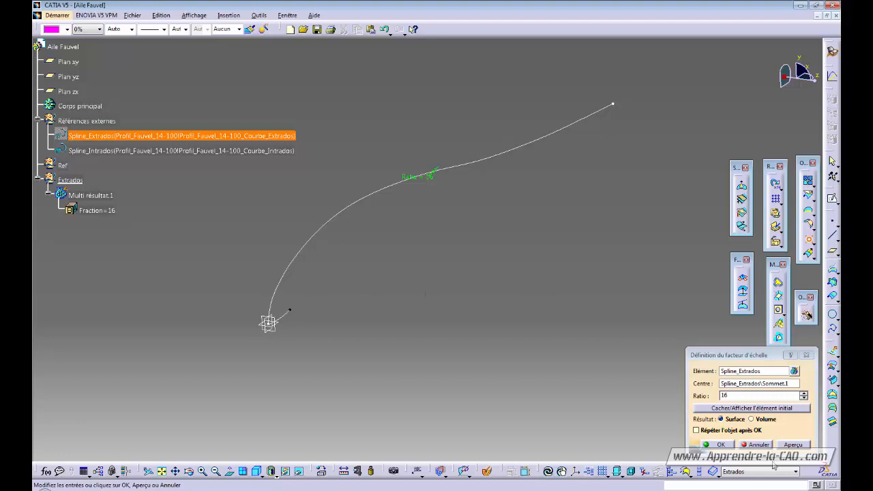
click(722, 445)
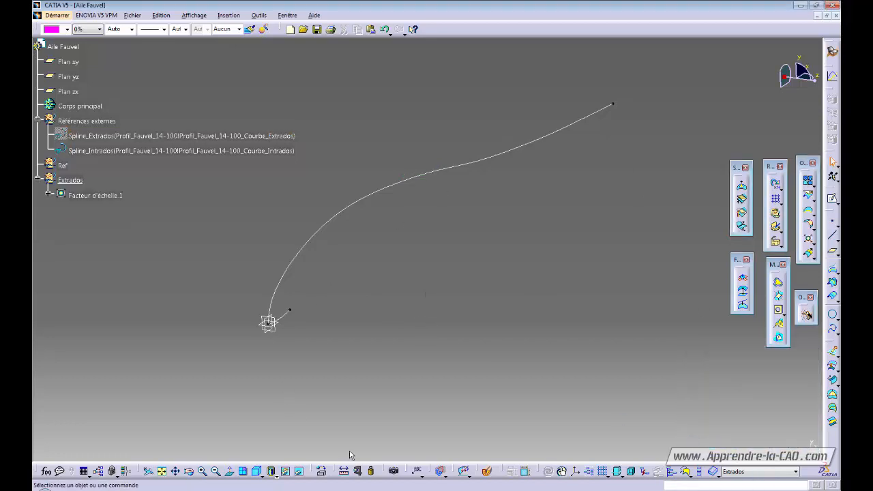
Measure the scaled extrados chord between its leading-edge and trailing-edge end points, without keeping the measurement.
click(344, 471)
click(273, 320)
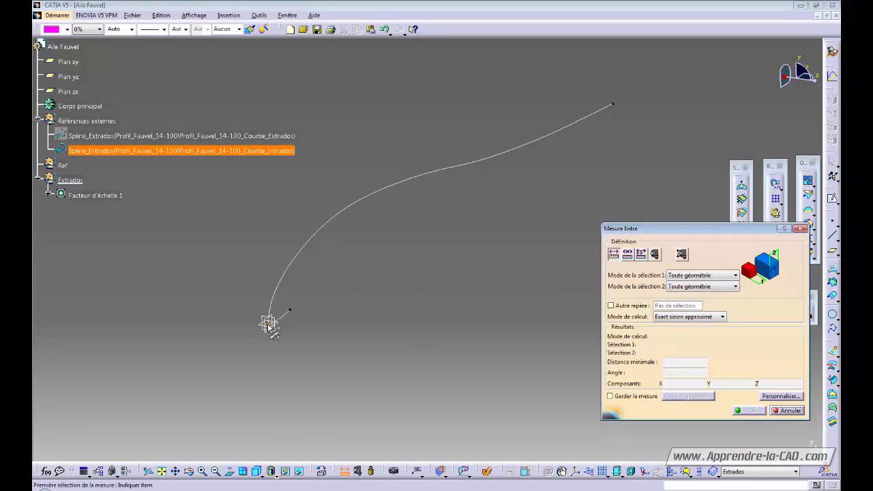
click(613, 105)
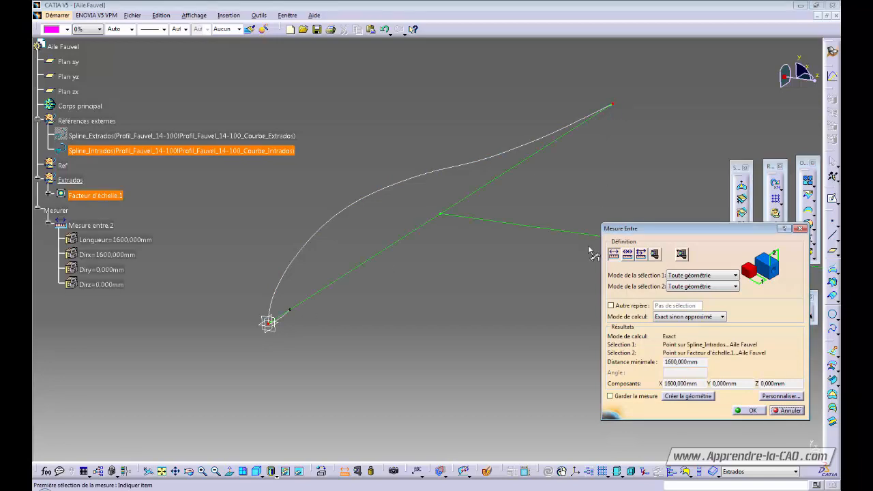
click(751, 411)
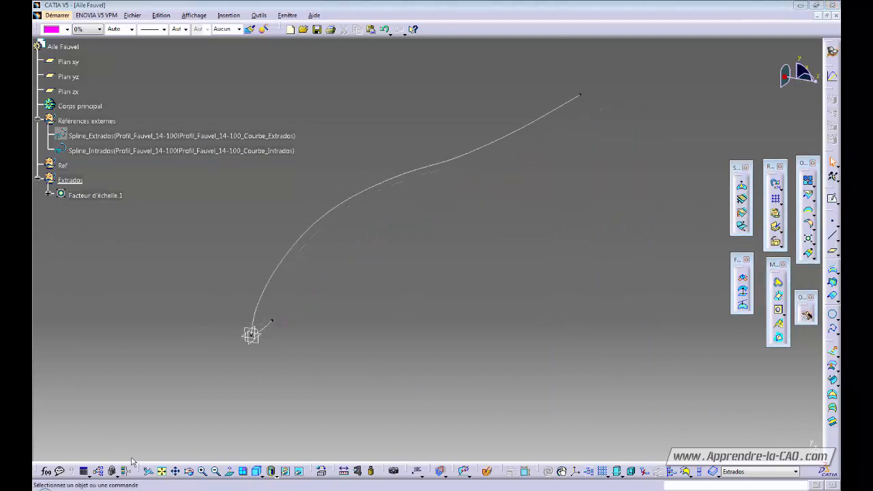
Create a single-value Longueur parameter named Envergure with a value of 12780 mm.
click(47, 472)
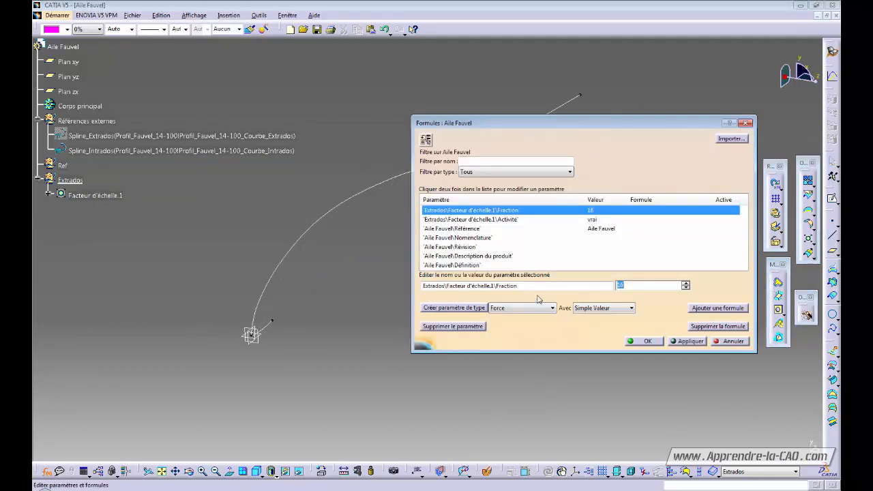
click(519, 307)
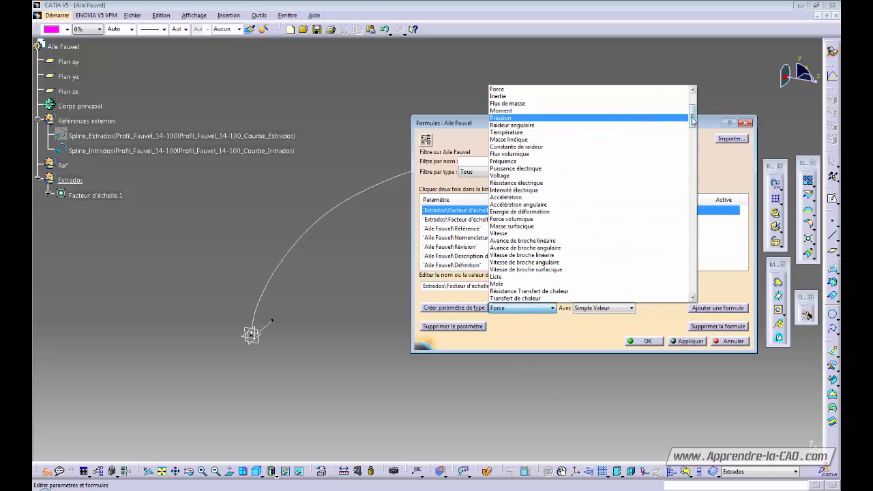
scroll(550, 119, up, 5)
click(546, 118)
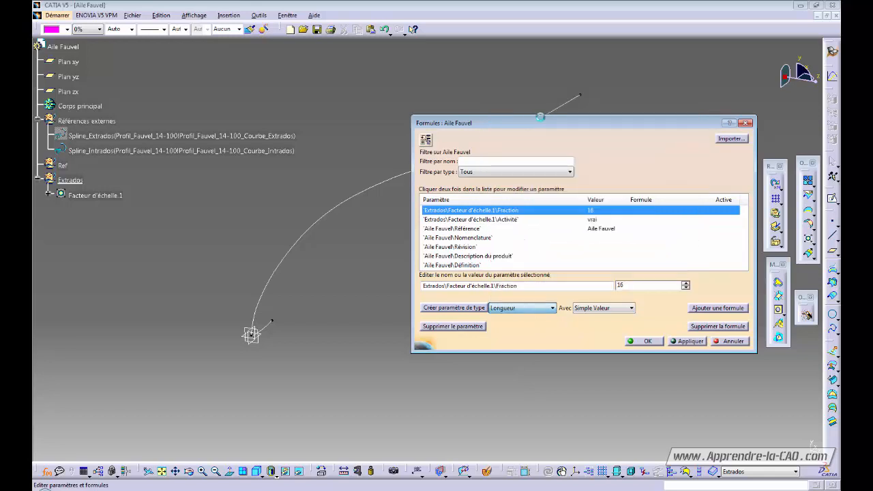
click(454, 308)
double_click(473, 287)
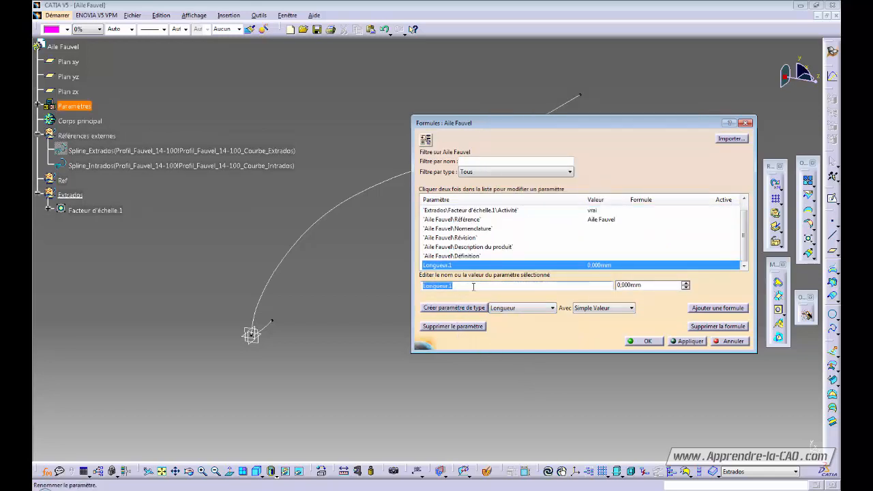
text(Envergure)
click(659, 285)
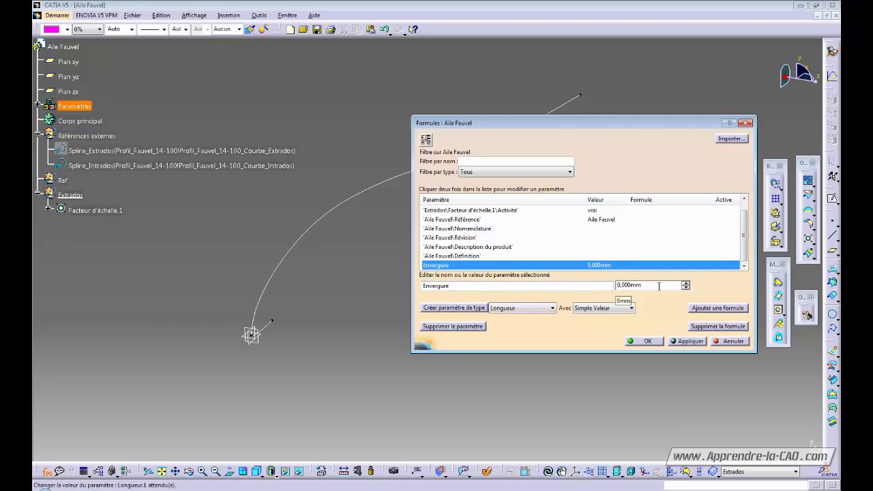
double_click(656, 286)
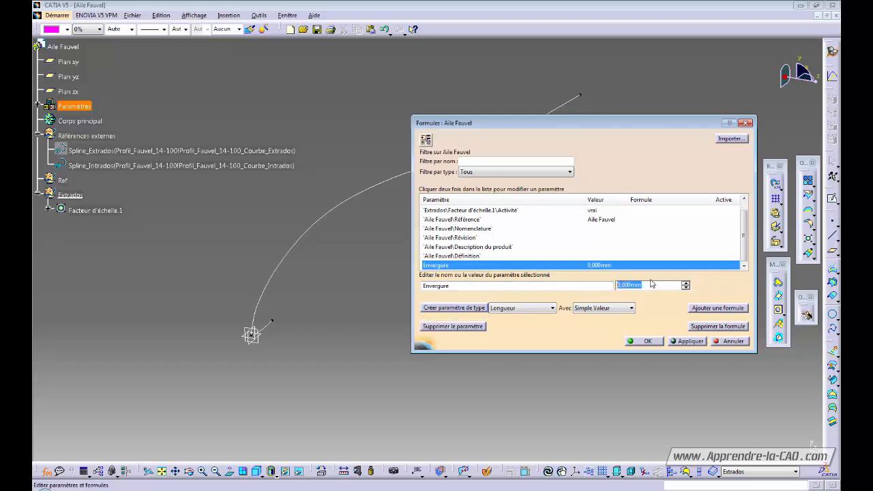
text(12780)
Add a length parameter named Corde emplanture with a value of 1600 mm.
click(478, 308)
double_click(467, 286)
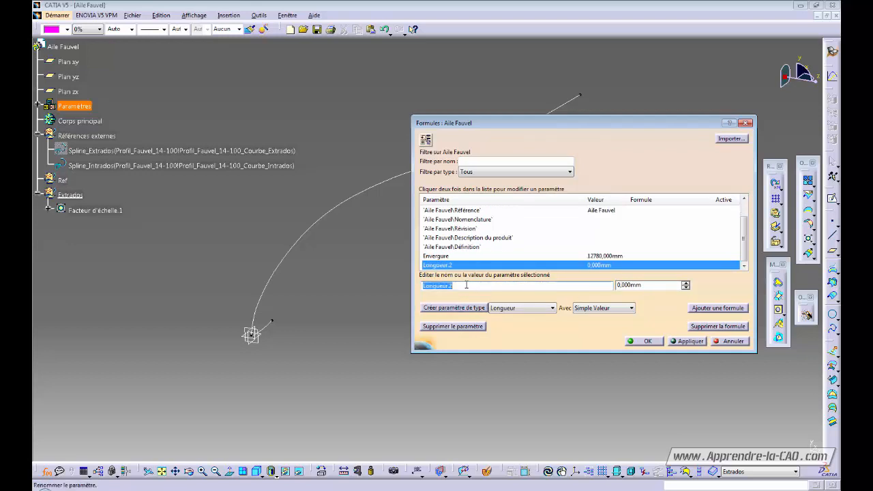
text(Corde emplanture)
click(653, 285)
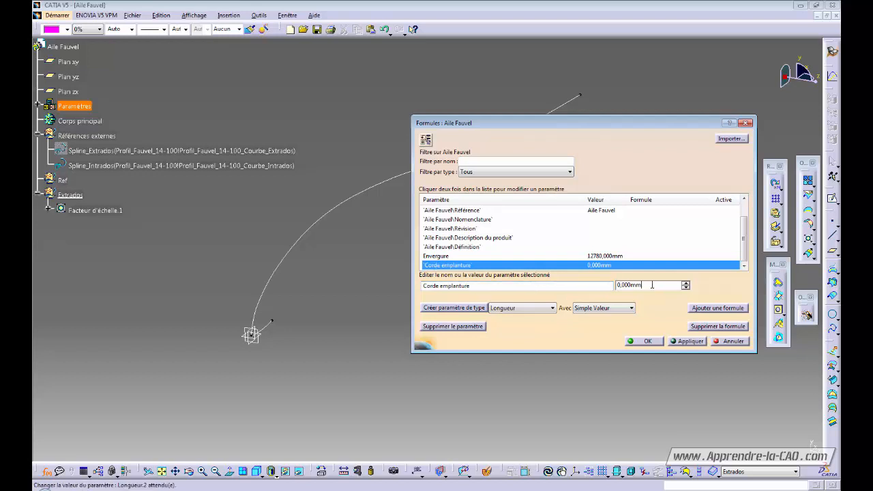
double_click(652, 285)
text(1600)
key(Return)
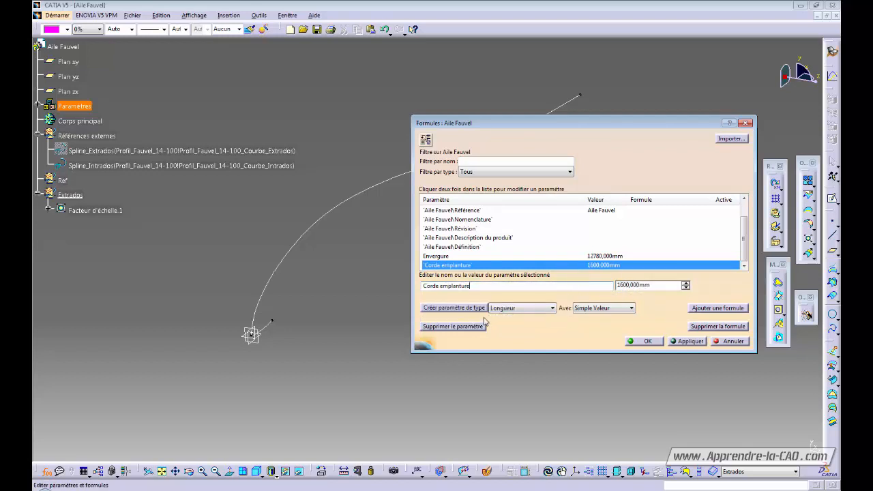
Add a length parameter named corde saumon set to 400 mm, validate the formulas and expand the Paramètres node.
click(454, 308)
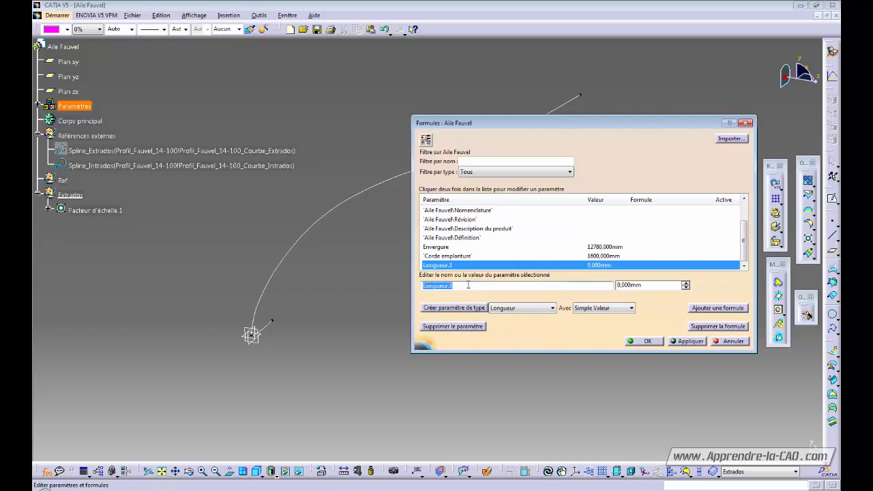
text(corde saumon)
click(661, 285)
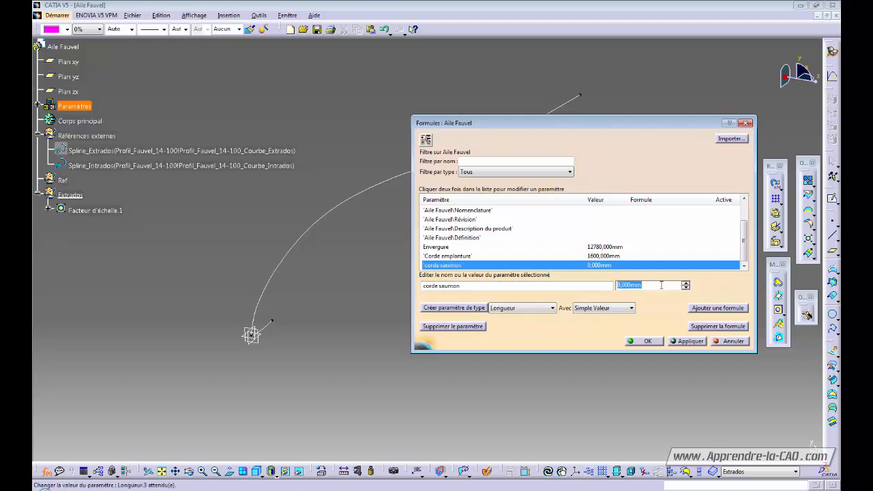
text(48)
text(00)
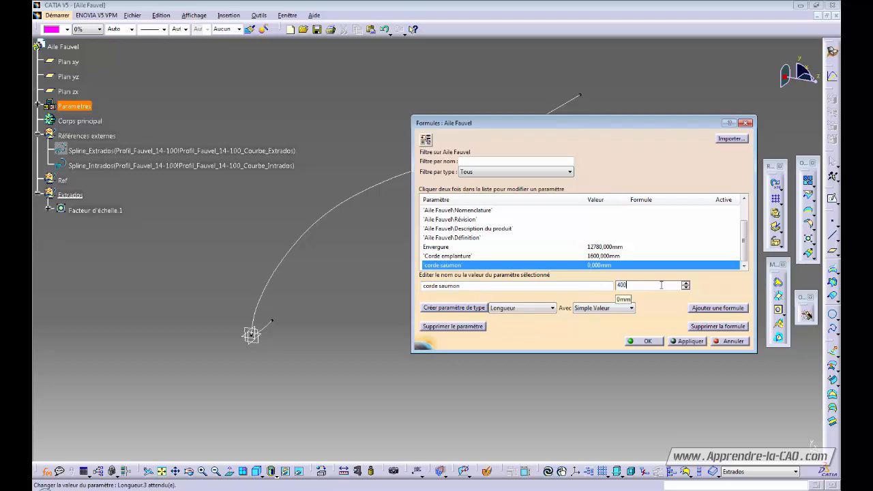
click(522, 286)
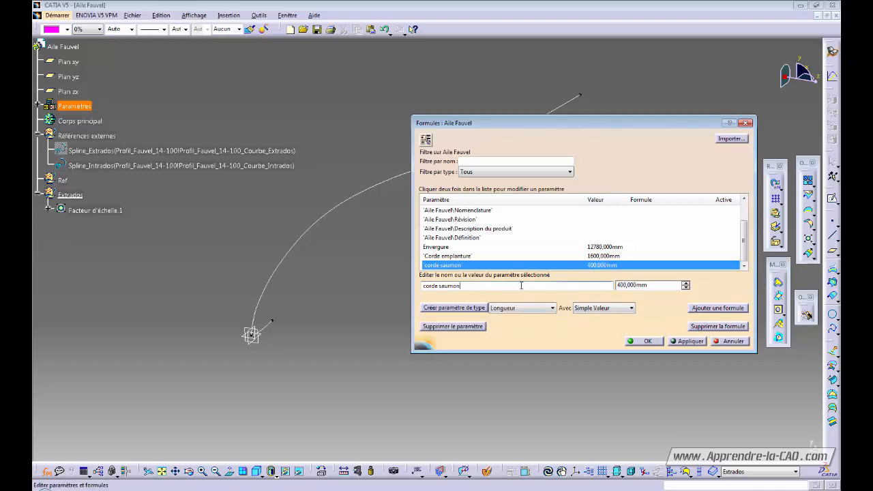
click(658, 345)
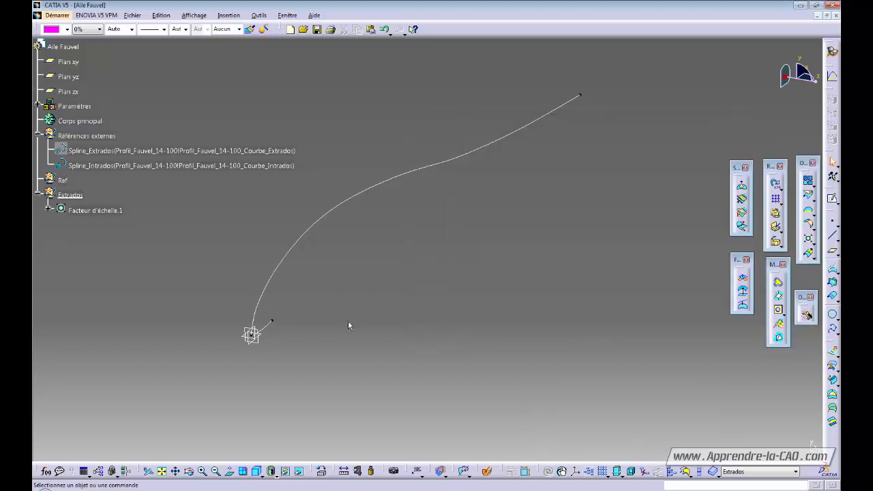
click(39, 107)
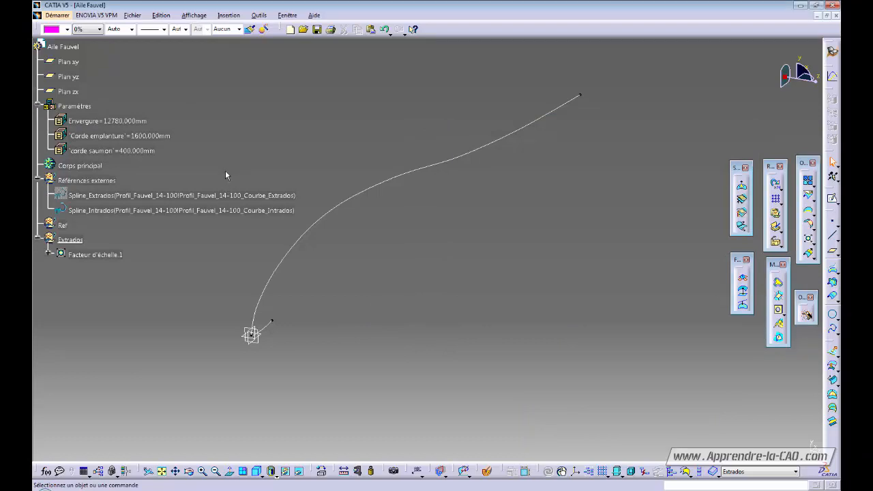
Create a length parameter named longueur partie droite with a value of 3020 mm and validate the formulas.
click(45, 471)
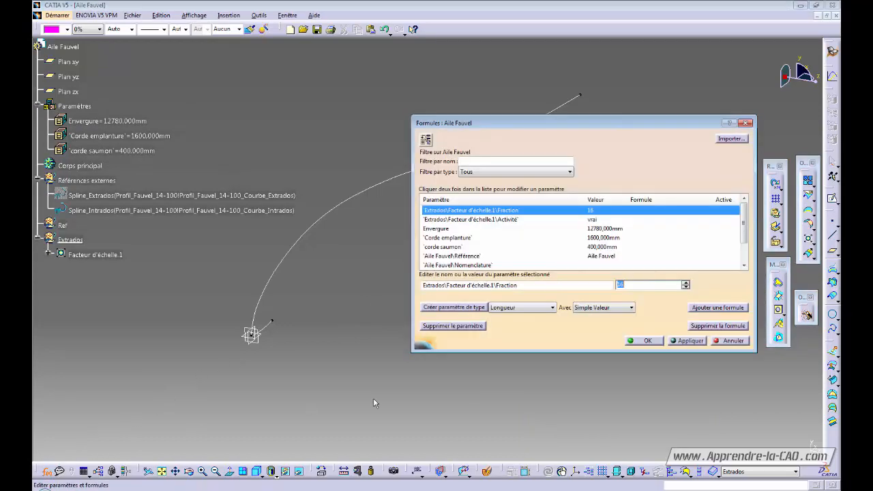
click(455, 308)
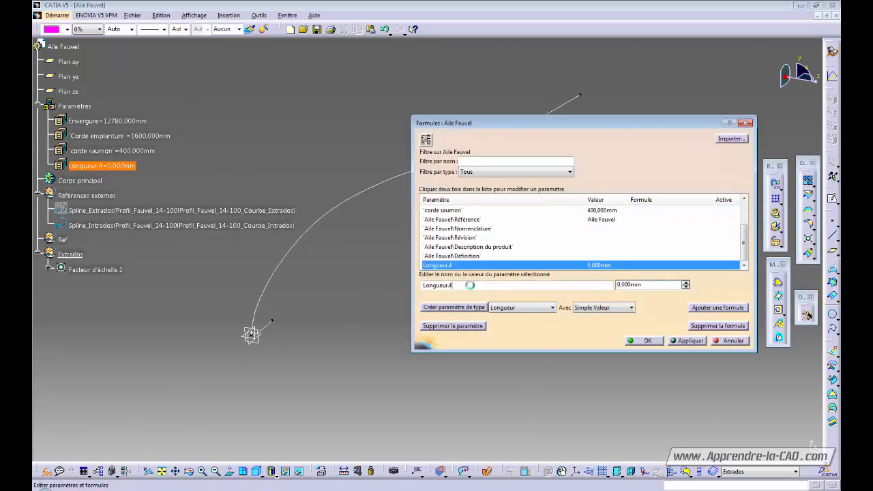
double_click(470, 286)
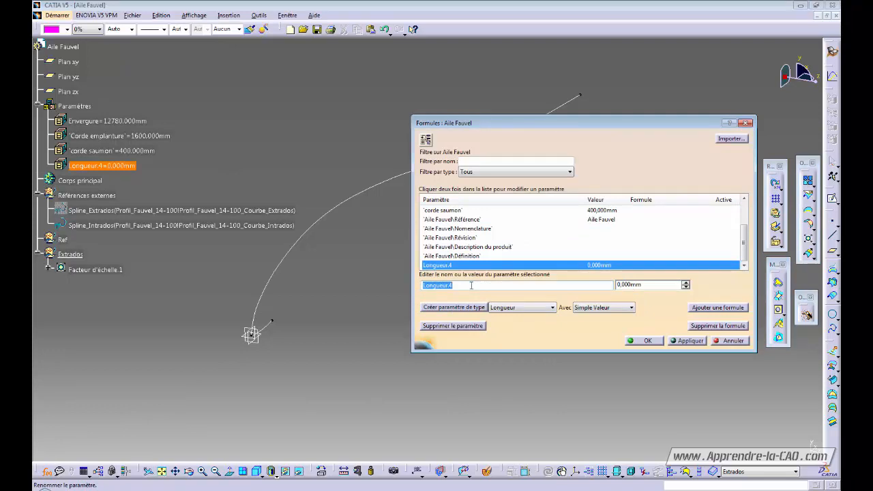
text(longueur partie dro)
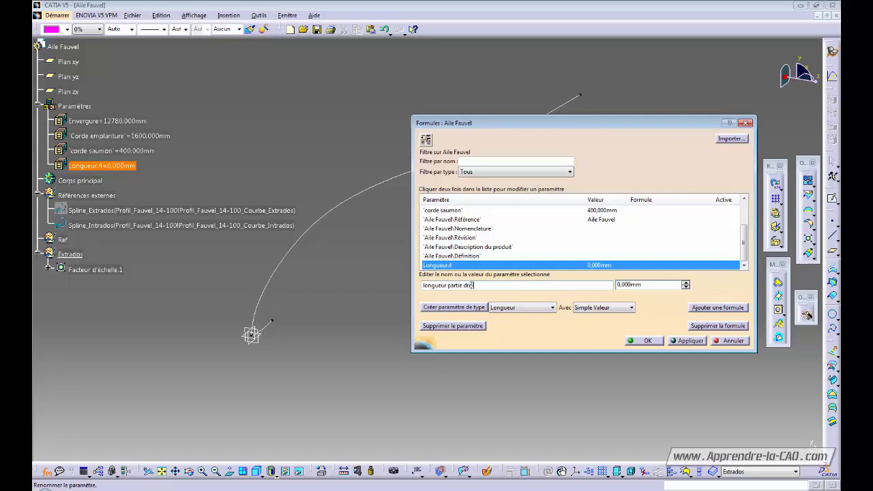
text(ite)
key(Tab)
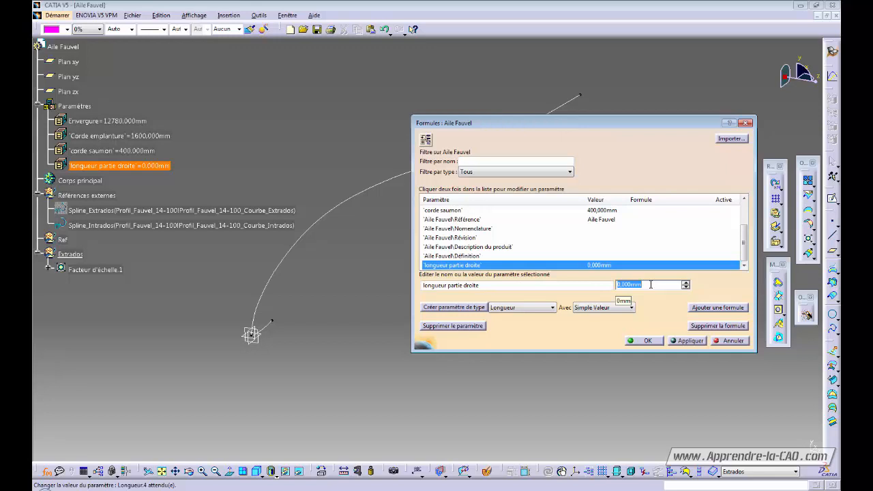
text(3020)
key(Return)
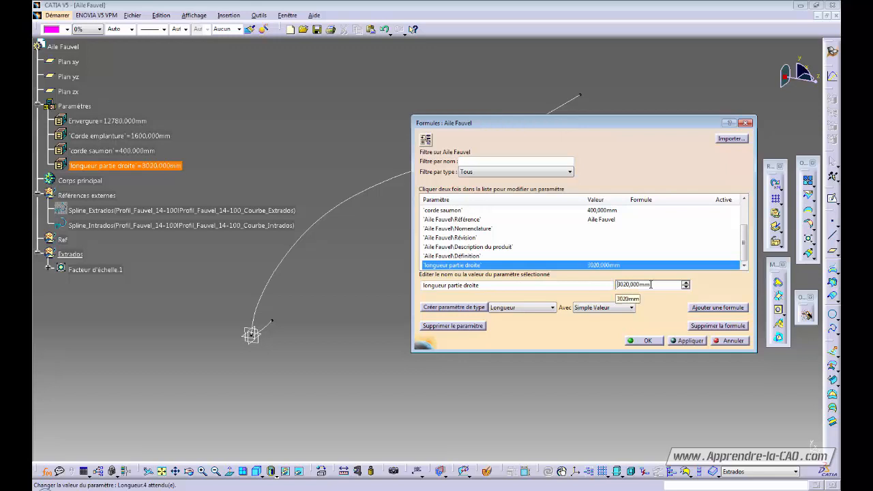
click(648, 341)
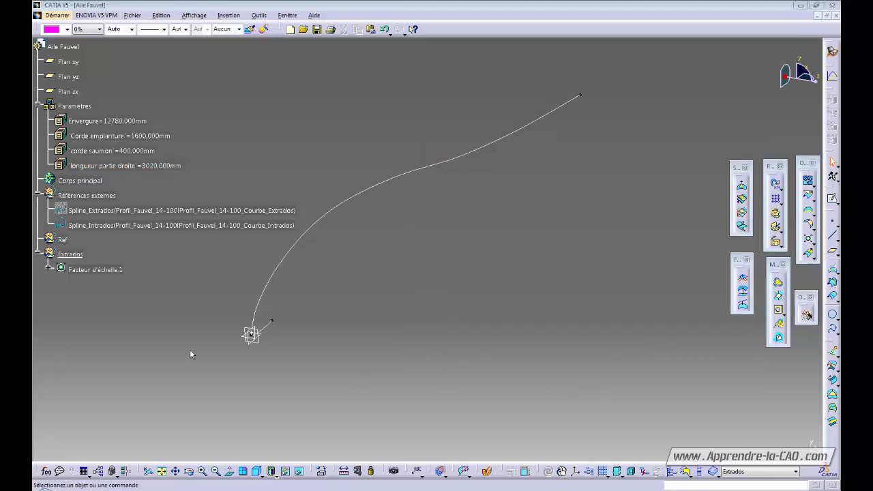
Drive the Fraction of Facteur d'échelle.1 under Extrados with the formula `Corde emplanture` /100mm.
click(47, 267)
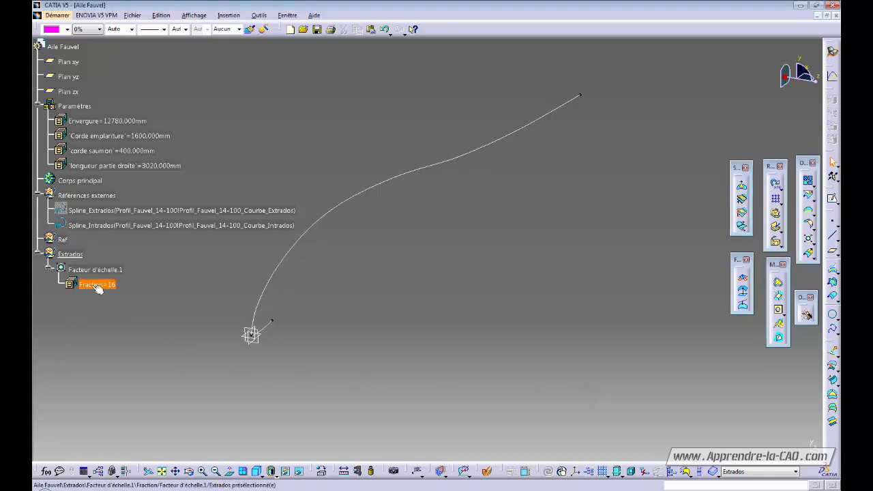
double_click(98, 287)
right_click(205, 307)
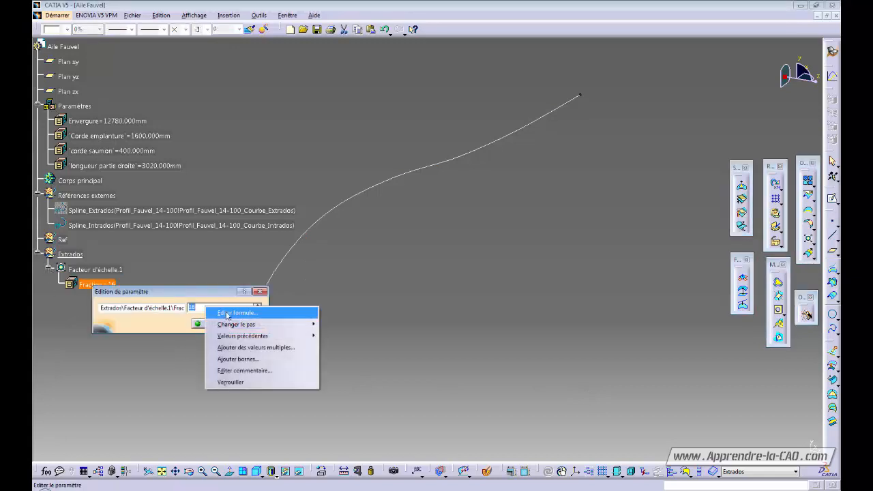
click(227, 313)
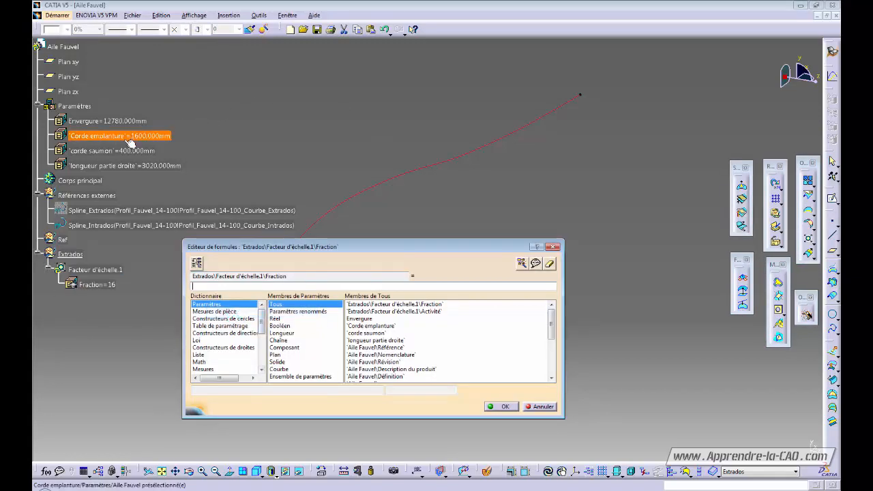
click(130, 136)
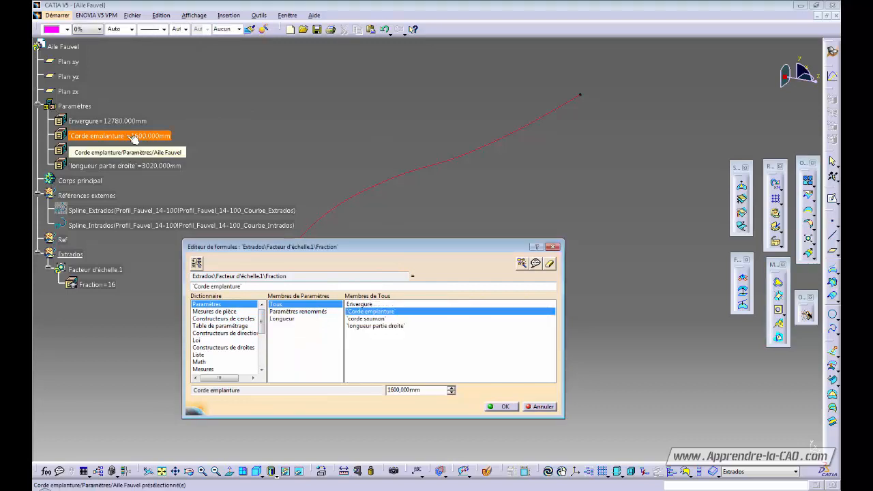
text(/100mm)
key(Return)
key(Return)
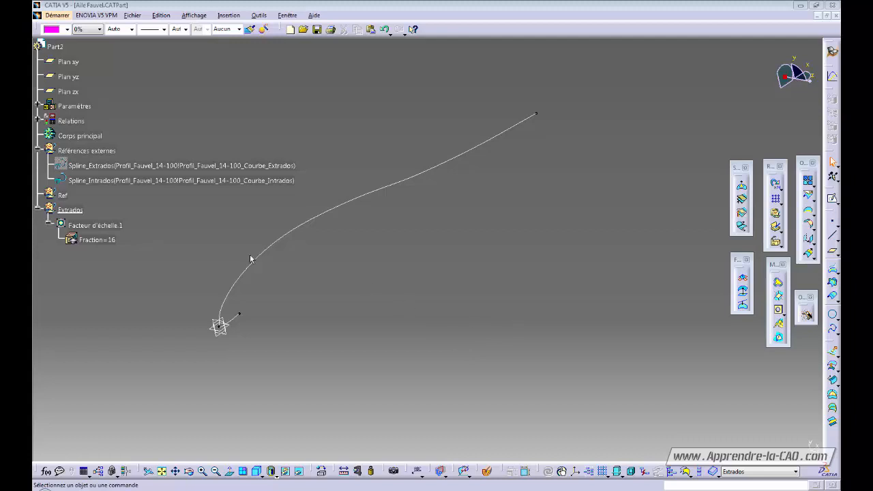
Make Ref the working object, start a Point-Direction line and begin creating its start point by coordinates.
right_click(62, 196)
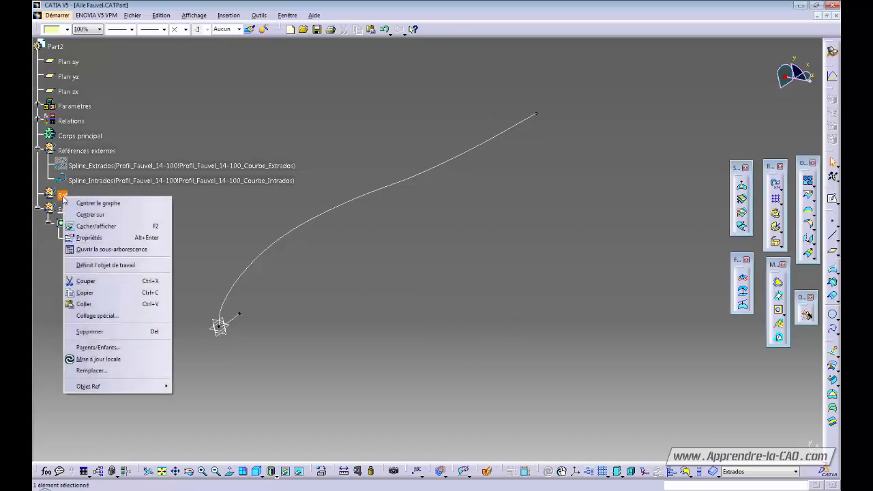
click(118, 267)
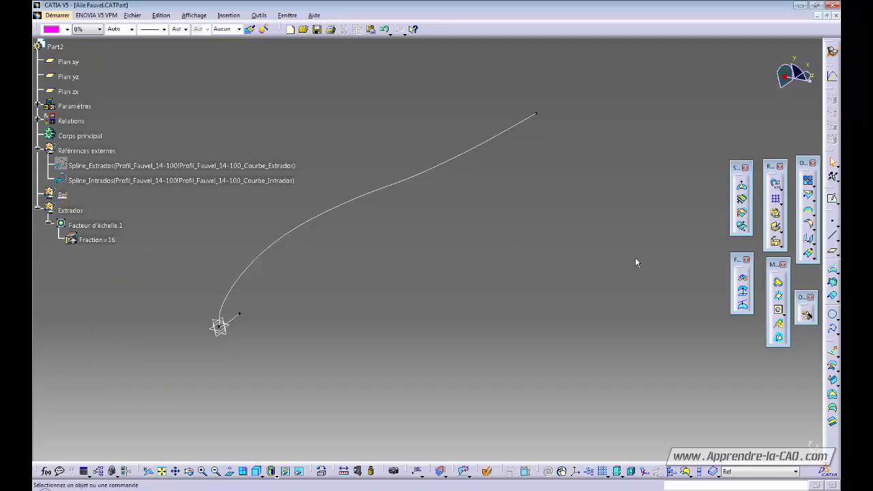
click(833, 237)
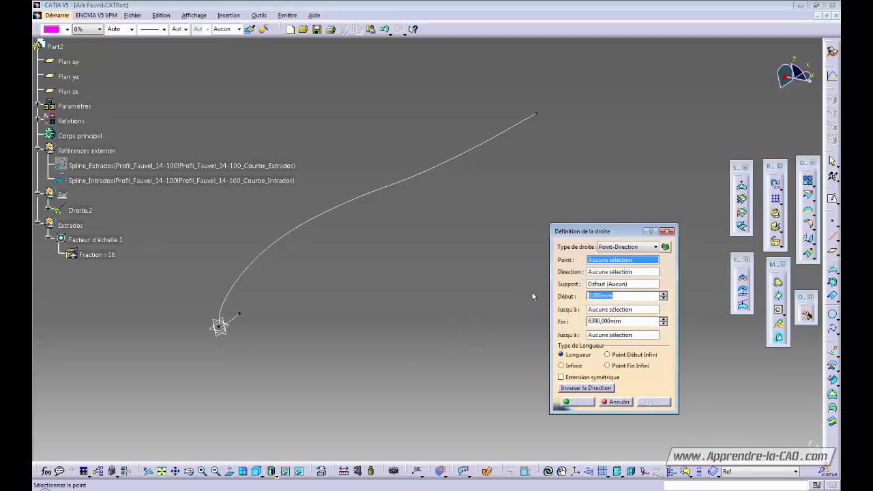
right_click(609, 262)
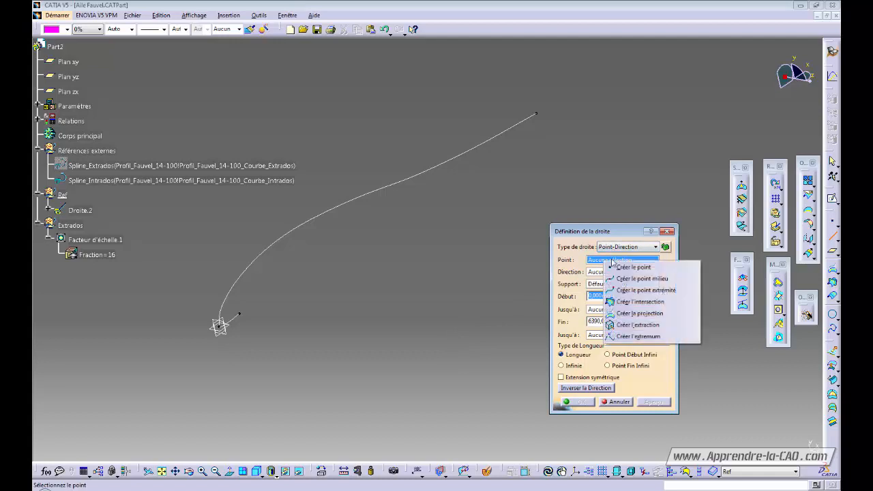
click(624, 266)
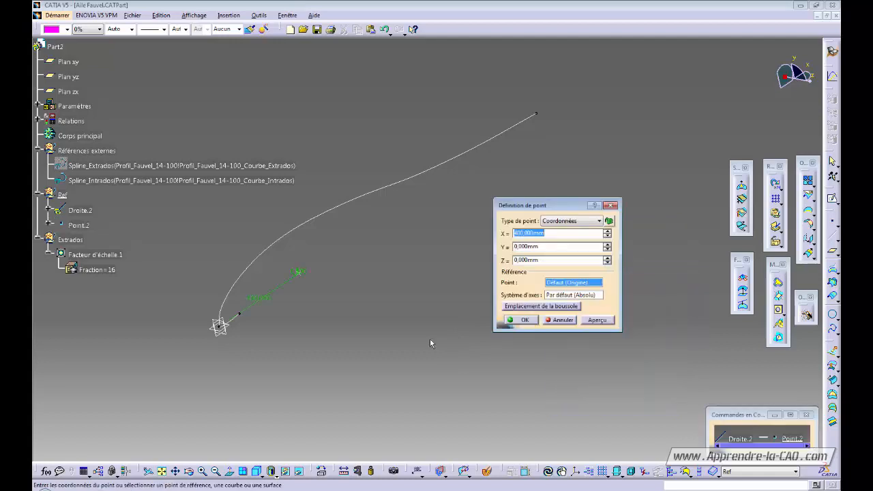
Drive the start point's X coordinate with the formula `Corde emplanture` /4 and validate the point.
right_click(555, 234)
click(593, 236)
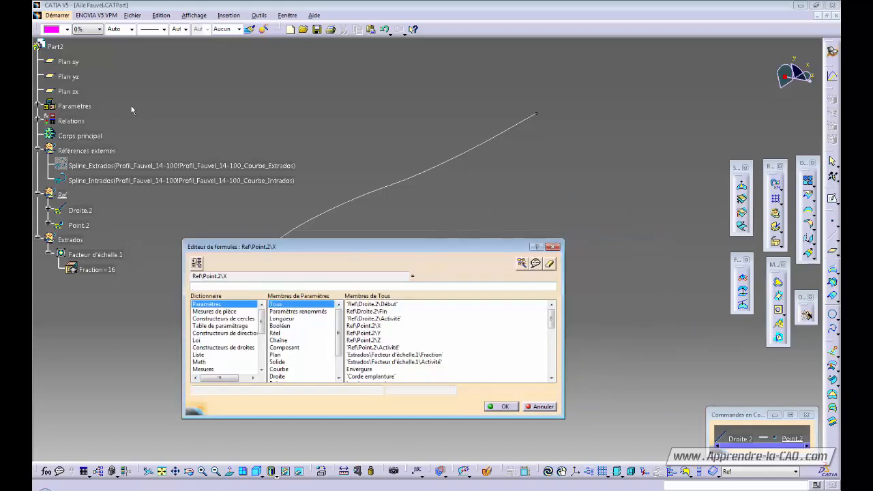
click(38, 106)
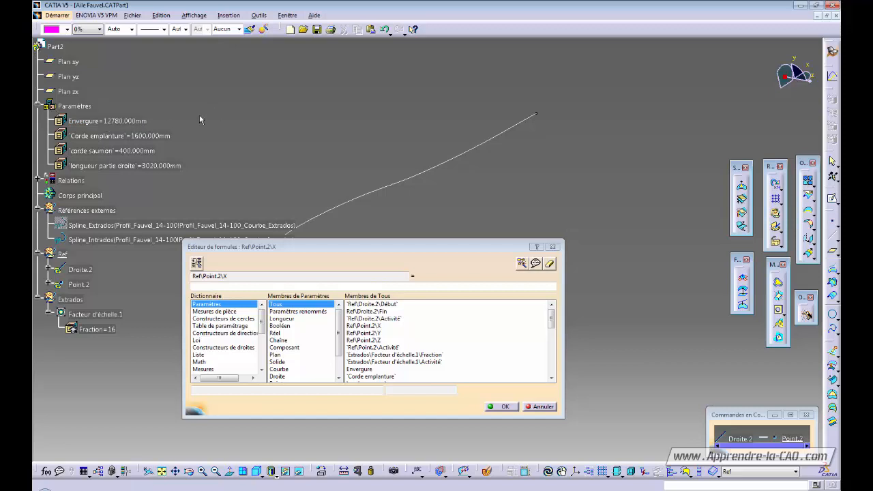
click(116, 135)
text(/4)
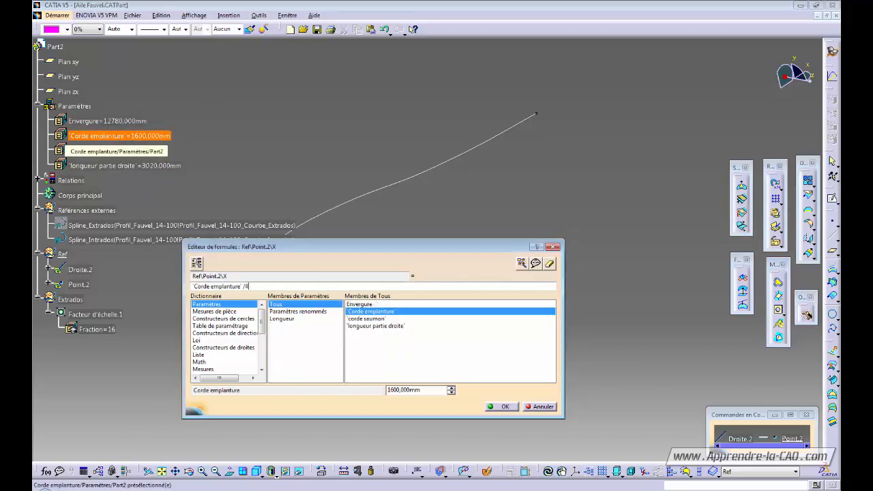
key(Return)
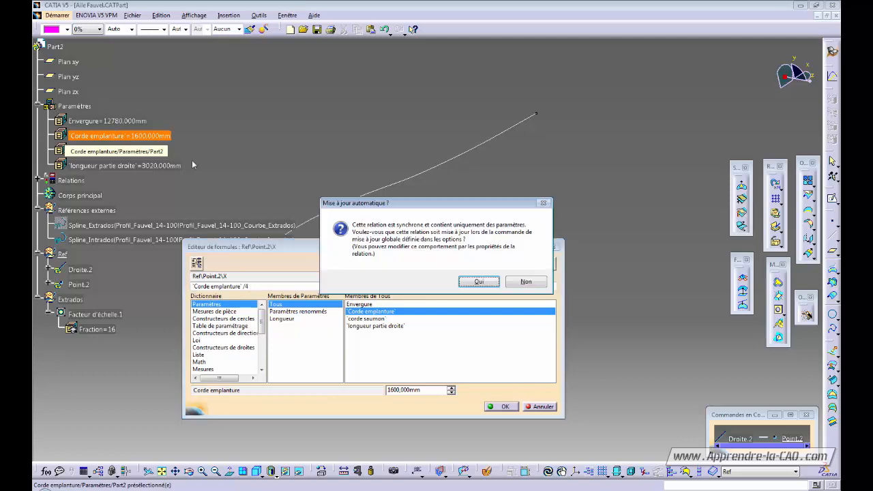
click(479, 282)
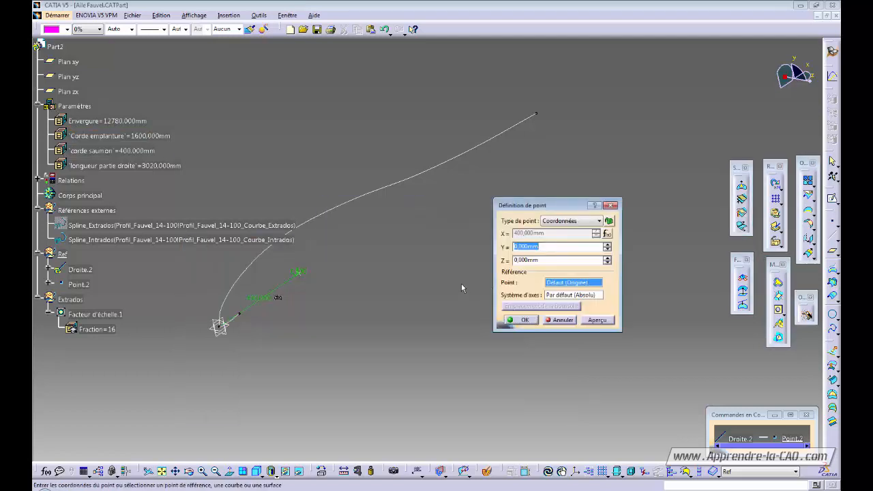
click(524, 321)
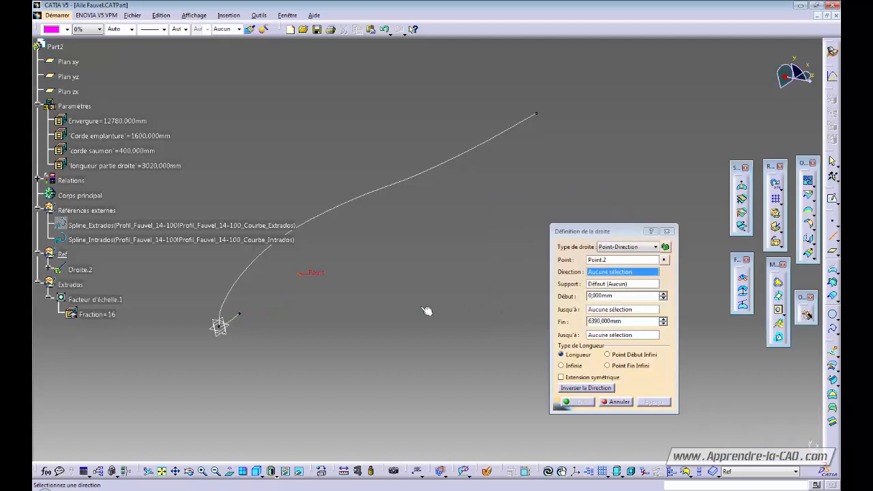
Direct the line along the Z component, drive its end length with the formula Envergure /2 and validate the line.
right_click(603, 275)
click(641, 342)
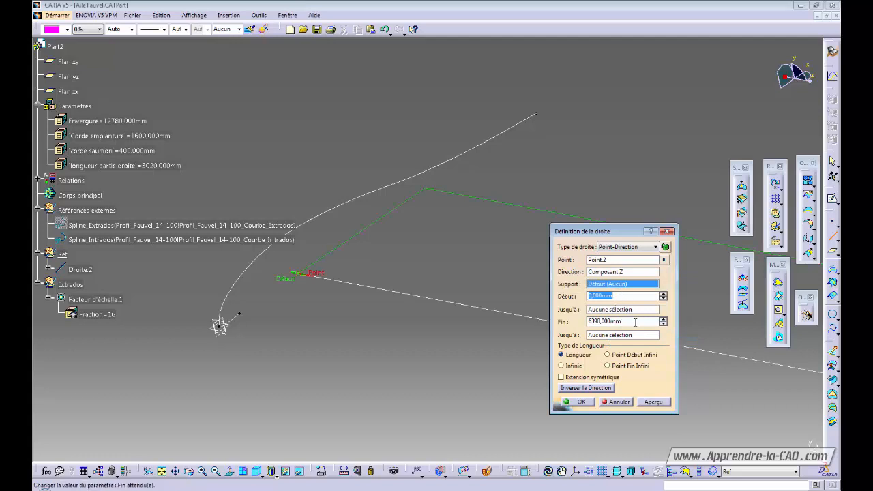
right_click(635, 322)
click(632, 296)
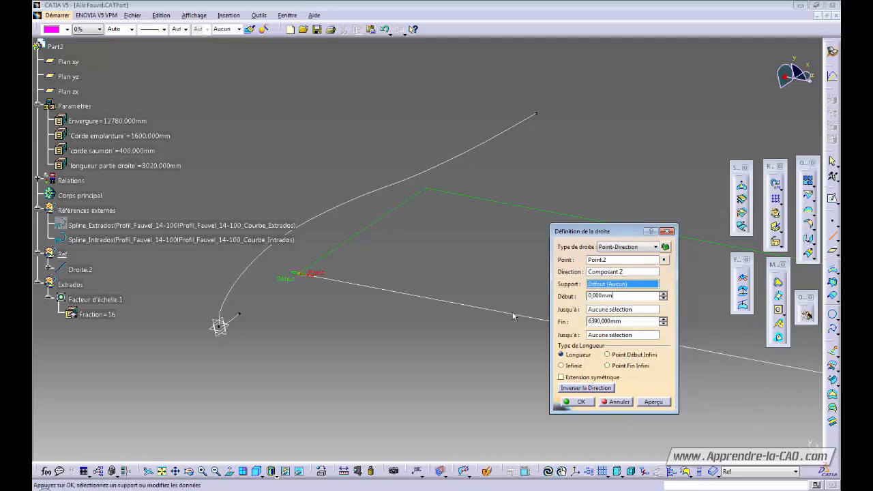
right_click(640, 322)
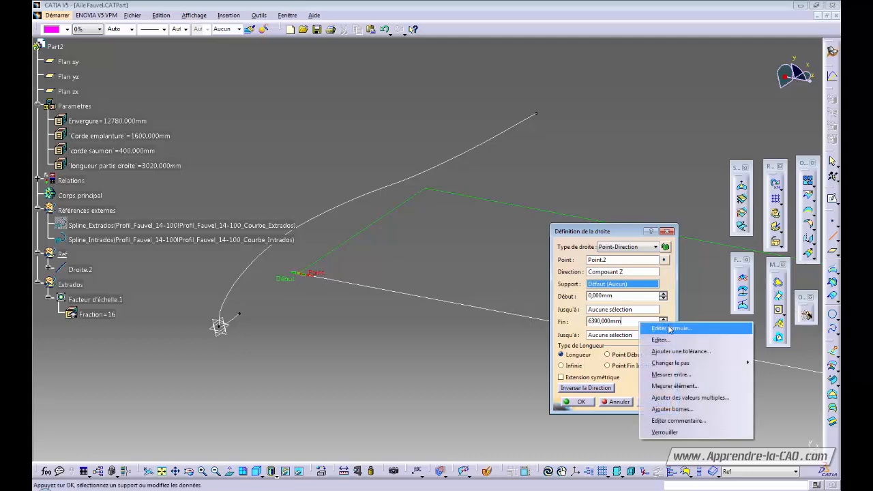
click(670, 329)
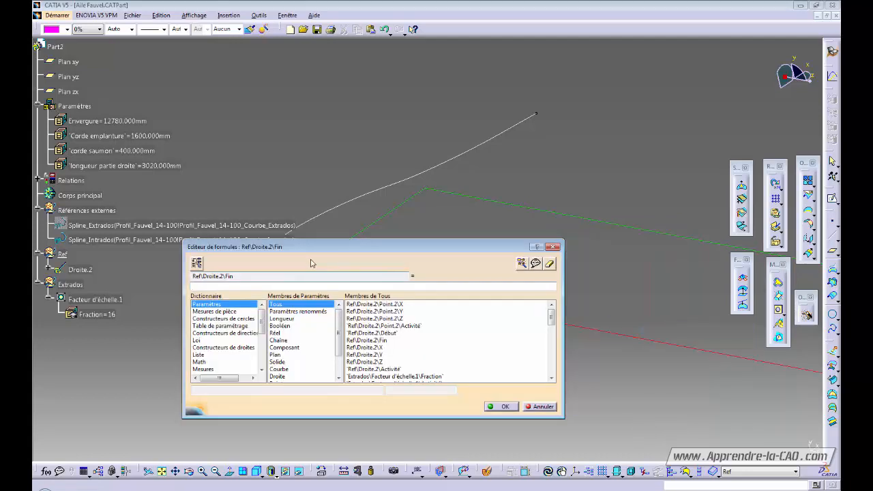
click(106, 121)
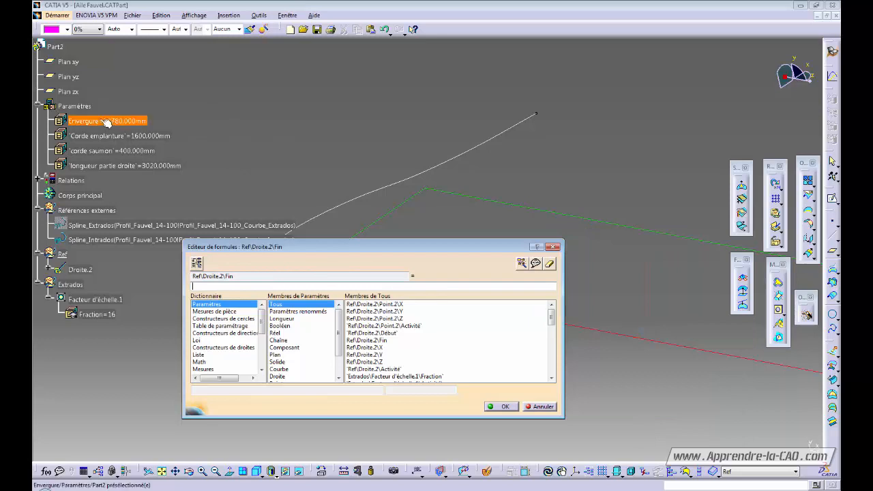
text(/)
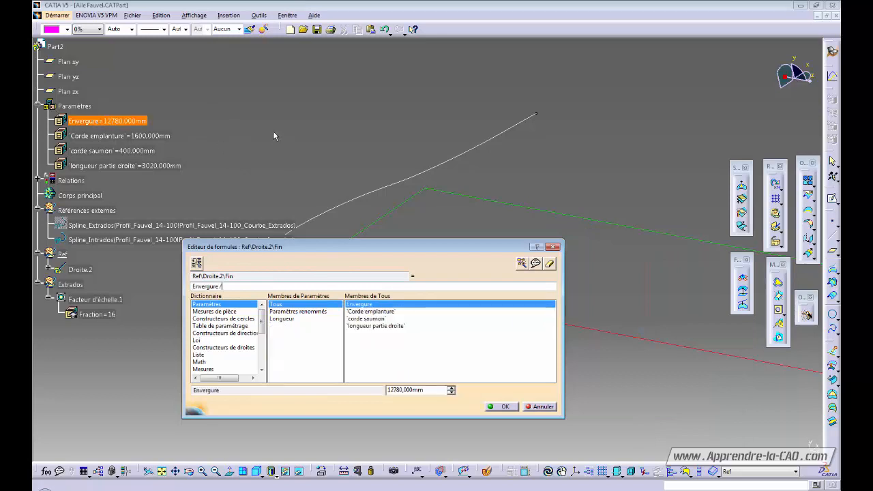
text(2)
key(Return)
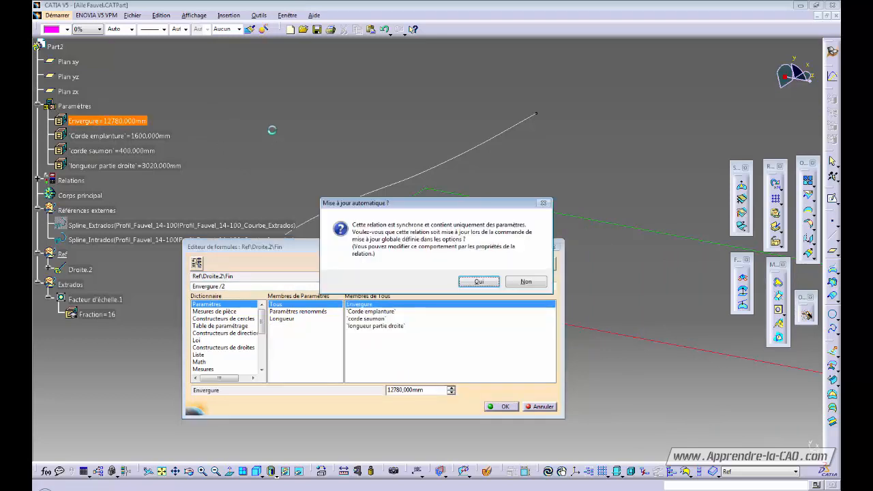
key(Return)
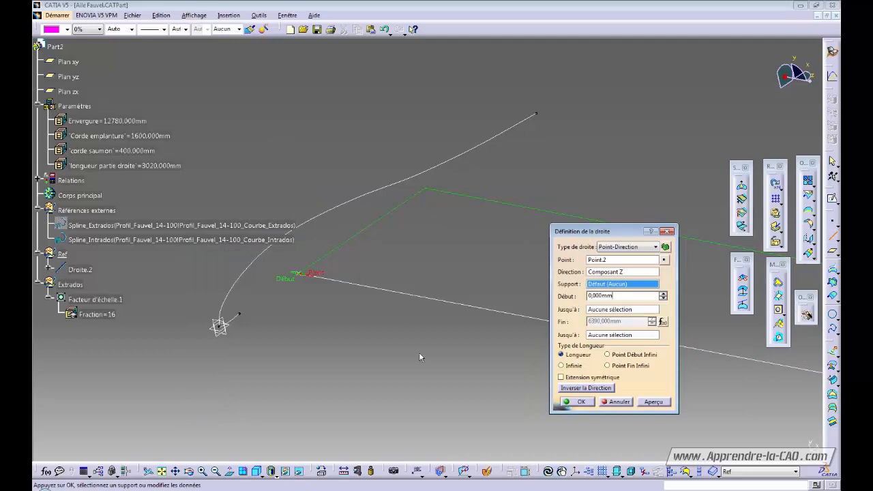
click(575, 401)
Make Extrados the working object and rename Facteur d'échelle.1 as Profil emplanture.
middle_drag(482, 283, 334, 244)
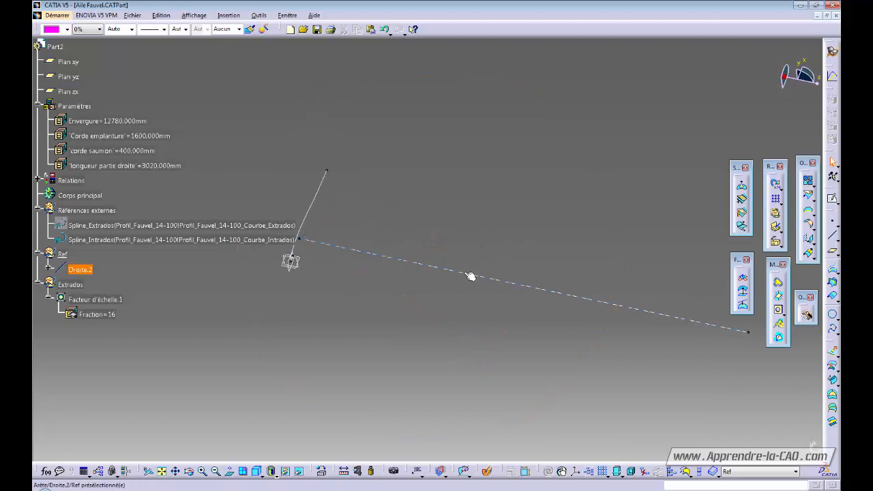
middle_drag(364, 334, 478, 333)
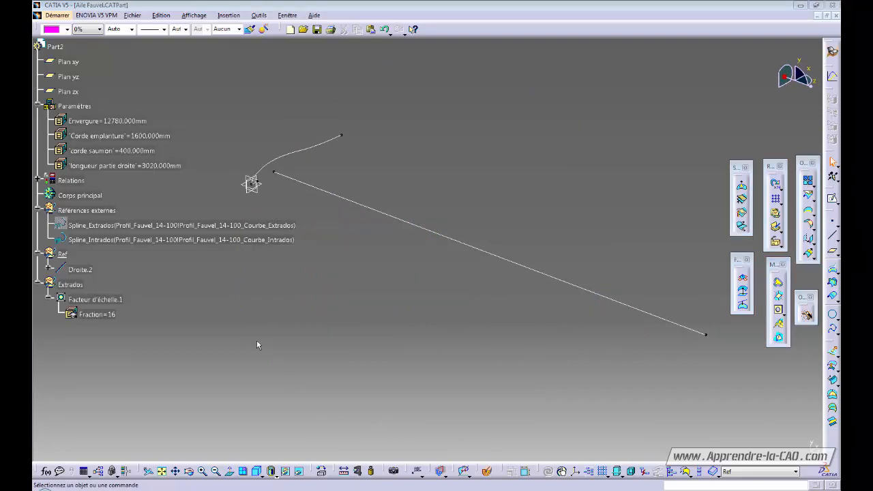
click(70, 284)
right_click(70, 284)
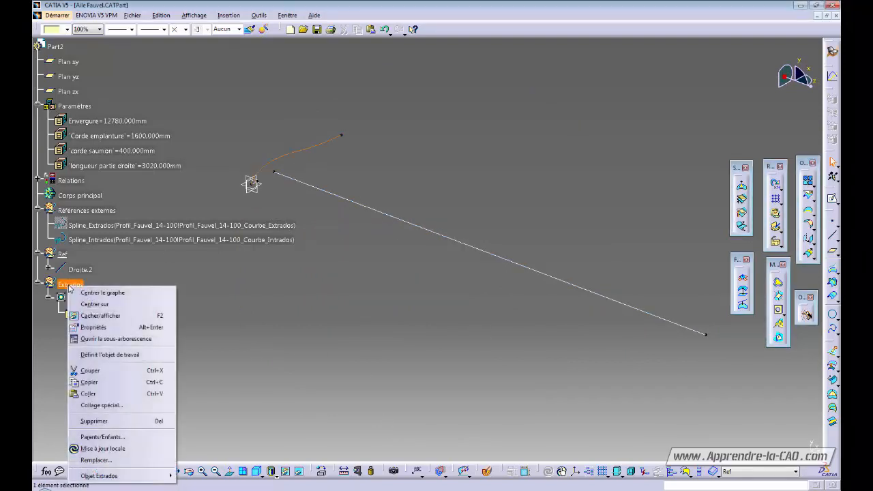
click(116, 354)
click(102, 301)
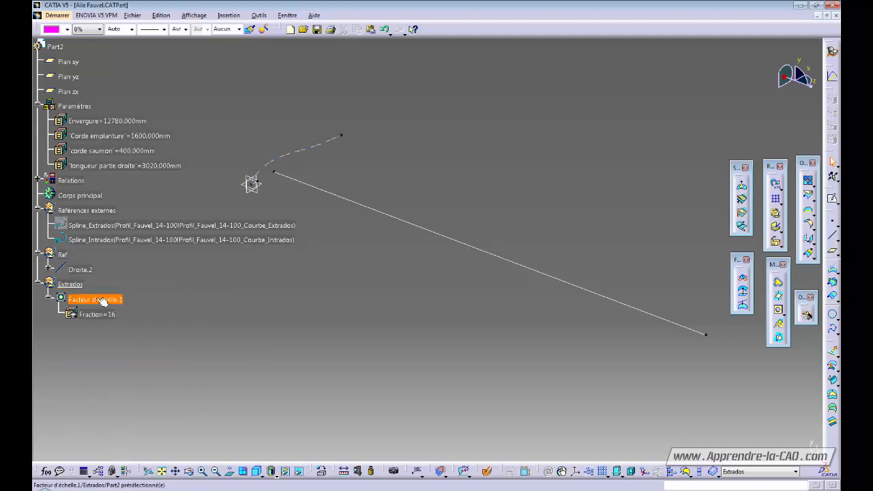
click(102, 300)
key(alt+Return)
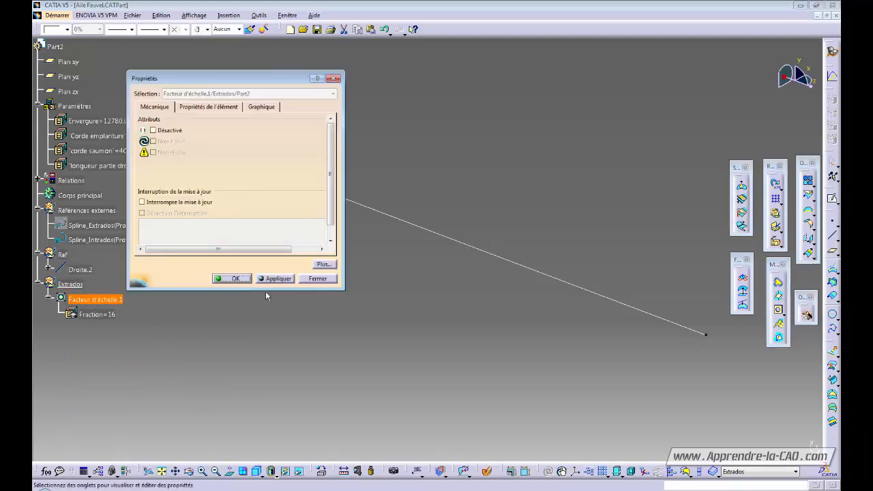
click(208, 107)
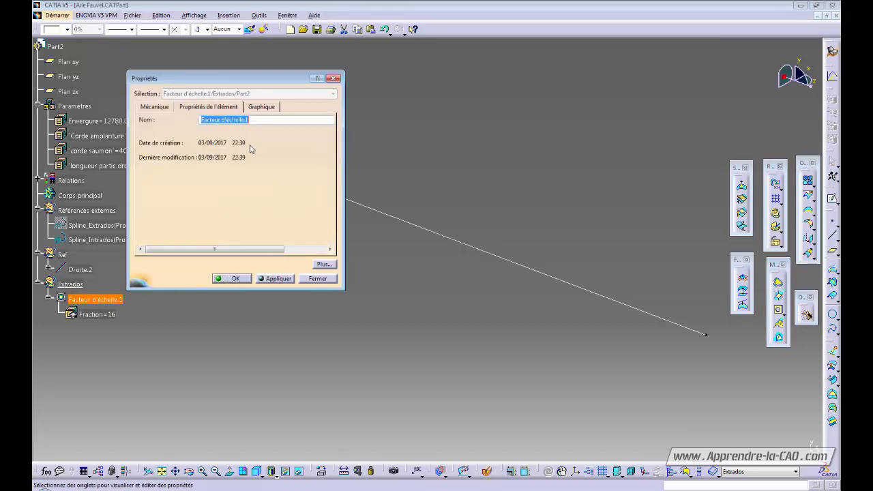
text(Profil)
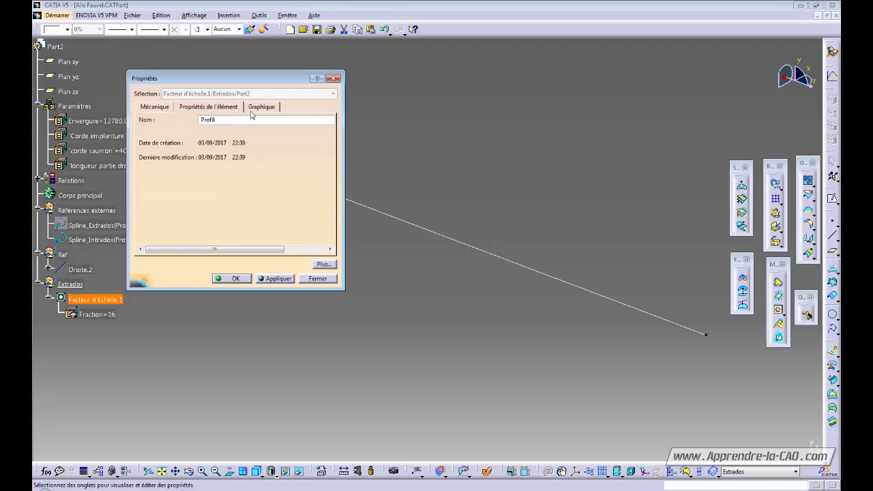
text( emplanture)
key(Return)
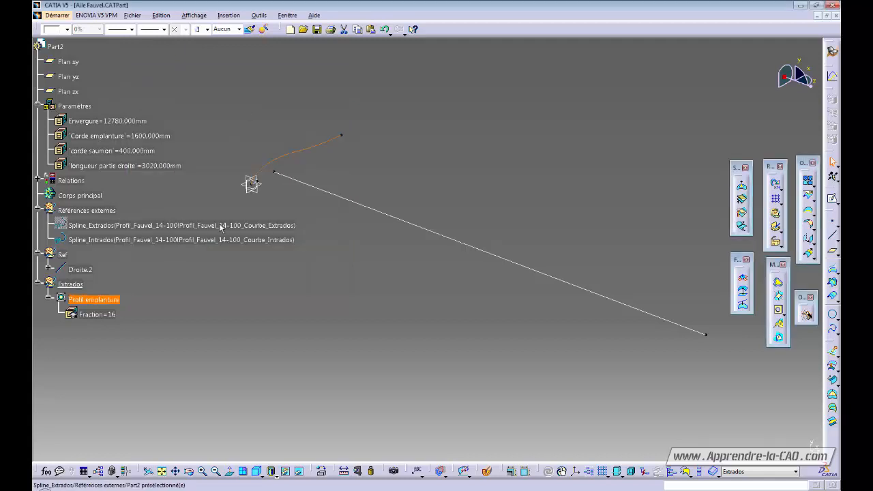
Start a Direction-distance translation of Profil emplanture and direct it along the Z component.
click(245, 361)
click(89, 302)
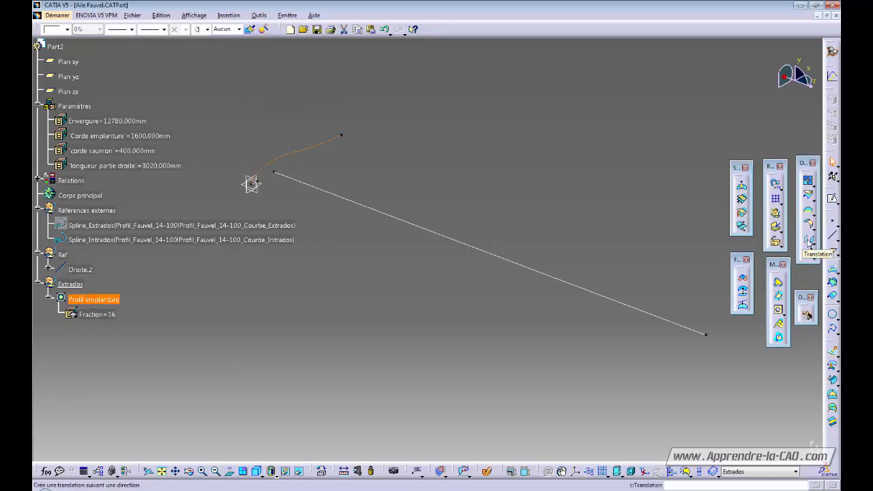
click(809, 242)
middle_drag(509, 331, 653, 292)
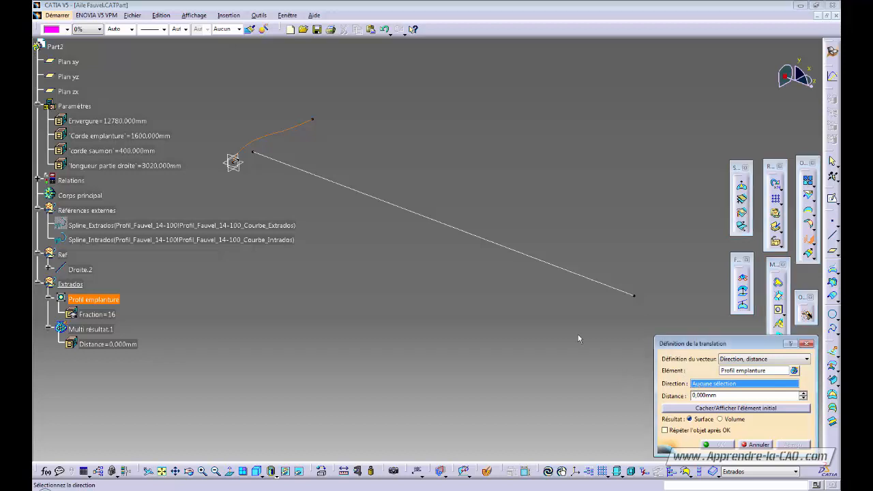
right_click(709, 384)
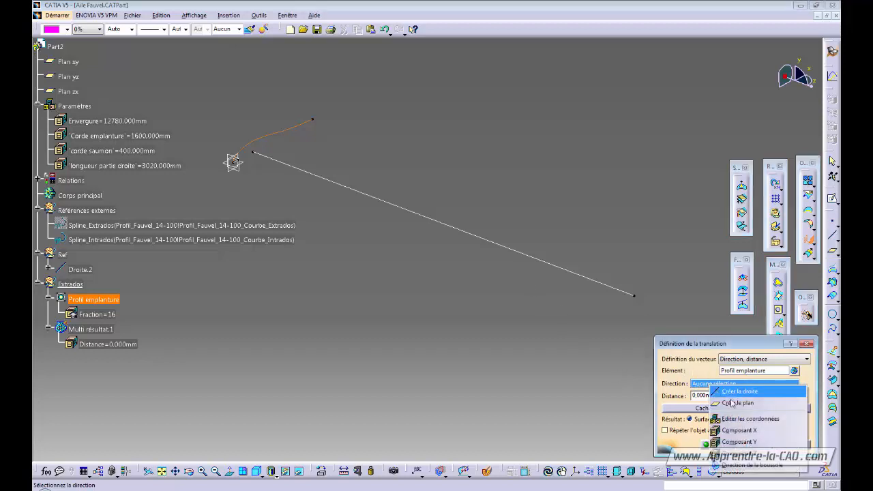
click(758, 453)
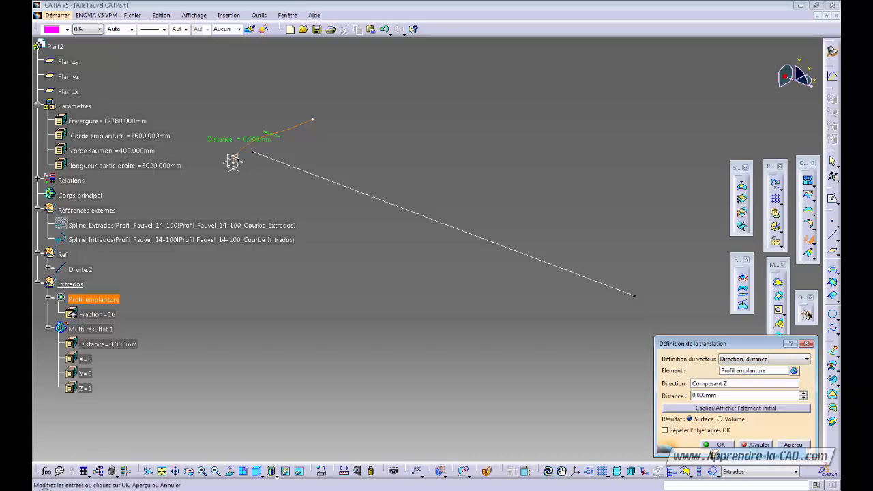
Drive the translation distance with the formula Envergure /2 and validate the translation.
right_click(727, 395)
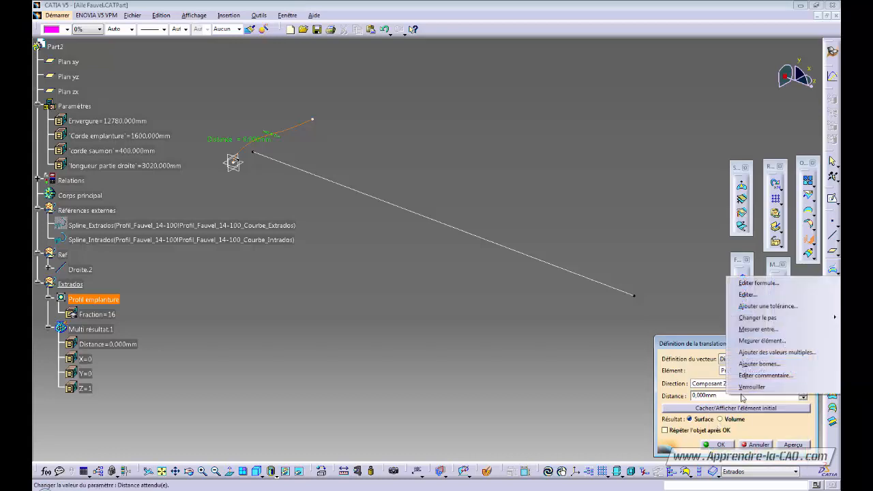
click(753, 285)
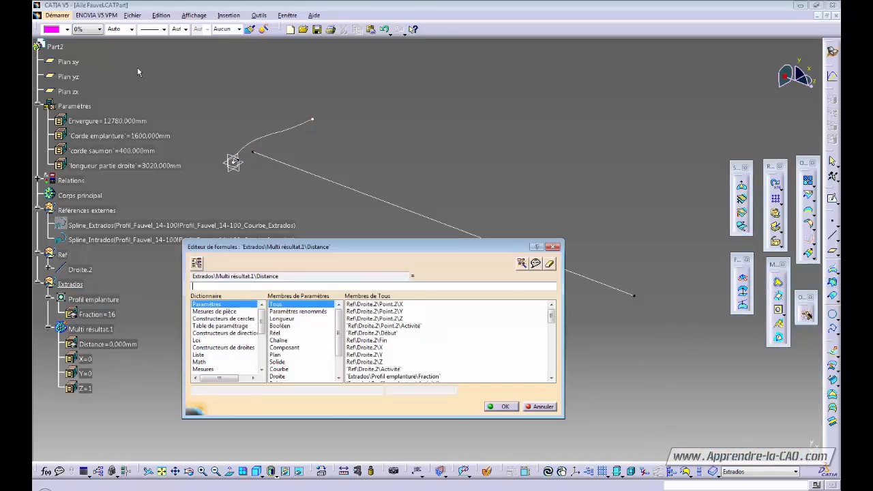
click(109, 122)
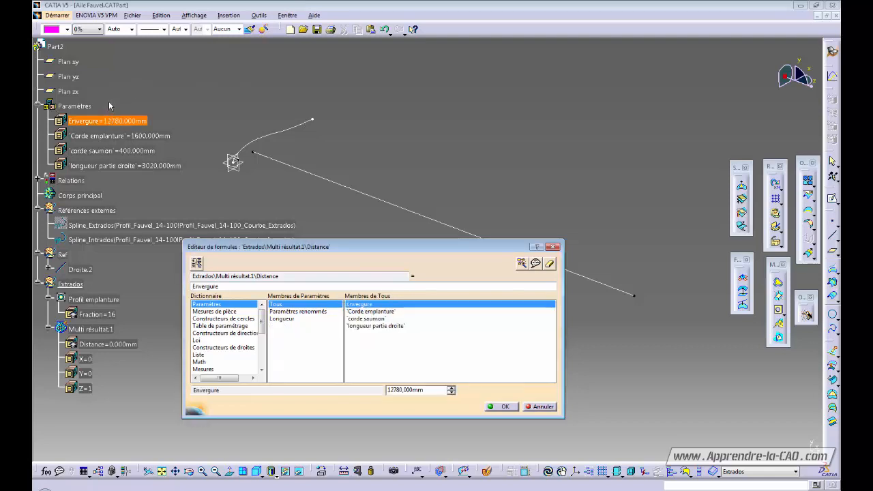
key(Return)
key(Return)
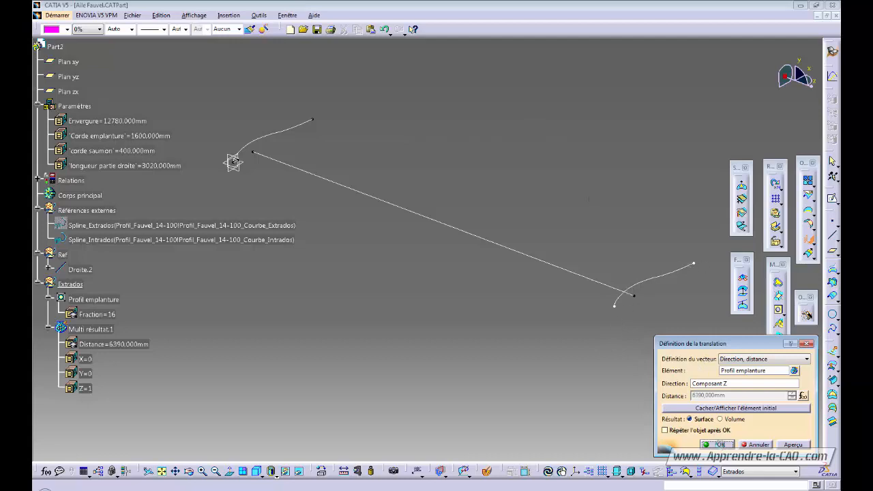
click(717, 444)
middle_drag(650, 329, 574, 318)
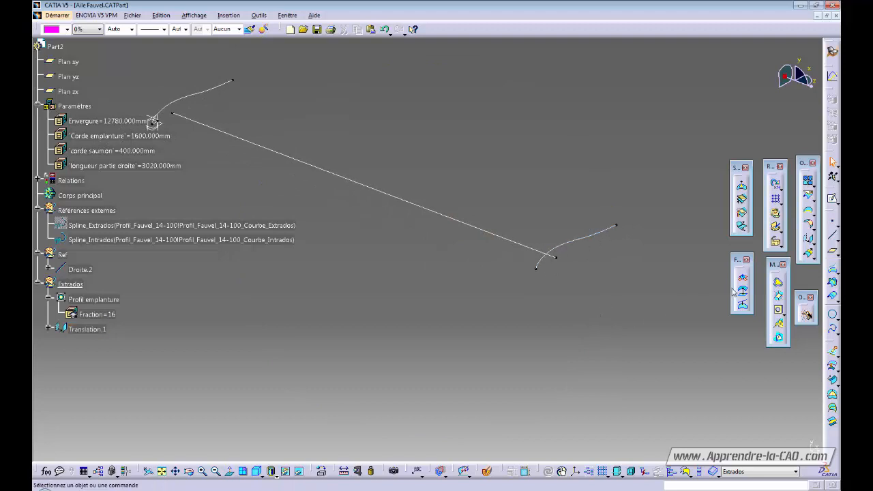
Start scaling the translated profile about the far end vertex of the reference line, with a ratio of 1.
click(582, 240)
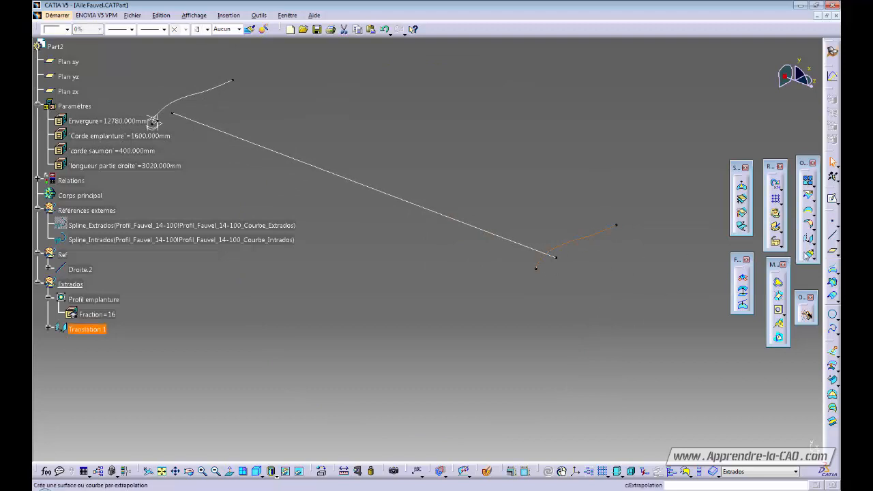
click(810, 253)
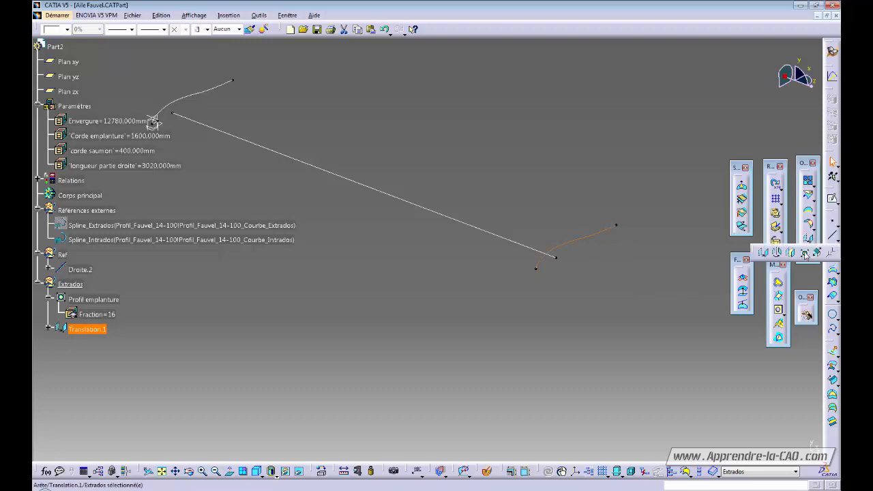
click(805, 254)
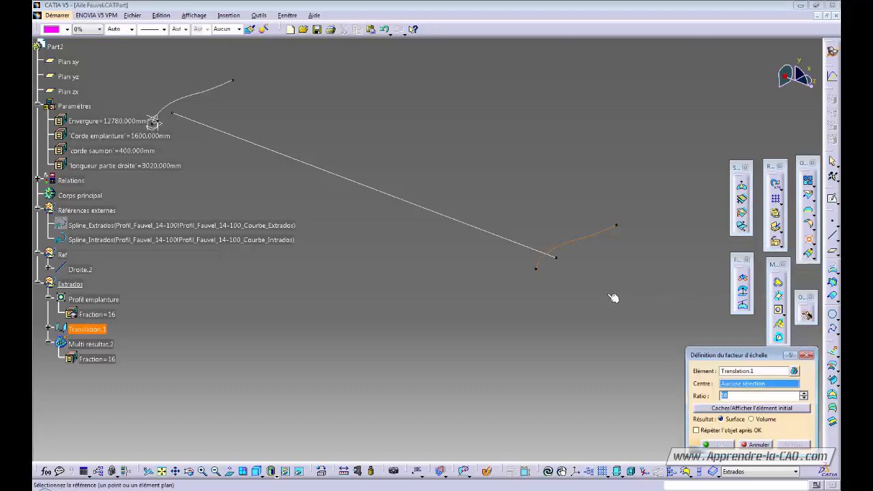
click(735, 385)
click(557, 258)
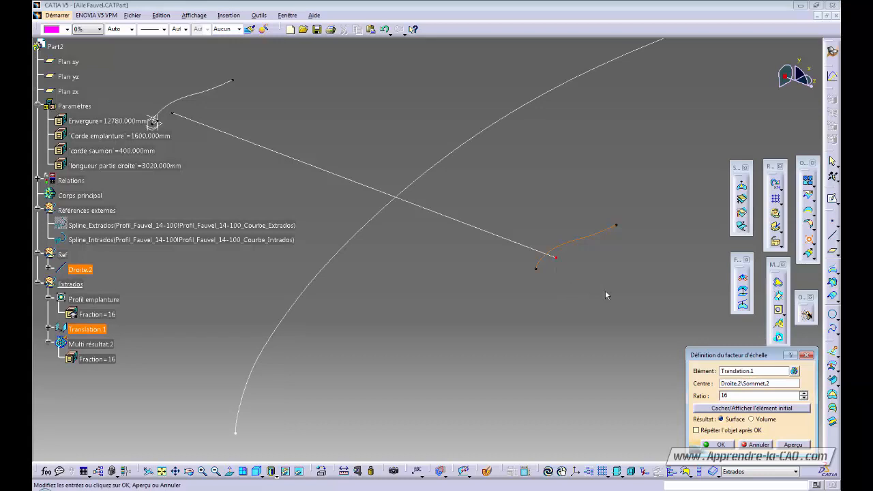
double_click(737, 396)
text(0)
key(BackSpace)
text(1)
key(Return)
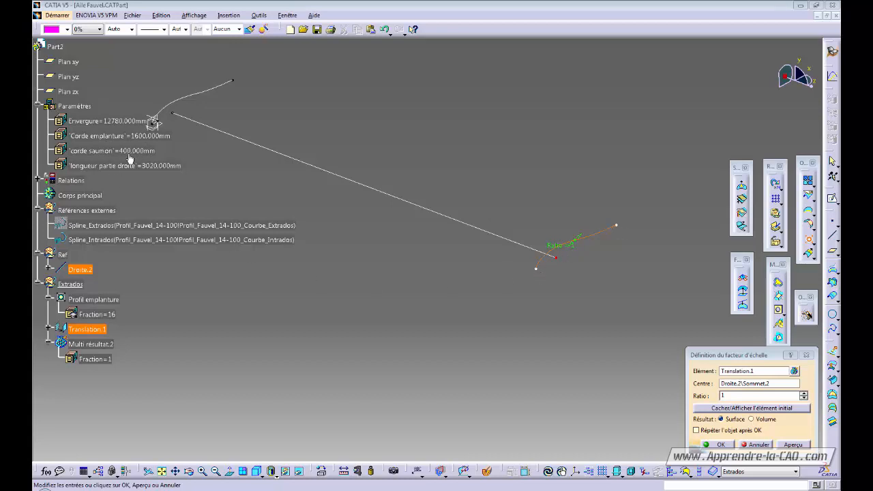
Drive the scaling ratio with the formula `corde saumon` / `Corde emplanture`, hide the initial element and validate.
click(729, 396)
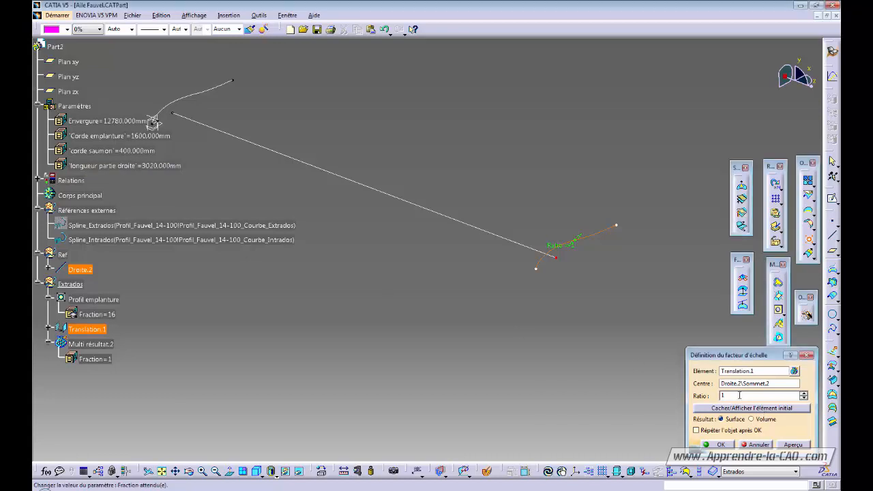
right_click(727, 395)
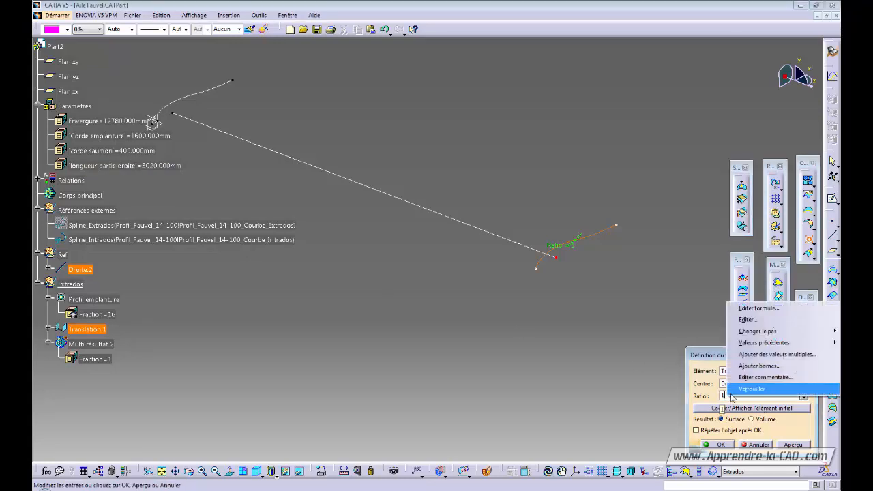
click(749, 309)
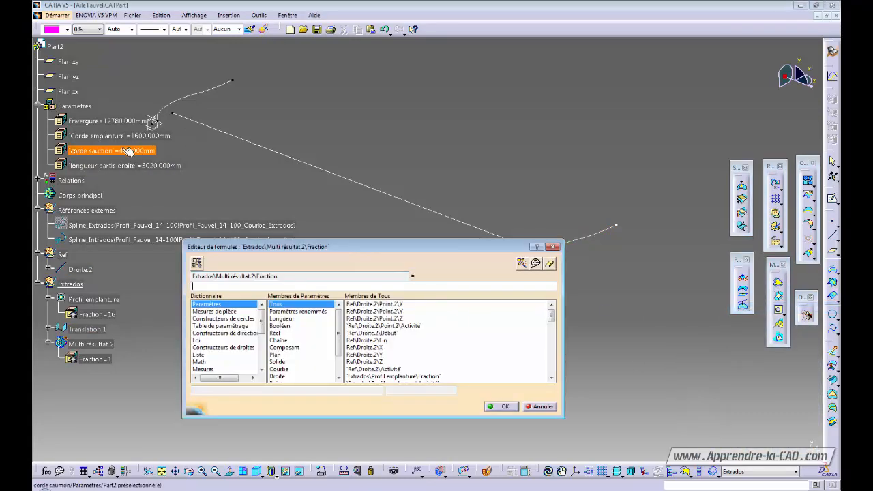
click(147, 150)
text(/)
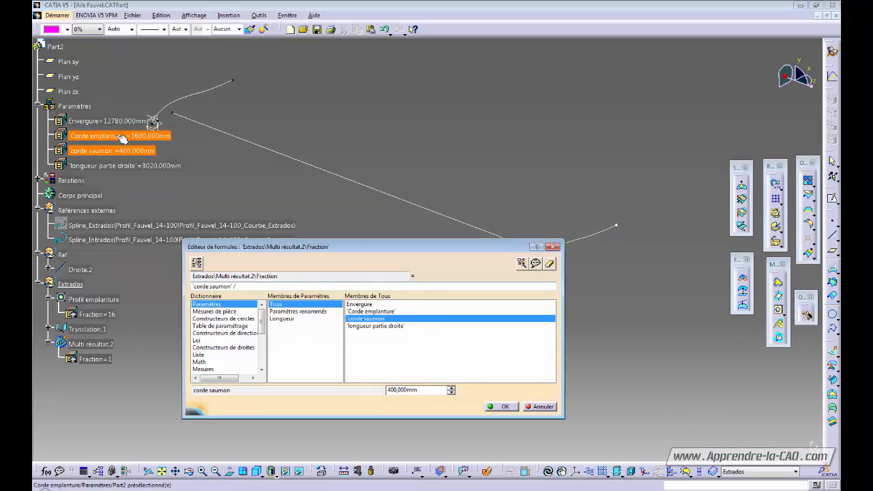
click(121, 136)
key(Return)
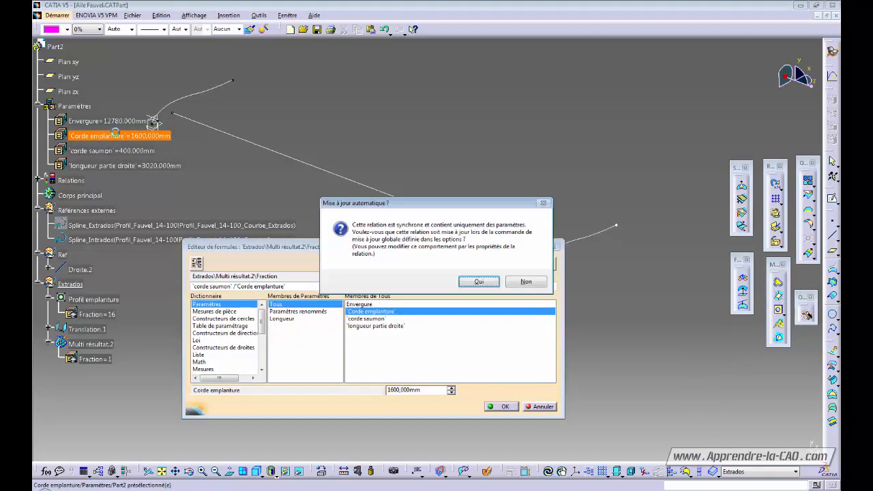
key(Return)
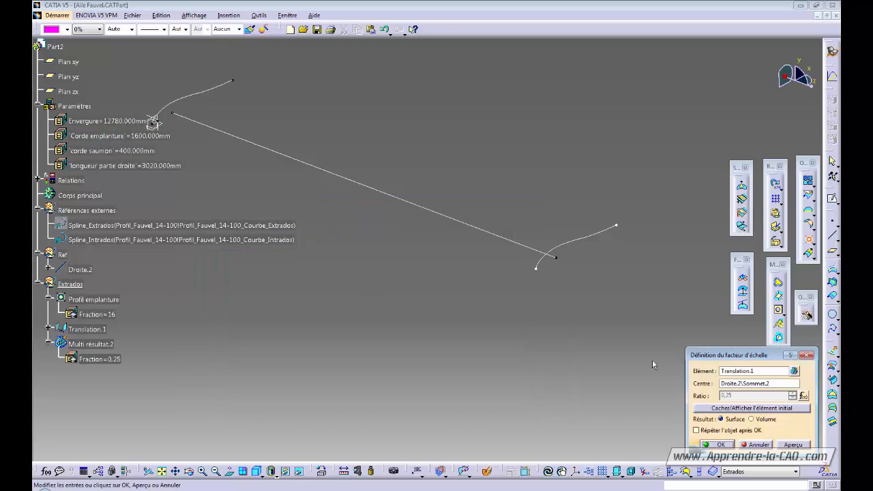
click(794, 444)
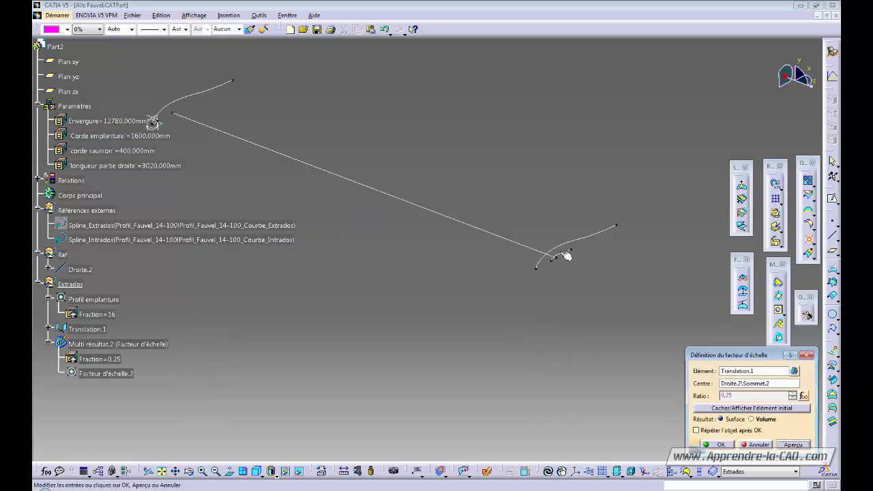
click(740, 409)
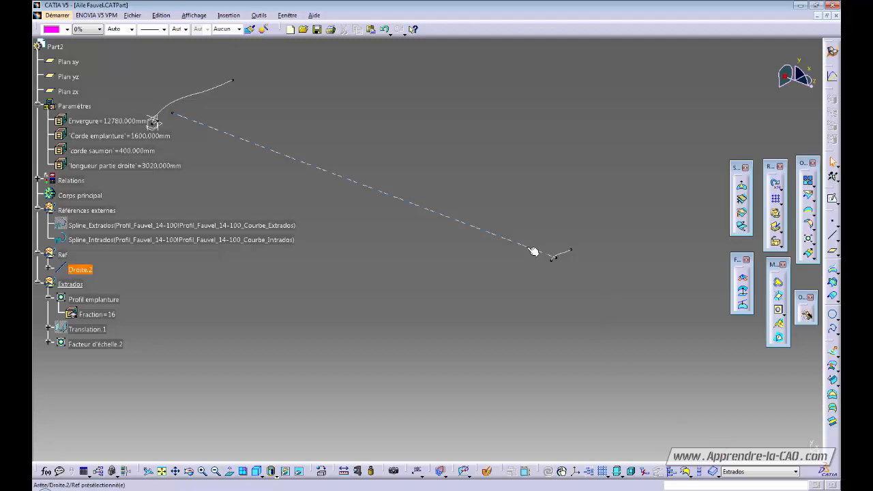
Measure the distance between the endpoints of the scaled tip profile.
mouse_move(530, 250)
middle_down()
mouse_move(498, 260)
mouse_move(468, 249)
mouse_move(491, 155)
mouse_move(466, 281)
mouse_move(475, 277)
middle_up()
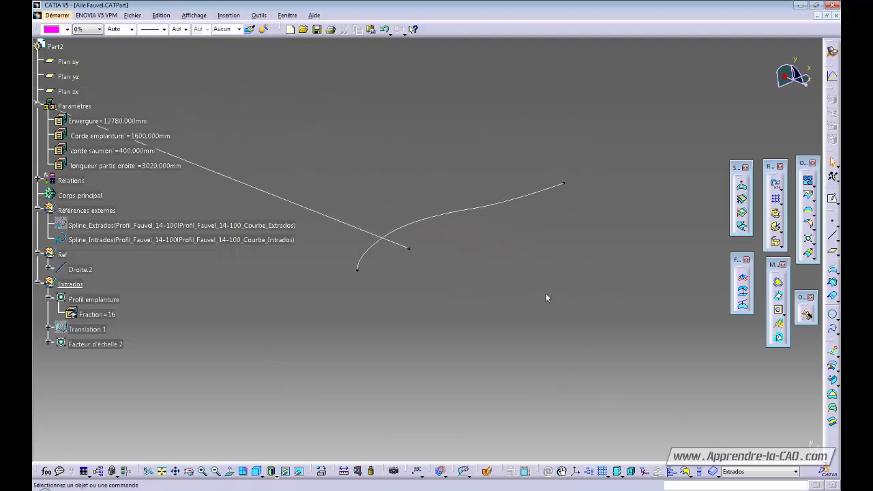
click(344, 470)
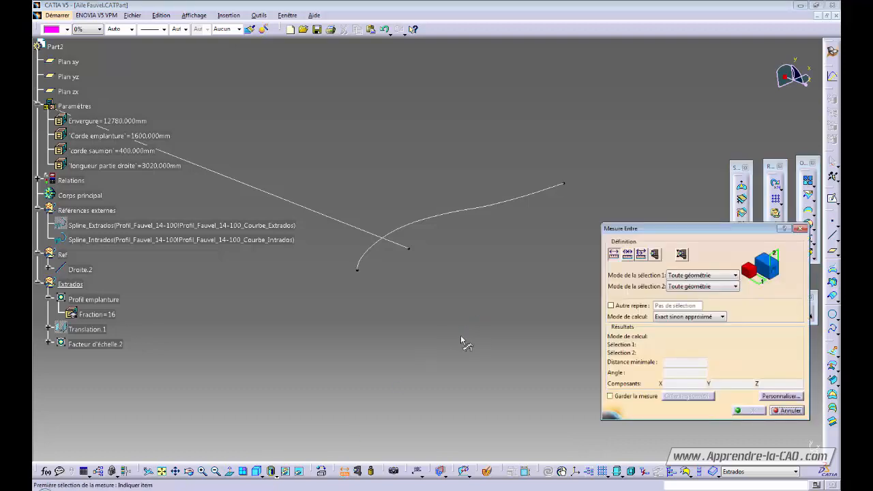
click(357, 270)
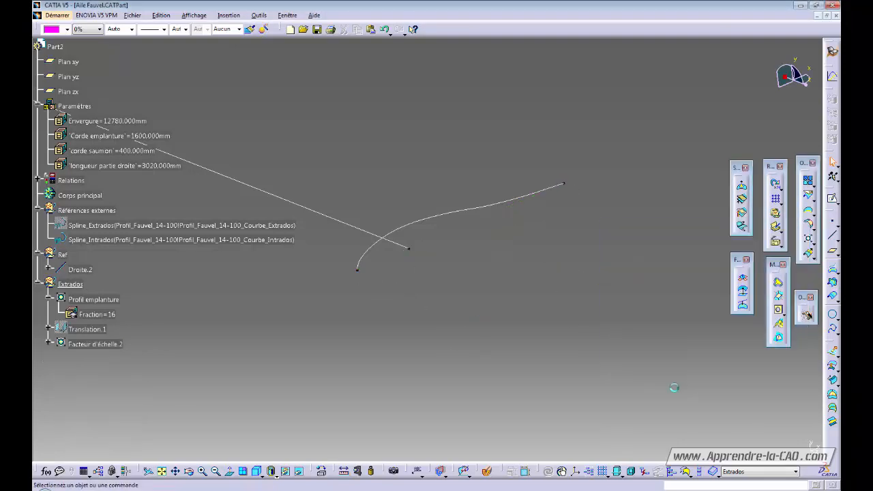
click(762, 408)
mouse_move(456, 294)
middle_down()
mouse_move(368, 273)
mouse_move(409, 277)
mouse_move(427, 294)
mouse_move(466, 280)
middle_up()
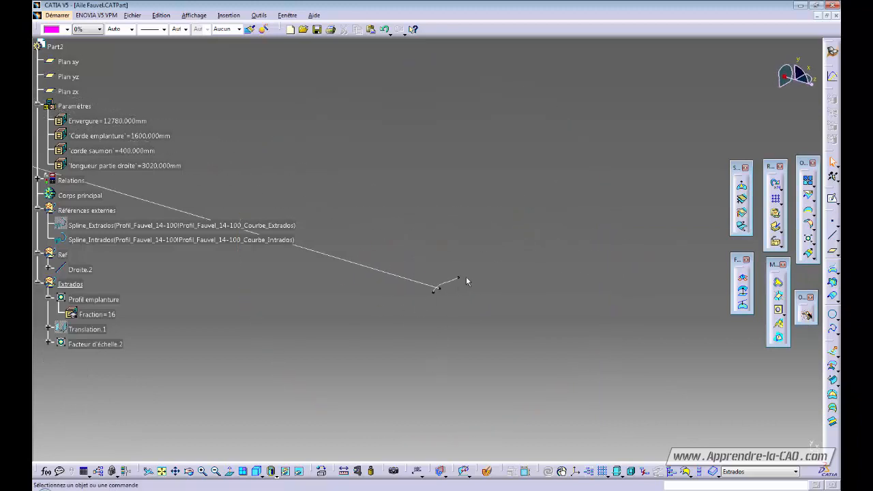
Rename Facteur d'échelle.2 as Profil saumon 1.
click(96, 344)
key(alt+Return)
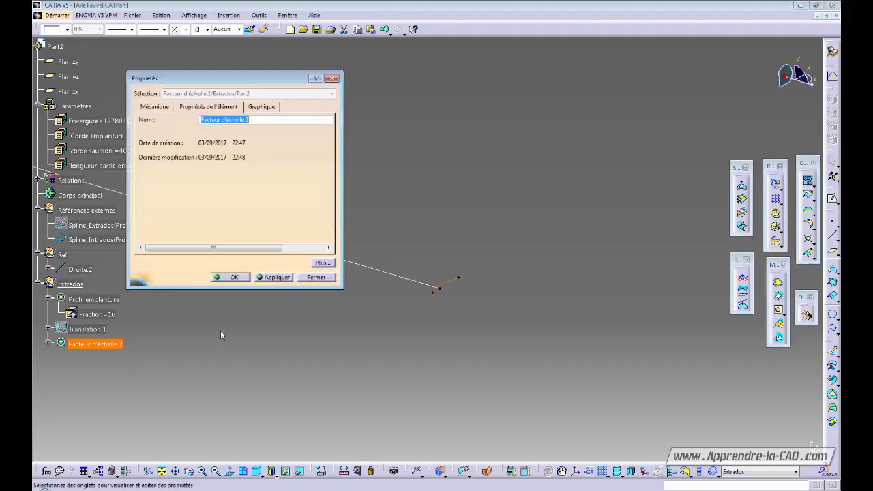
text(Profil saumon 1)
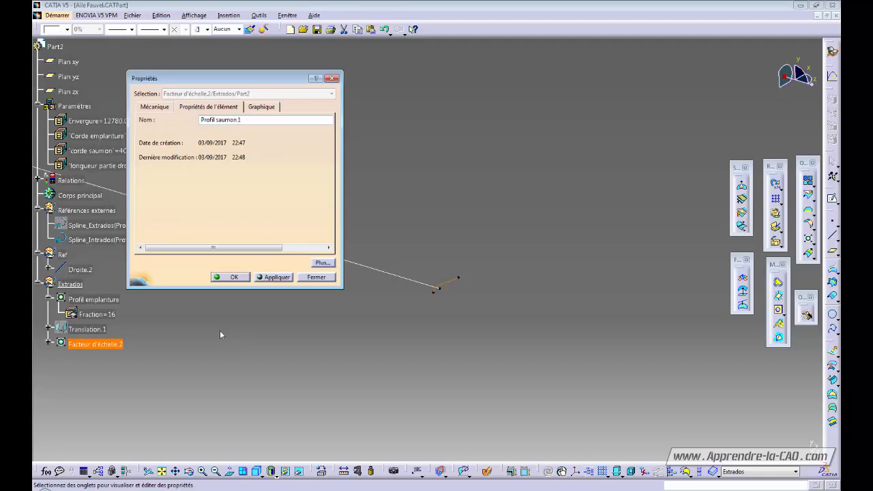
key(Return)
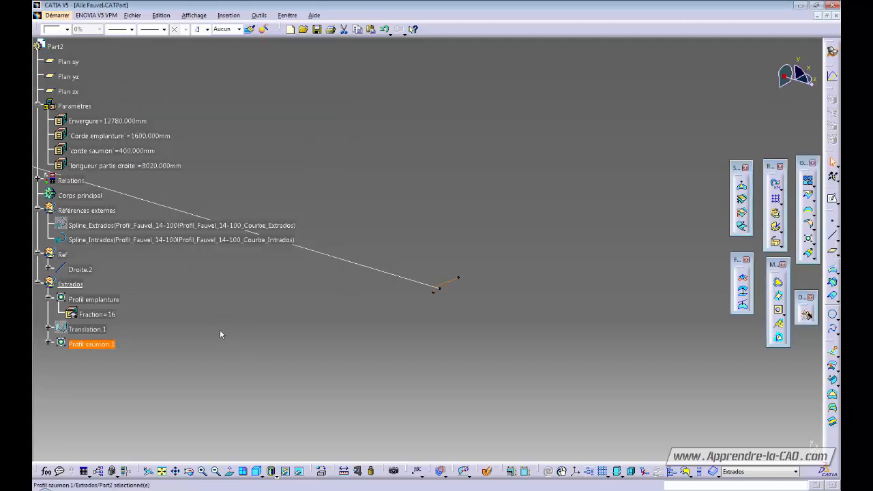
click(263, 309)
Start a translation of the root profile Profil emplanture with the Z component as its direction.
middle_drag(382, 250, 485, 321)
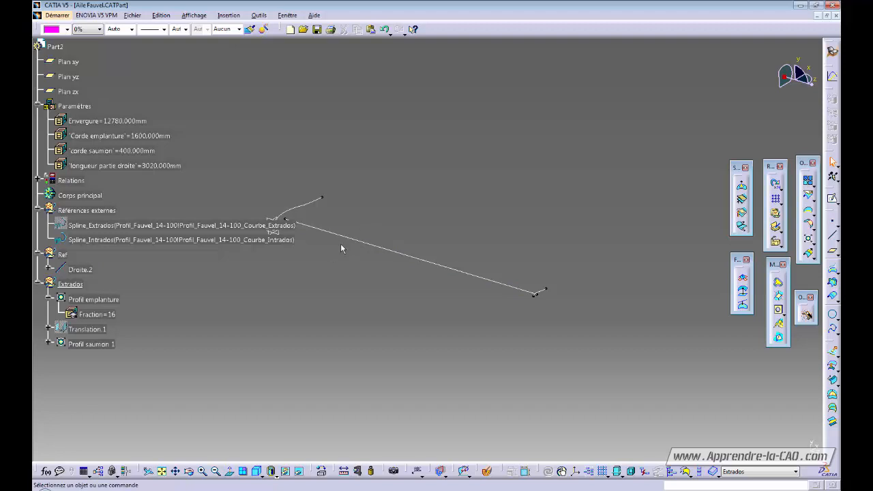
middle_drag(383, 214, 334, 353)
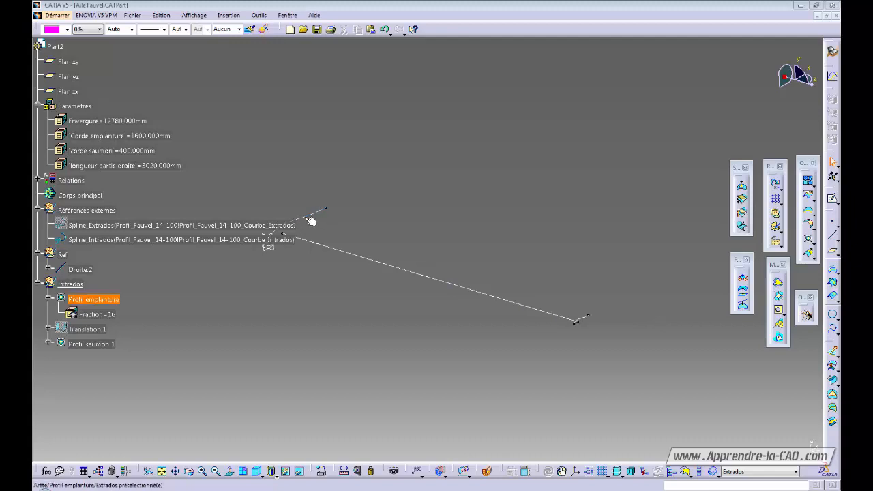
mouse_move(312, 219)
middle_down()
mouse_move(269, 279)
mouse_move(350, 275)
mouse_move(218, 185)
mouse_move(302, 157)
middle_up()
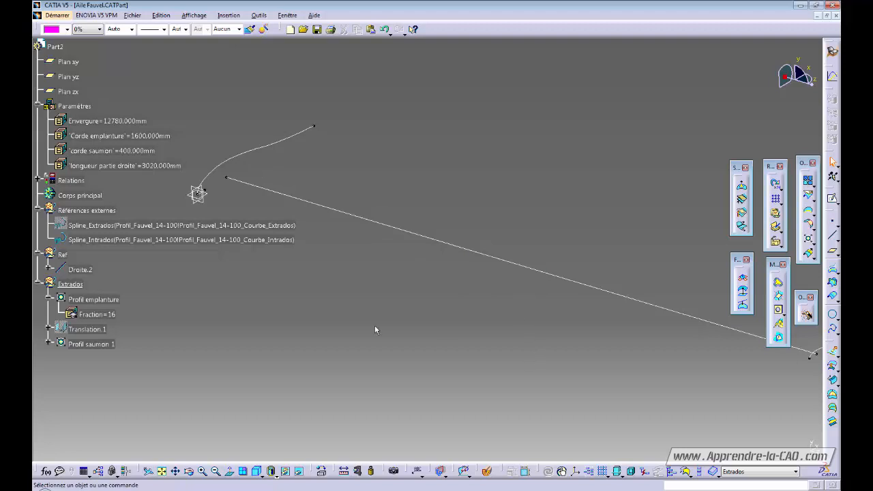
click(233, 159)
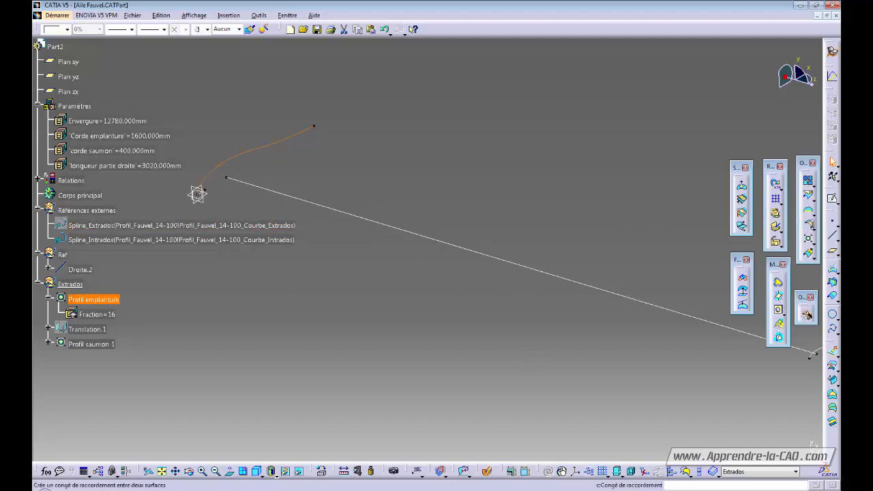
click(812, 241)
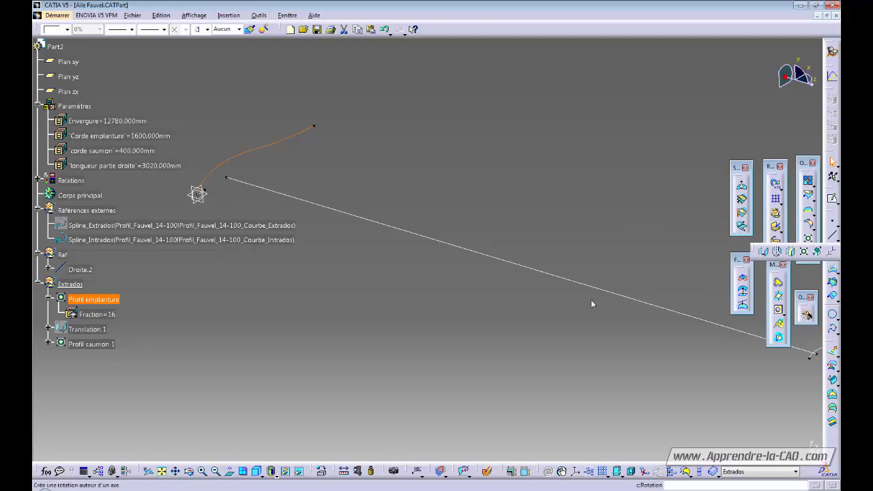
click(763, 251)
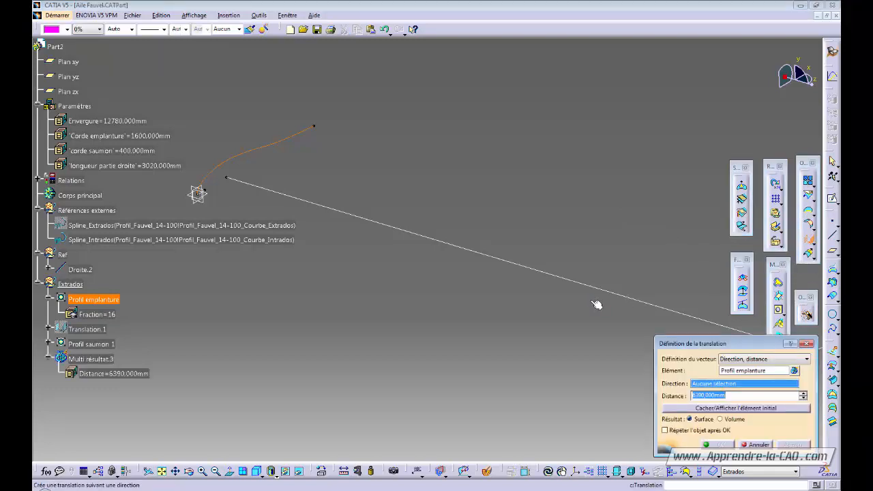
right_click(710, 387)
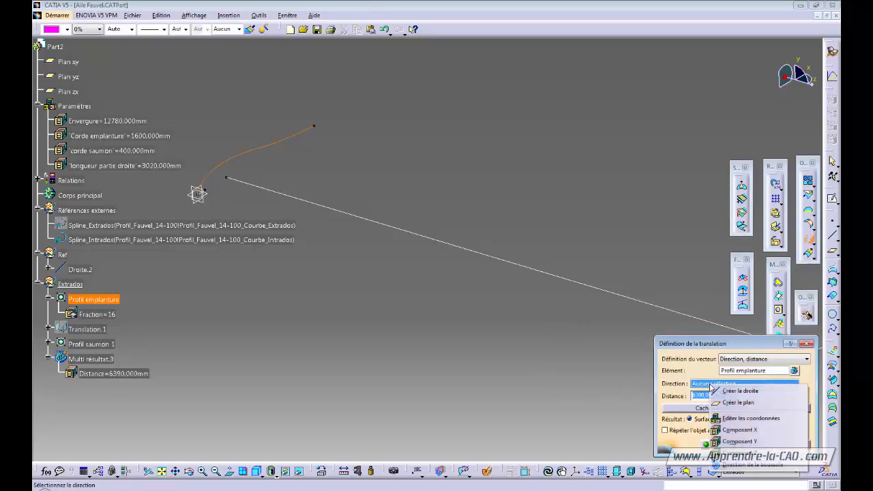
click(740, 448)
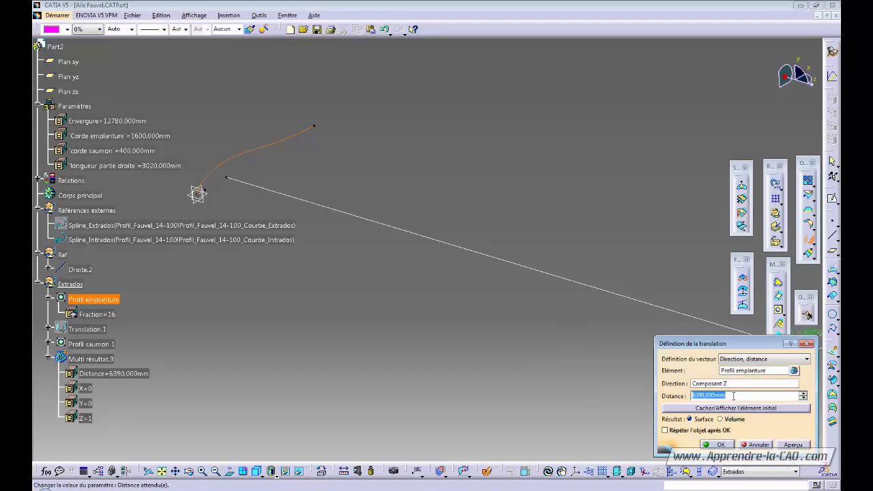
Drive the translation distance with the formula `longueur partie droite` /2, accept its automatic update and validate the translated profile.
right_click(728, 396)
click(761, 283)
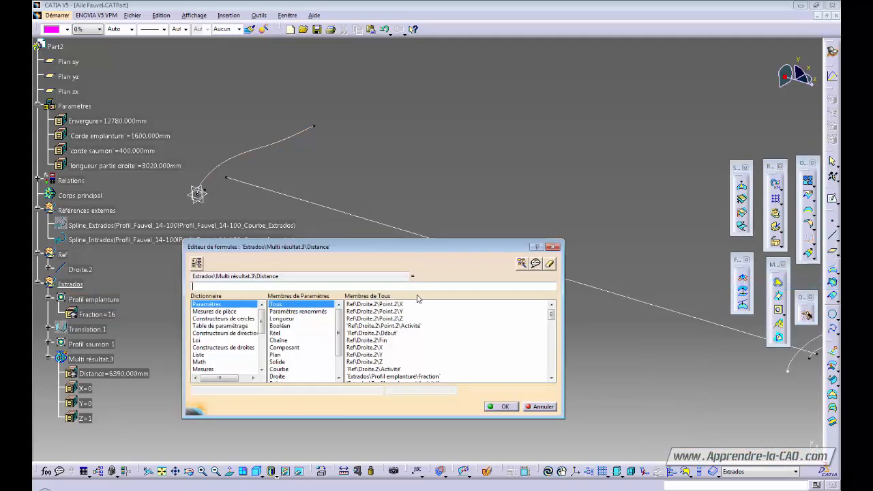
click(110, 166)
text(/)
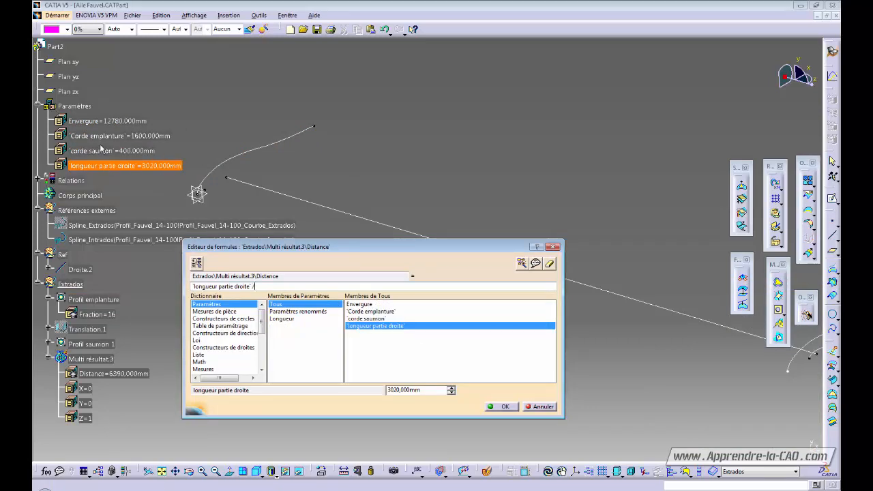
text(2)
key(Return)
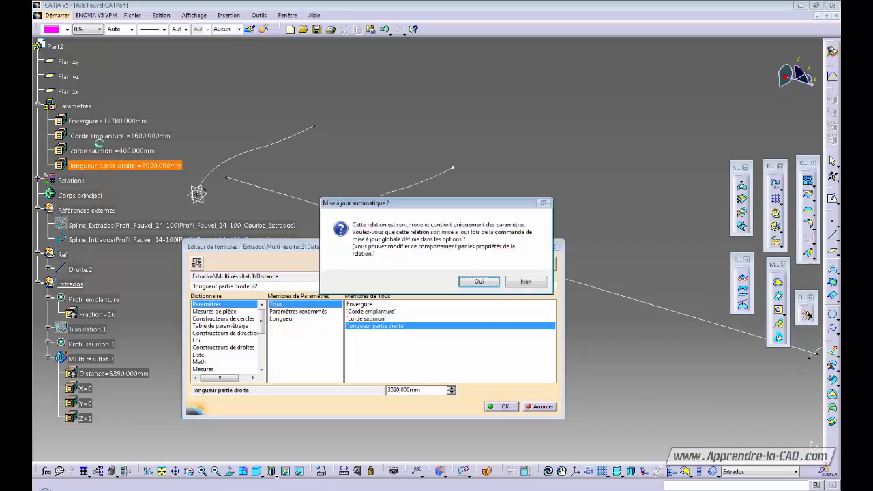
click(461, 284)
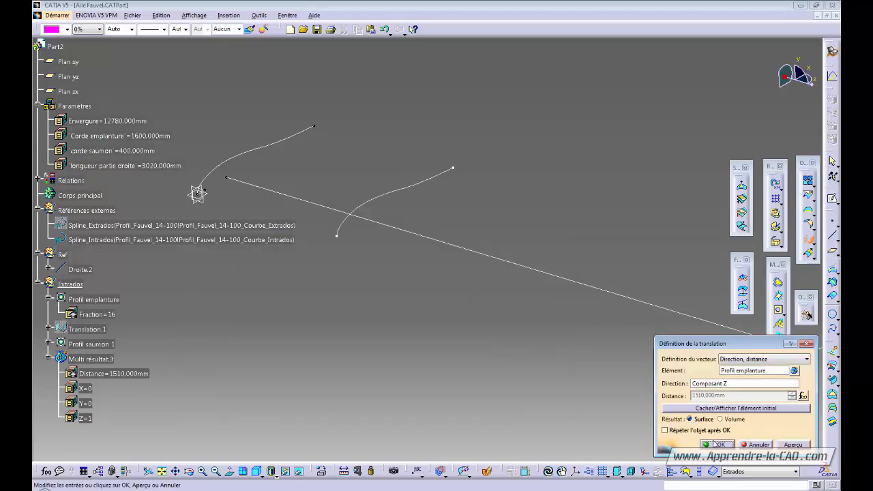
click(721, 444)
middle_drag(506, 298, 377, 295)
middle_drag(443, 273, 439, 288)
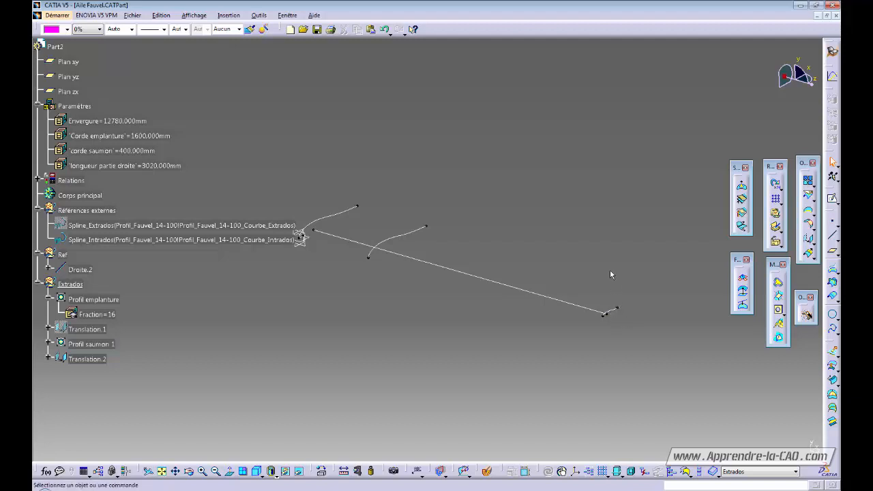
middle_drag(462, 294, 440, 310)
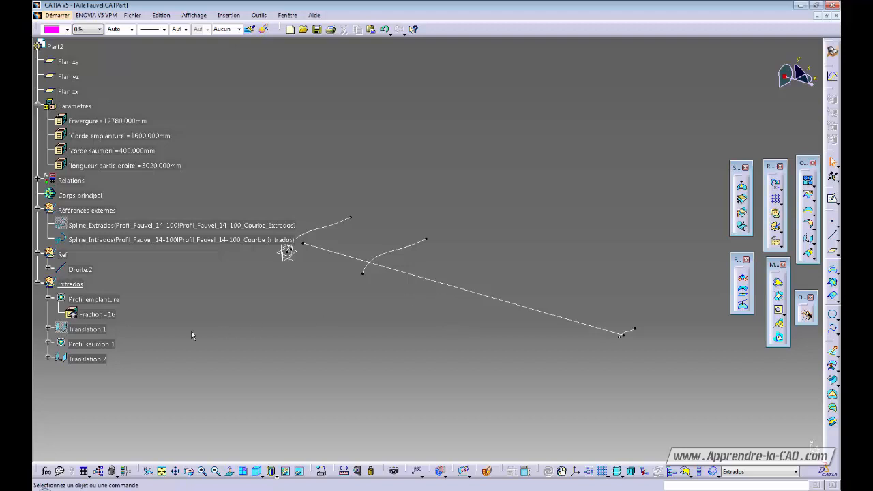
Rename Translation.2 in the Extrados set as "Profil cassure dièdre".
click(104, 358)
key(alt+Return)
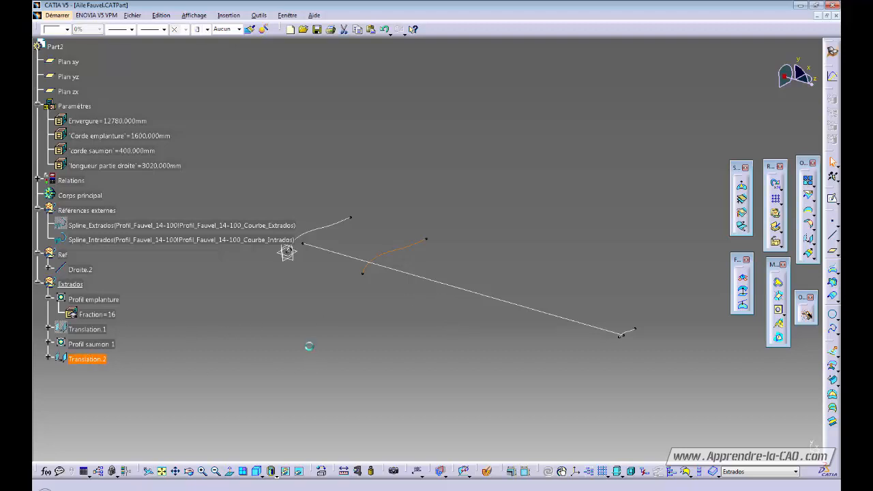
text(Profil cassure dièdre)
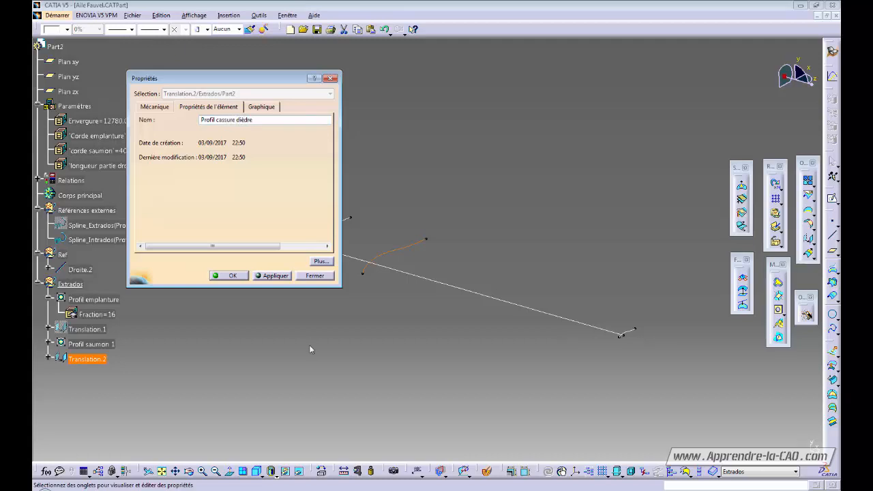
key(Return)
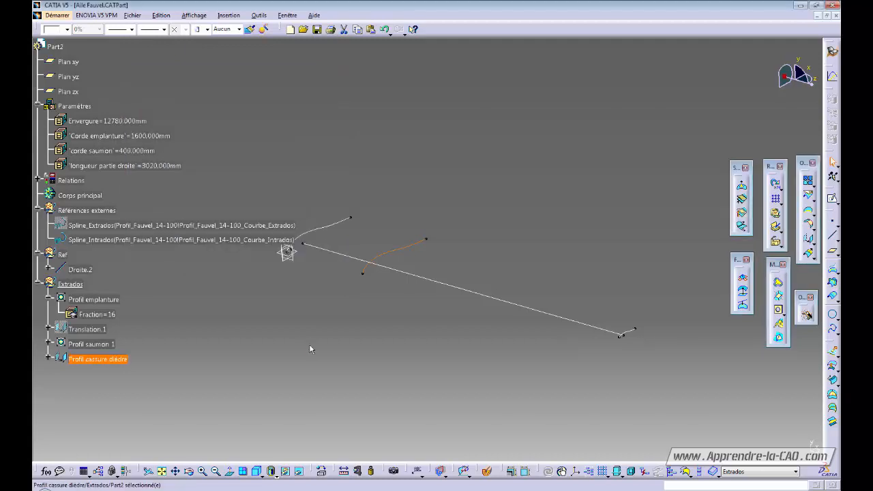
click(309, 345)
Start a point-direction line in the Ref set and place its start point on curve Droite.2, near the Profil cassure dièdre.
middle_drag(304, 340, 481, 378)
middle_drag(418, 319, 369, 339)
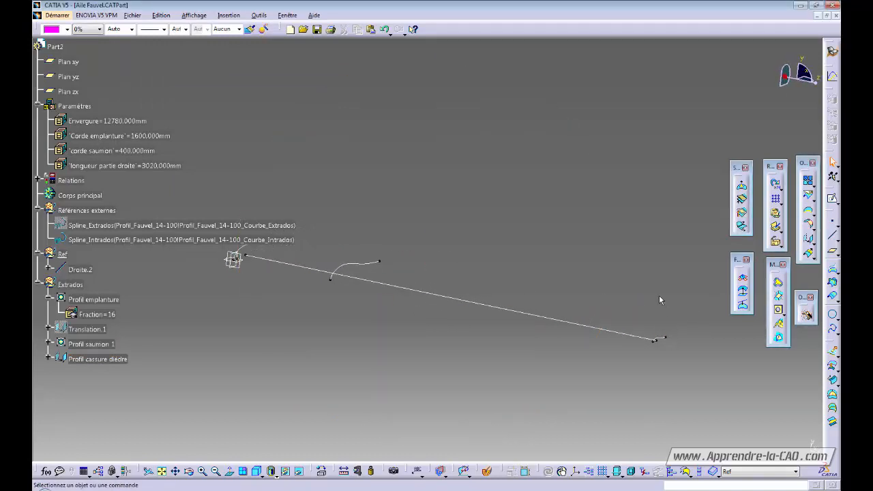
middle_drag(652, 279, 278, 319)
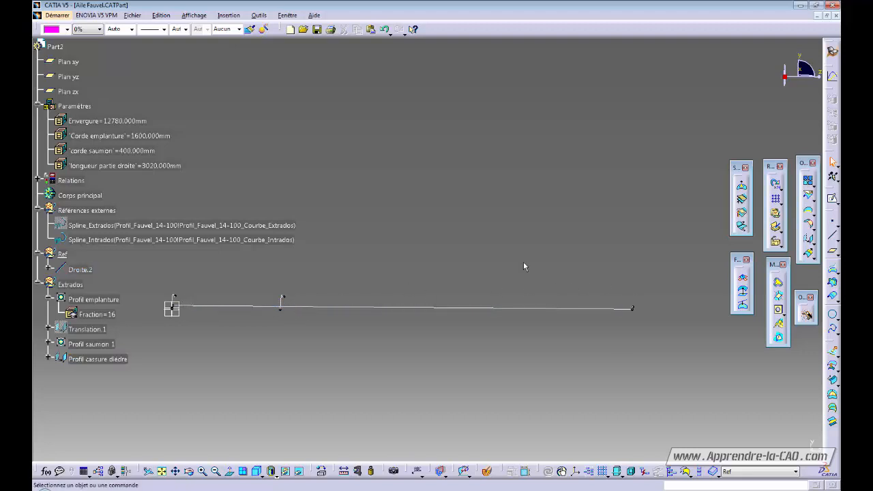
middle_drag(544, 308, 481, 306)
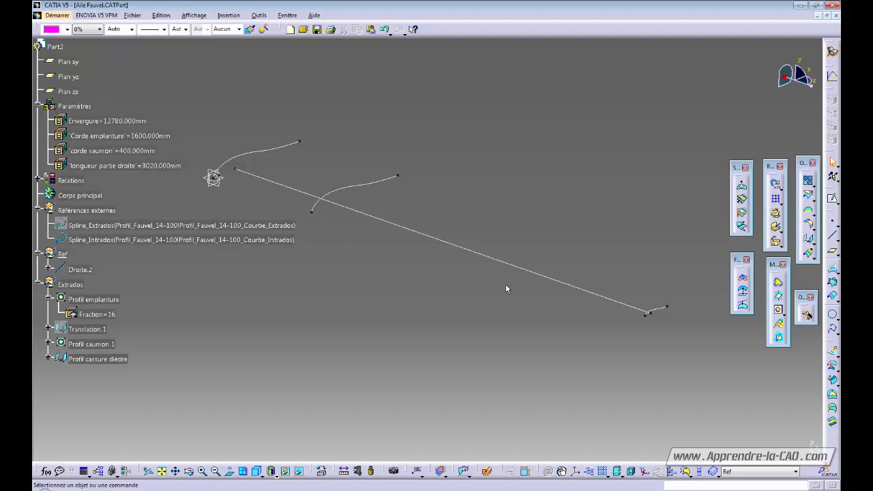
click(833, 234)
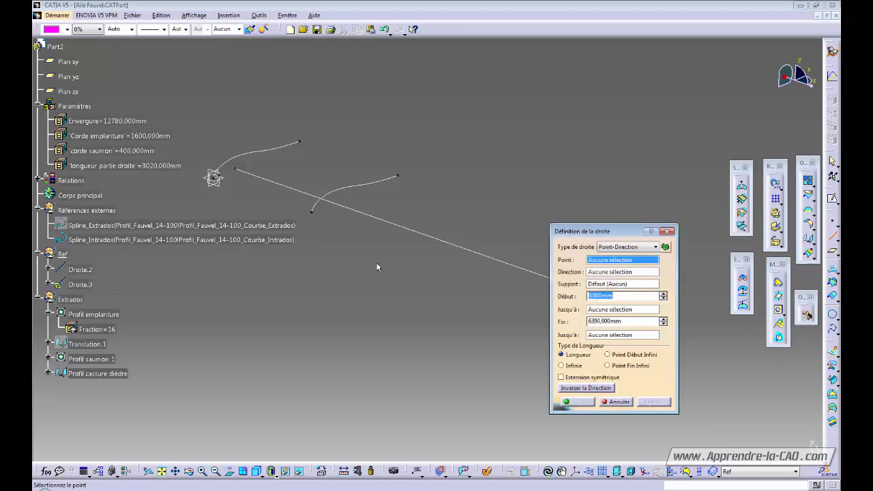
right_click(605, 262)
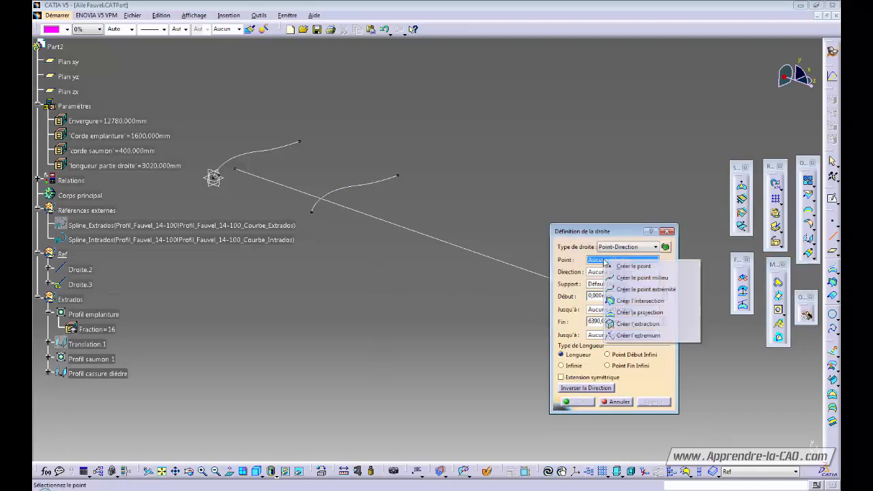
click(647, 268)
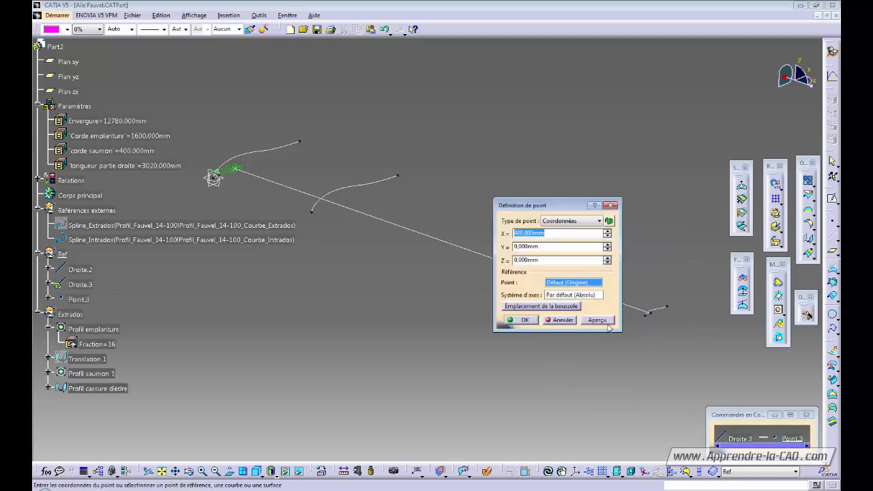
click(585, 223)
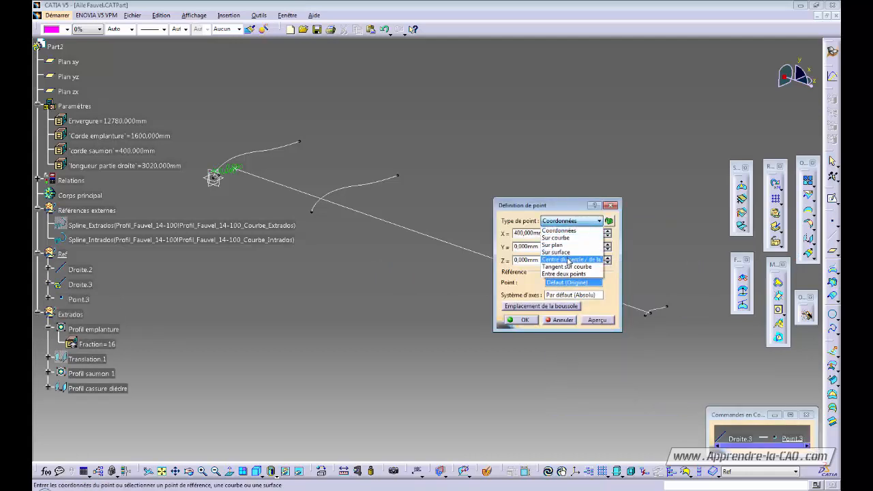
click(567, 238)
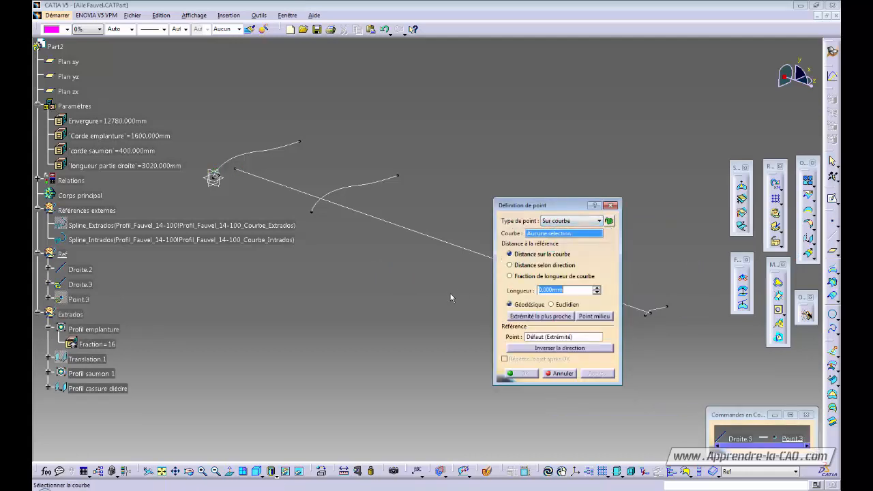
click(261, 178)
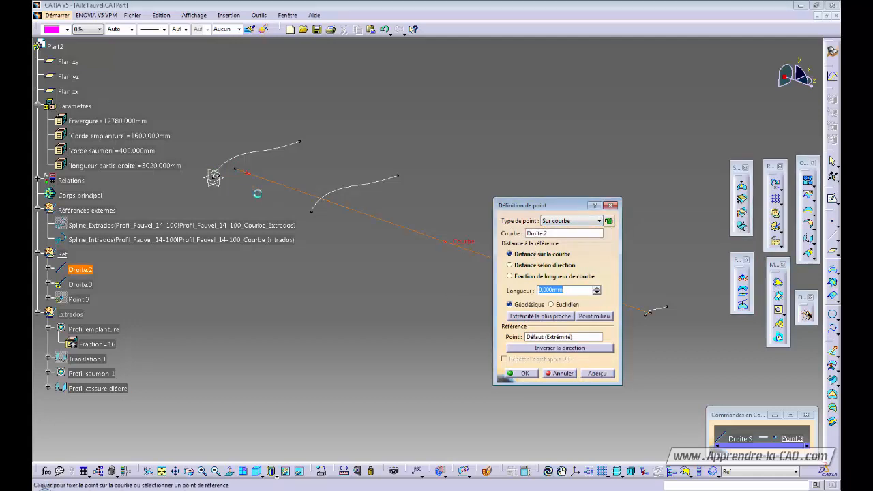
middle_drag(353, 290, 368, 295)
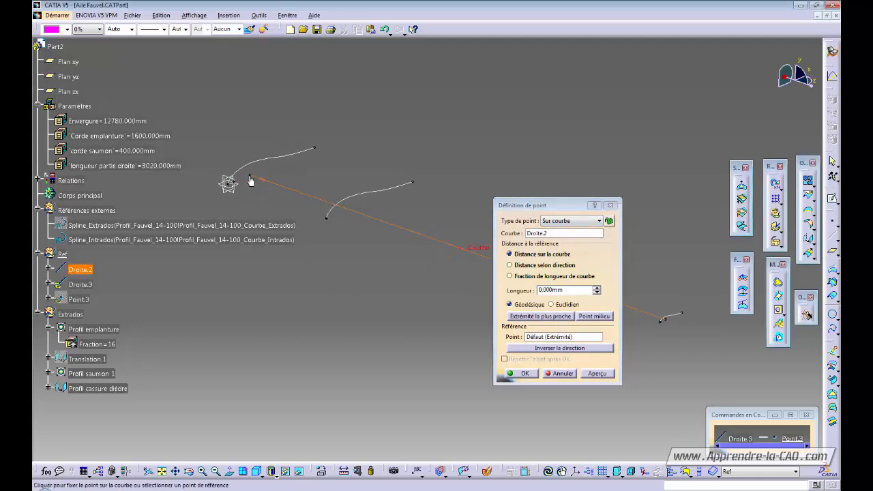
click(337, 203)
Drive the point's distance along Droite.2 with the formula `longueur partie droite` /2, accept automatic updating and validate the point.
right_click(578, 291)
click(600, 298)
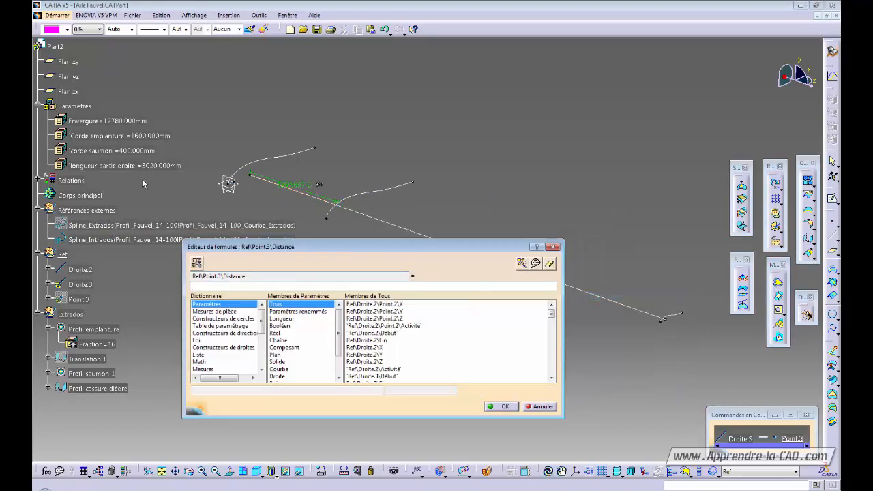
click(112, 168)
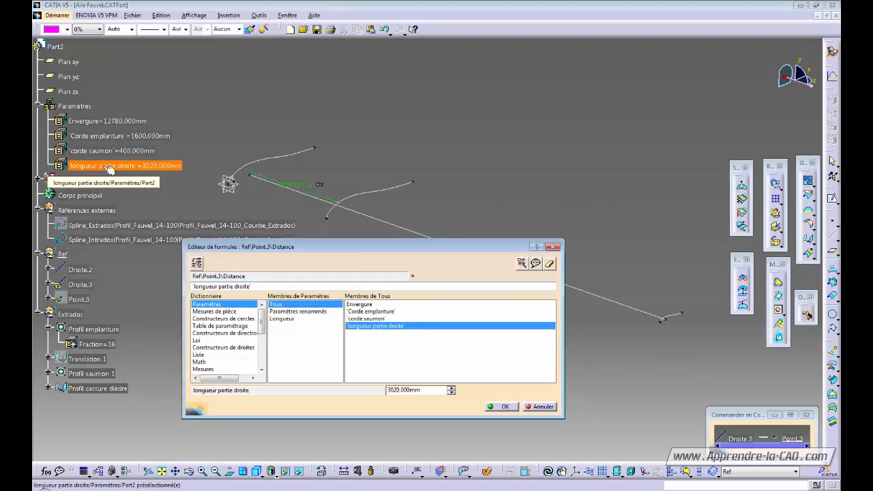
text(/2)
key(Return)
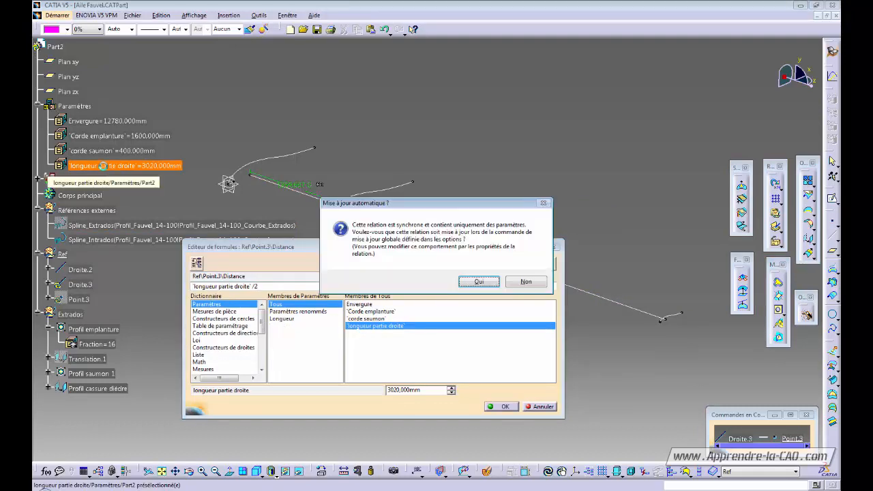
key(Return)
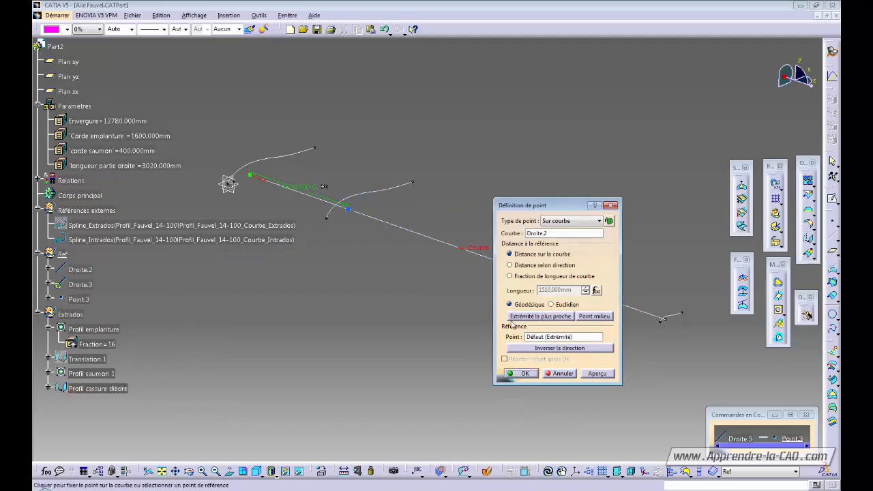
click(522, 373)
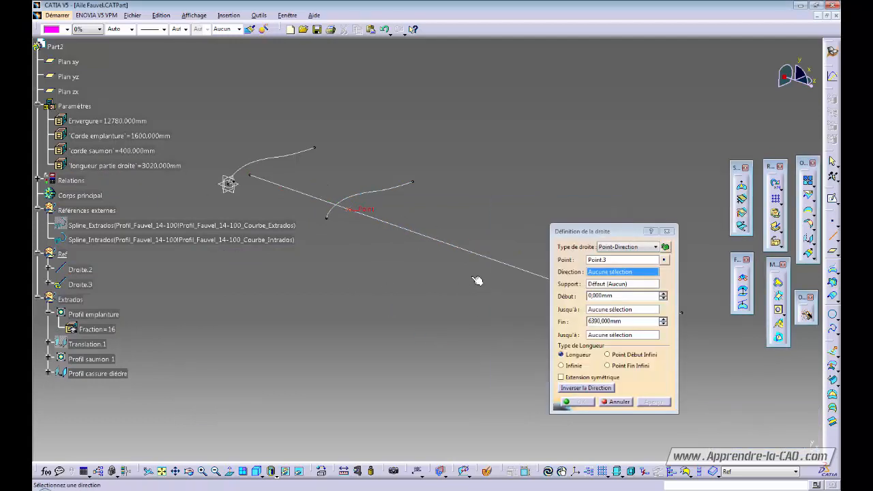
Direct the line along the X component, shorten it to about 500 mm and create it.
right_click(609, 275)
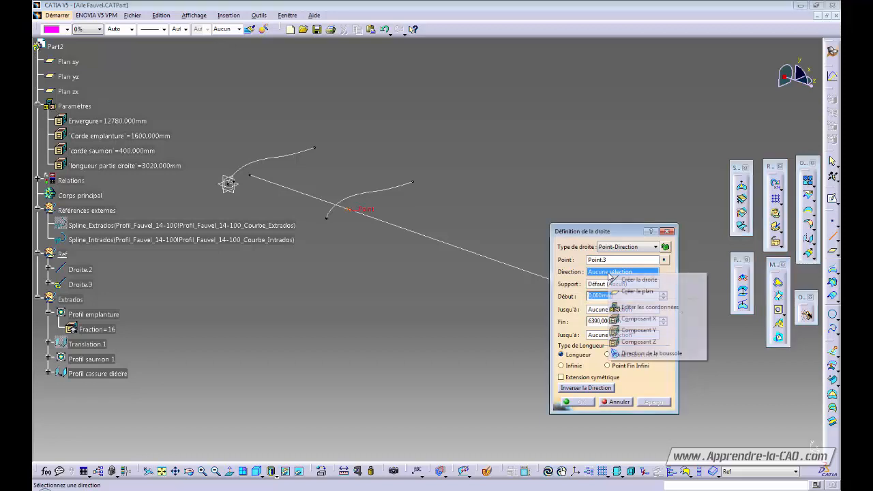
click(641, 319)
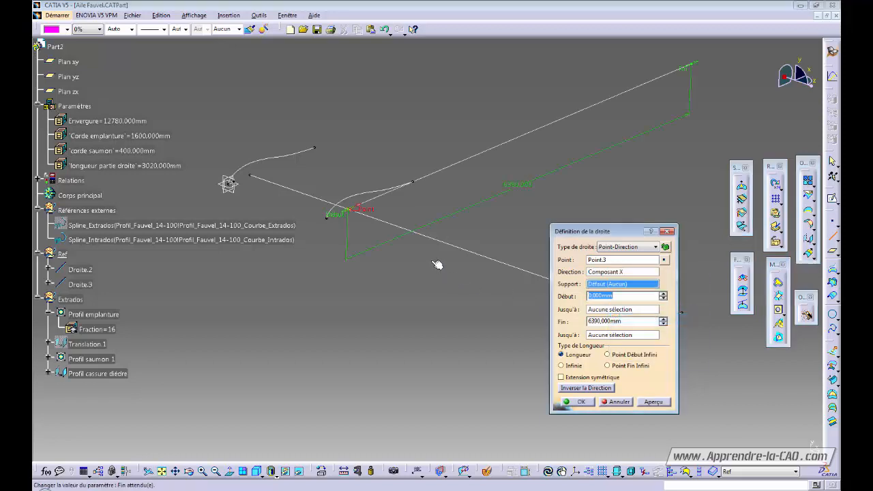
drag(693, 73, 361, 209)
middle_drag(335, 255, 393, 245)
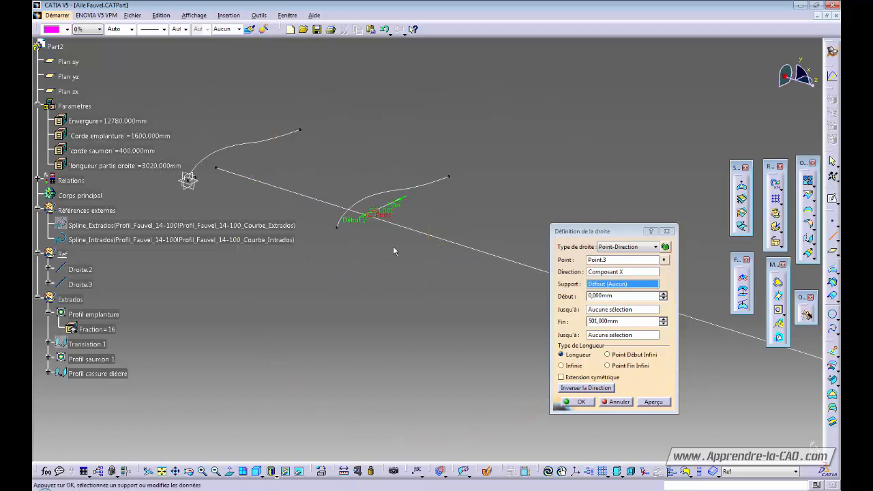
click(663, 324)
click(577, 401)
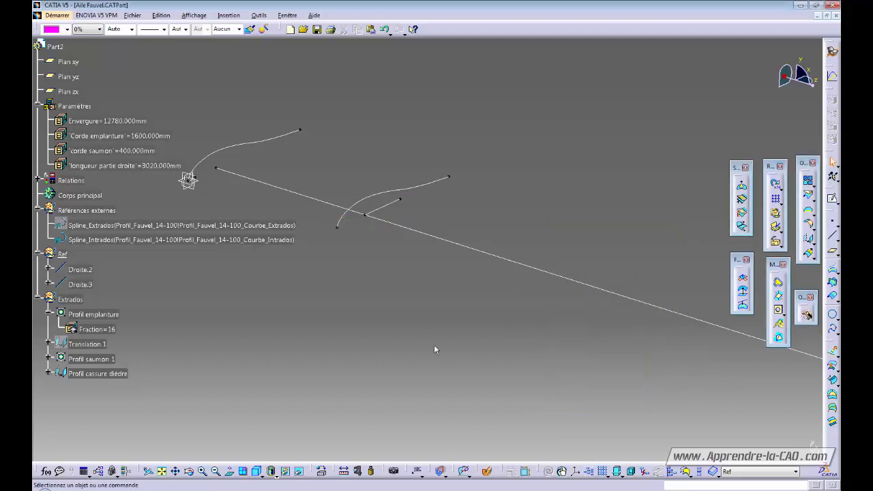
Change the line type of reference lines Droite.2 and Droite.3 to dash-dot.
click(342, 206)
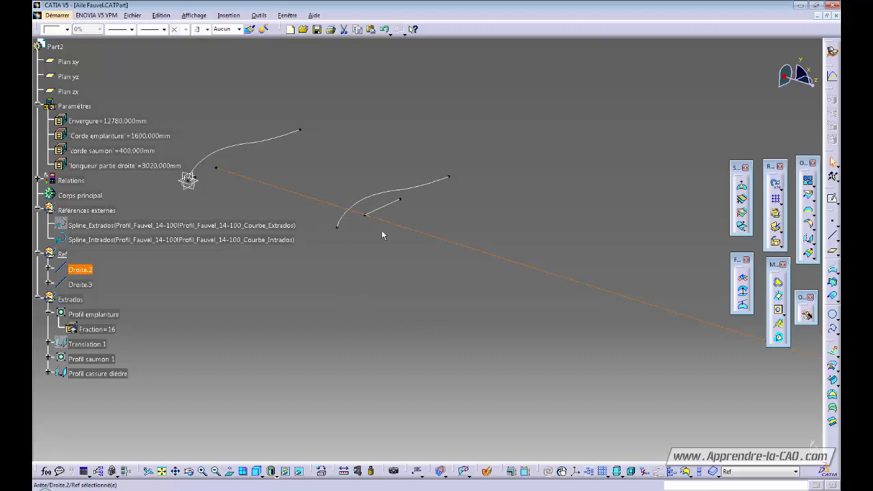
ctrl+click(386, 205)
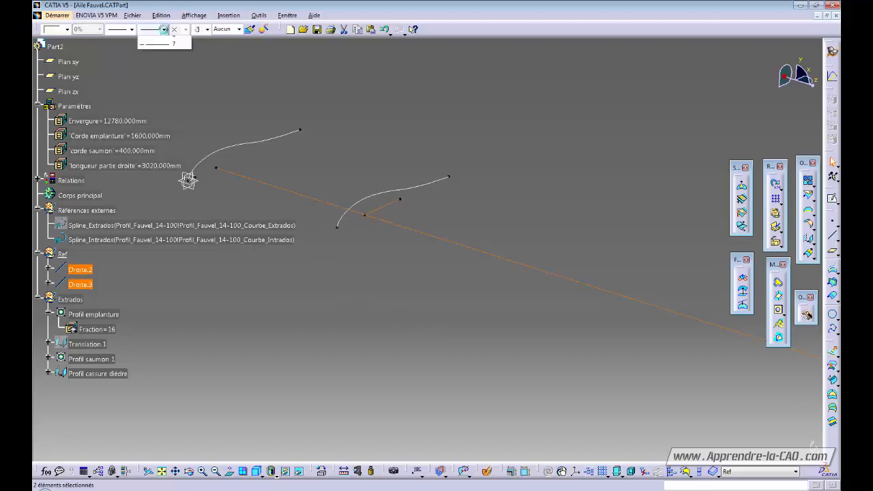
click(165, 78)
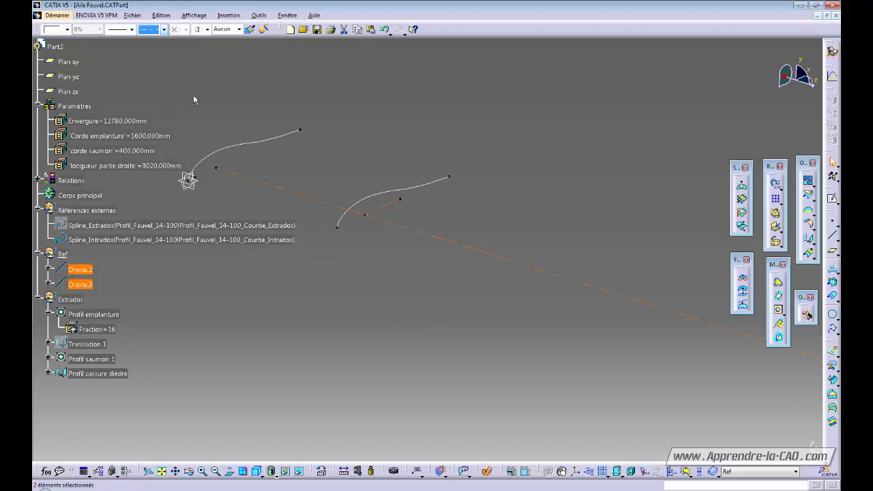
click(543, 164)
Define the Extrados geometrical set as the work object.
middle_drag(402, 263, 398, 254)
middle_drag(360, 287, 378, 322)
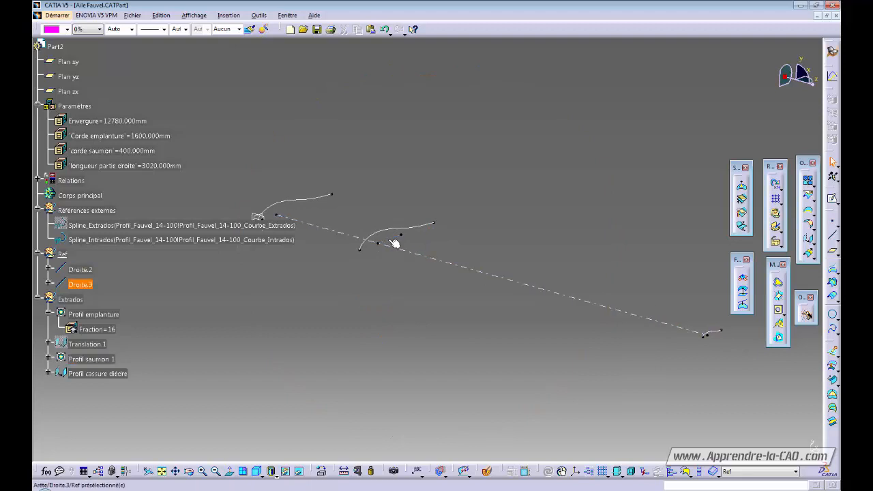
right_click(70, 300)
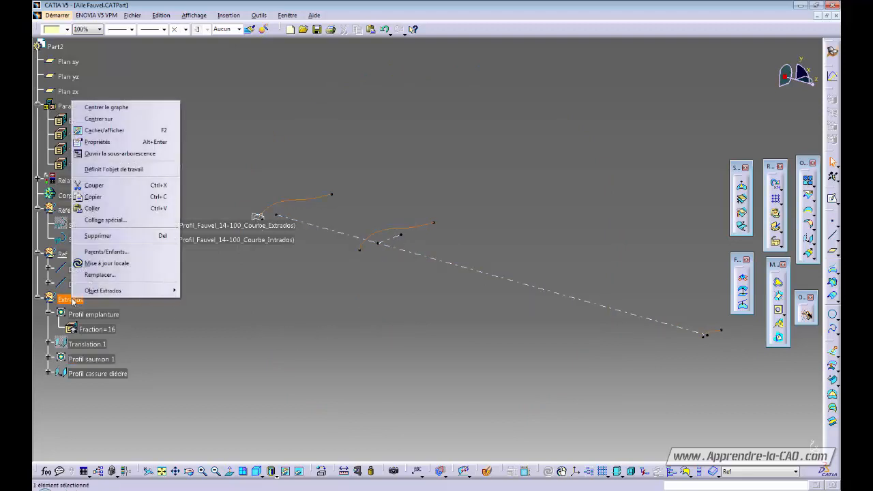
click(112, 169)
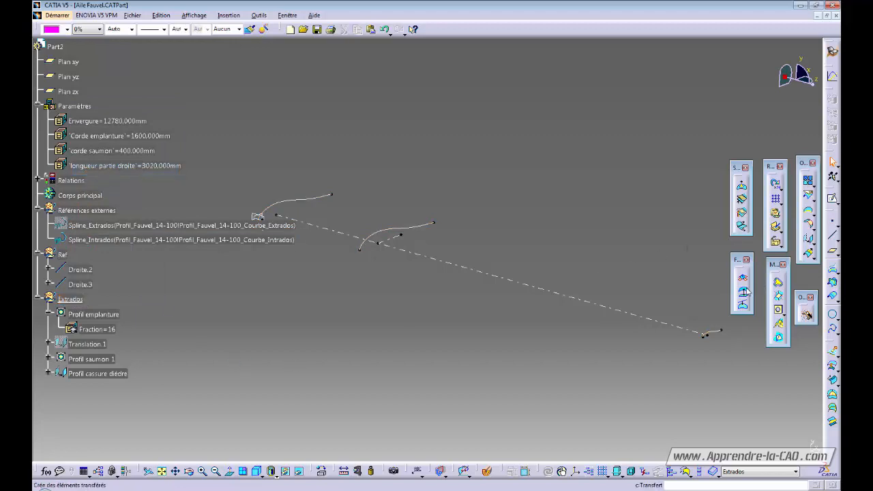
Start an axis-angle rotation of Profil saumon 1 with Droite.3 as the rotation axis.
click(812, 242)
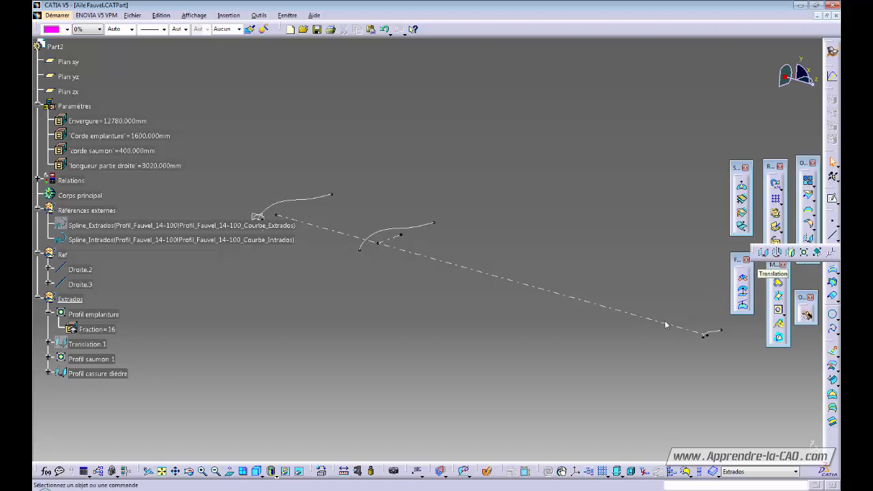
click(777, 252)
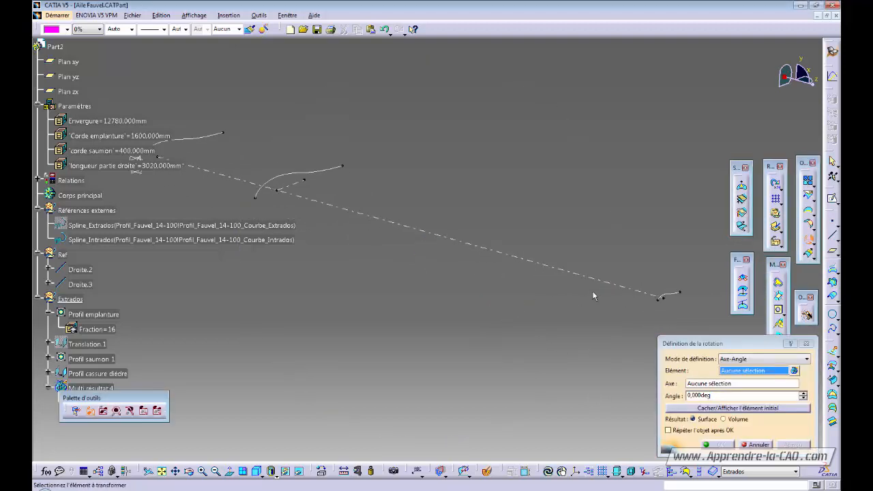
click(665, 295)
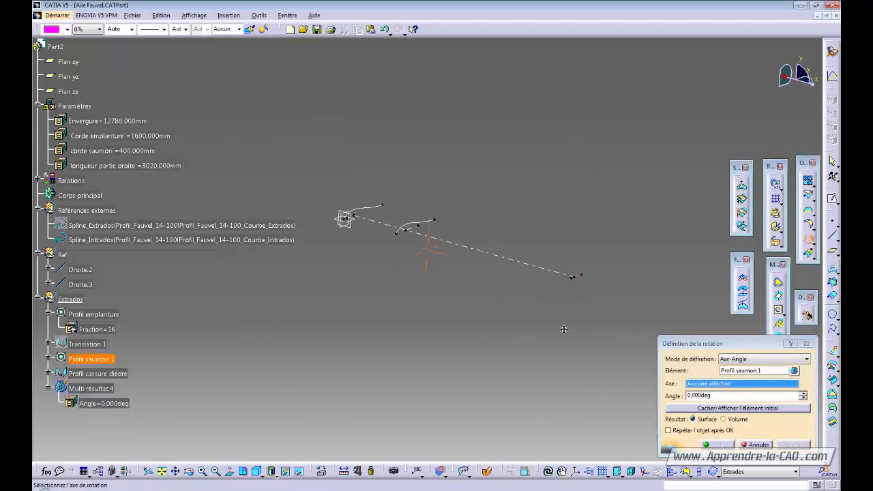
click(417, 229)
ctrl+middle_drag(418, 229, 373, 163)
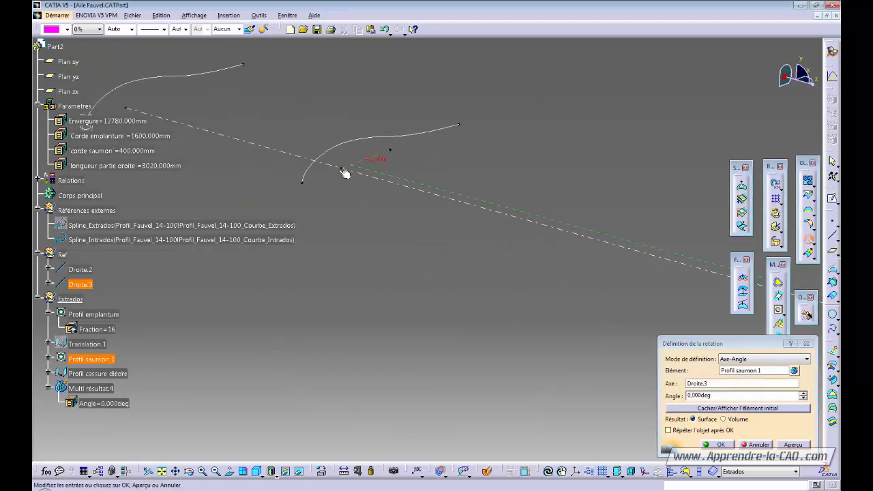
ctrl+middle_drag(419, 187, 412, 287)
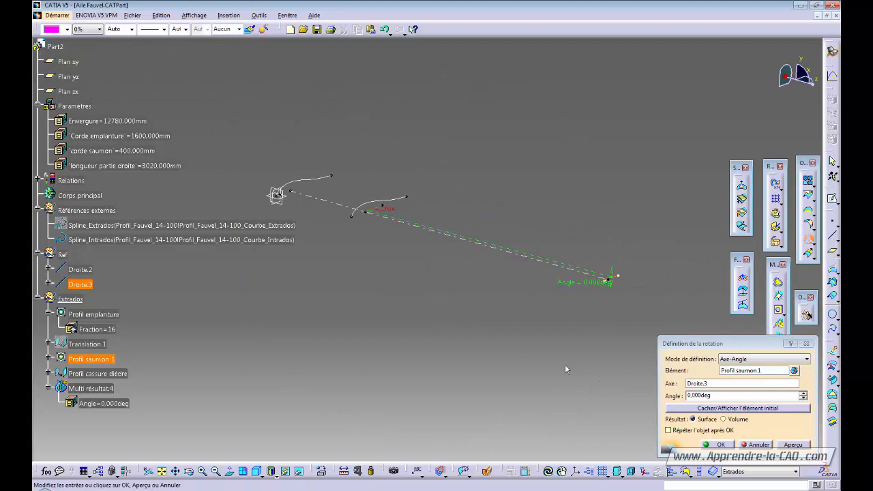
Swing the tip profile upward and set its rotation angle to 360-5, that is 355 deg.
drag(616, 273, 569, 151)
middle_drag(507, 286, 559, 286)
click(725, 397)
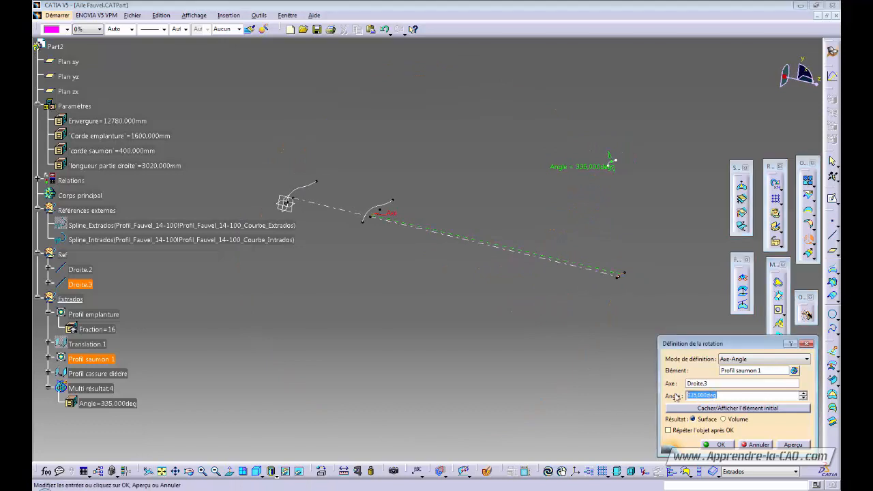
text(360-5)
click(728, 385)
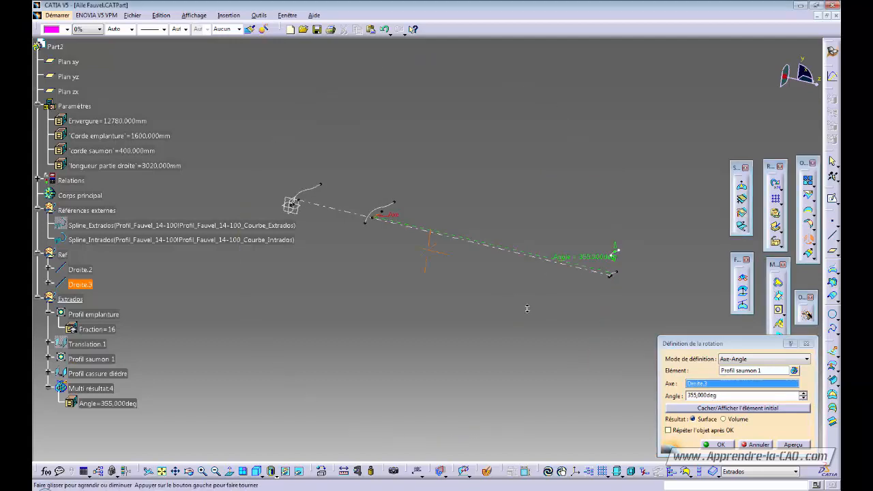
Hide the initial tip profile and complete the rotation of Profil saumon 1 about Droite.3.
middle_drag(600, 358, 417, 284)
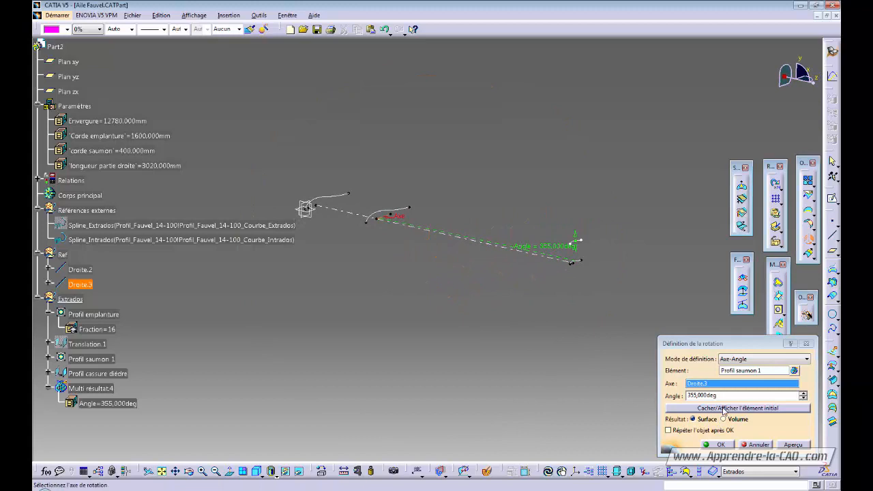
click(722, 408)
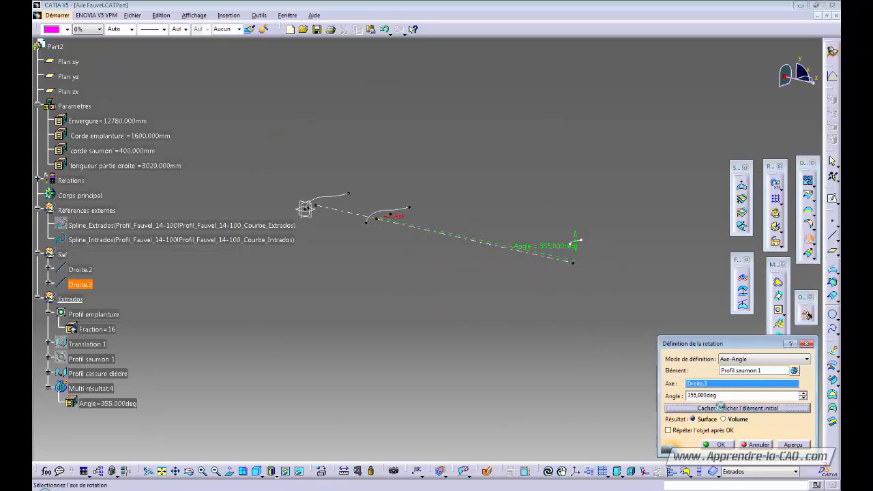
middle_drag(556, 303, 537, 300)
click(721, 445)
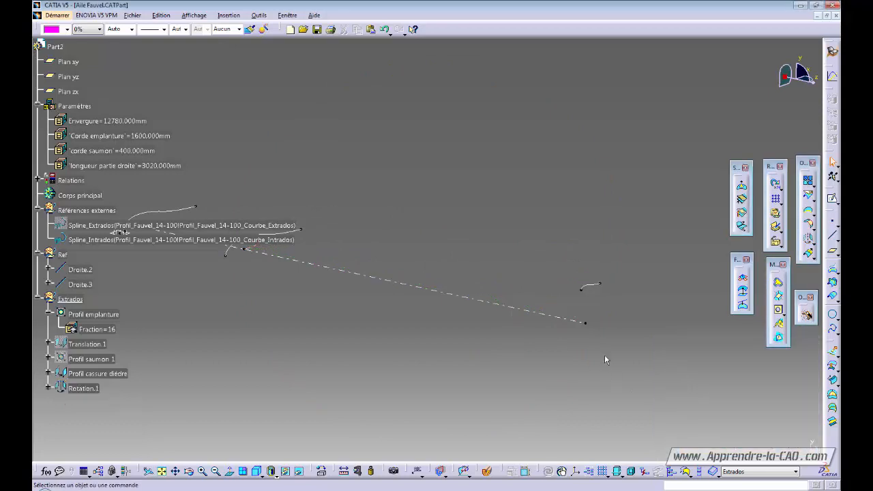
middle_drag(605, 357, 384, 244)
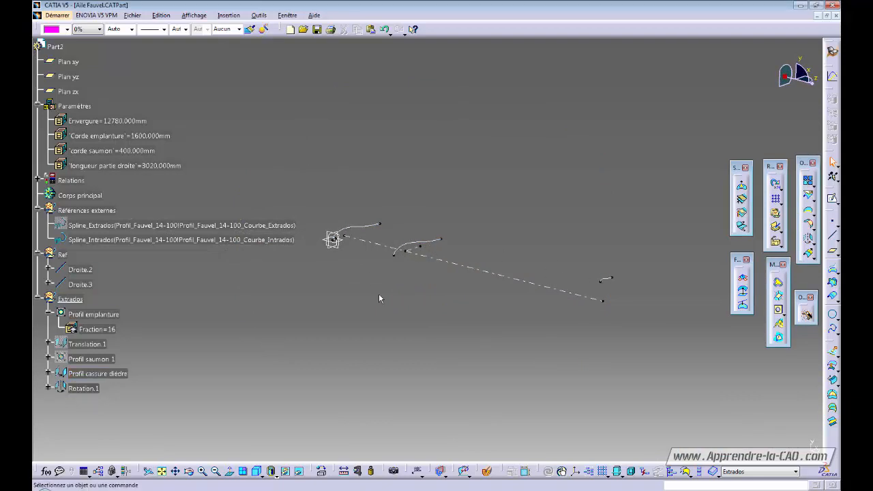
middle_drag(380, 298, 569, 363)
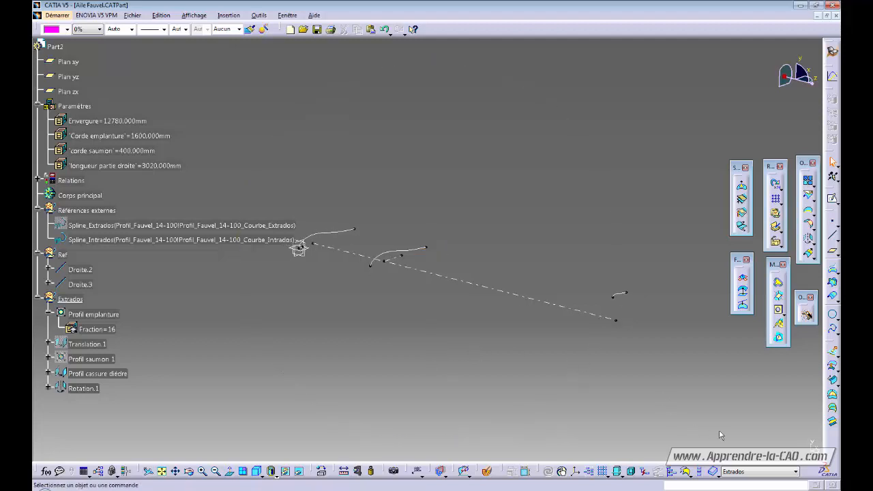
Rename the rotated tip profile in the Extrados set as Profil saumon avec dièdre.
click(833, 423)
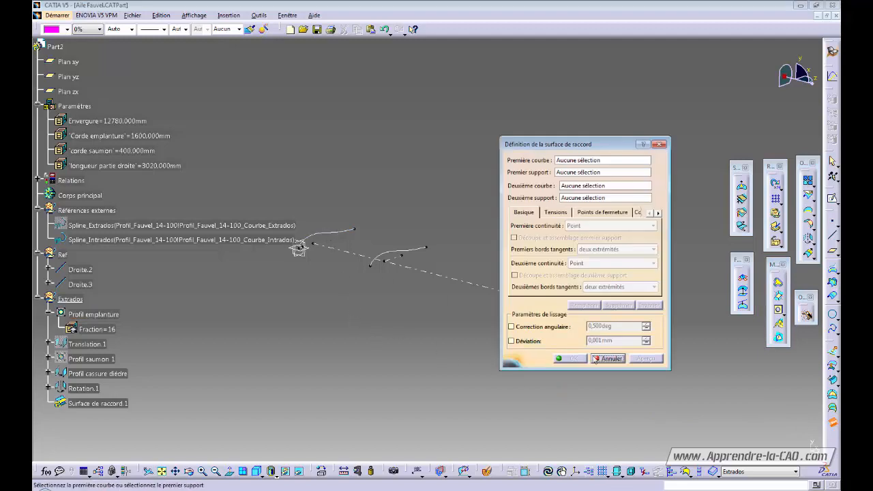
key(Escape)
click(94, 389)
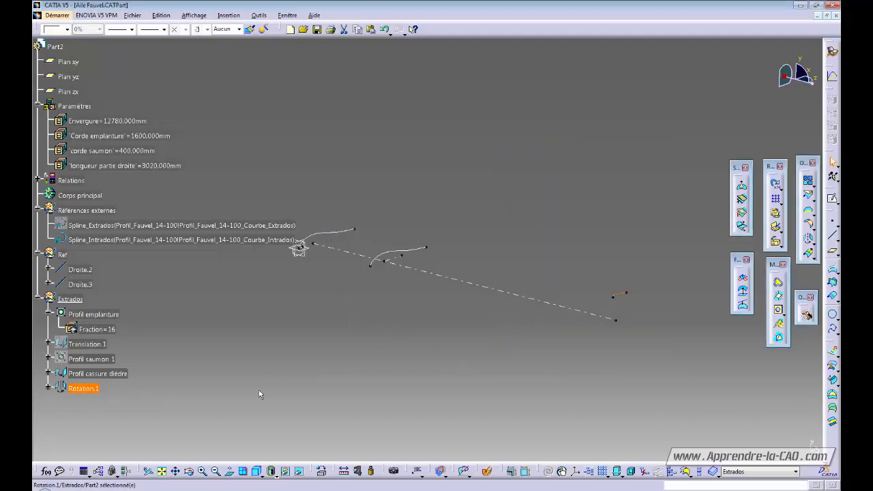
key(alt+Return)
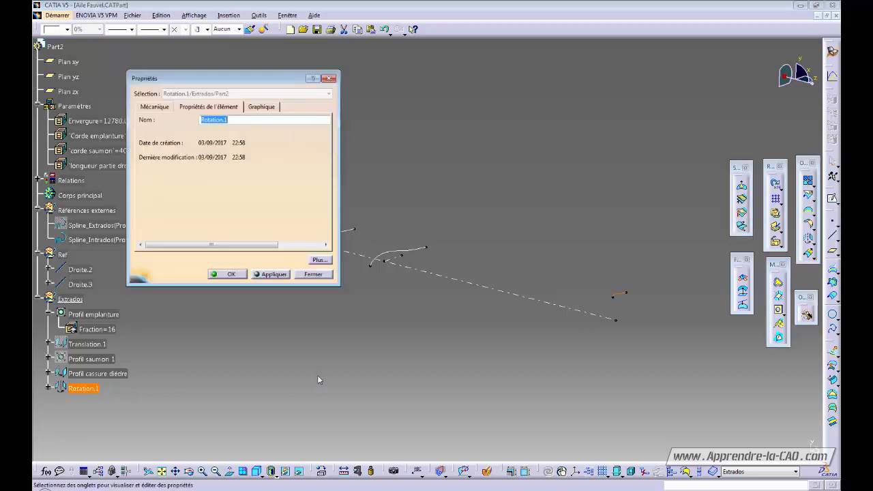
text(Profil saumon avec dièdre)
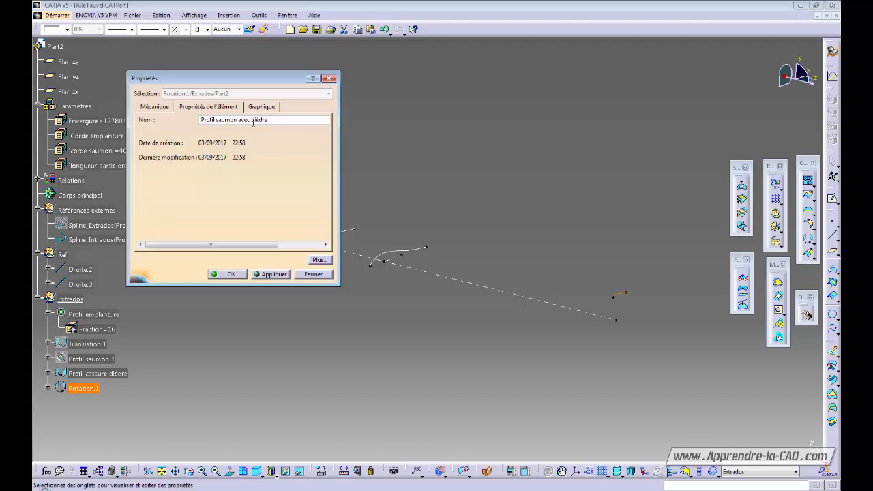
key(Return)
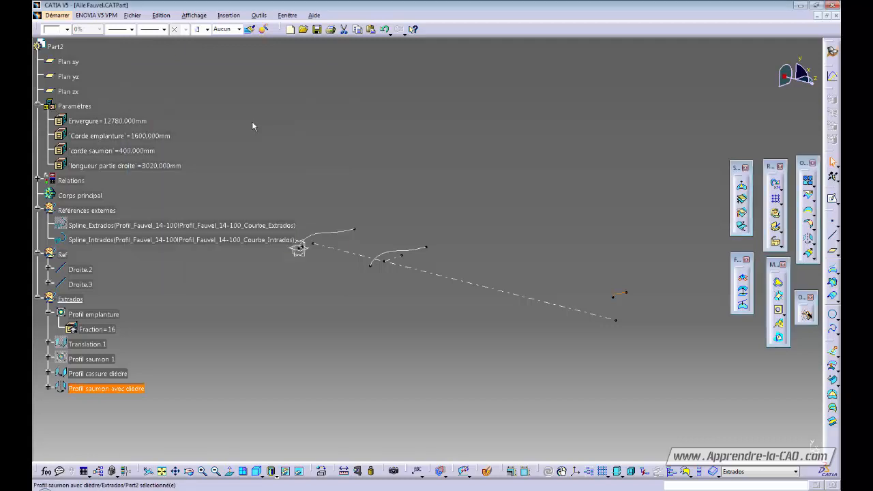
click(248, 387)
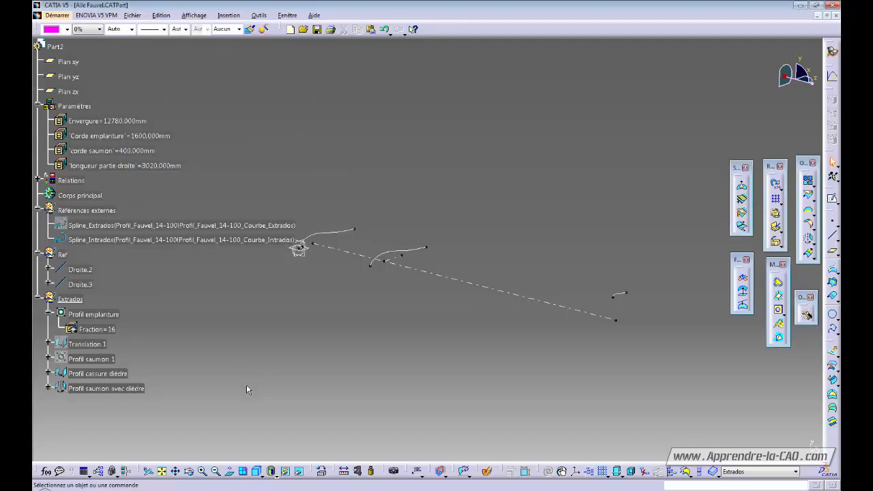
Create a blend surface from Profil emplanture to Profil cassure dièdre, with no support surfaces.
click(832, 422)
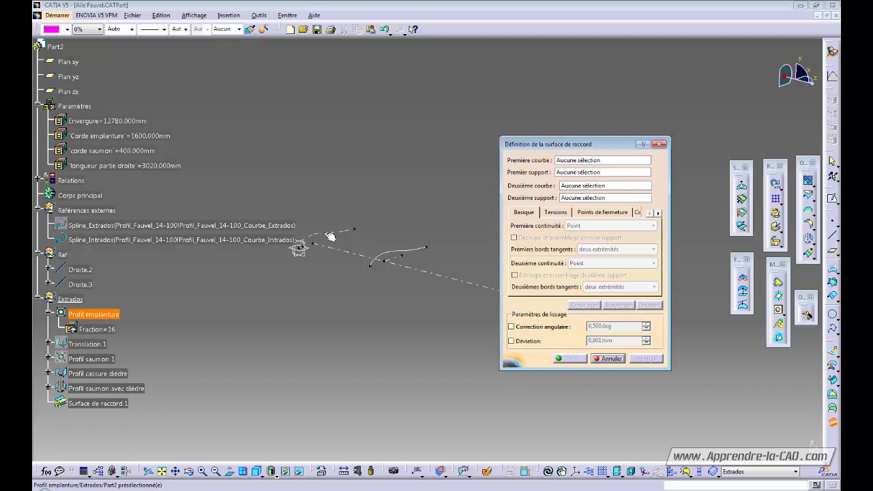
click(93, 314)
click(402, 255)
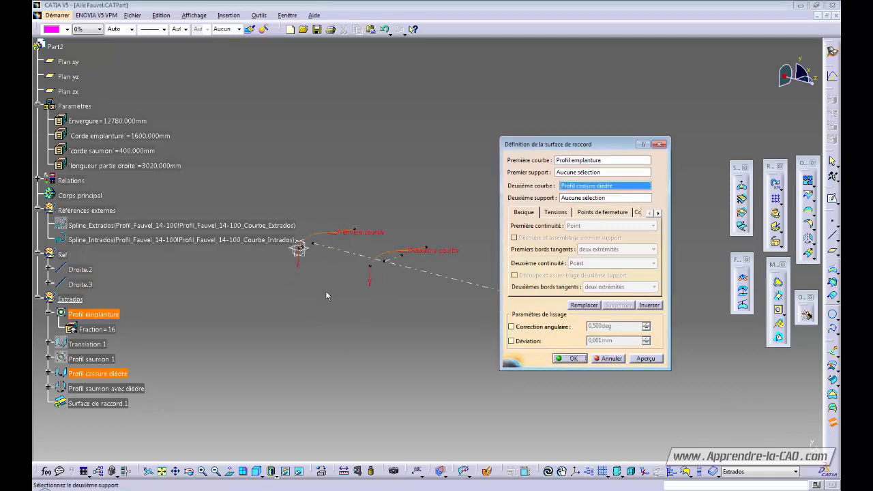
middle_drag(325, 291, 277, 274)
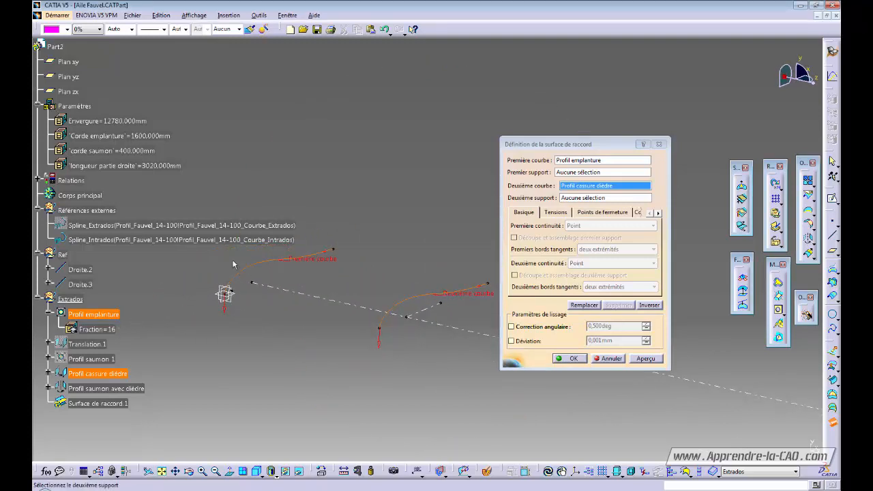
middle_drag(326, 295, 372, 343)
click(560, 363)
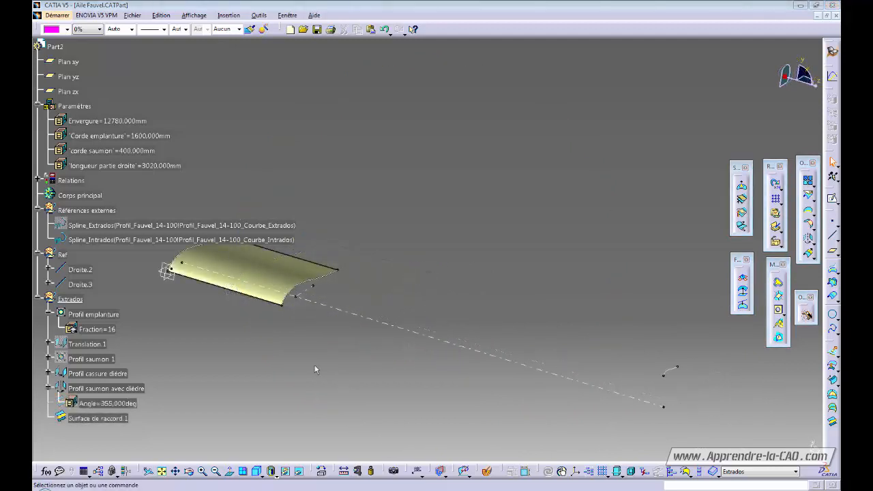
Rename the root-side blend surface as Peau coté emplanture.
click(116, 419)
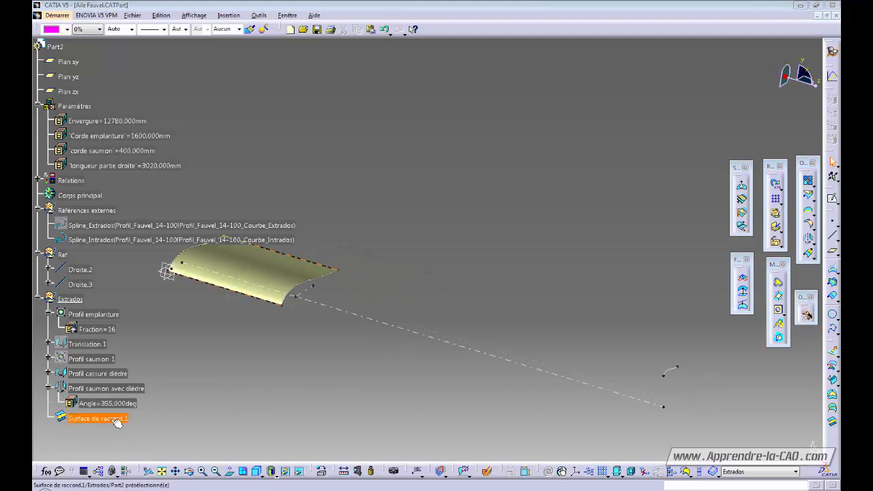
key(alt+Return)
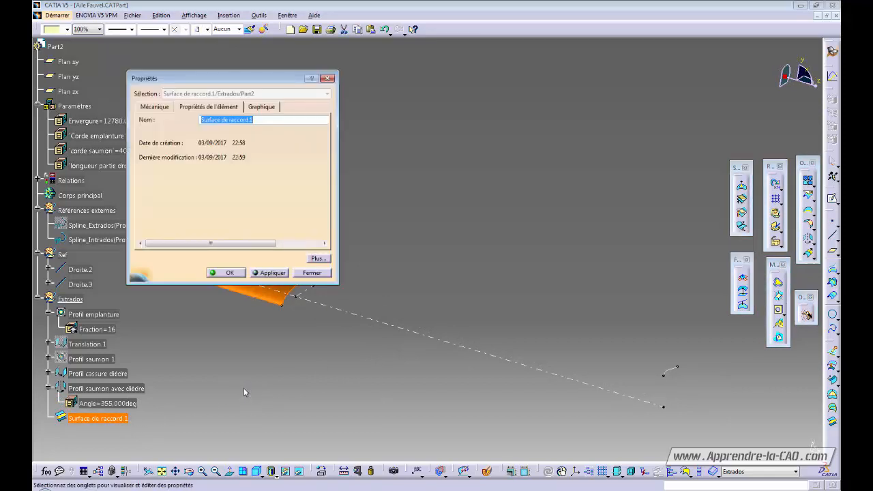
text(P)
text(eau coté emplanture)
key(Return)
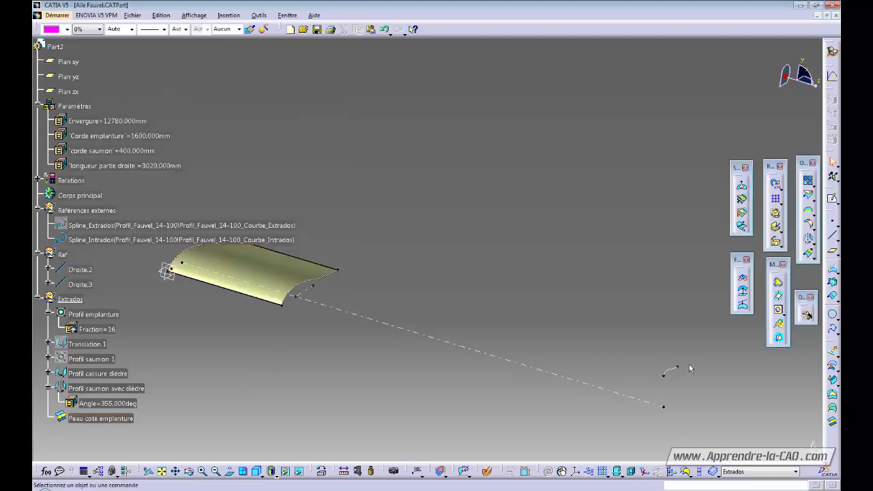
Create a second blend surface from Profil cassure dièdre to Profil saumon avec dièdre.
click(833, 422)
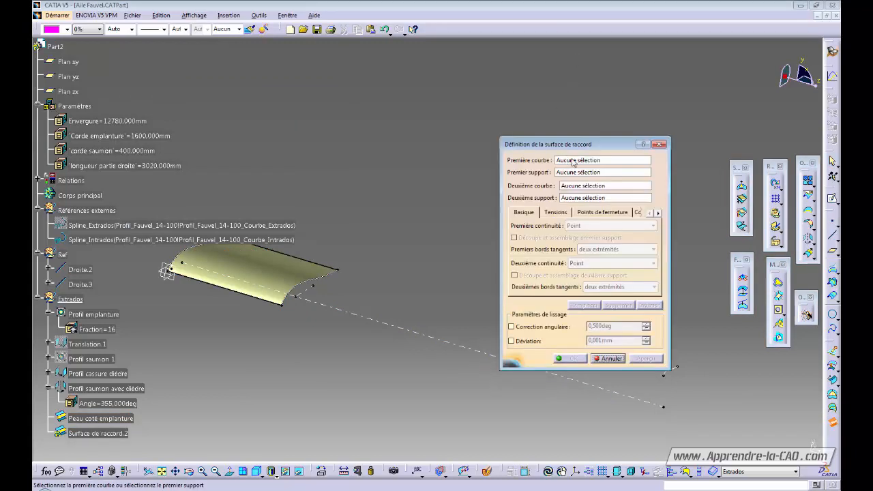
click(97, 373)
middle_drag(502, 320, 298, 290)
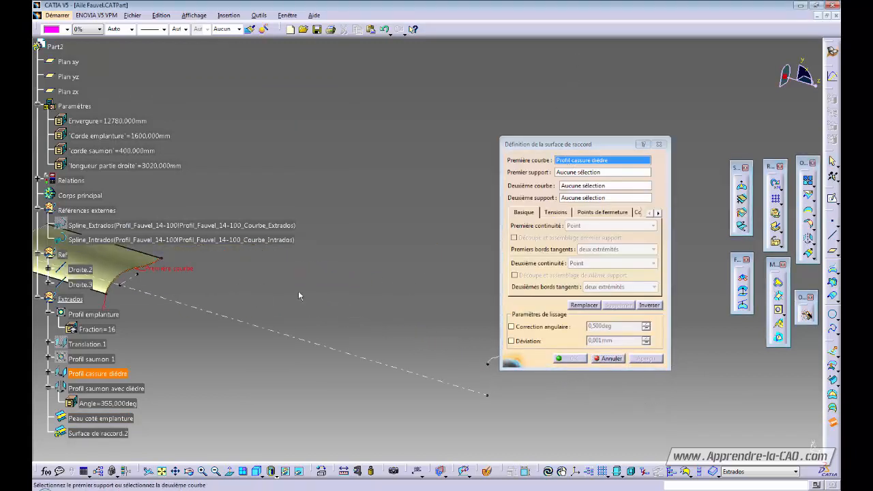
click(105, 388)
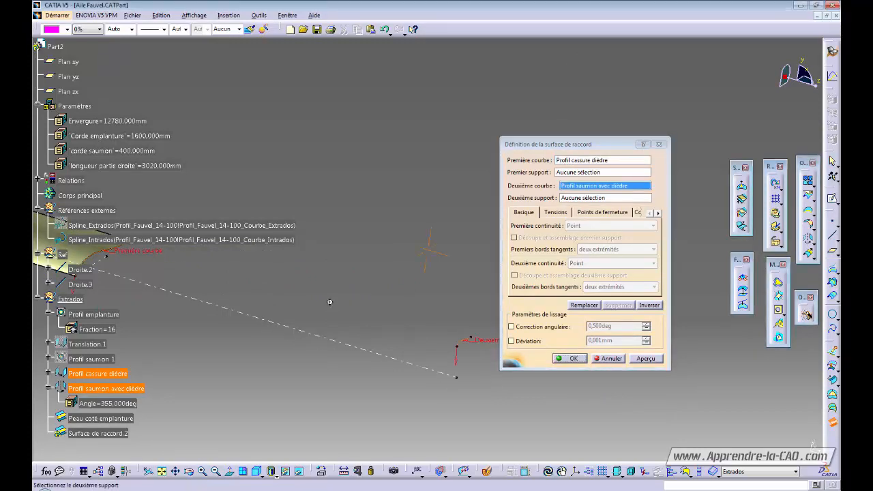
middle_drag(273, 328, 352, 378)
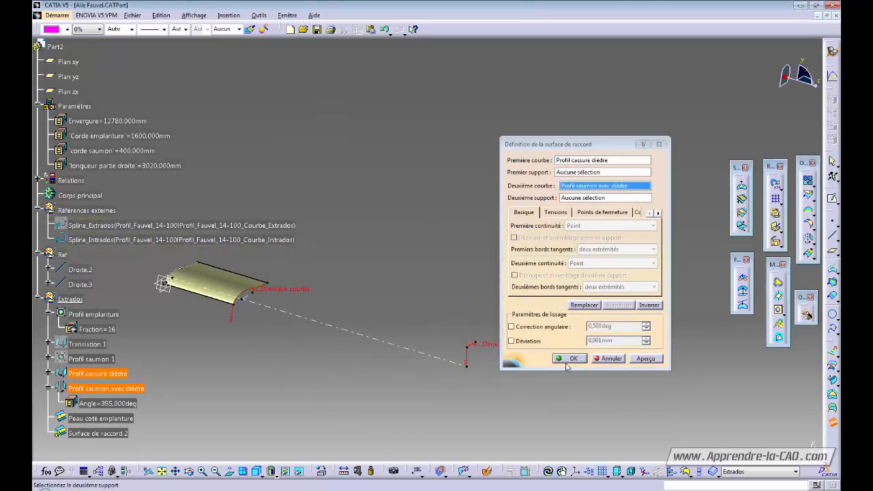
click(567, 362)
middle_drag(318, 349, 369, 353)
Set the rotation angle of Profil saumon avec dièdre to 315 deg and examine the joint at the dihedral break.
click(112, 403)
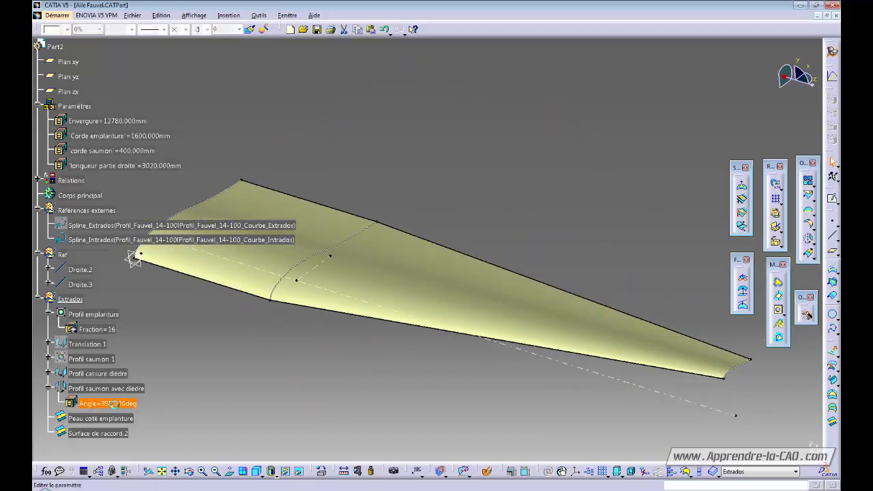
double_click(113, 404)
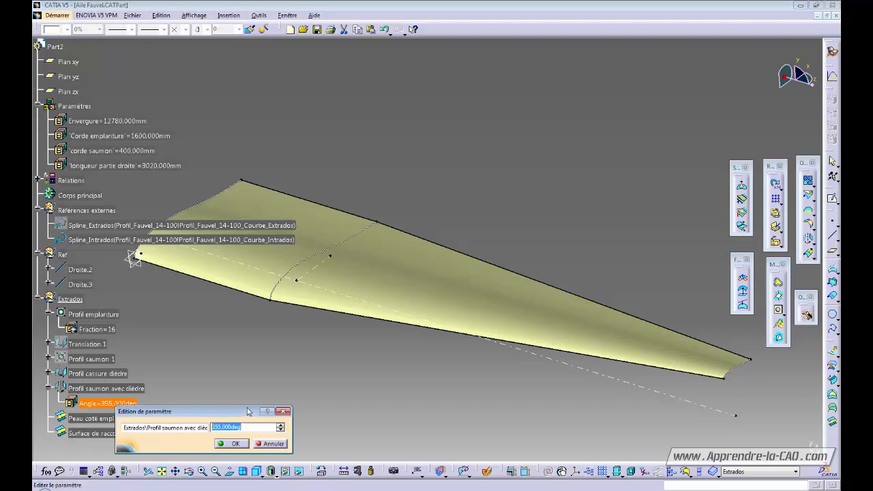
text(315)
key(Return)
middle_drag(330, 326, 469, 281)
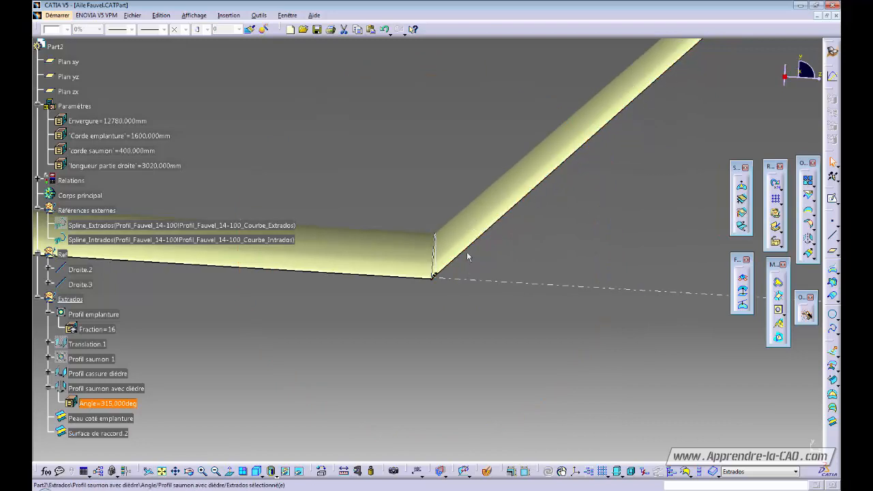
middle_drag(473, 271, 455, 286)
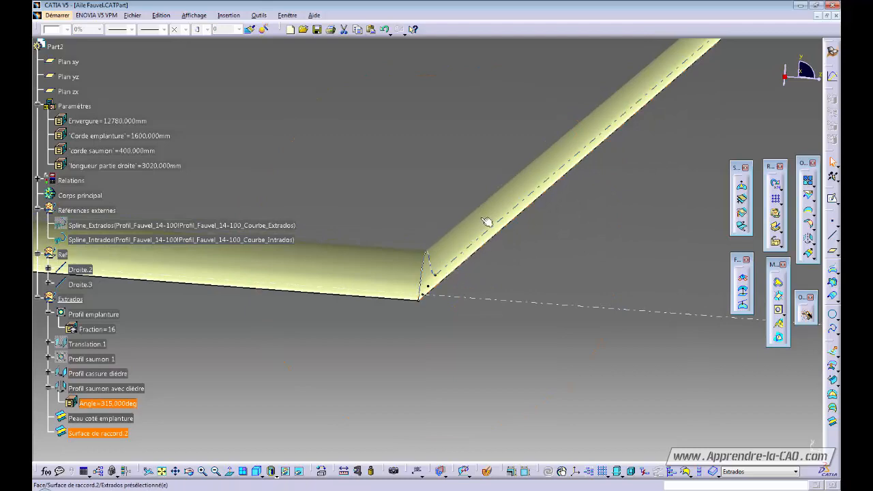
middle_drag(516, 241, 363, 366)
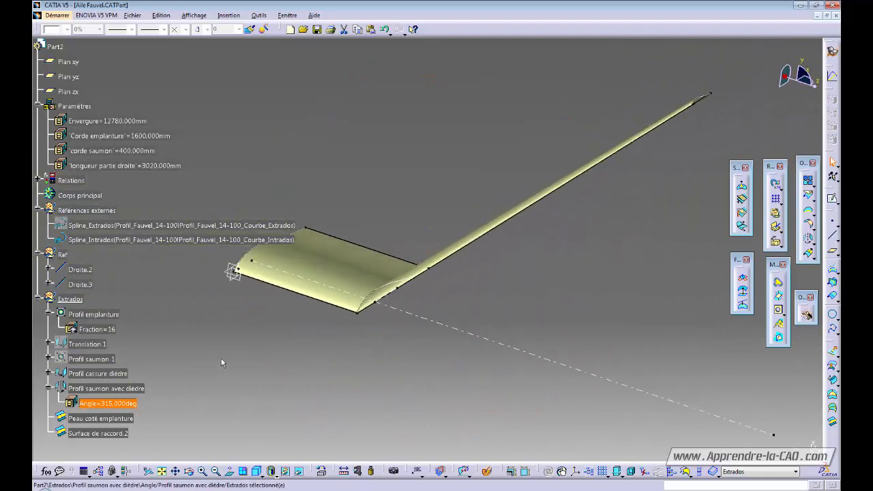
Undo the tip rotation angle change and the blend surface between the dihedral-break and tip profiles.
key(ctrl+z)
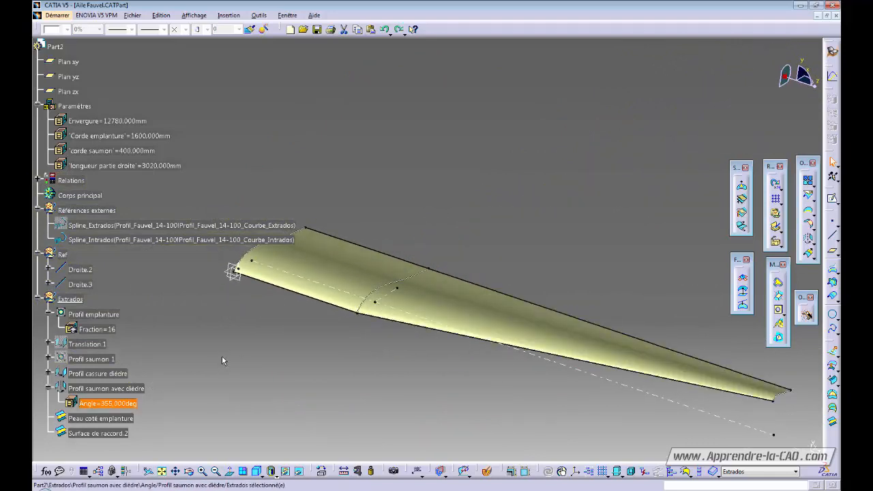
key(ctrl+z)
middle_drag(222, 361, 309, 349)
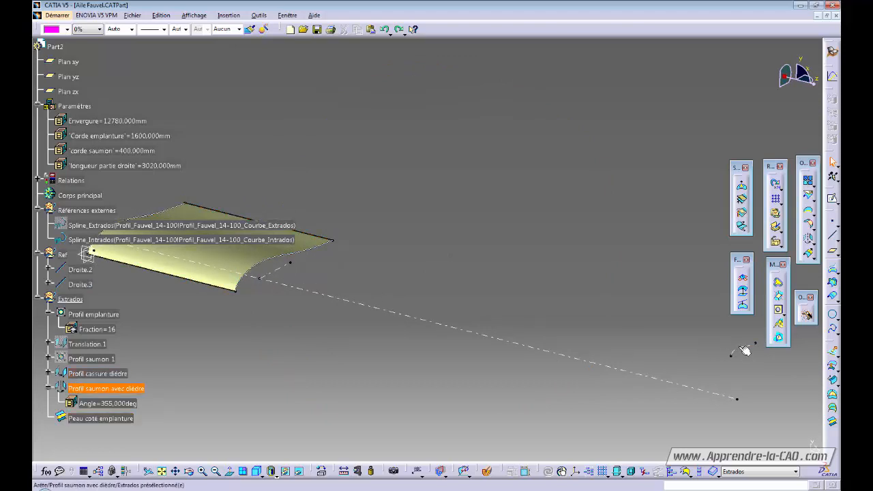
middle_drag(575, 361, 448, 357)
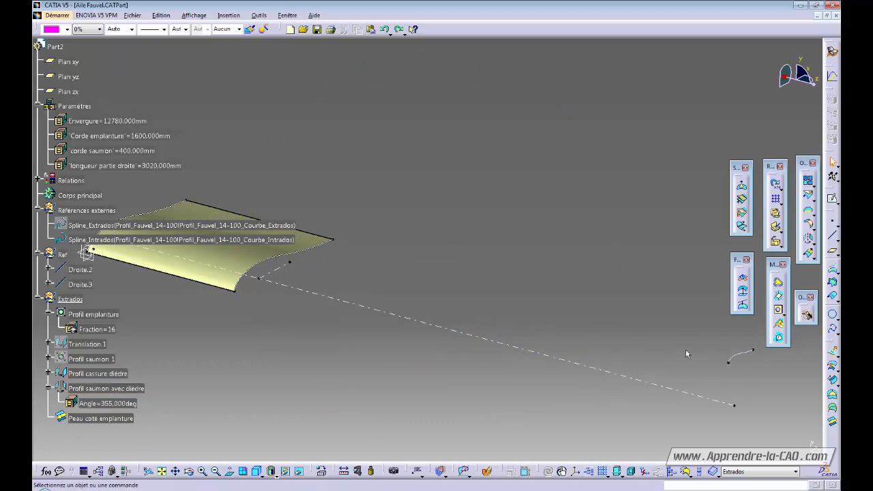
middle_drag(273, 296, 561, 307)
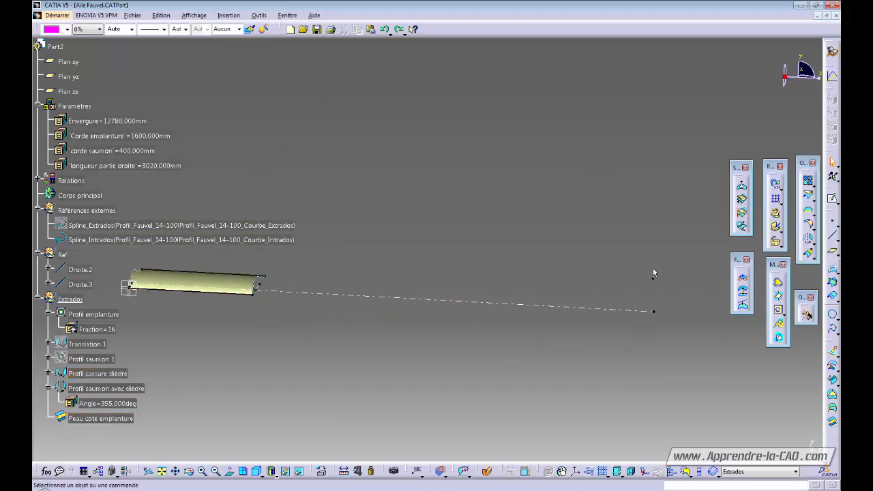
Start a rotation of Profil cassure dièdre with Droite.3 as the rotation axis.
middle_drag(296, 337, 342, 287)
click(337, 275)
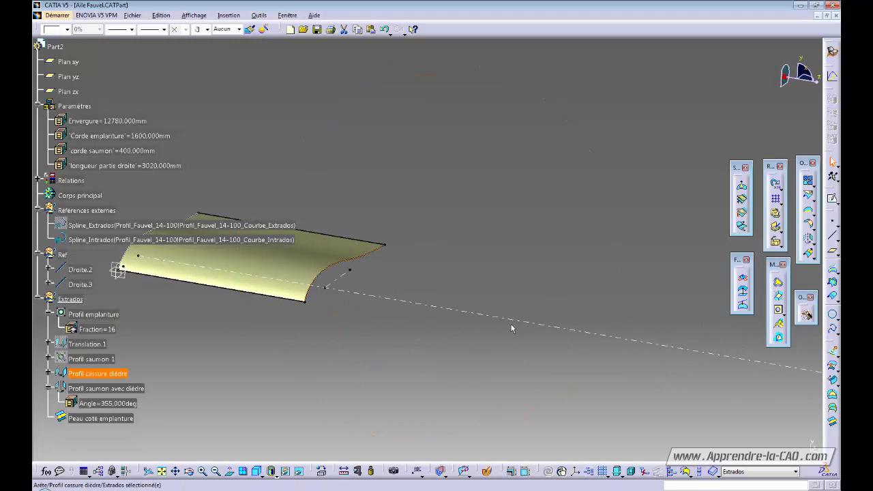
click(778, 296)
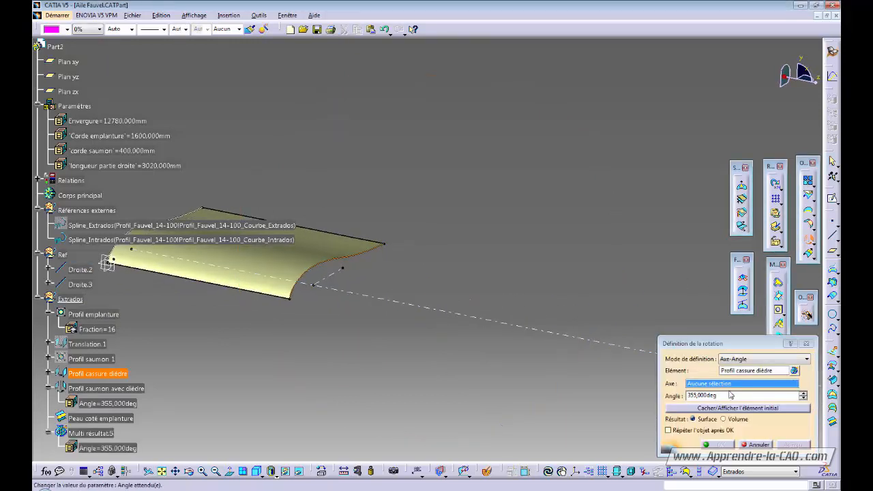
click(361, 291)
middle_drag(322, 332, 398, 312)
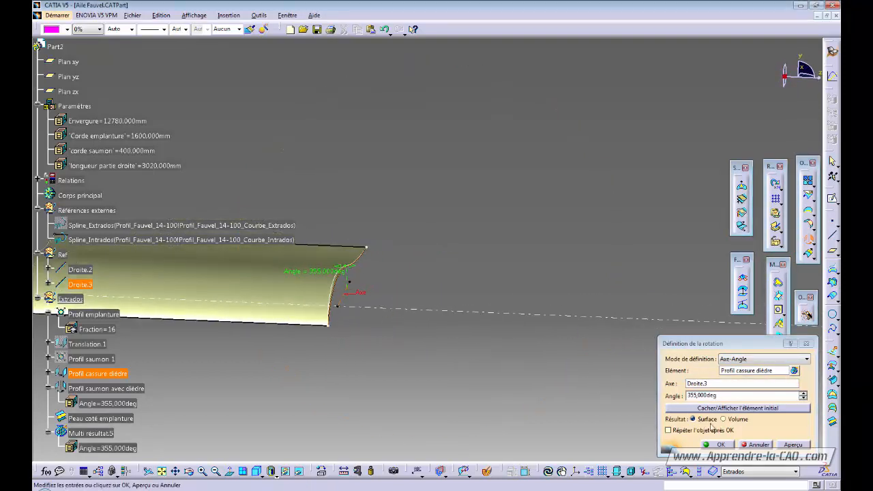
Link the rotation's angle by formula to the Angle parameter of Profil saumon avec dièdre and create the rotated profile.
right_click(725, 400)
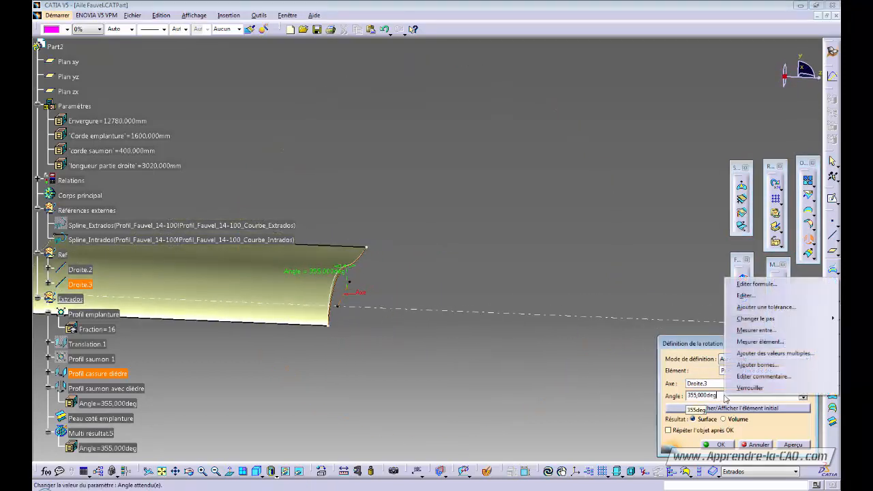
click(756, 284)
click(497, 334)
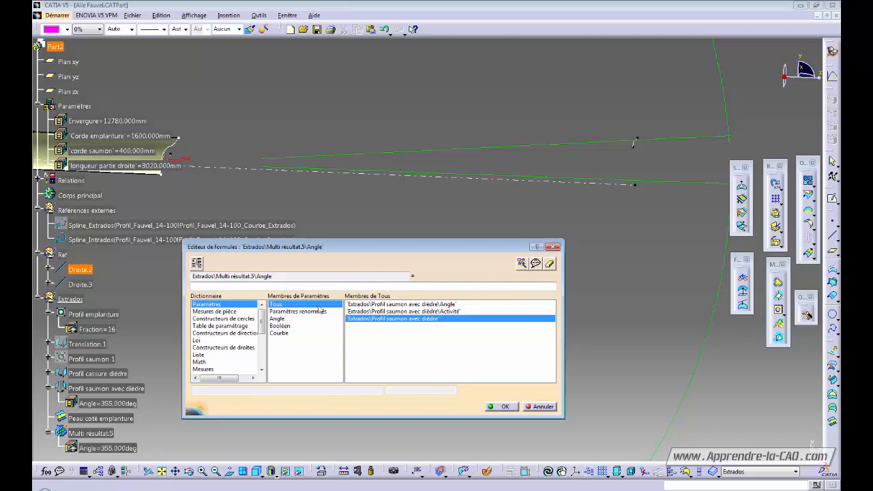
click(285, 319)
double_click(366, 305)
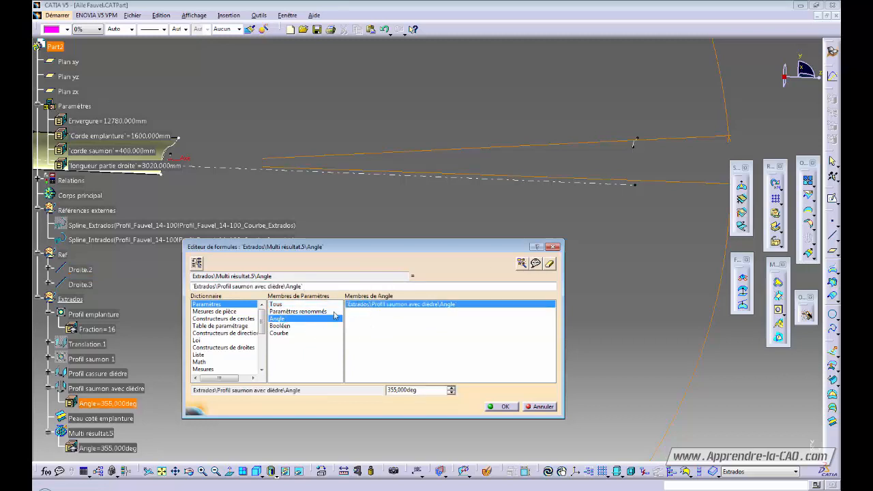
click(505, 407)
click(479, 282)
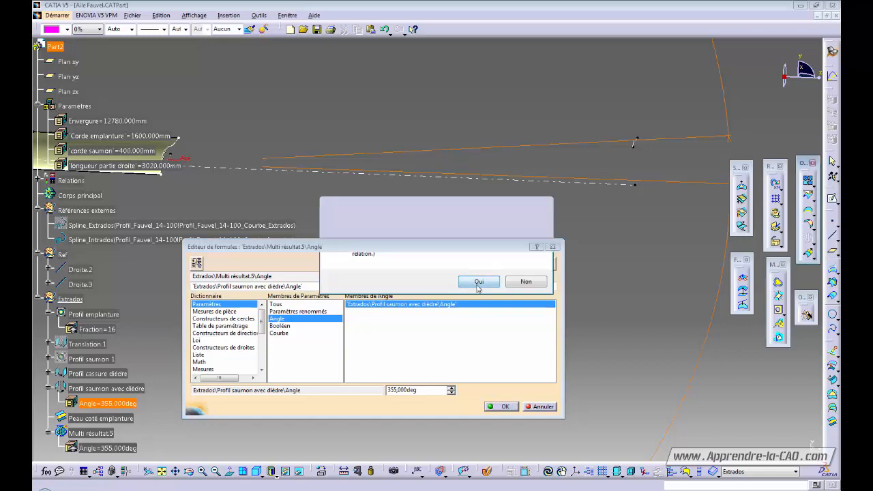
click(702, 442)
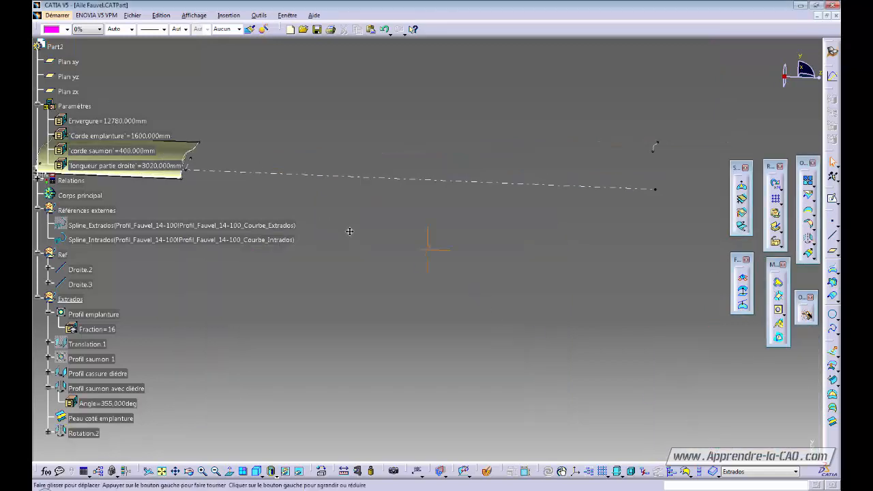
Rename the new rotated profile as Profil cassure dièdre.
middle_drag(409, 259, 341, 300)
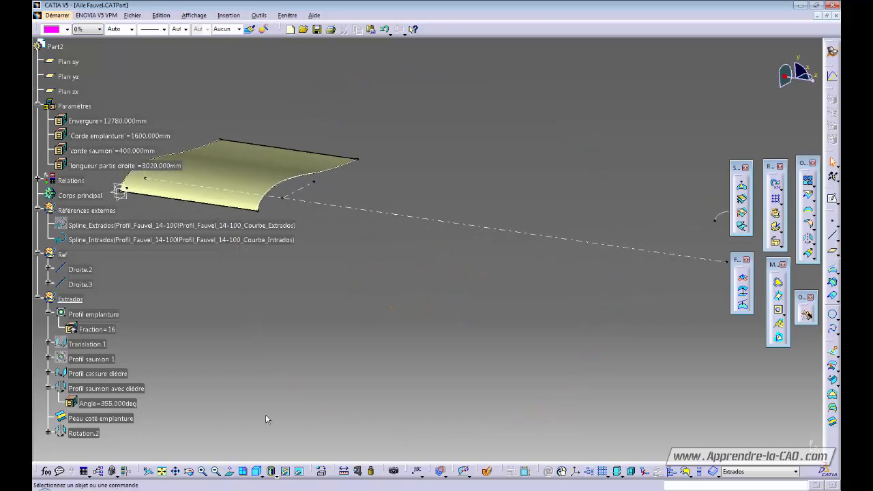
click(75, 434)
key(alt+Return)
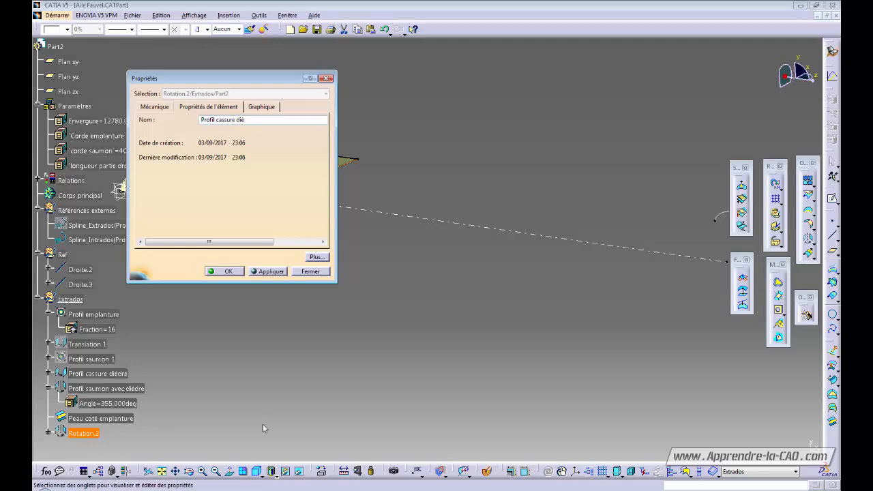
text(e)
key(Return)
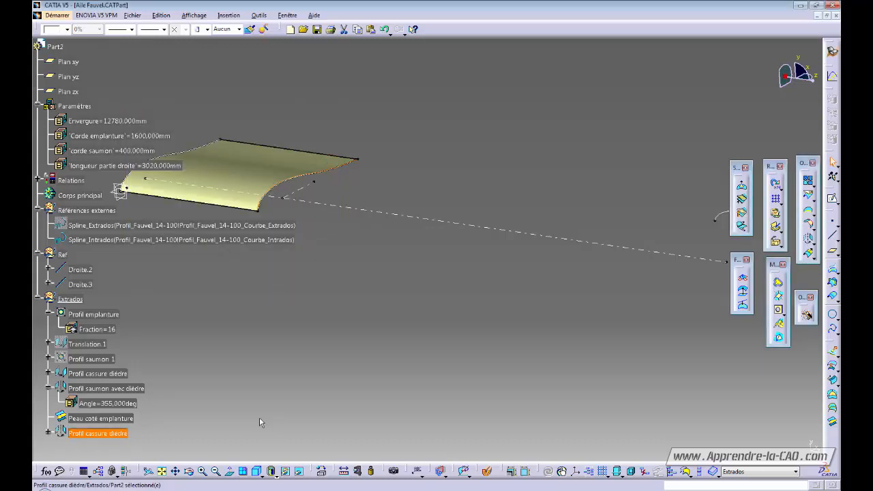
Create a blend surface from the rotated Profil cassure dièdre to Profil saumon avec dièdre.
click(366, 328)
middle_drag(365, 327, 409, 341)
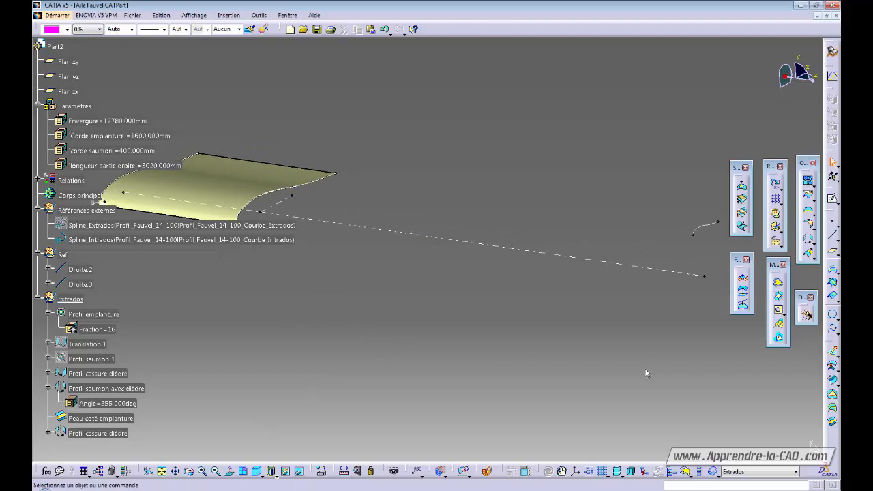
click(832, 421)
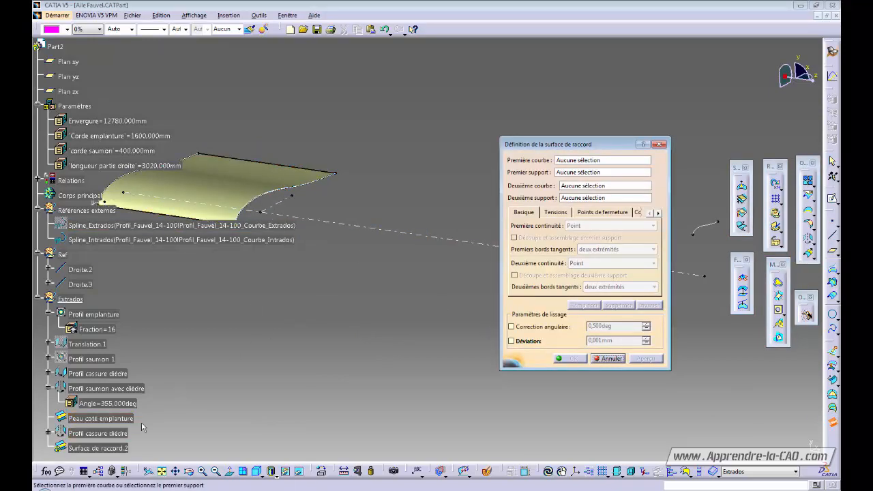
click(110, 434)
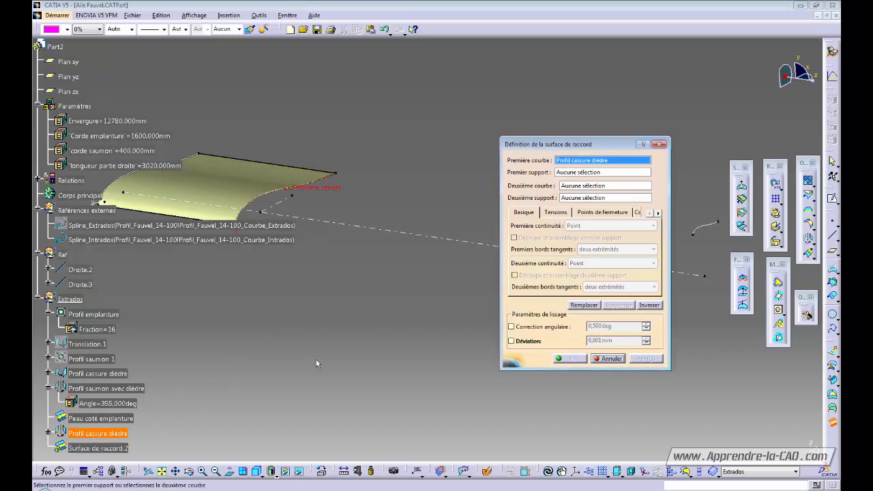
middle_drag(316, 363, 288, 363)
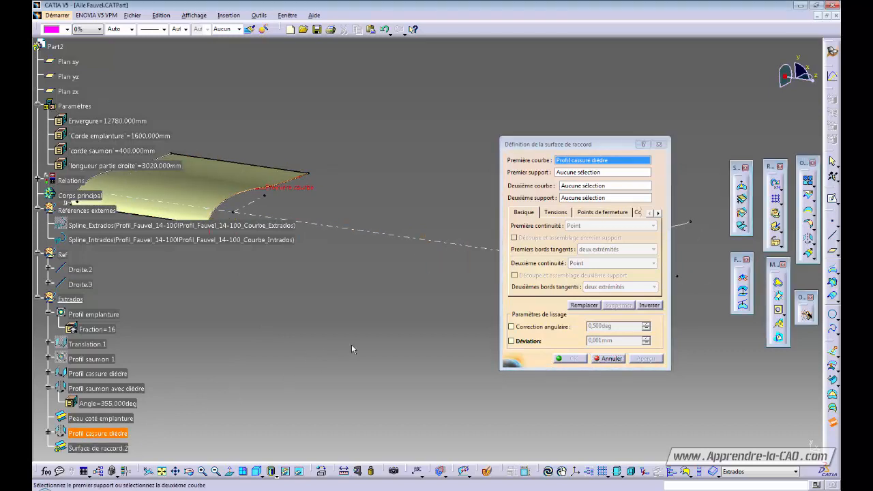
click(678, 226)
middle_drag(427, 279, 500, 336)
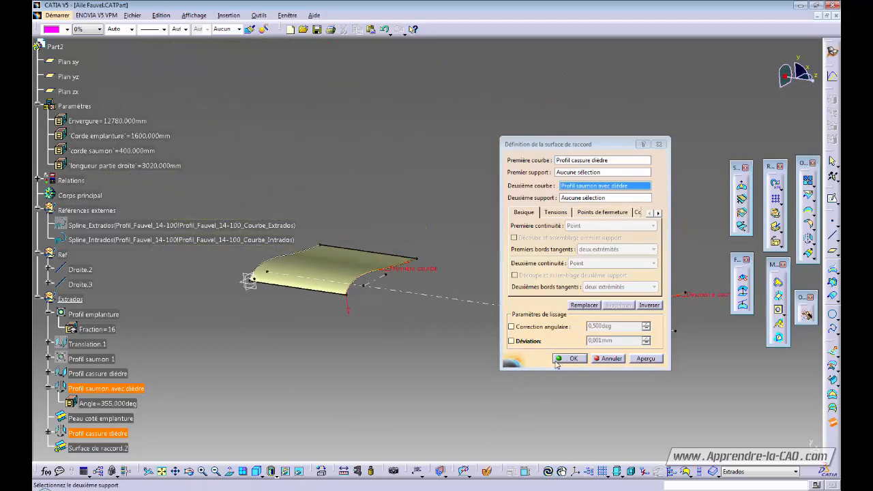
click(571, 359)
middle_drag(503, 301, 331, 341)
click(396, 344)
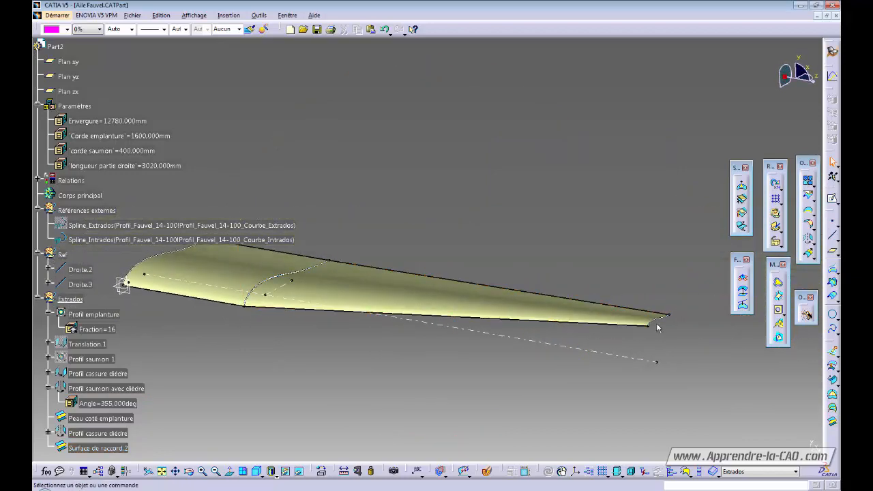
Test a 315 deg angle for Profil saumon avec dièdre at the dihedral-break joint and undo the change.
double_click(109, 402)
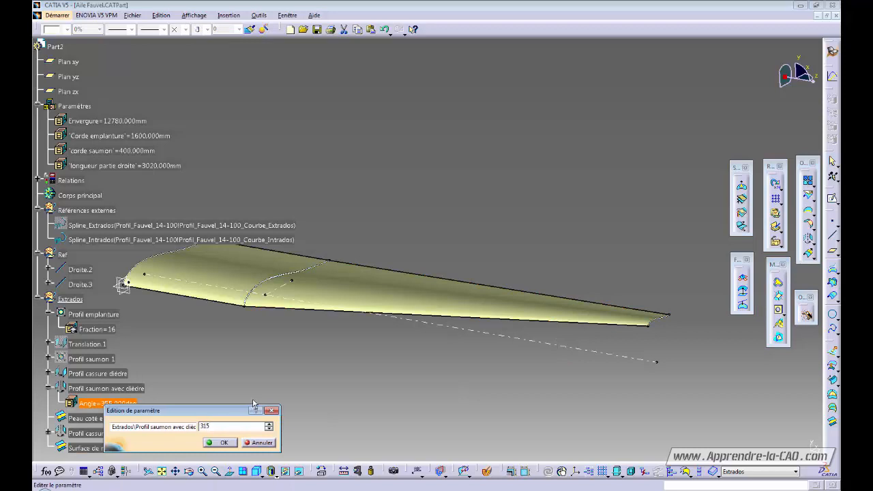
text(315)
key(Return)
middle_drag(287, 390, 405, 254)
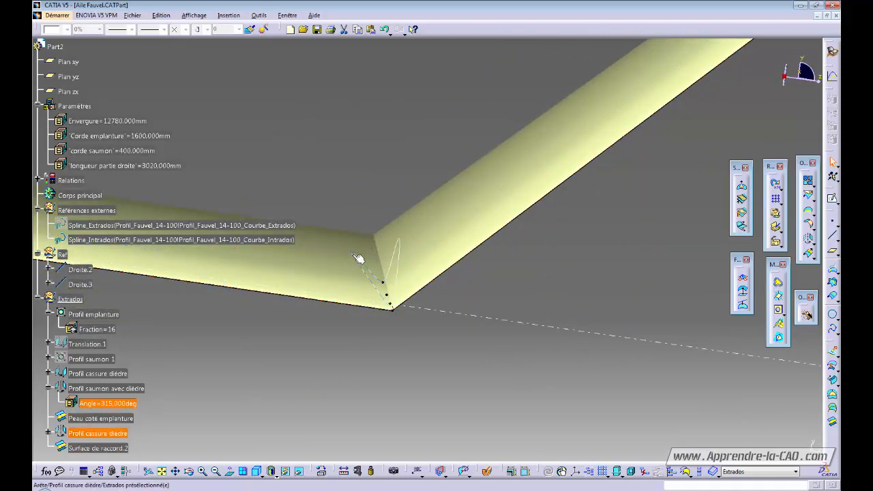
mouse_move(359, 364)
middle_down()
mouse_move(357, 354)
mouse_move(355, 362)
middle_up()
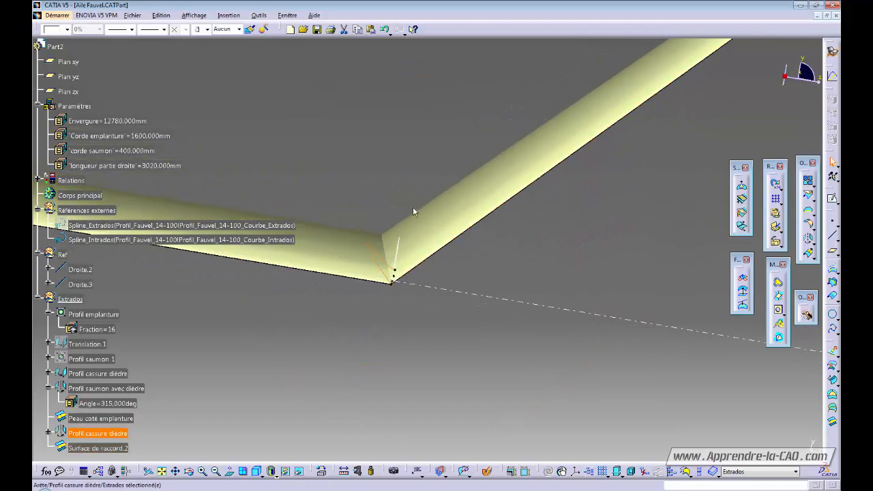
middle_drag(485, 241, 511, 276)
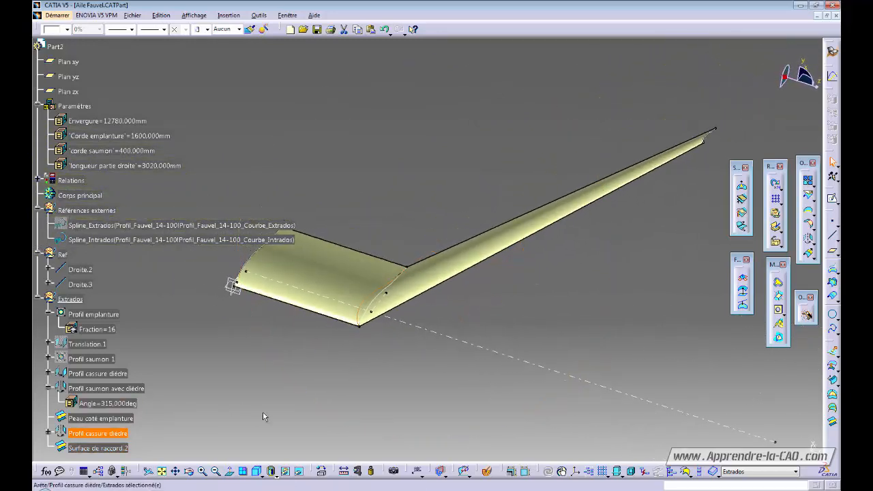
key(ctrl+z)
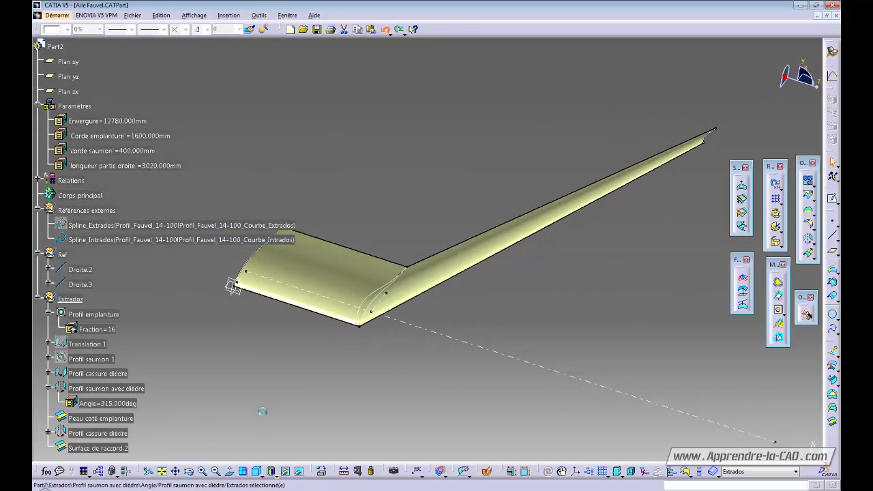
middle_drag(414, 366, 487, 286)
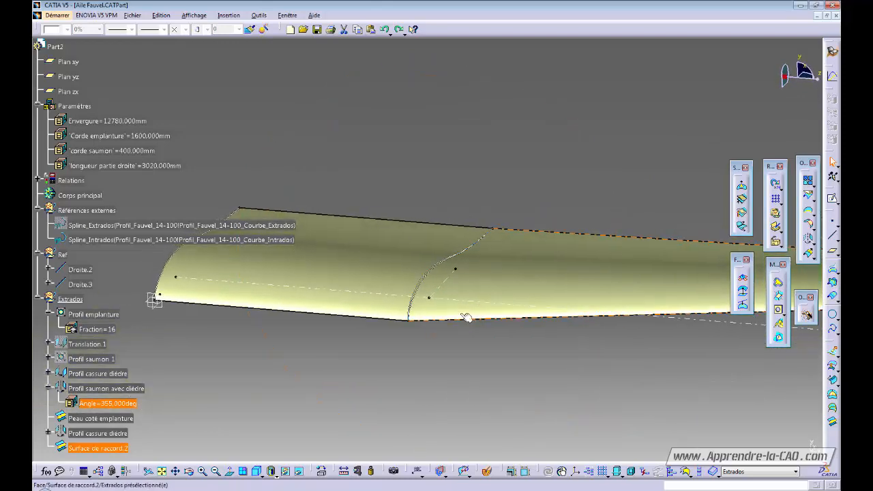
Colour the root-side surface Peau coté emplanture bright green.
click(495, 282)
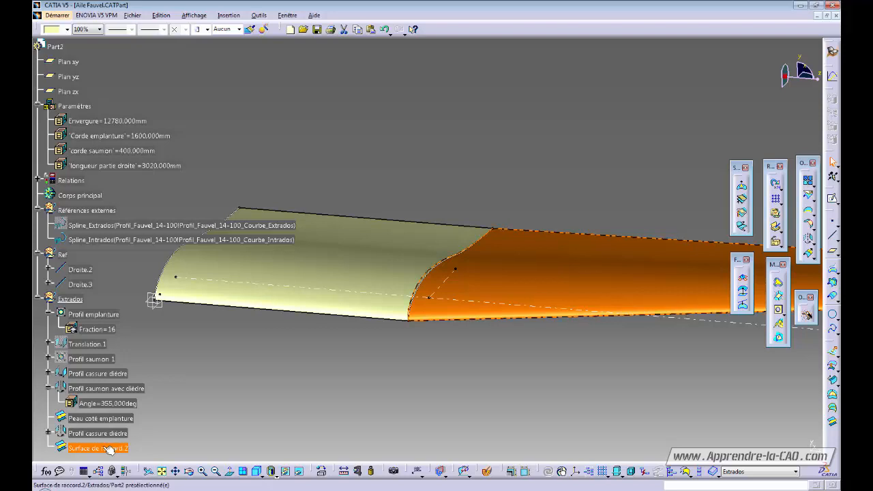
click(102, 418)
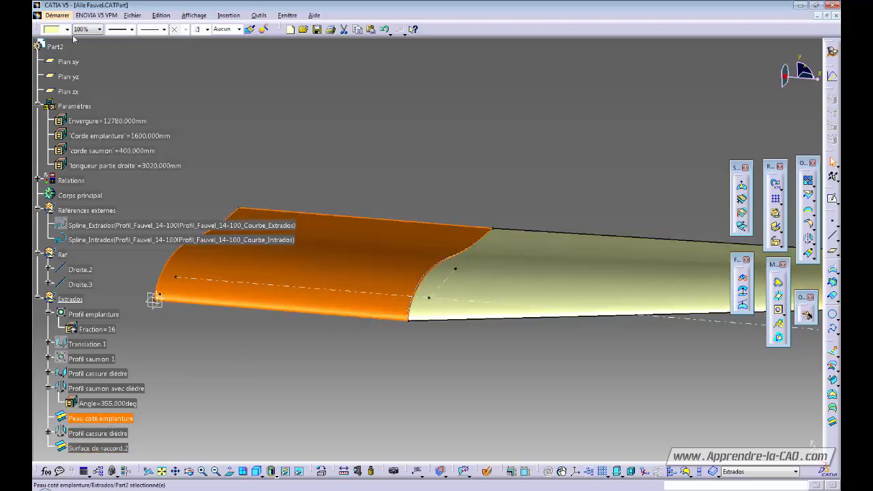
click(67, 29)
click(54, 197)
click(296, 148)
Colour the tip-side blend surface cyan.
click(503, 293)
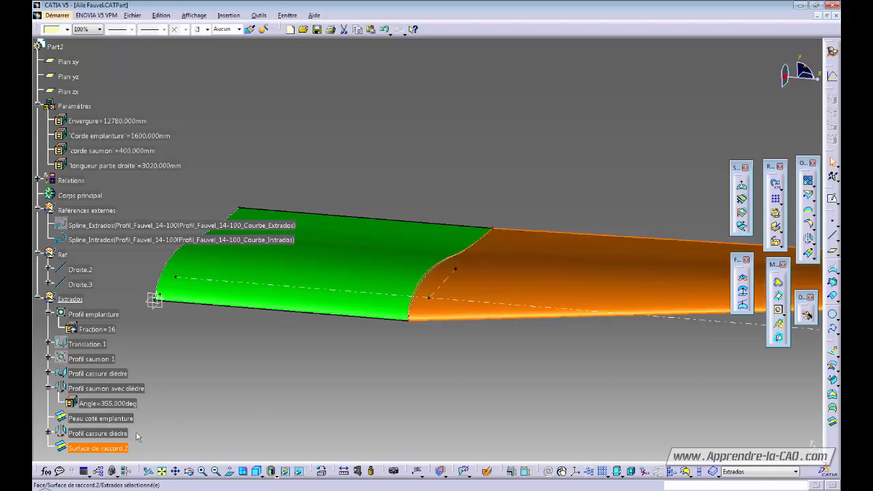
click(107, 447)
click(68, 29)
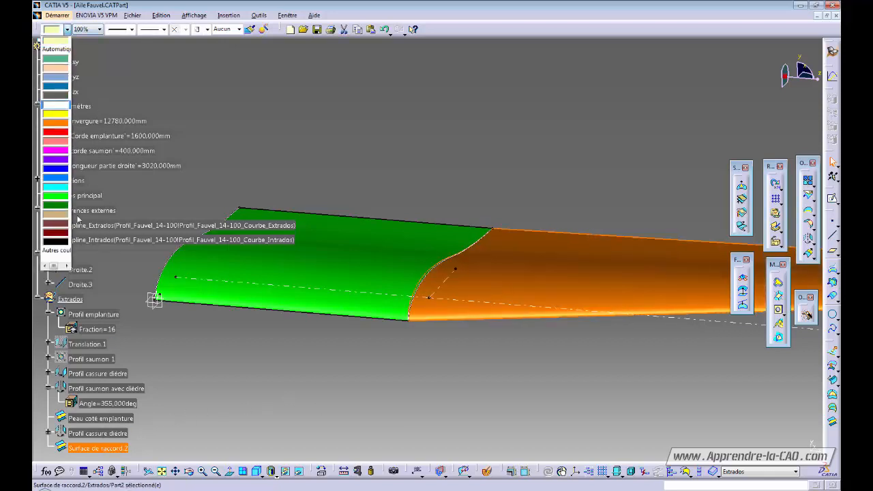
click(59, 191)
click(417, 172)
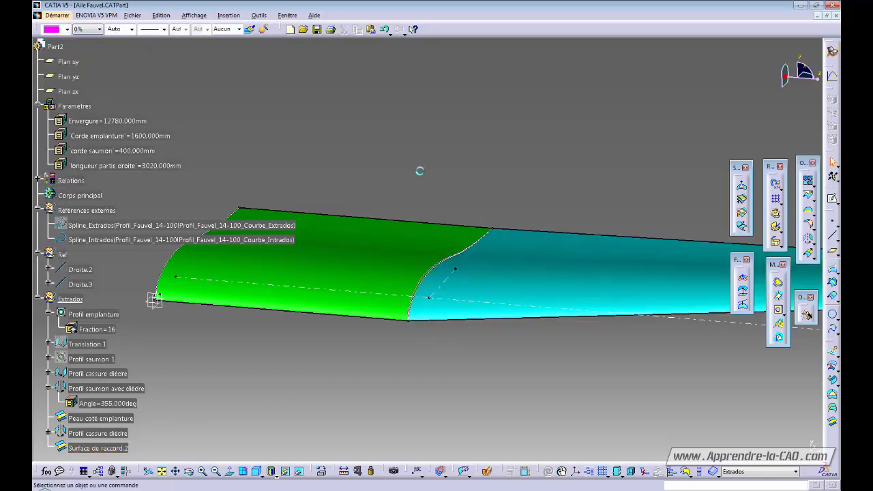
Examine the joint between the two coloured surfaces and rename the tip-side blend surface as Peau coté dièdre.
middle_drag(392, 367, 397, 295)
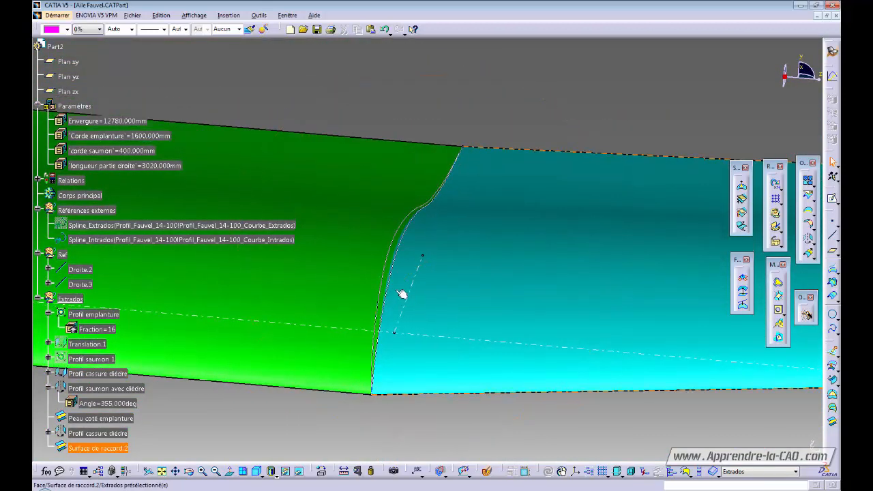
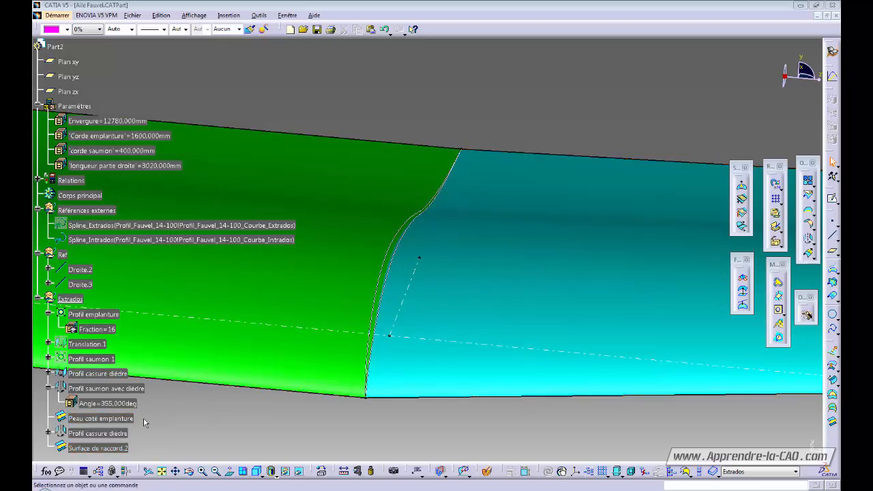
click(99, 449)
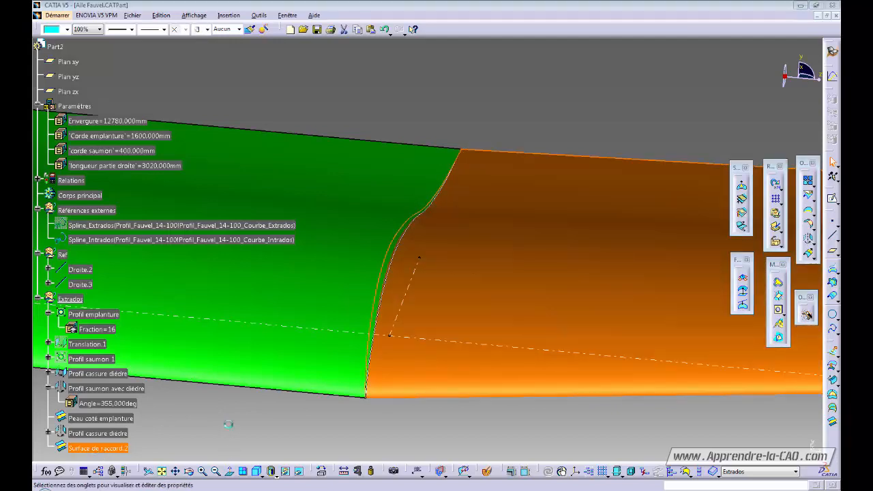
key(alt+Return)
text(Peau coté diè)
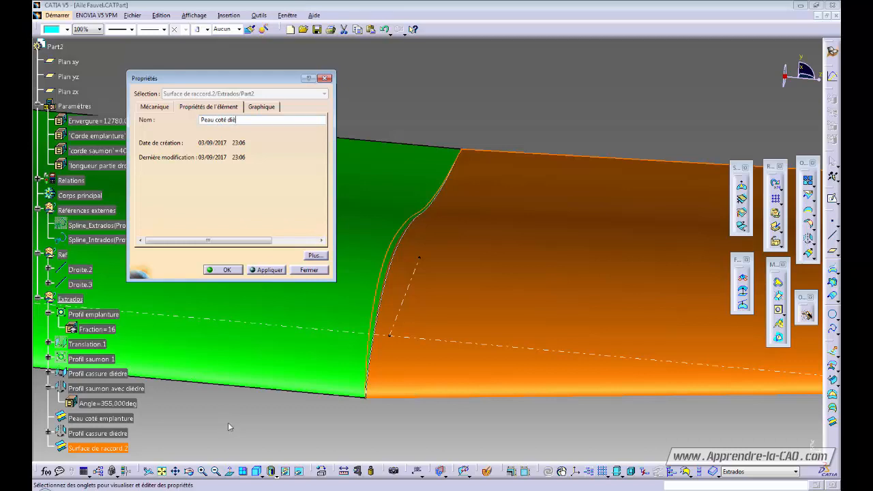
text(dre)
key(Return)
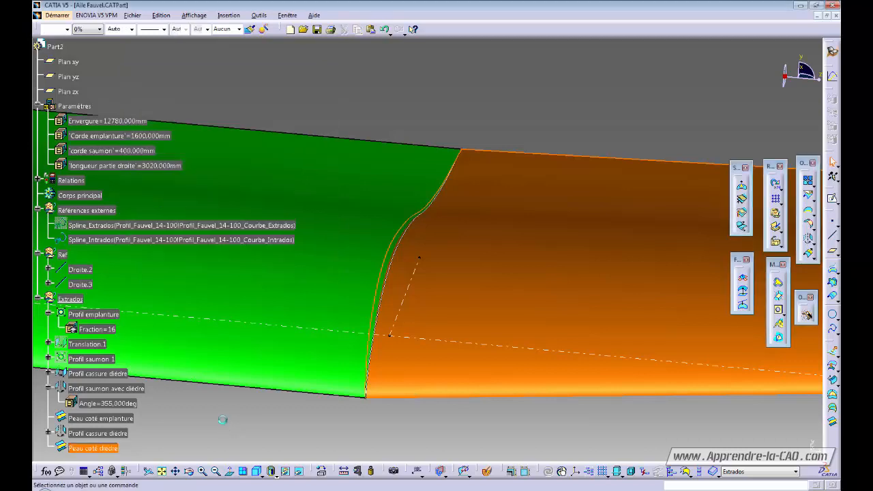
click(358, 412)
Create a plane parallel to Plan xy through the end vertex of Droite.3 at the dihedral break.
mouse_move(364, 372)
middle_down()
mouse_move(391, 374)
mouse_move(375, 363)
mouse_move(365, 375)
middle_up()
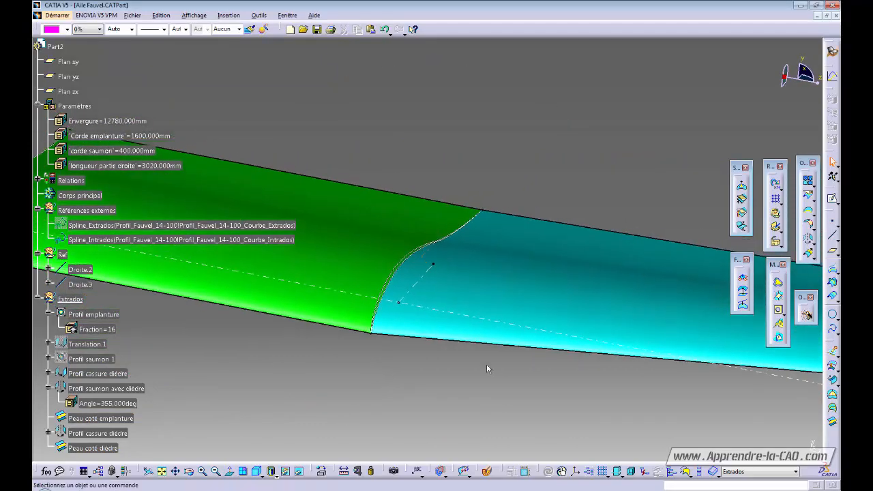
click(832, 252)
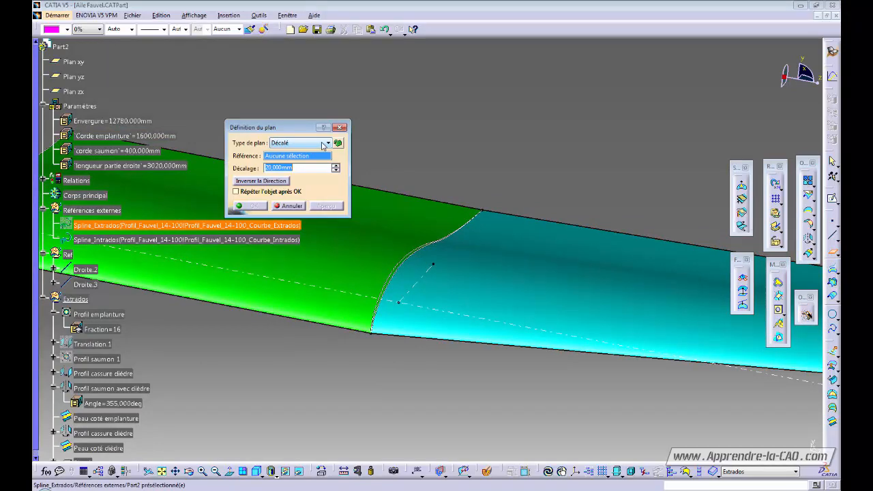
middle_drag(398, 273, 386, 398)
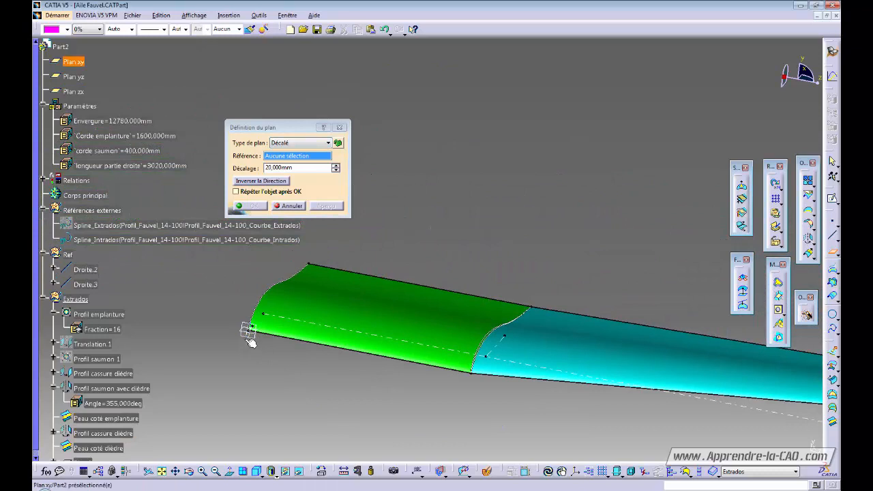
click(249, 338)
middle_drag(320, 357, 296, 354)
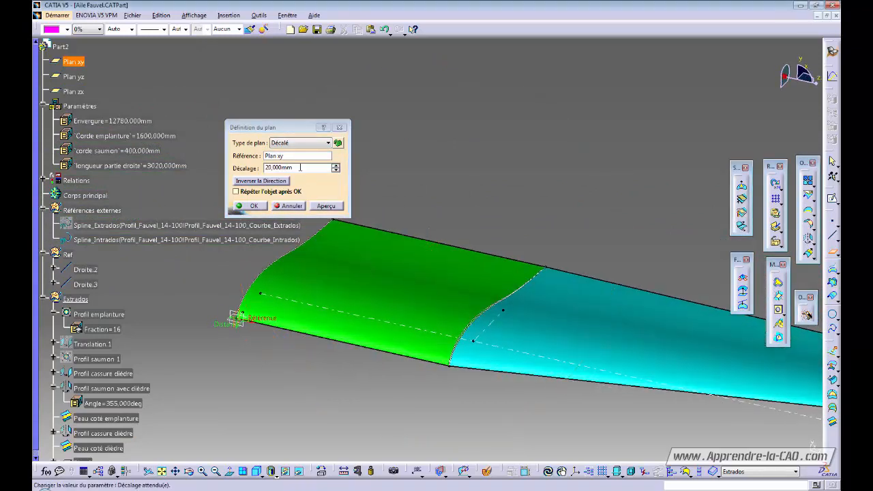
click(299, 143)
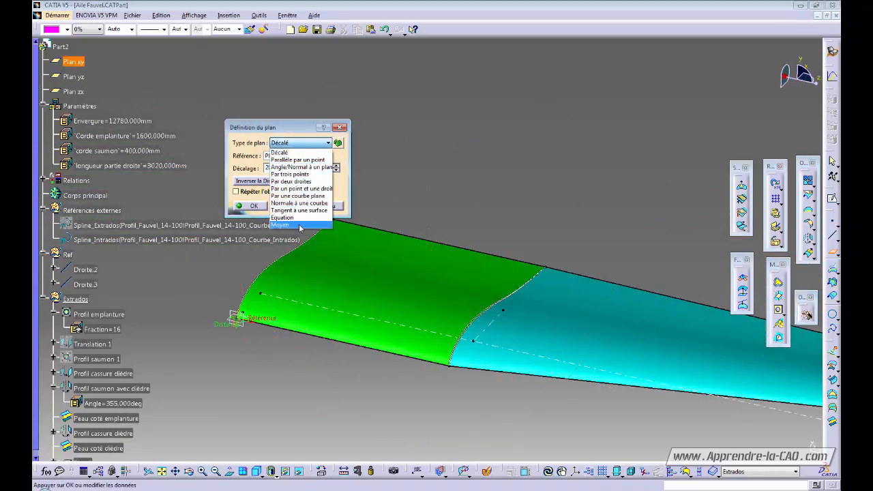
click(298, 160)
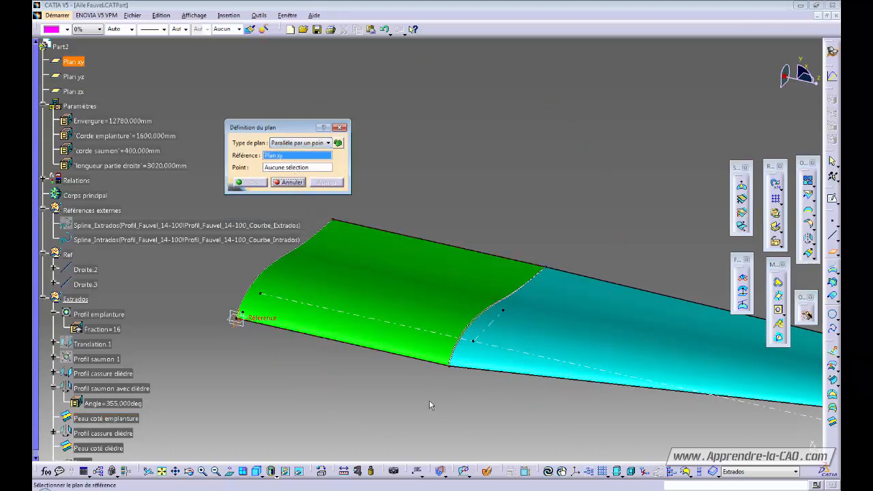
click(476, 342)
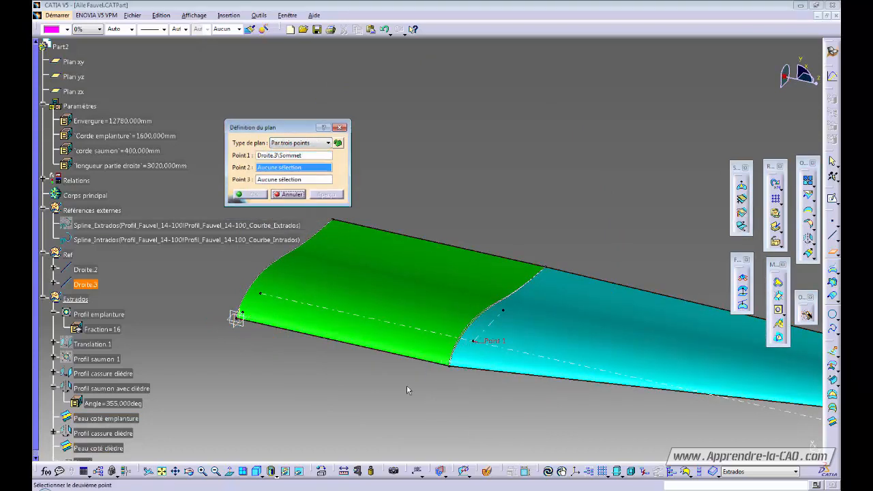
click(298, 143)
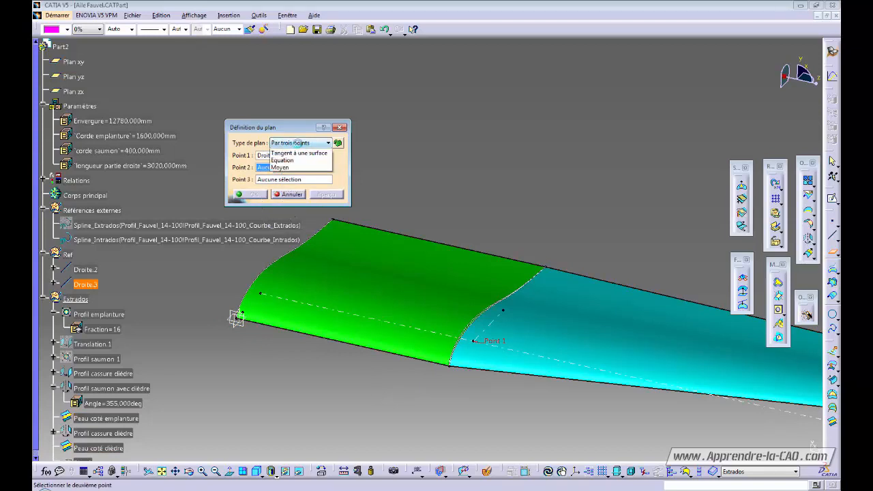
click(288, 160)
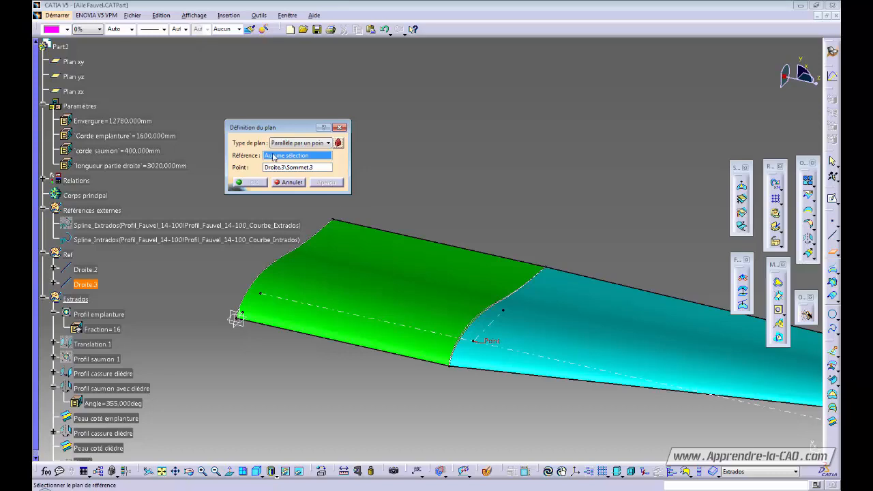
click(234, 322)
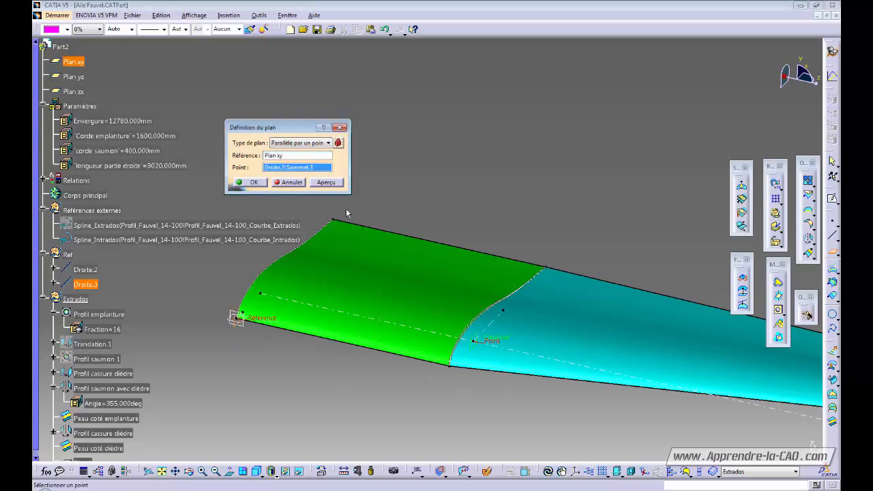
click(252, 182)
Set up an angled plane with Droite.3 as rotation axis and the new parallel plane as reference.
middle_drag(459, 336, 421, 338)
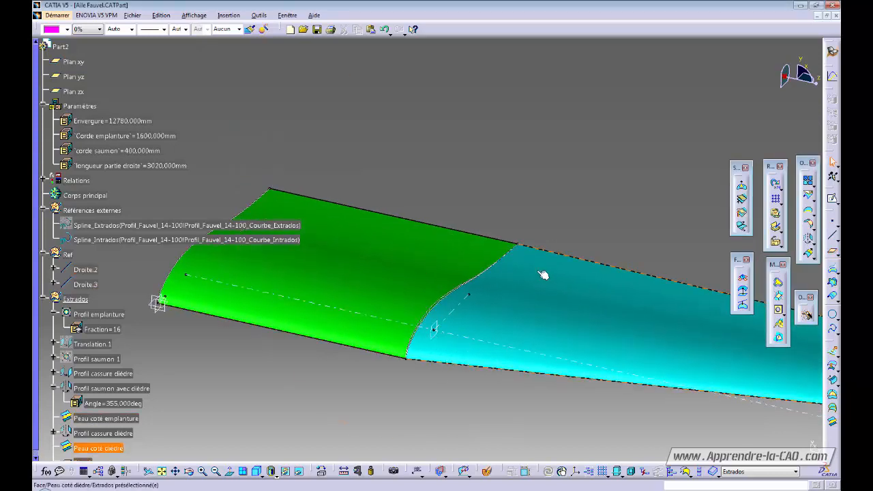
middle_drag(391, 377, 406, 373)
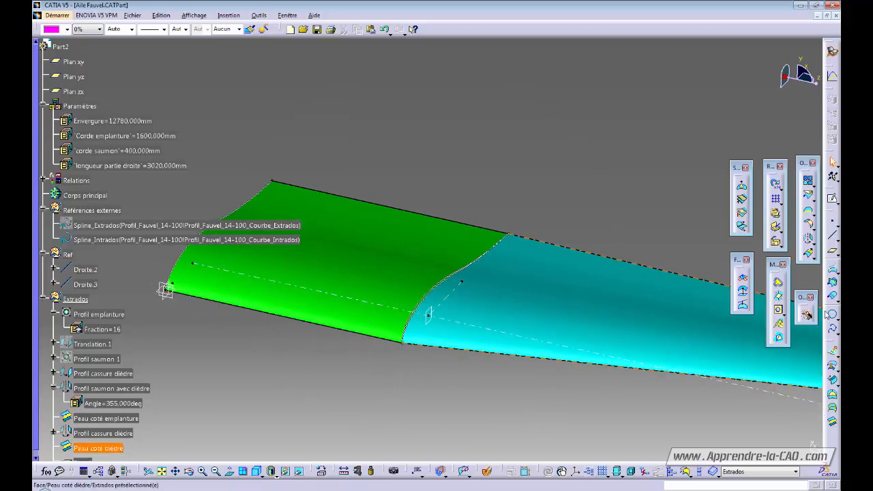
click(833, 250)
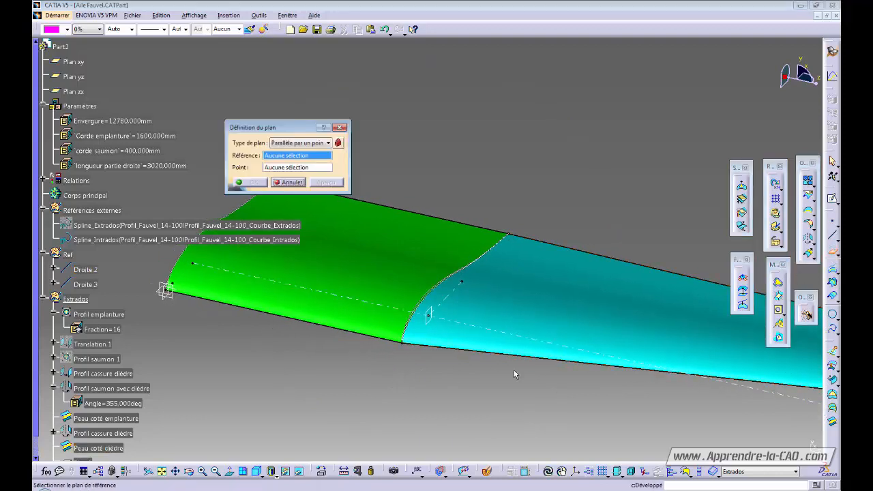
middle_drag(481, 372, 418, 385)
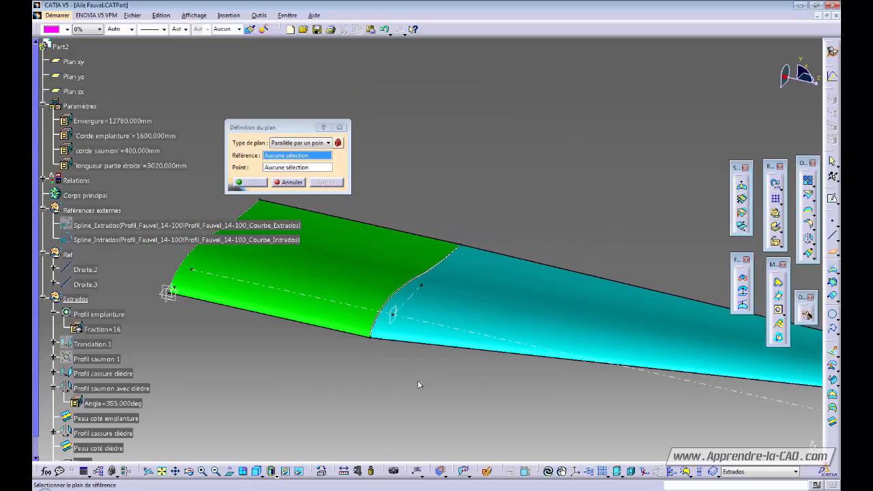
click(281, 143)
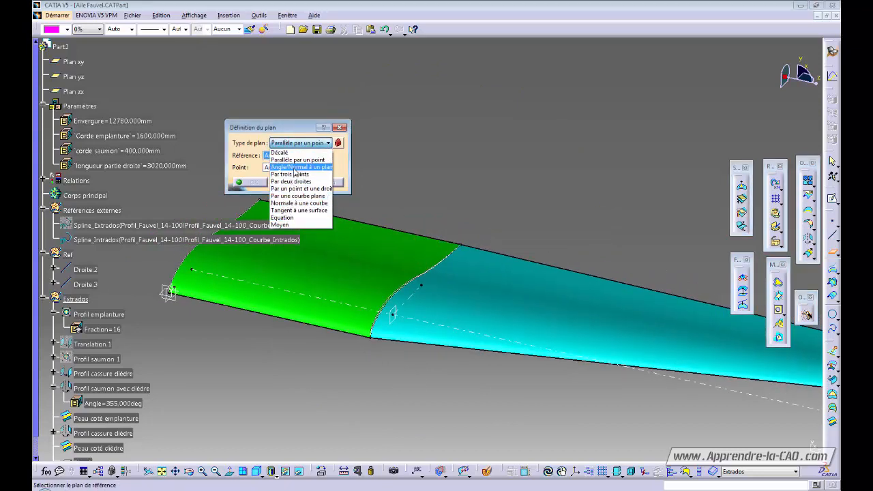
click(297, 166)
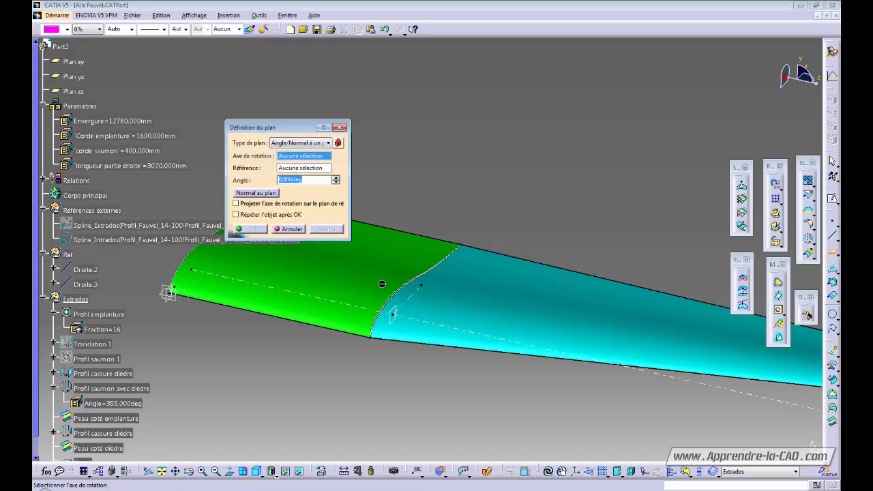
click(410, 292)
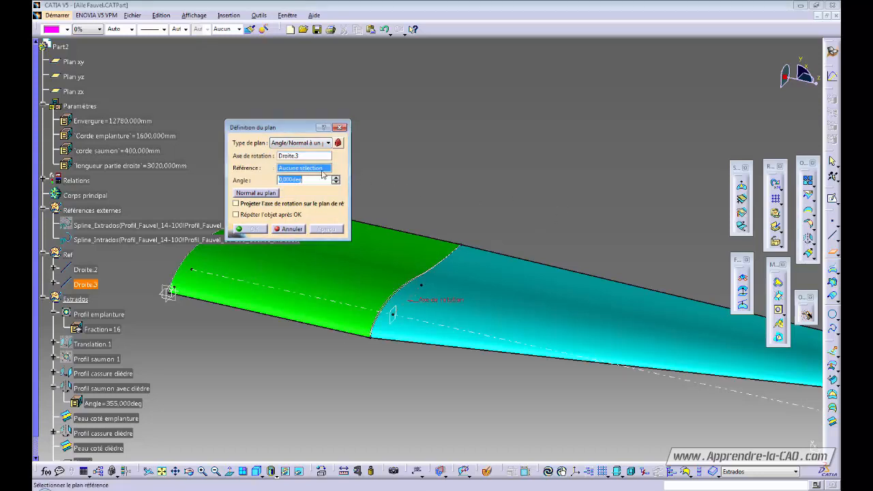
click(397, 307)
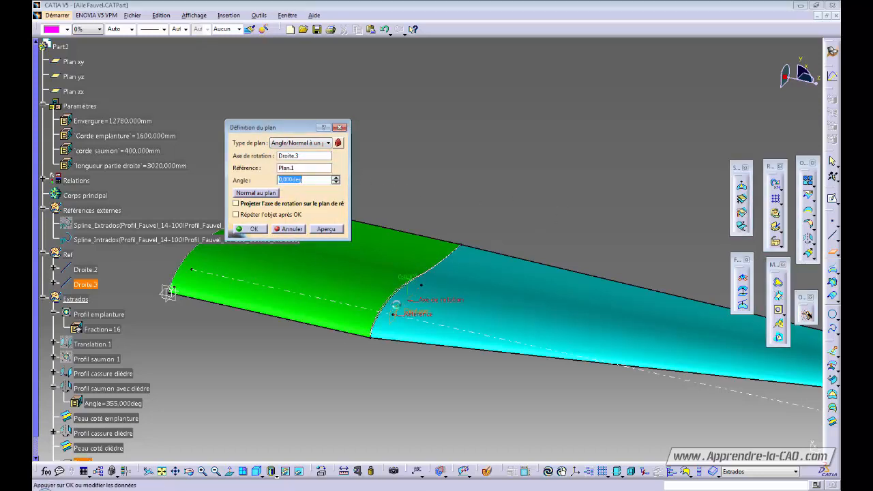
Link the plane's angle by formula to the angle of Profil saumon avec dièdre and create the plane.
right_click(308, 179)
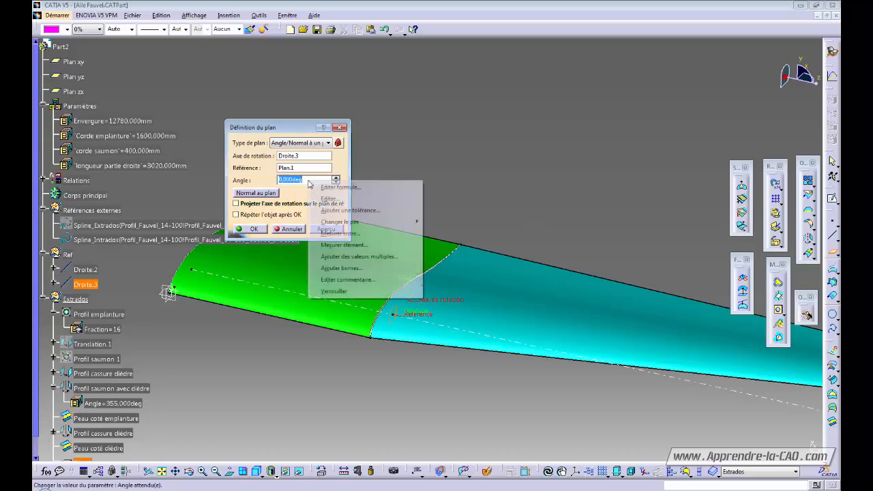
click(339, 186)
middle_drag(605, 208, 289, 110)
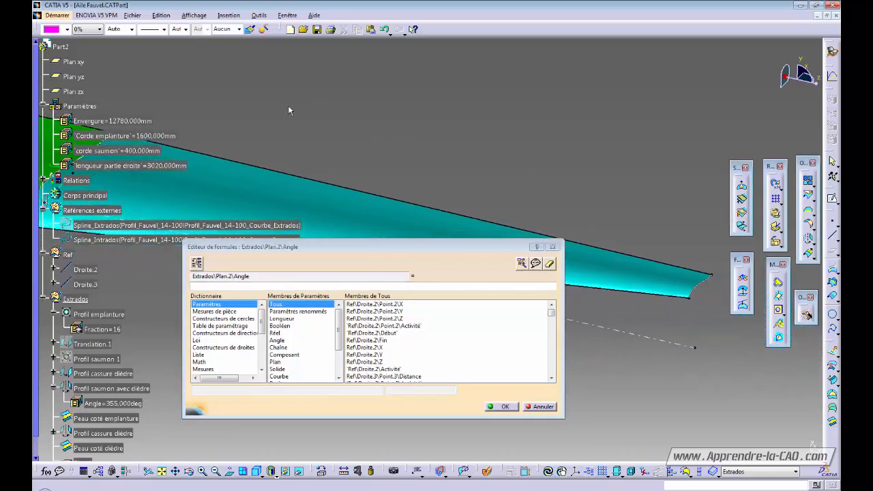
click(691, 287)
click(280, 318)
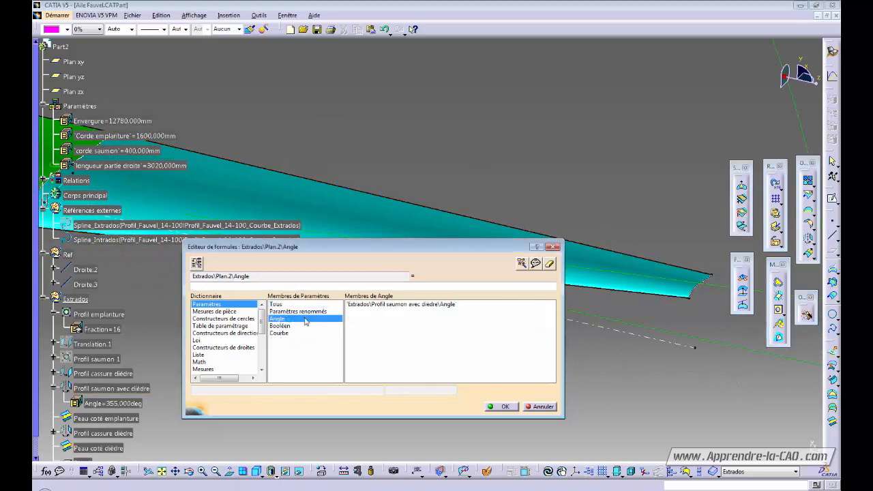
double_click(374, 306)
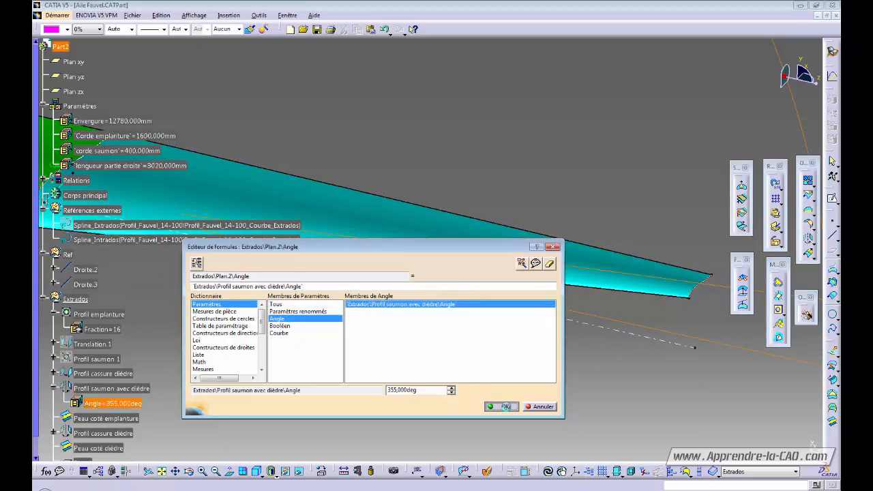
click(506, 407)
click(474, 285)
middle_drag(372, 235, 571, 305)
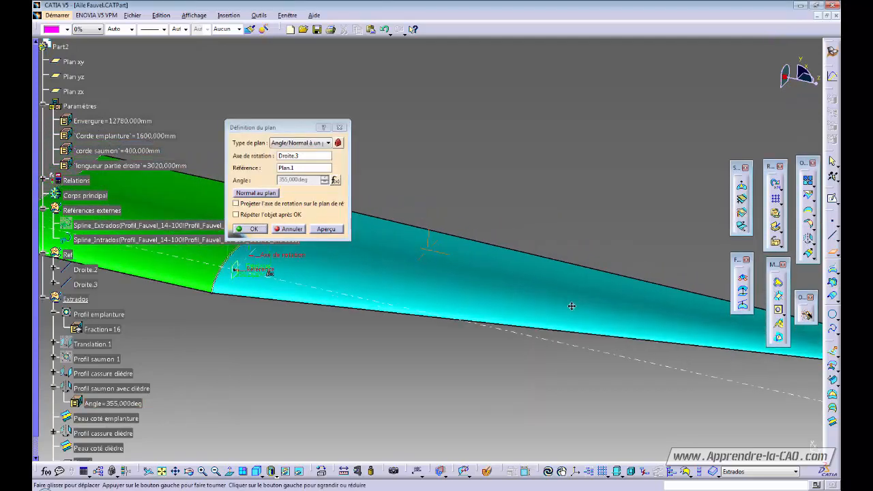
middle_drag(356, 281, 464, 301)
middle_drag(396, 285, 453, 304)
middle_drag(451, 294, 350, 269)
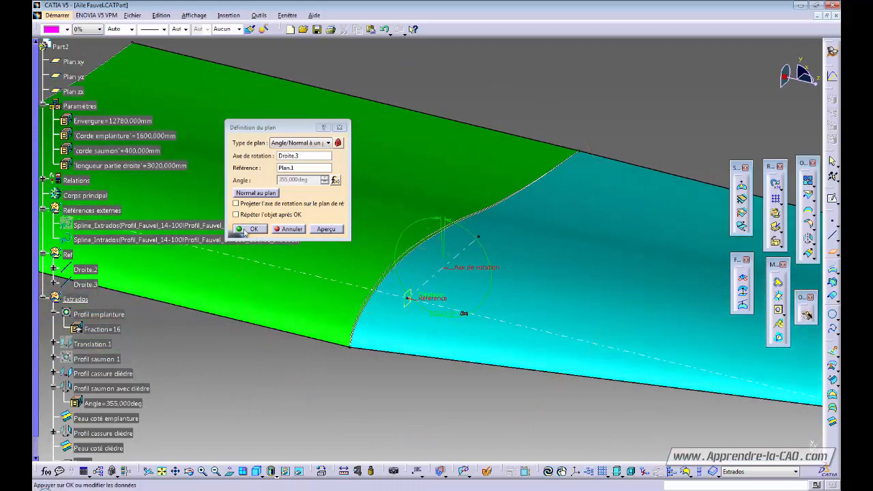
click(249, 230)
Move the parallel plane and the angled plane from the Extrados set to the Ref geometrical set.
middle_drag(249, 229, 442, 328)
drag(37, 346, 34, 410)
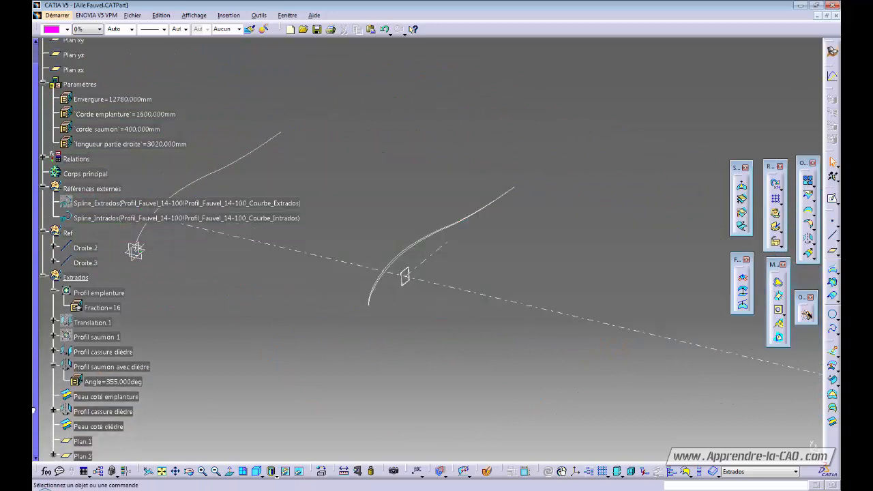
click(82, 442)
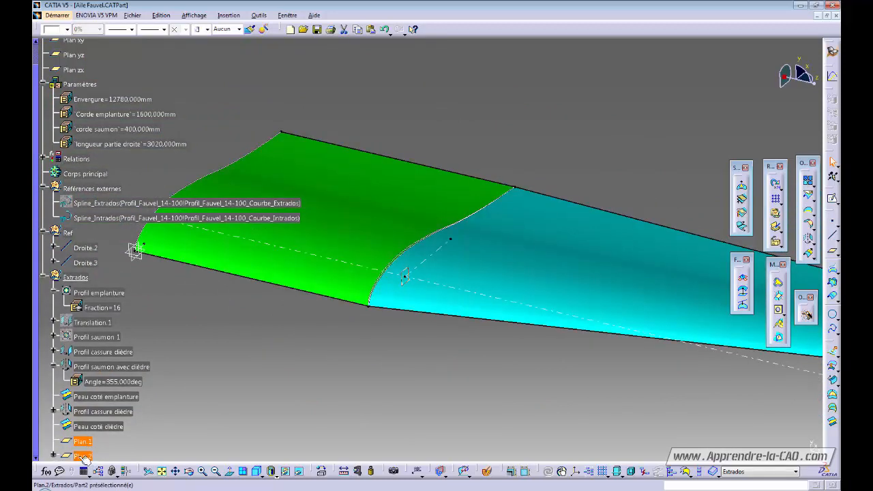
ctrl+click(82, 456)
right_click(82, 456)
mouse_move(128, 451)
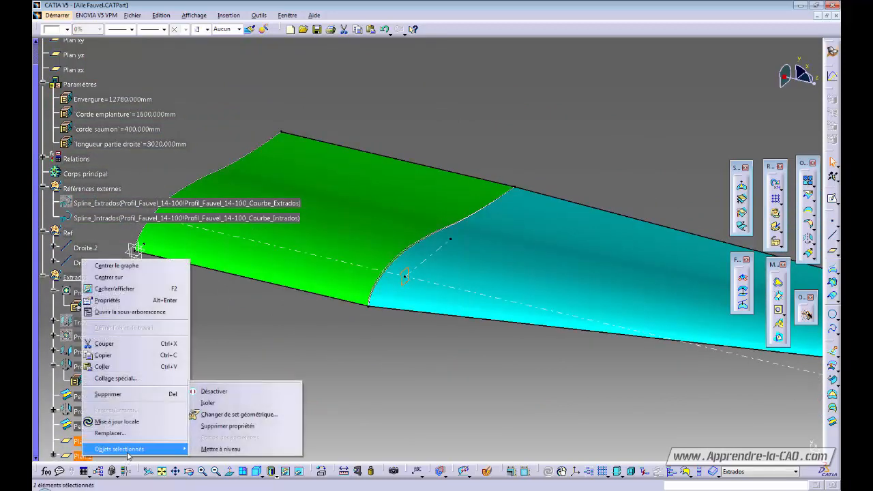
click(232, 414)
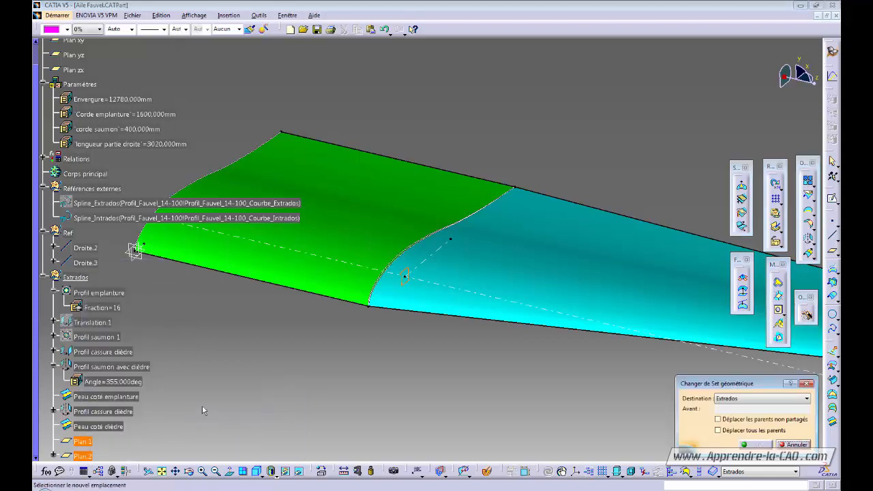
click(68, 233)
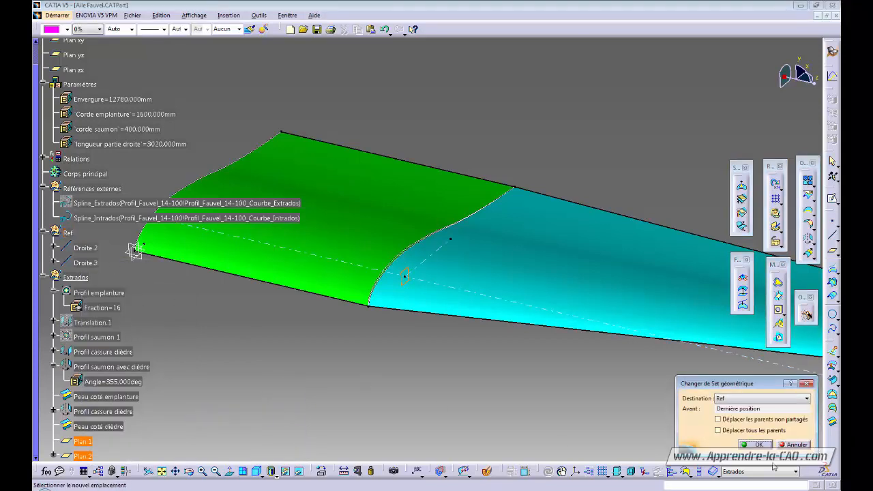
click(756, 444)
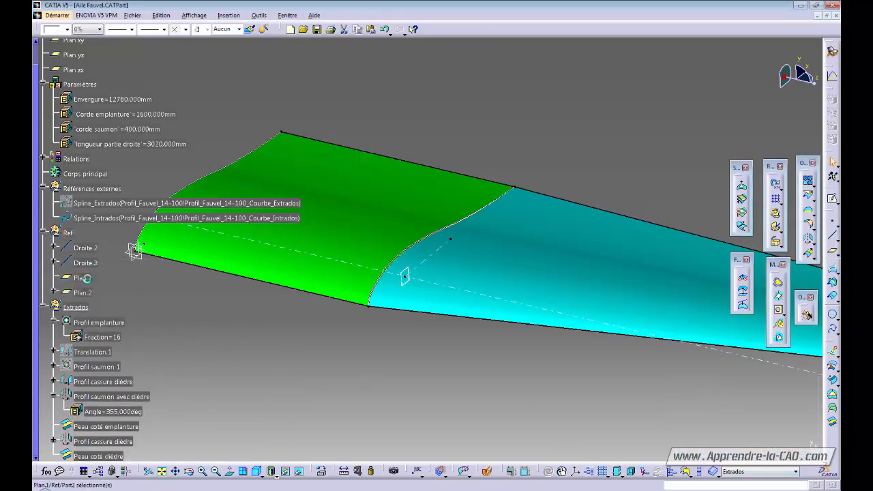
Rename the parallel plane in the Ref set as Plan decoupe dièdre 1.
key(alt+Return)
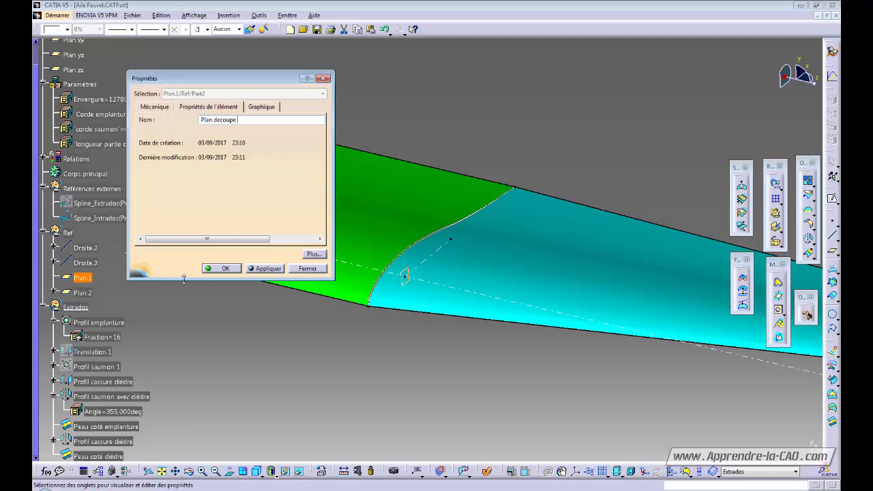
text(dièdre)
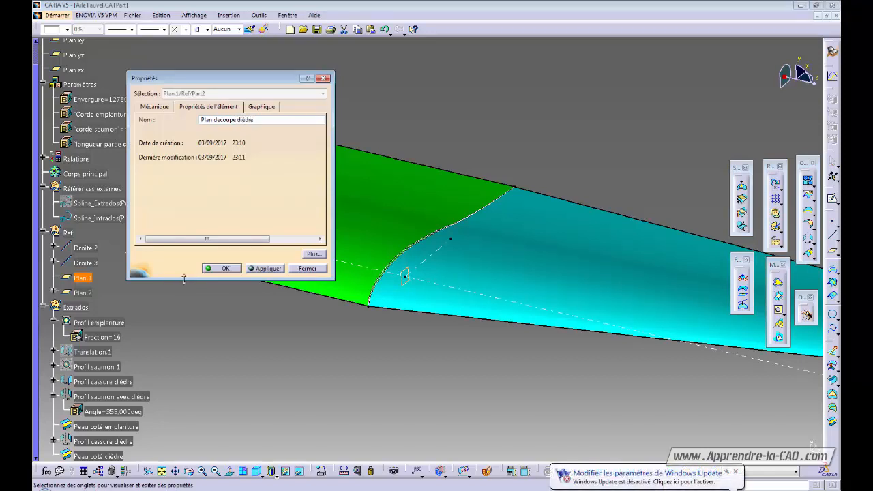
key(Return)
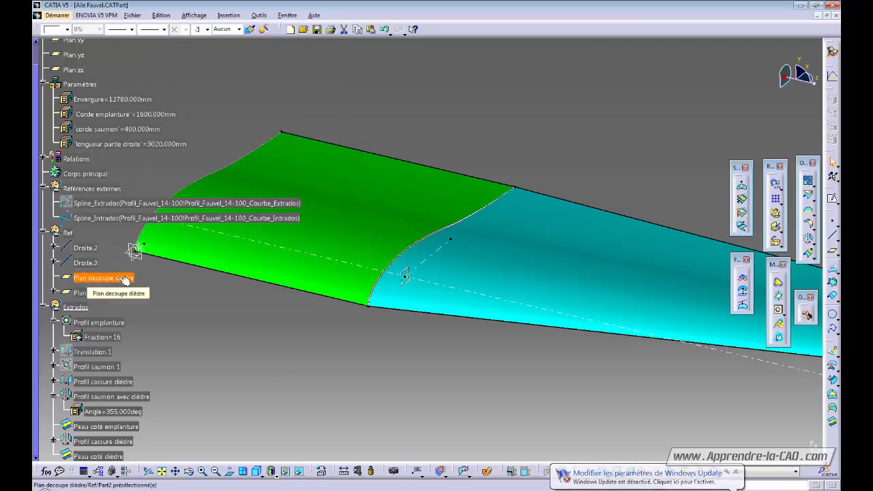
key(alt+Return)
key(End)
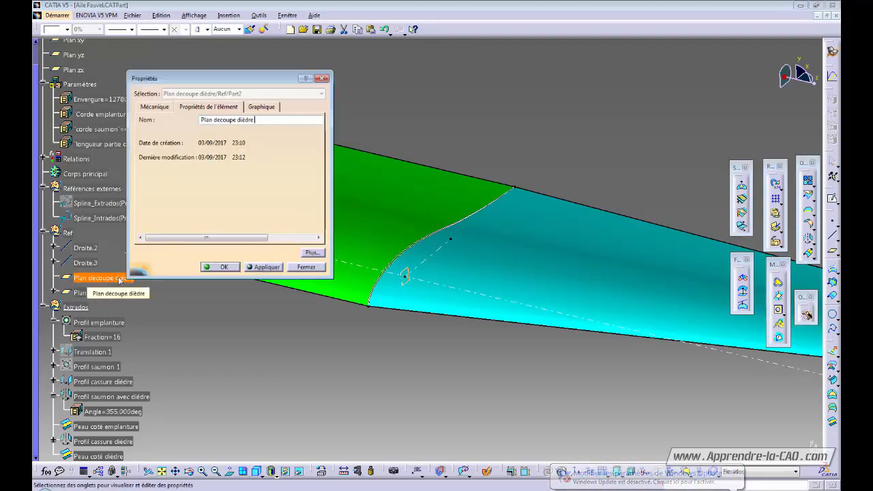
text(1)
key(Return)
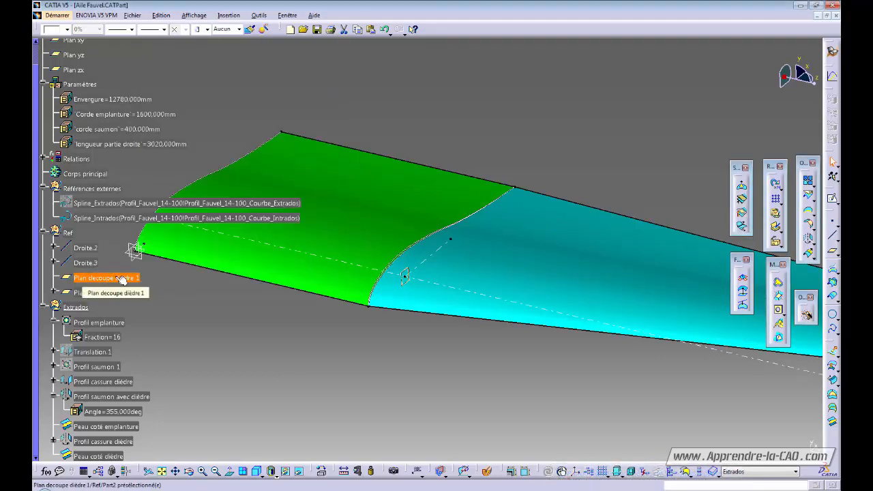
Rename the angled plane in the Ref set as Plan decoupe dièdre 2, reusing the first plane's name.
key(alt+Return)
key(ctrl+c)
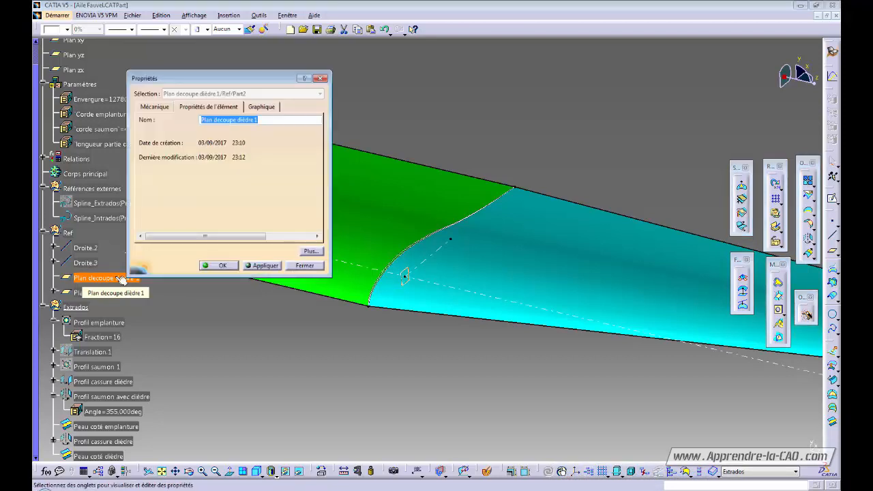
key(Escape)
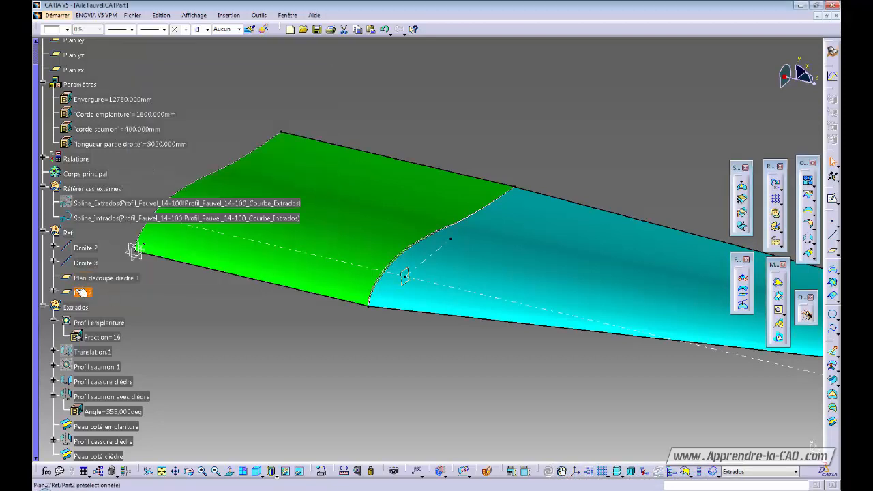
key(alt+Return)
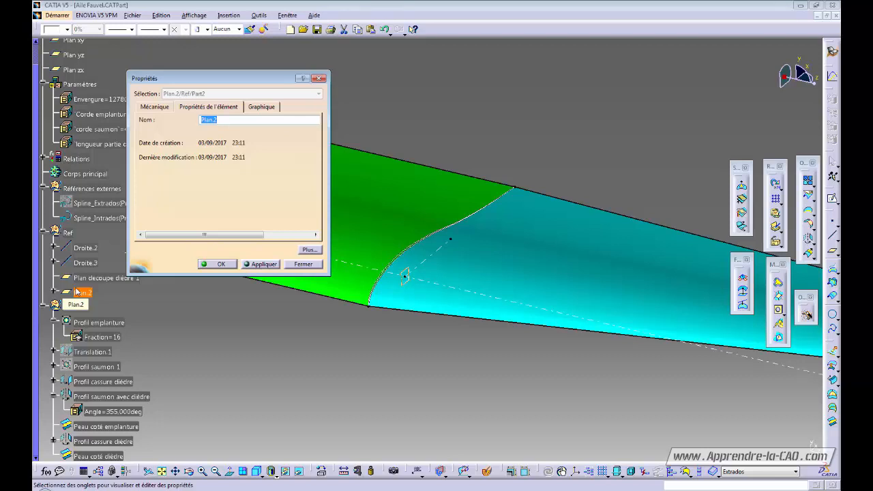
key(ctrl+v)
text(2)
key(Return)
click(232, 329)
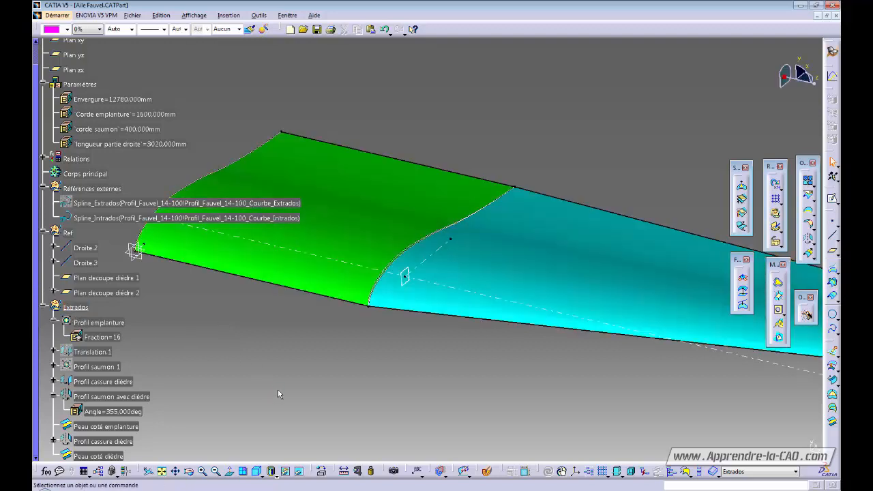
Split the Peau coté dièdre surface with Plan decoupe dièdre 1, keeping the tip-side part.
click(809, 199)
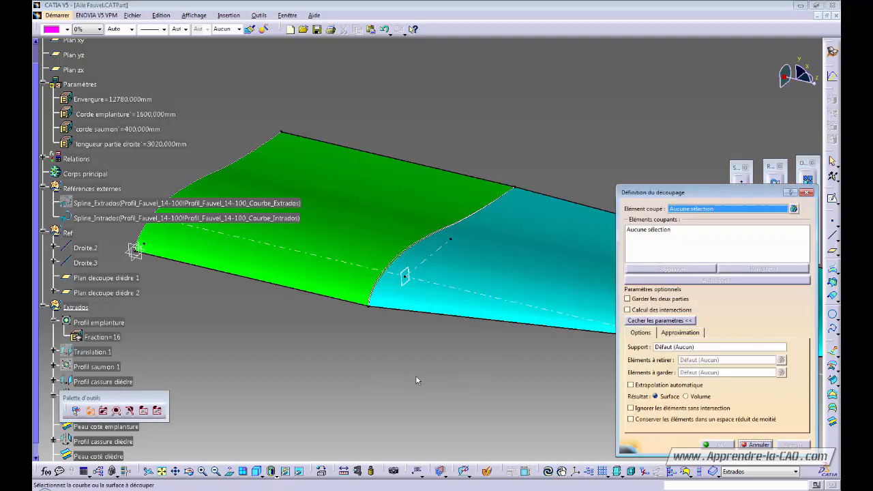
click(509, 263)
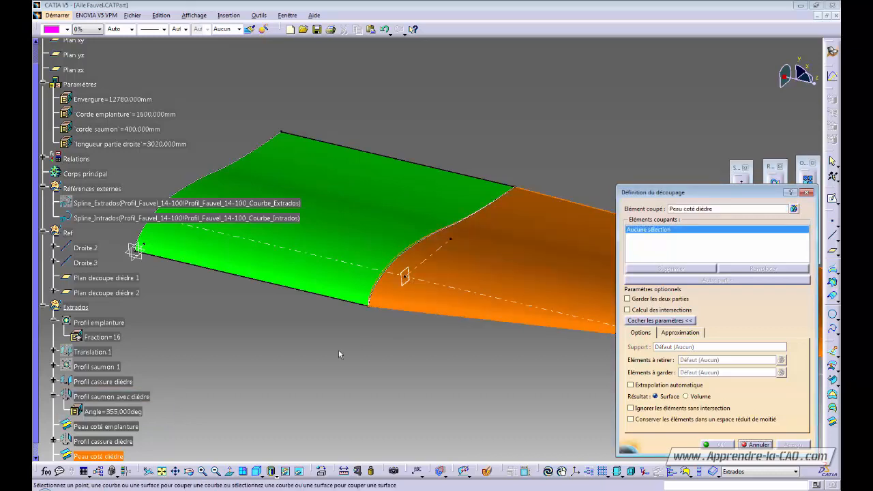
click(106, 278)
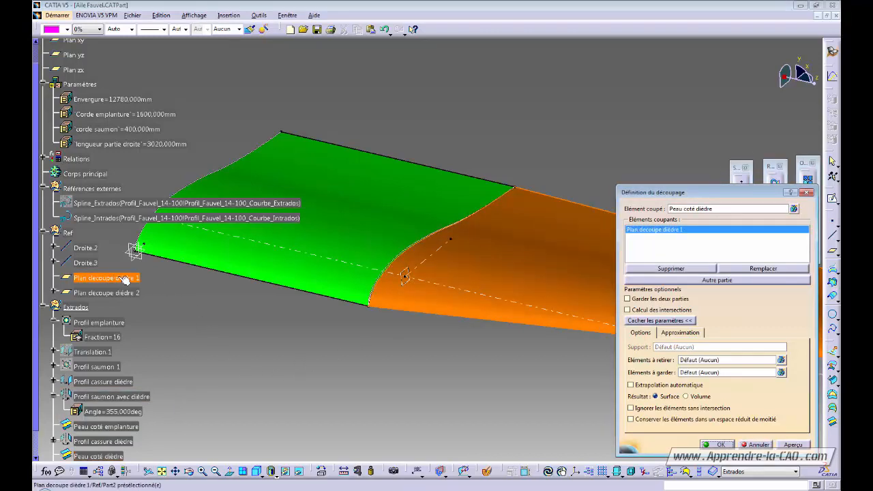
middle_drag(483, 362, 449, 344)
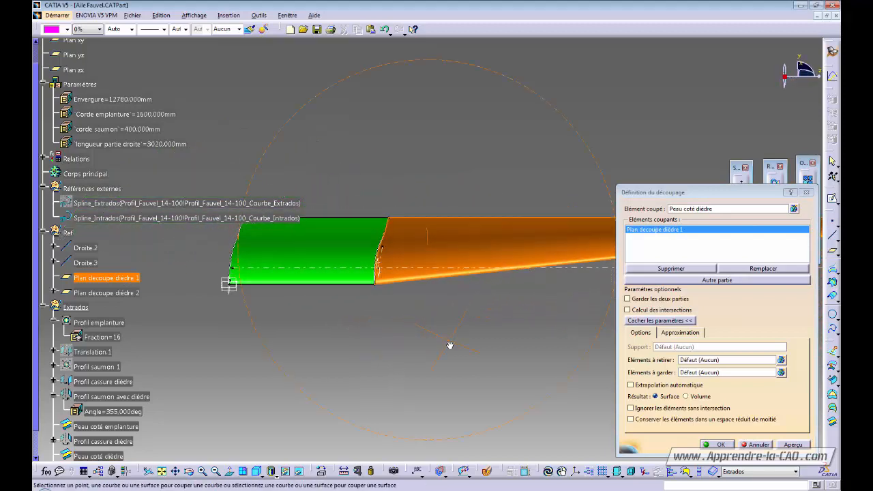
click(714, 444)
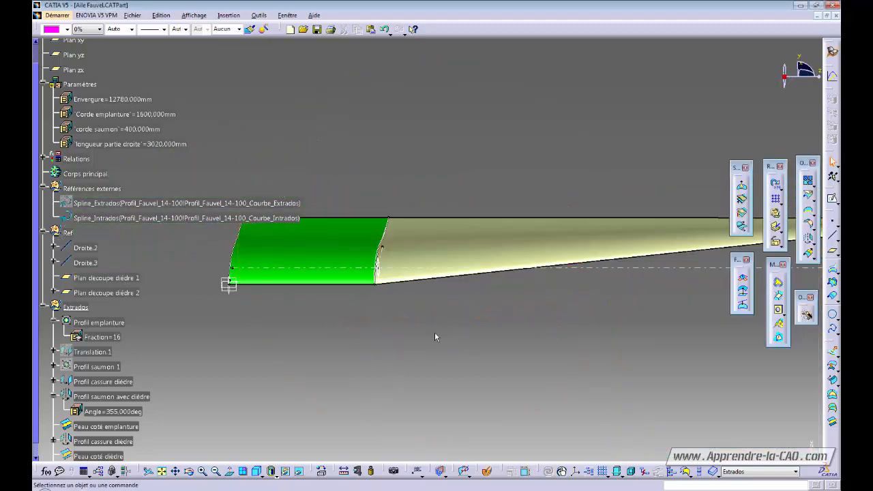
Split the Peau coté emplanture surface with Plan decoupe dièdre 2, switching the kept part to the root side.
middle_drag(418, 344, 376, 395)
click(105, 426)
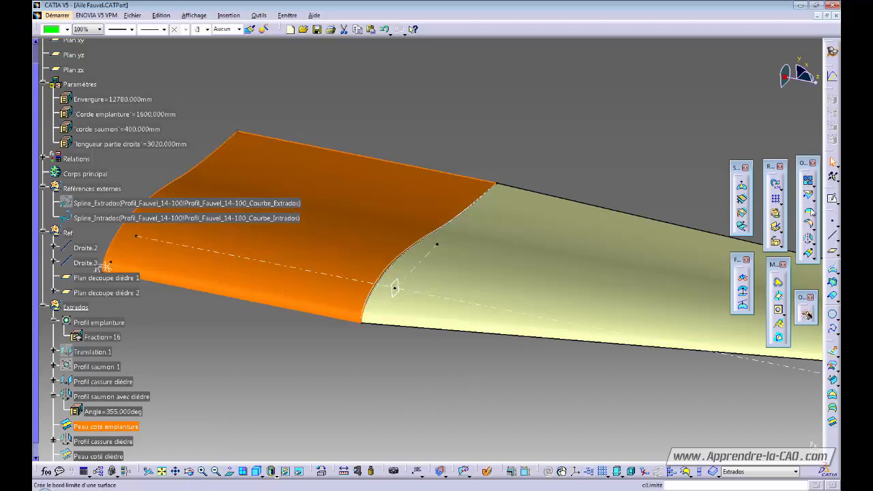
click(808, 195)
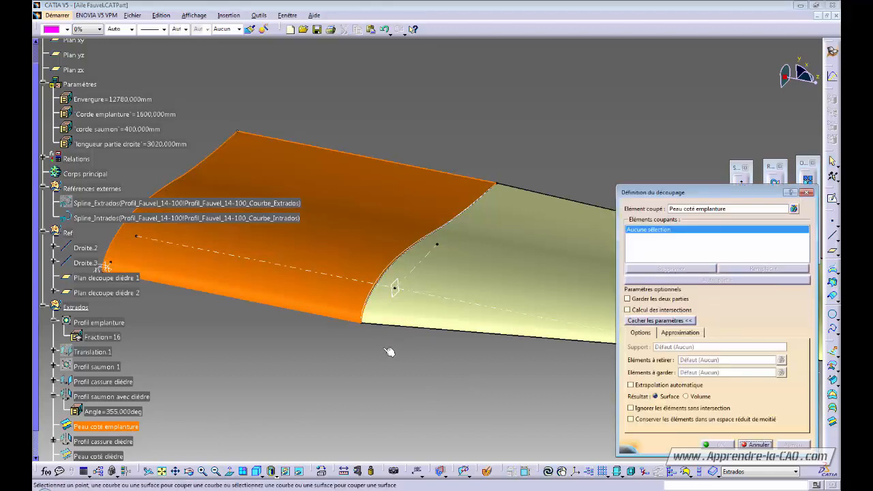
click(106, 294)
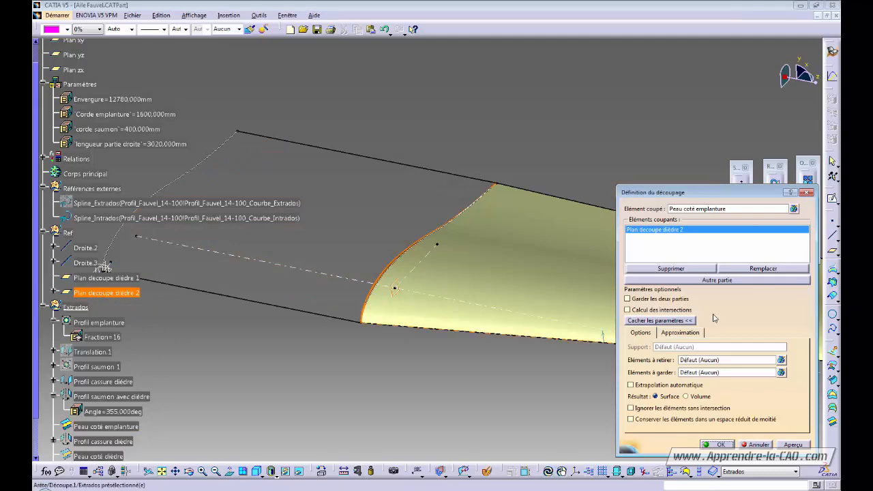
click(723, 281)
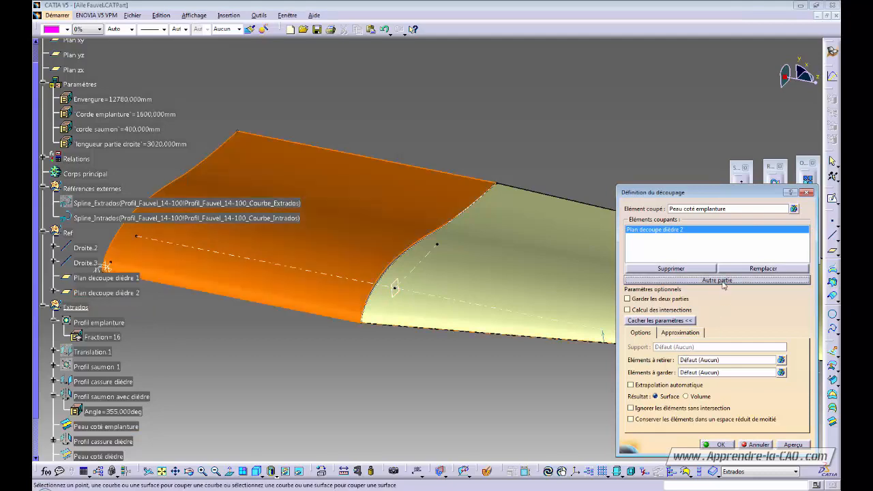
click(720, 444)
middle_drag(399, 283, 273, 397)
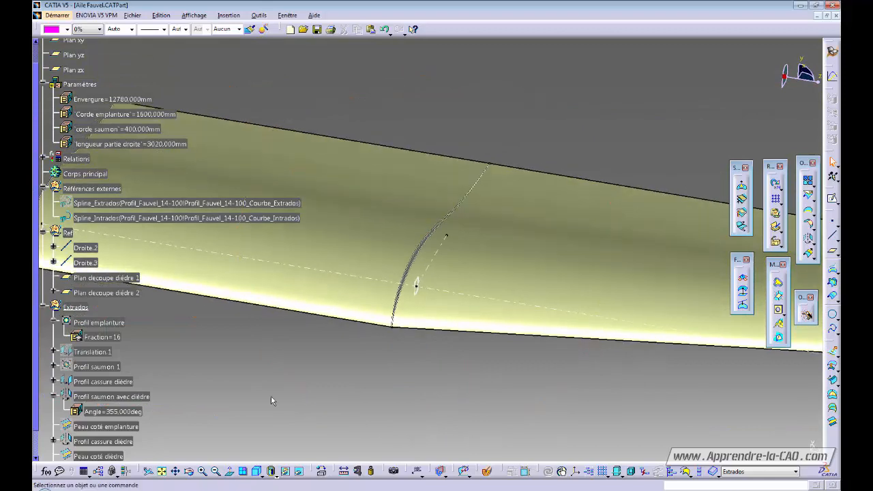
drag(35, 320, 34, 404)
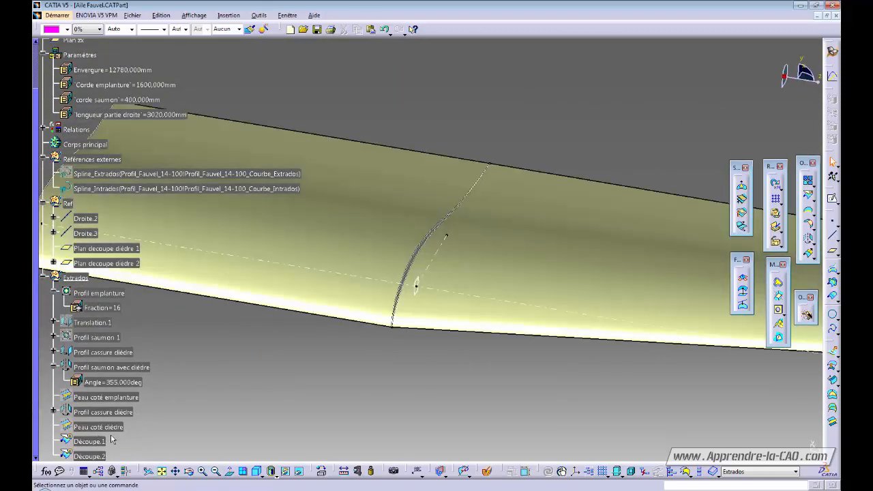
click(93, 443)
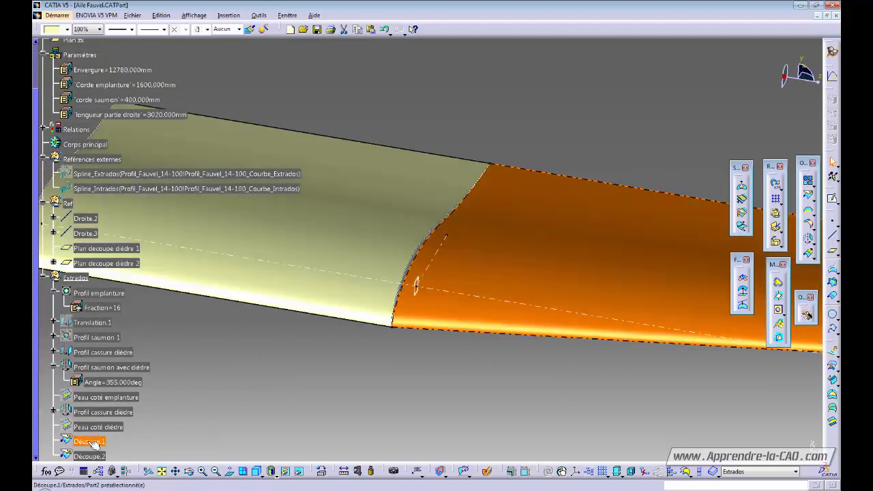
click(89, 456)
click(333, 395)
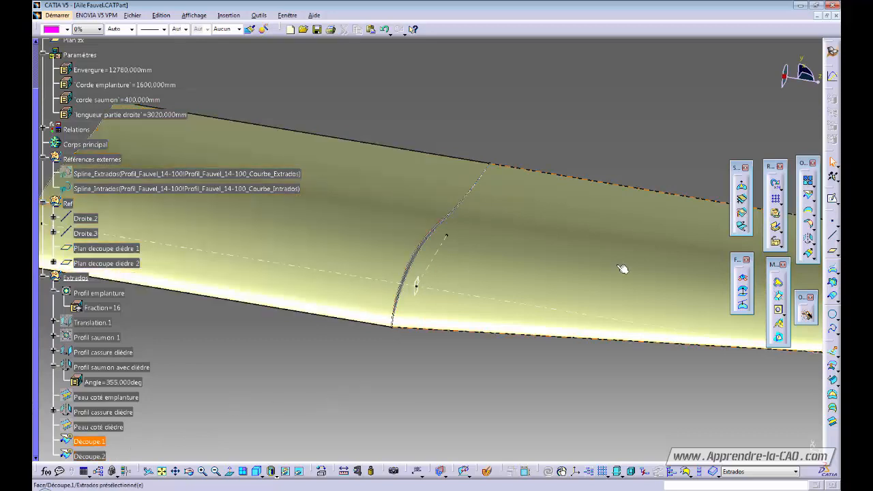
Start a blend surface and hide the Profil cassure dièdre curves that cover the split edges at the dihedral break.
click(833, 423)
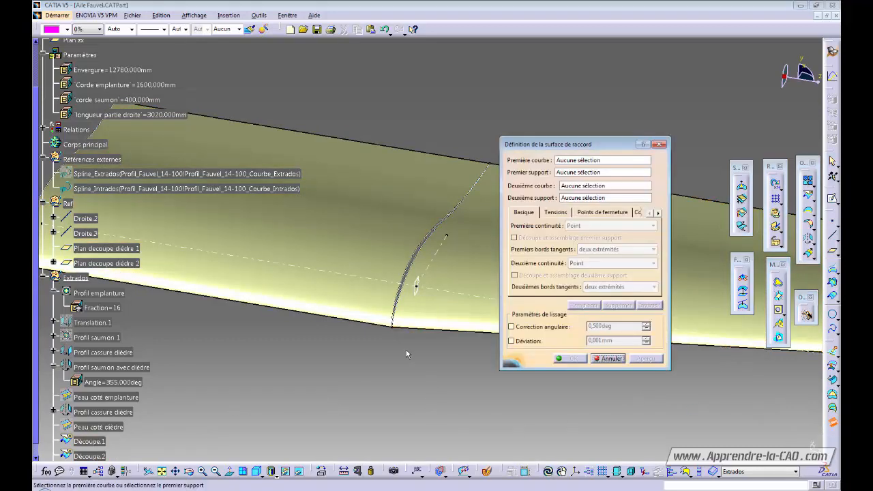
middle_drag(407, 358, 401, 272)
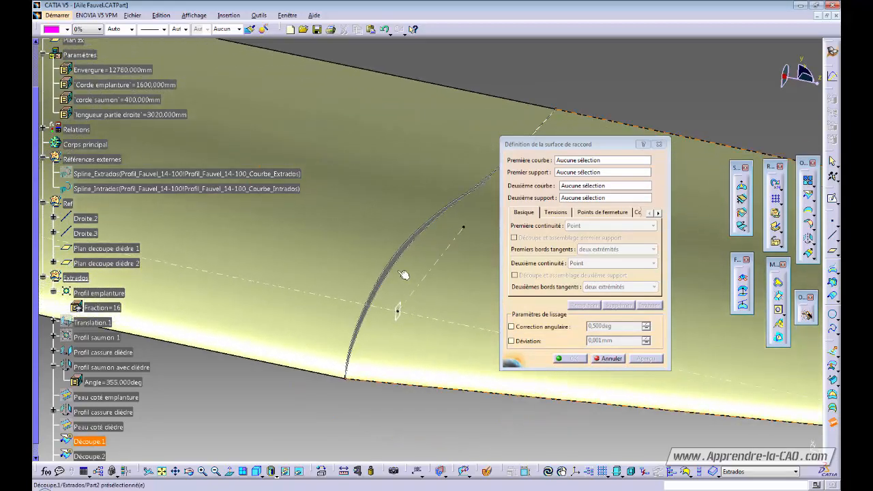
right_click(416, 236)
click(419, 254)
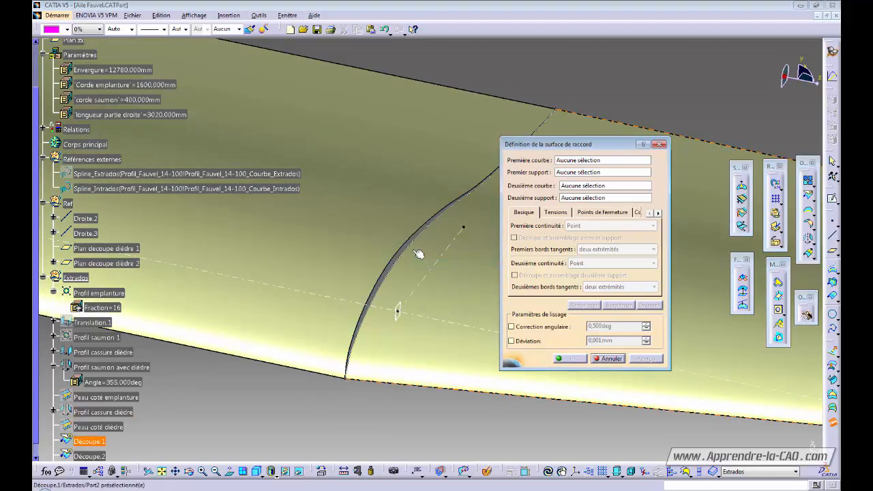
right_click(413, 245)
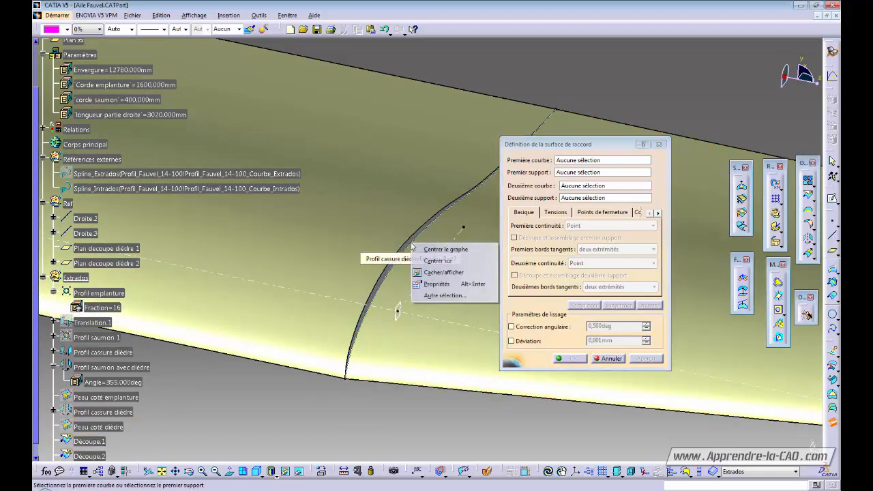
click(436, 274)
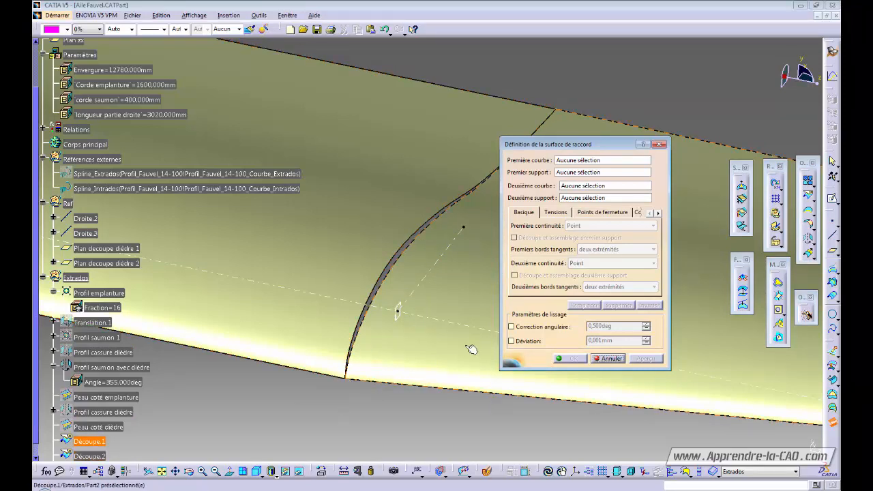
Set the blend between the split edges of Découpe.2 and Découpe.1, with each split surface as its edge's support, and preview it.
click(405, 246)
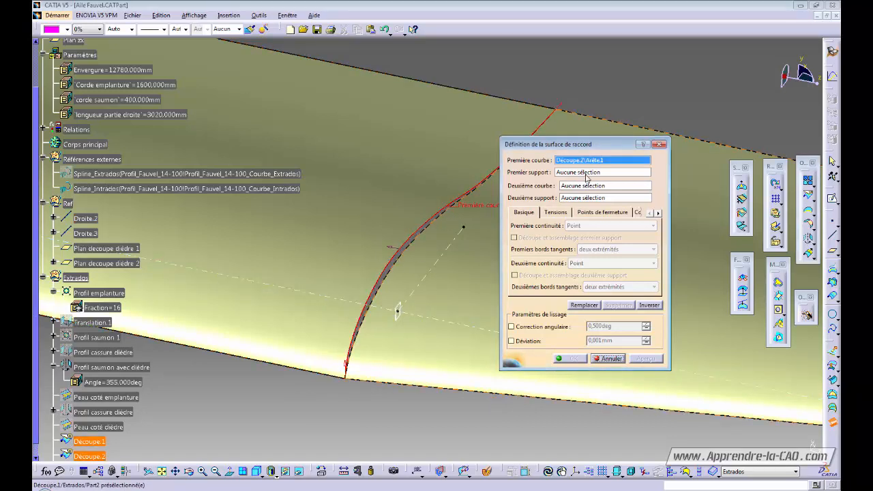
click(352, 225)
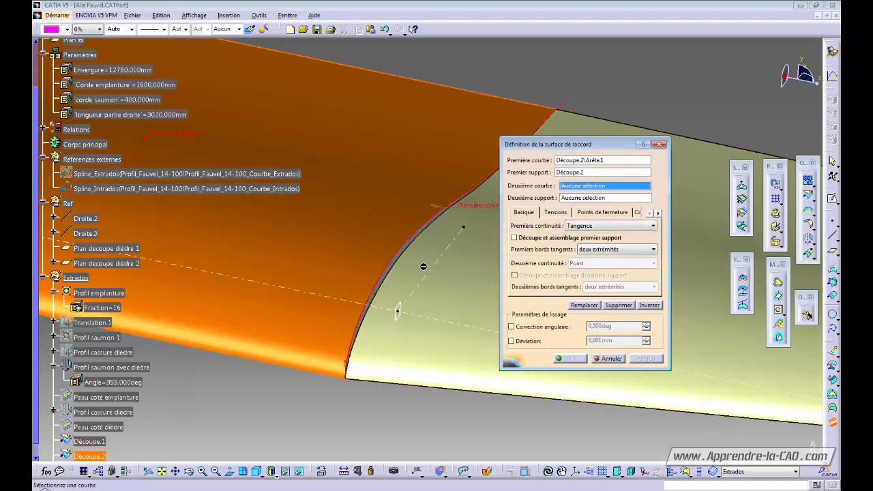
click(415, 244)
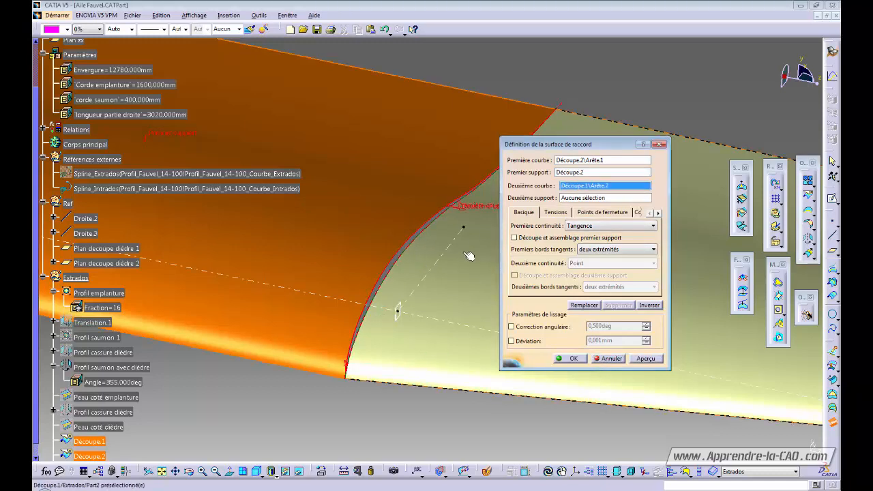
click(448, 375)
middle_drag(459, 393, 416, 365)
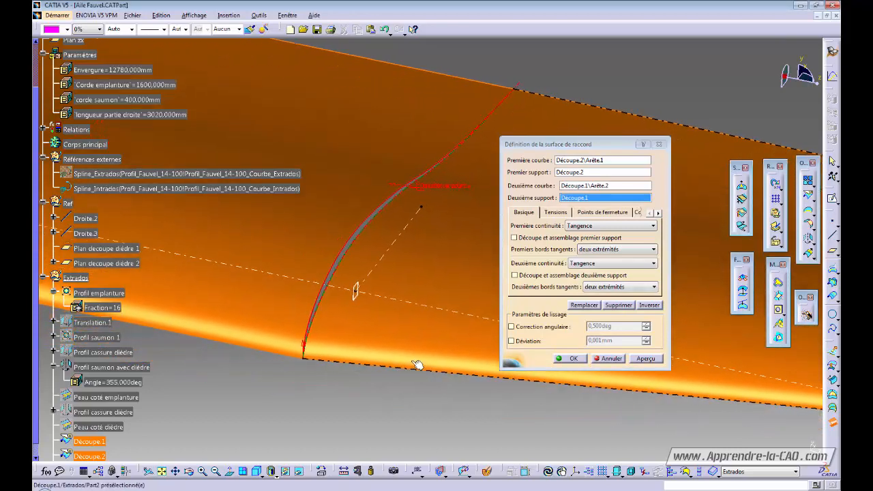
click(638, 360)
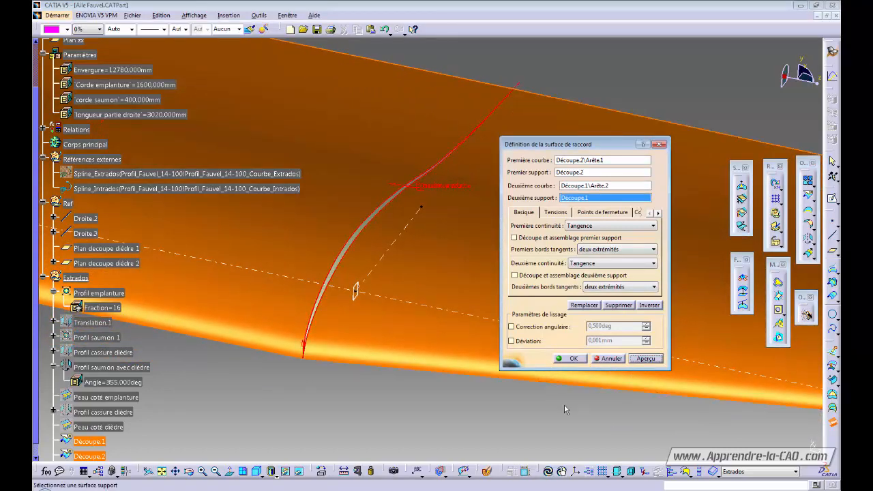
Set the blend's first and second continuity to Courbure and create the surface.
click(598, 228)
click(592, 252)
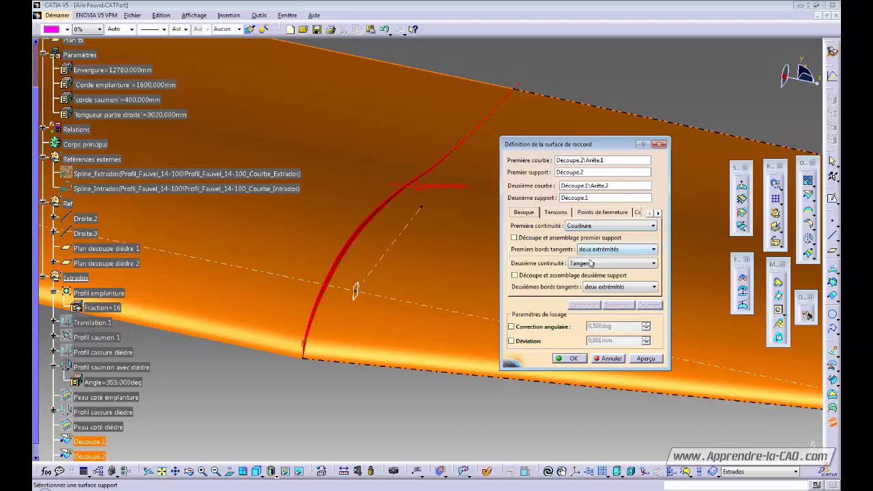
click(591, 263)
click(609, 289)
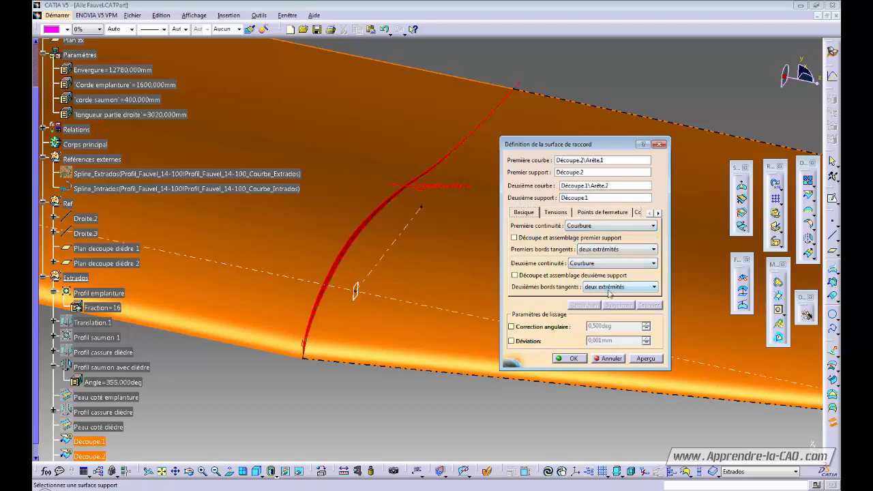
click(644, 358)
click(569, 358)
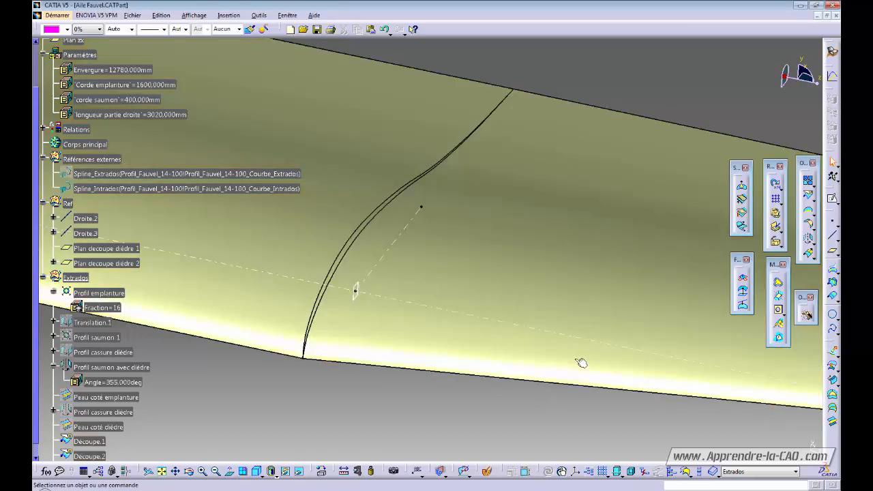
Examine the blend at the dihedral break and view the properties of Surface de raccord.3.
middle_drag(389, 321, 360, 306)
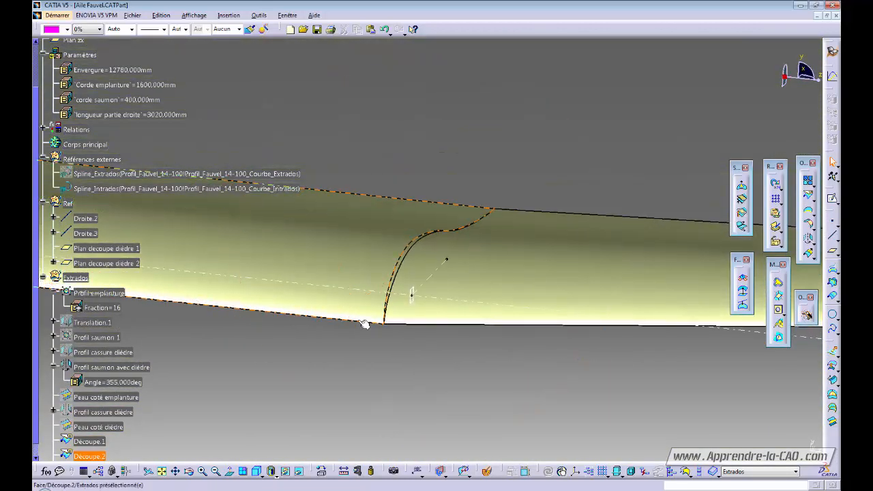
drag(36, 306, 34, 366)
click(102, 457)
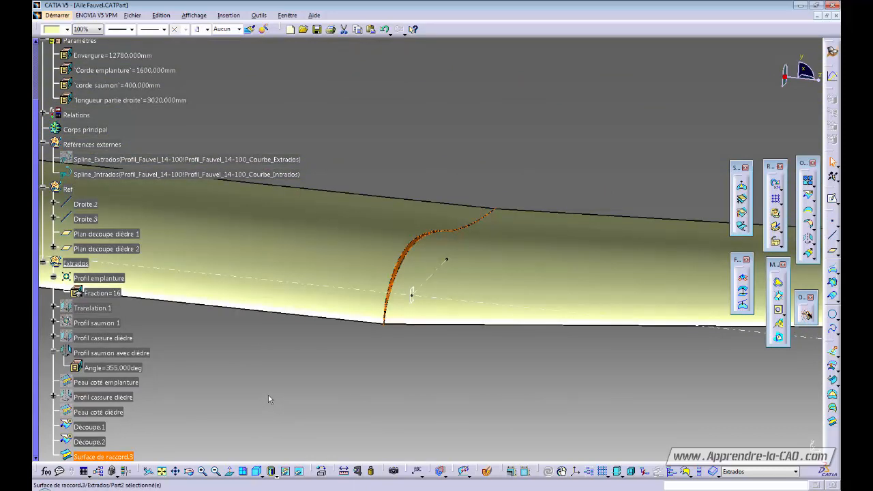
key(alt+Return)
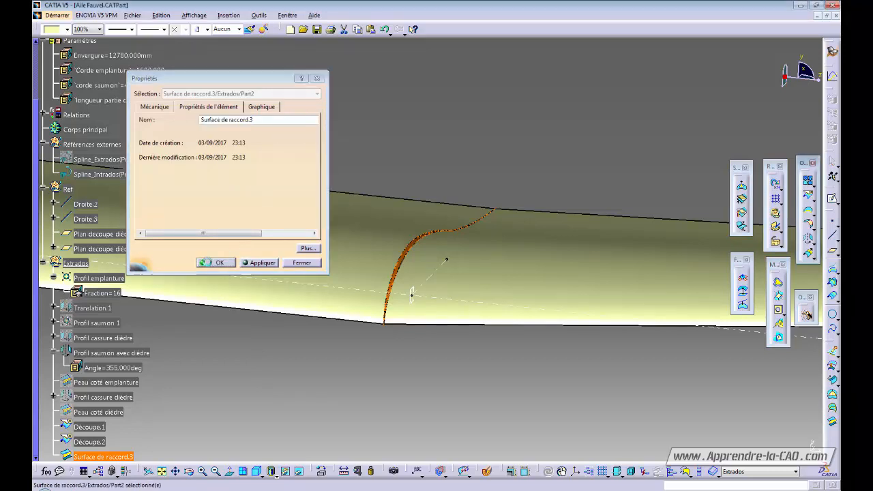
click(210, 263)
Edit the blend surface Surface de raccord.3 so that both its first and second supports are trimmed and assembled with it.
double_click(124, 460)
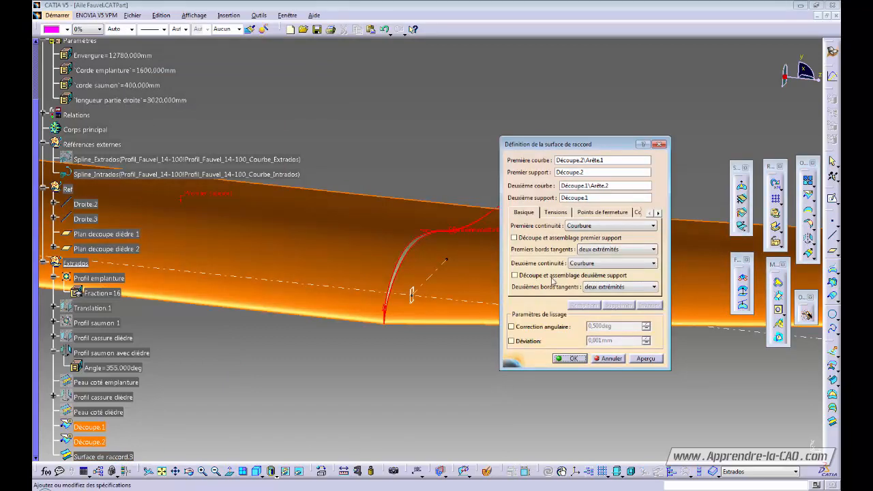
click(514, 237)
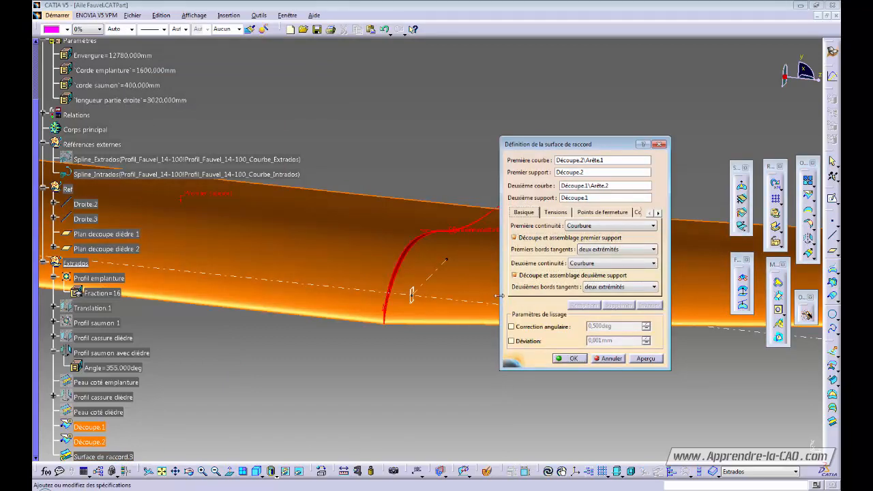
click(574, 359)
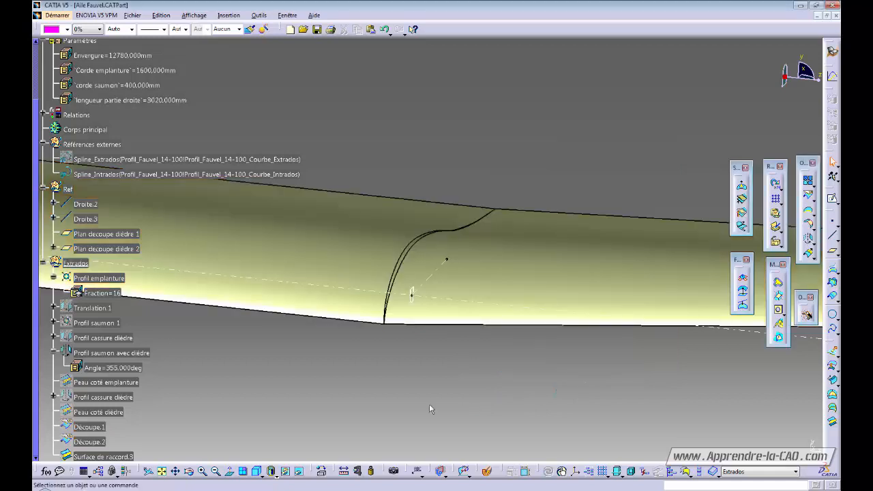
Rename the joined blend surface Surface de raccord.3 as Peau Extrados.
click(125, 454)
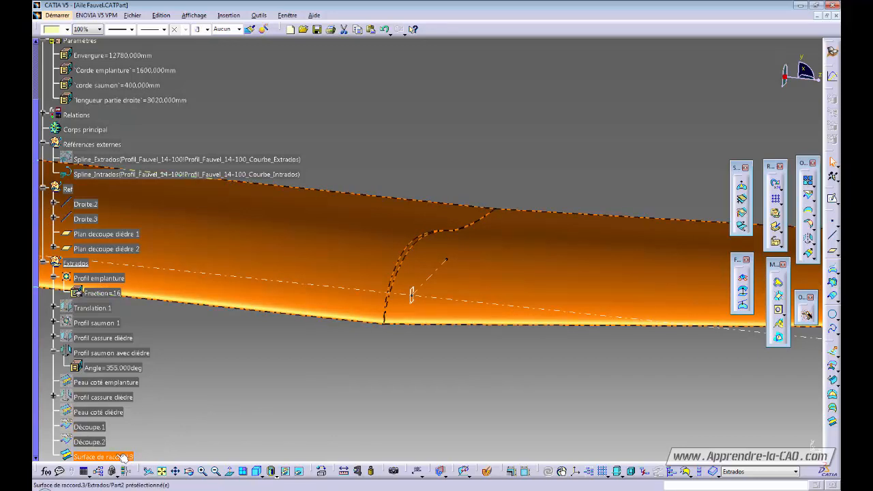
key(alt+Return)
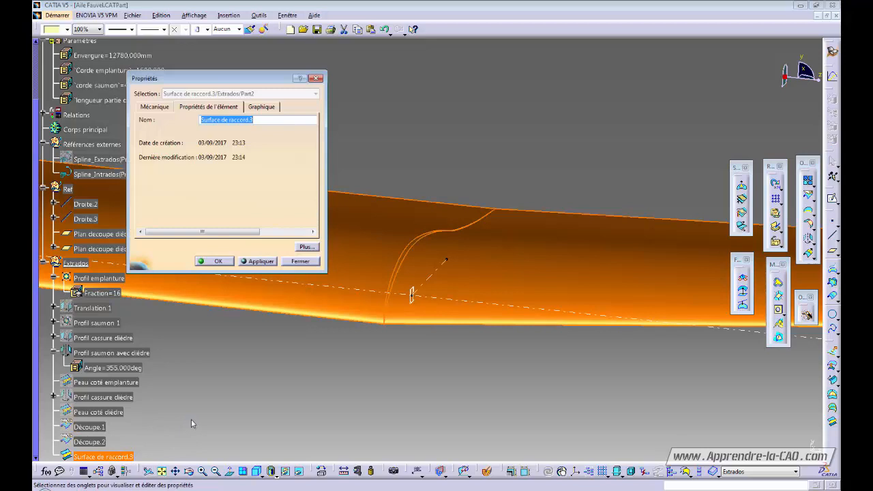
text(Peau Extrados)
key(Return)
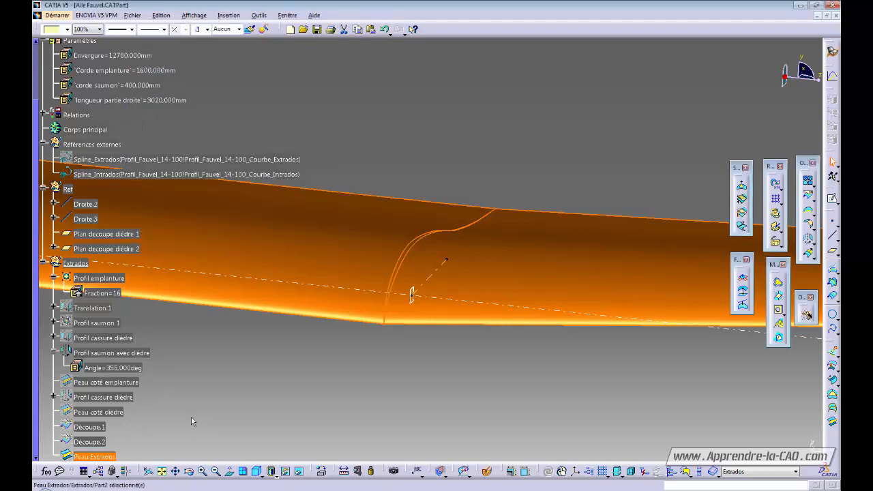
Copy the whole Extrados geometrical set and paste the duplicate into Part2.
middle_drag(429, 278, 351, 357)
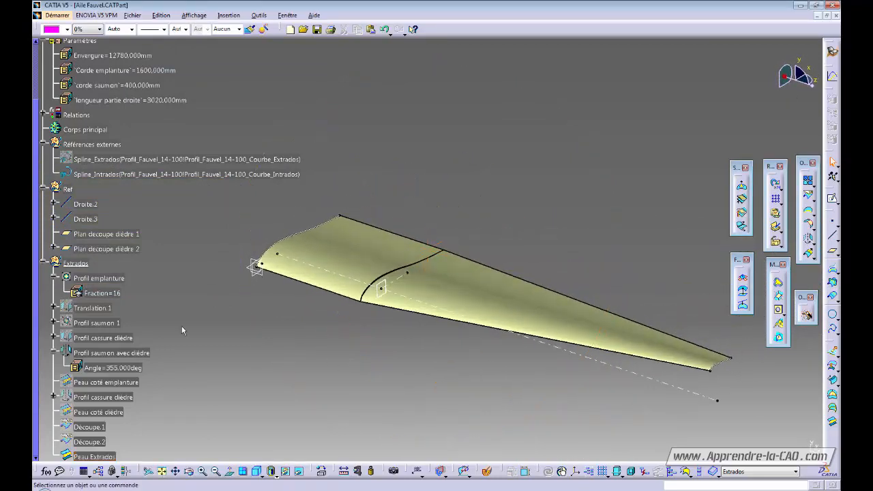
click(42, 264)
click(76, 263)
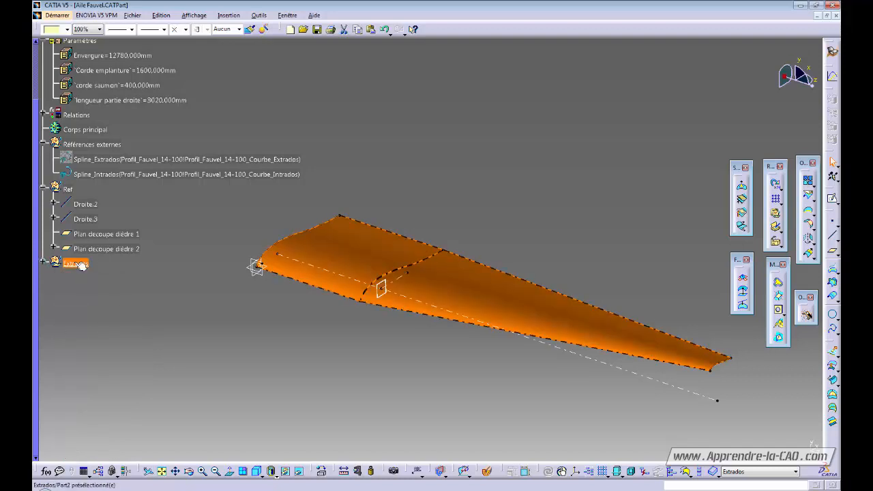
click(202, 369)
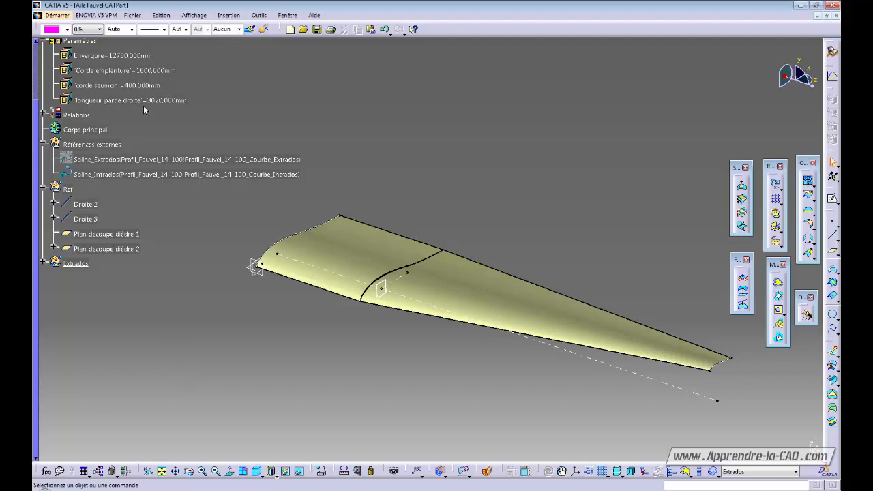
drag(34, 114, 34, 53)
click(57, 49)
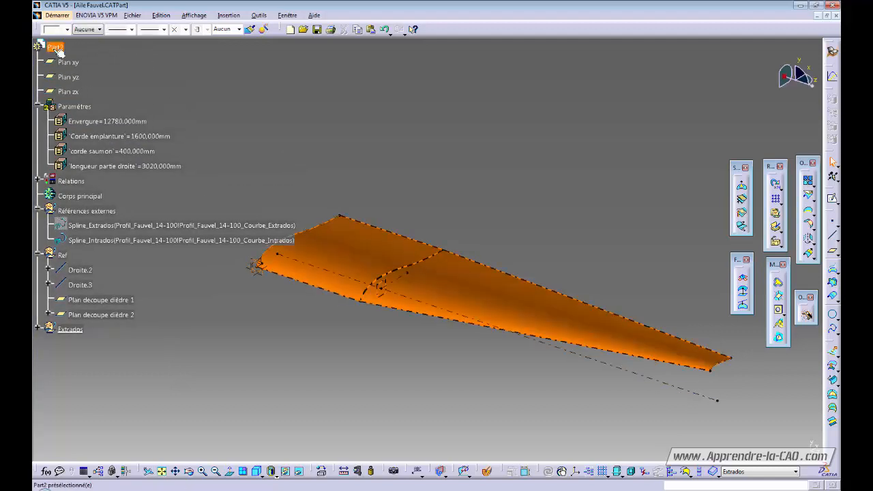
key(ctrl+v)
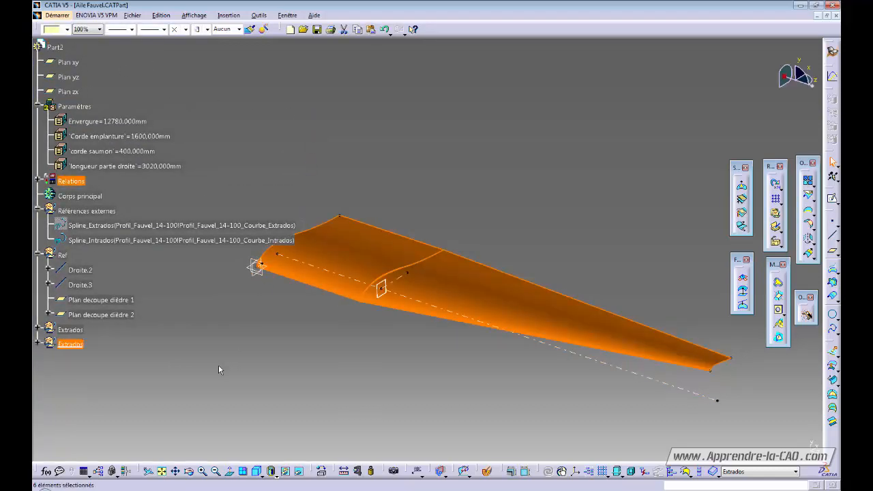
click(213, 365)
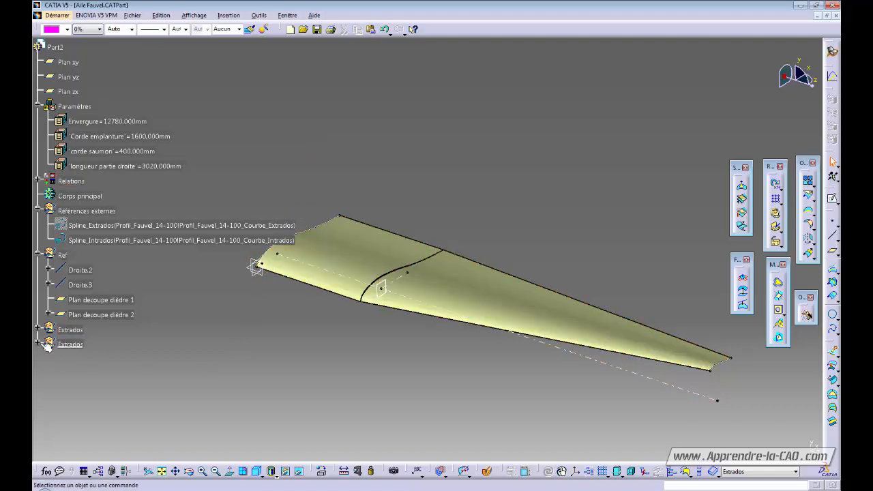
Rename the pasted copy of the Extrados geometrical set as Intrados.
click(48, 344)
key(alt+Return)
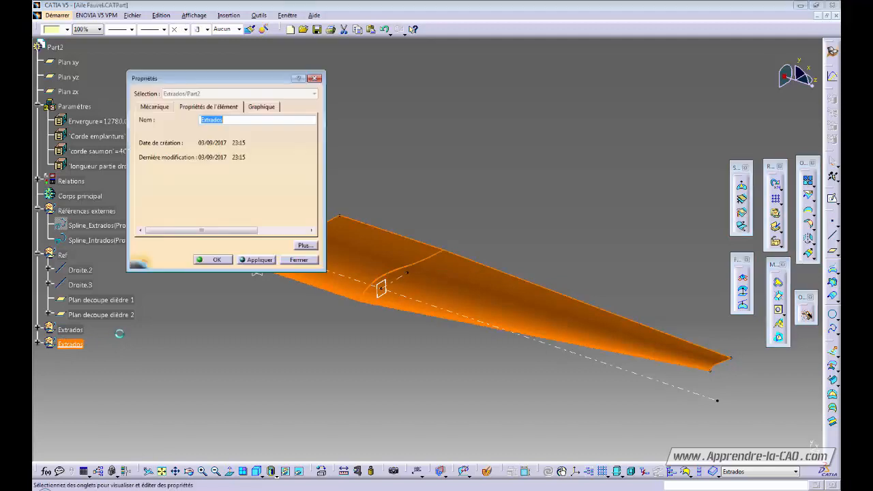
click(203, 120)
key(Delete)
key(Delete)
key(Return)
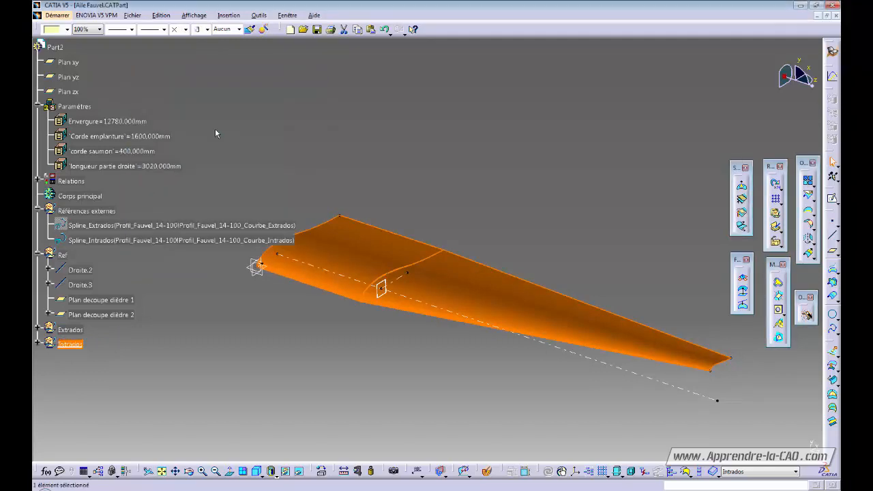
Replace the scaled element of Profil emplanture in the Intrados set with Spline_Intrados and close the update diagnosis.
click(38, 345)
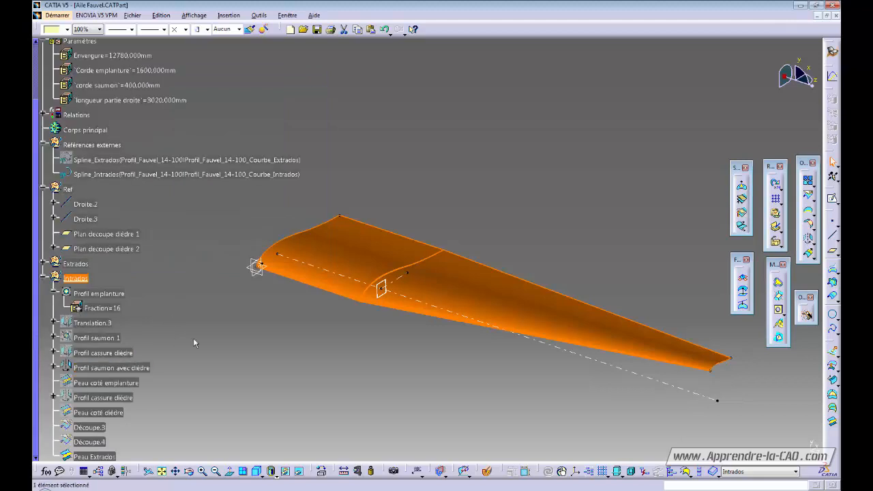
click(106, 295)
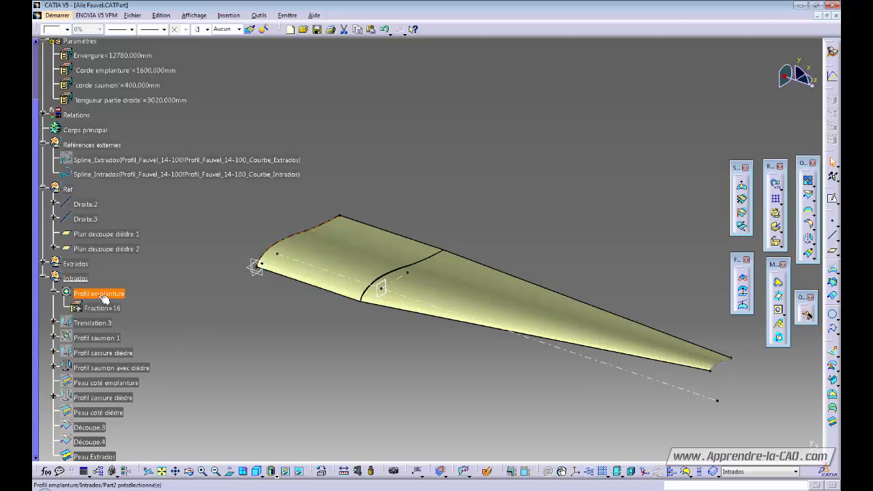
double_click(98, 294)
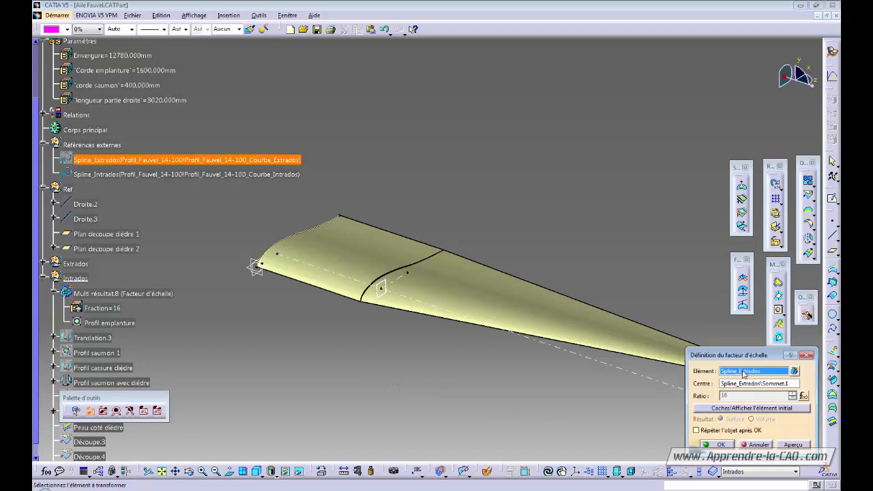
click(99, 176)
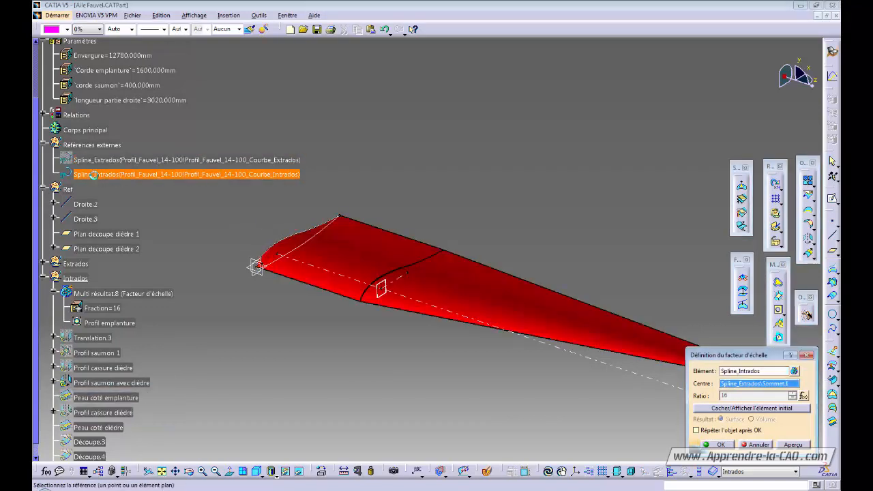
click(717, 444)
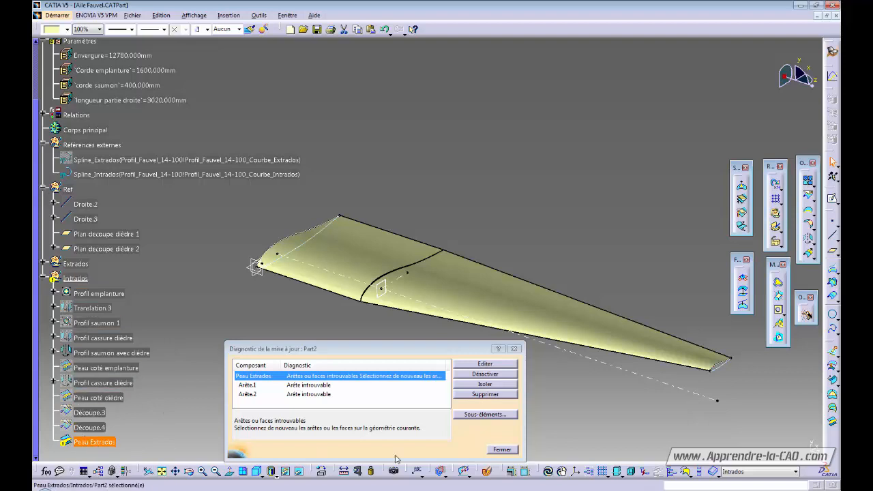
click(502, 449)
Hide the Extrados geometrical set to leave only the lower-surface geometry on display.
middle_drag(289, 374, 305, 363)
middle_drag(404, 353, 238, 386)
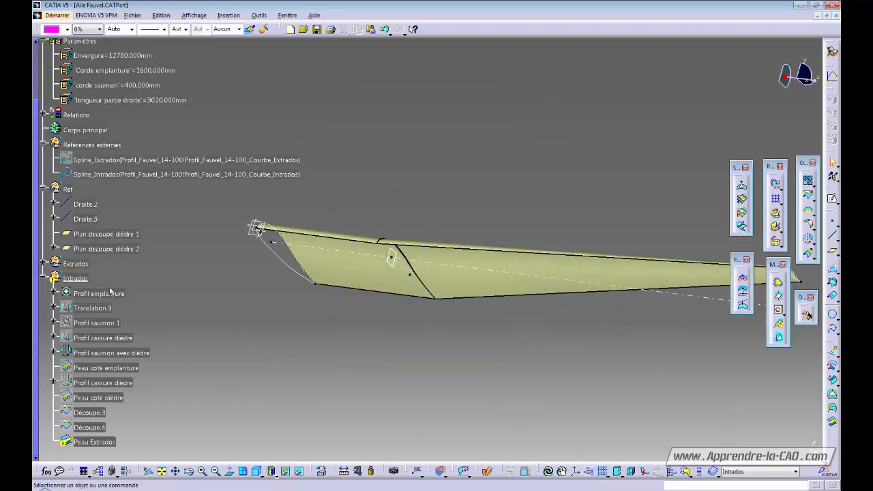
click(86, 266)
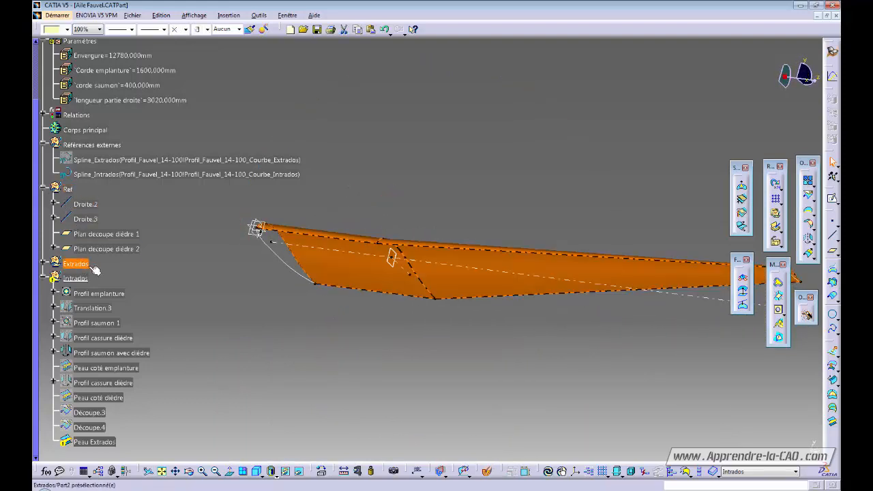
key(space)
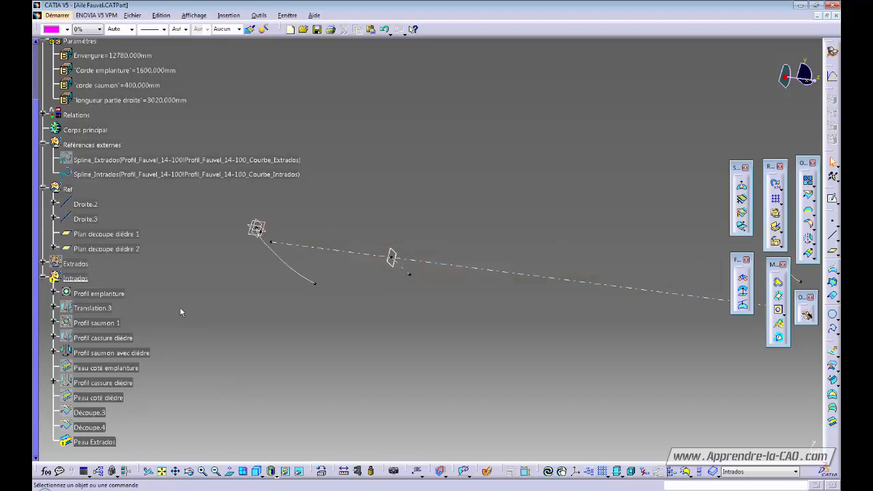
Check the Intrados profiles Translation.3, Profil saumon 1 and Profil cassure dièdre by showing each one briefly and hiding it again.
click(98, 293)
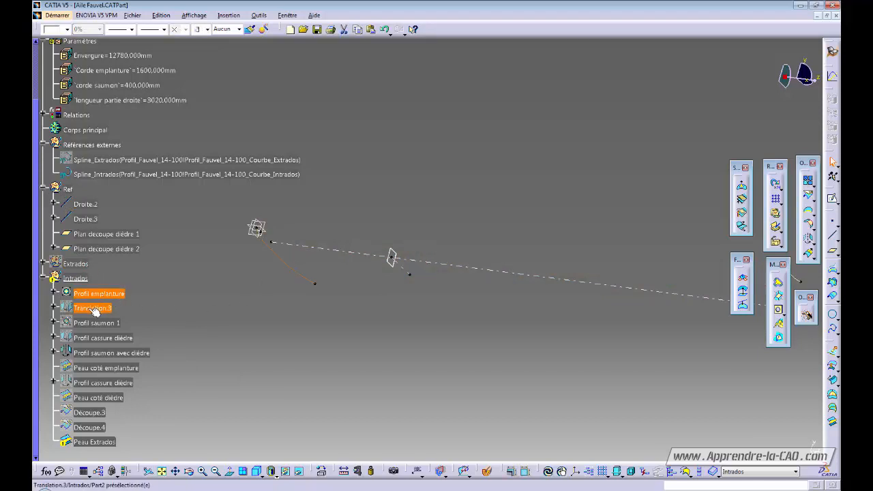
click(115, 308)
click(93, 308)
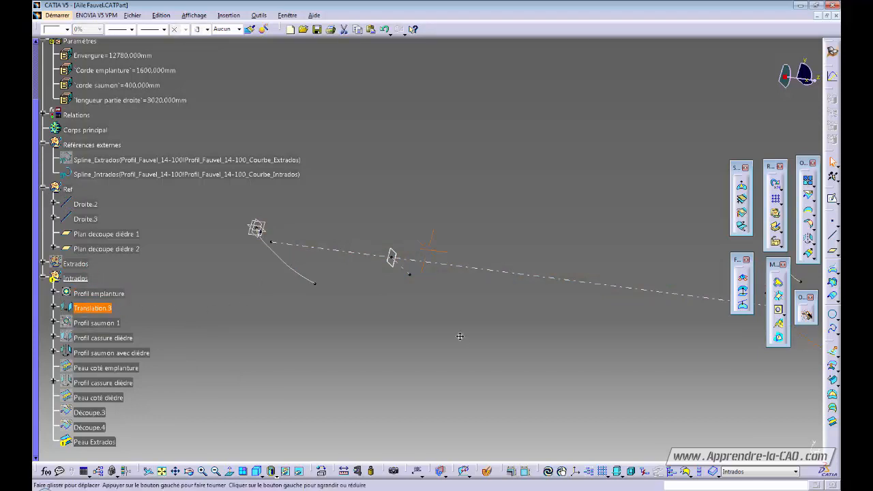
middle_drag(751, 325, 444, 337)
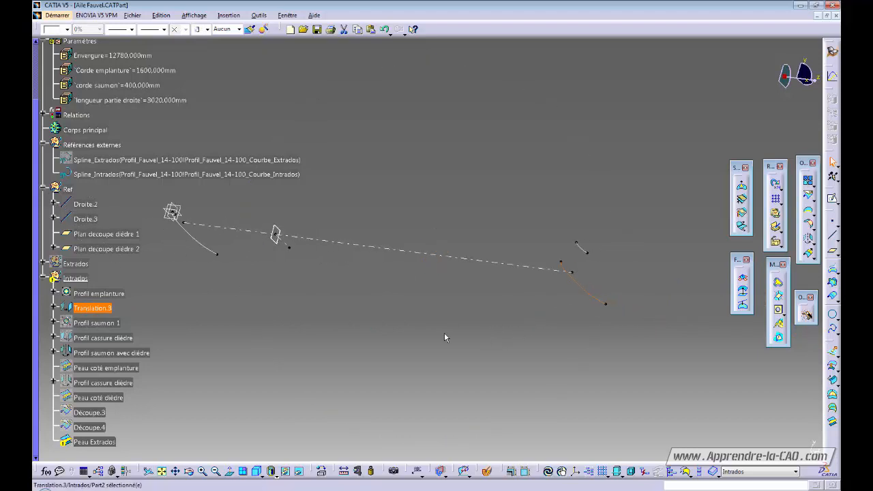
click(99, 323)
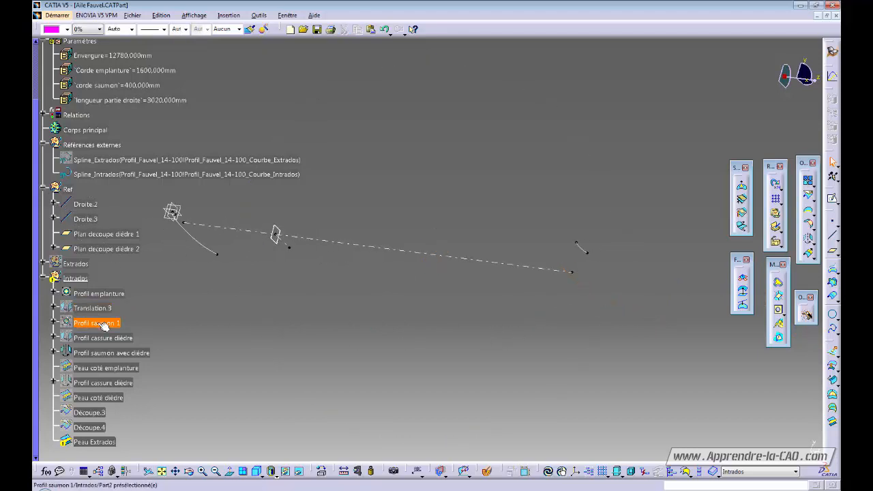
click(103, 327)
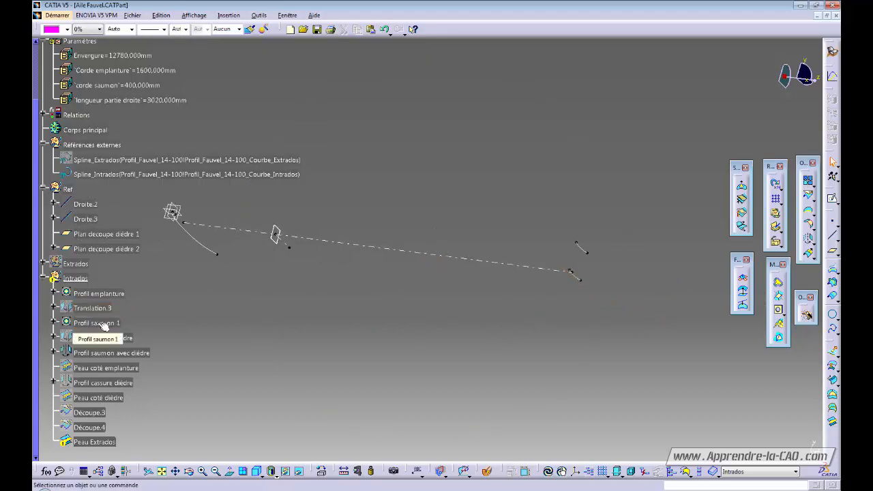
click(99, 324)
click(101, 338)
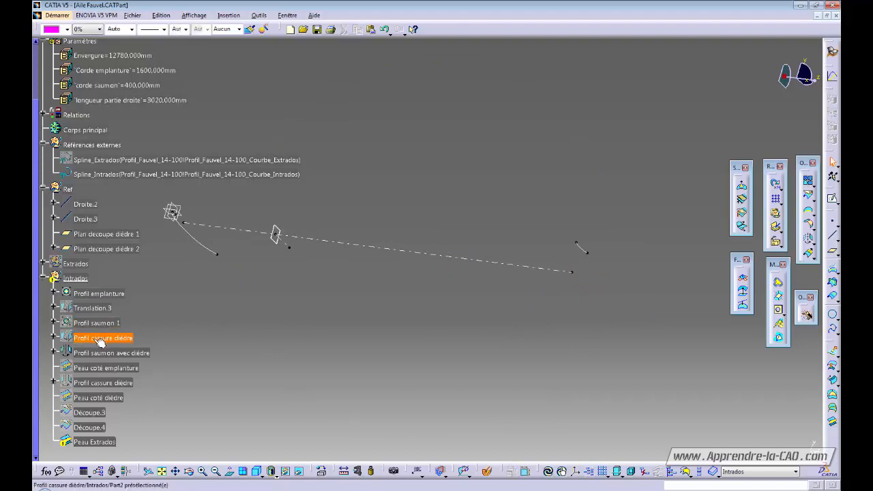
click(101, 339)
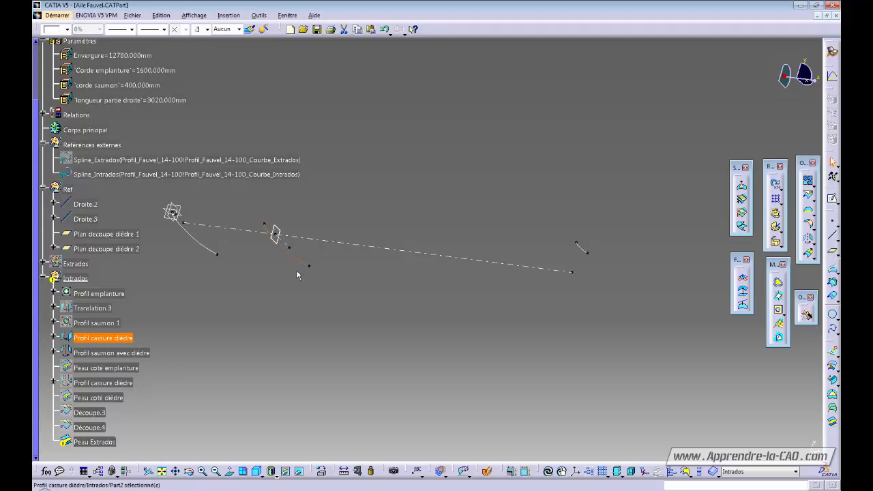
key(ctrl+h)
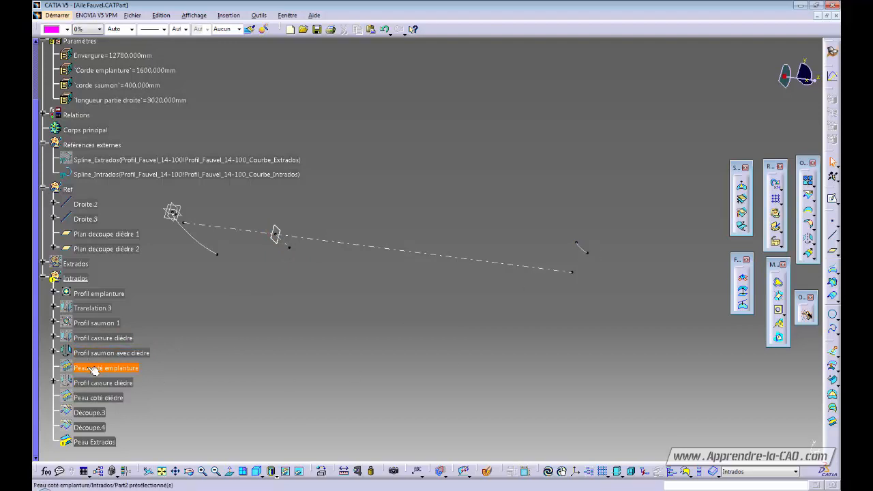
Check the Intrados skins Peau coté emplanture and Peau coté dièdre by showing each one briefly and hiding it again.
click(106, 371)
key(space)
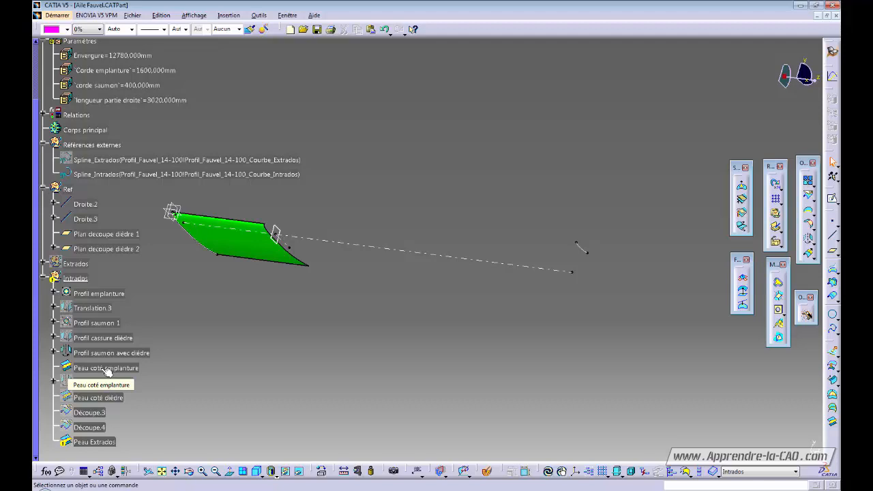
click(107, 371)
key(space)
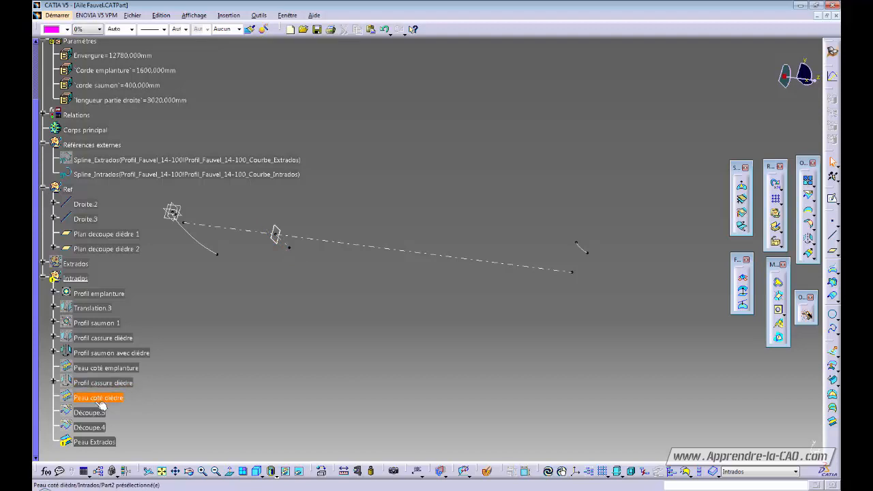
click(100, 401)
key(space)
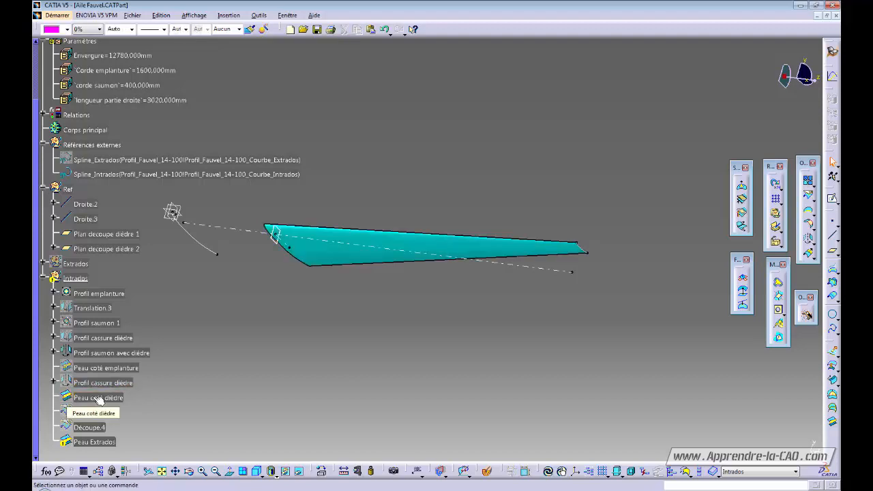
click(100, 401)
key(space)
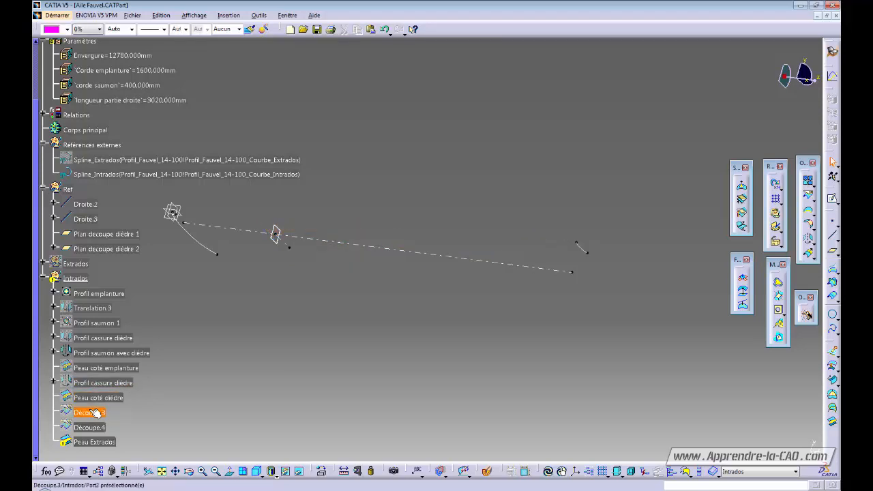
Show the split surfaces Découpe.3 and Découpe.4 of the Intrados set.
click(90, 414)
key(space)
click(92, 430)
key(space)
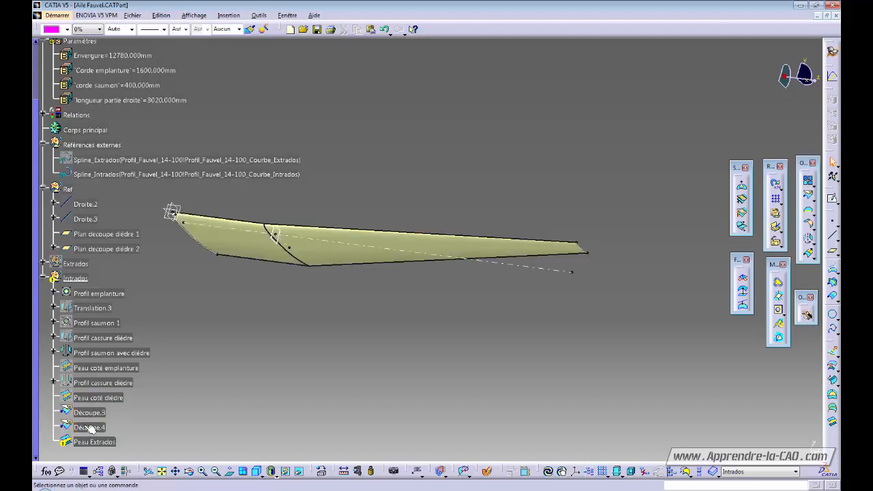
middle_drag(275, 285, 346, 287)
middle_click(335, 284)
middle_drag(354, 344, 332, 391)
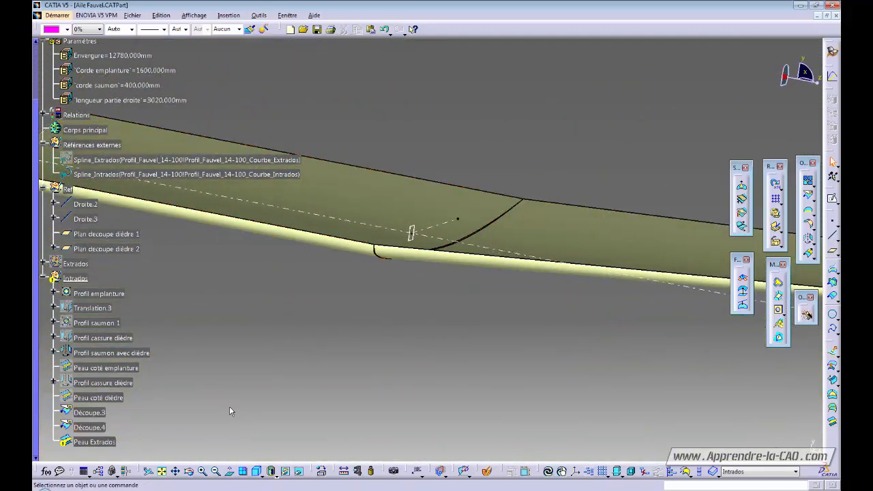
double_click(94, 442)
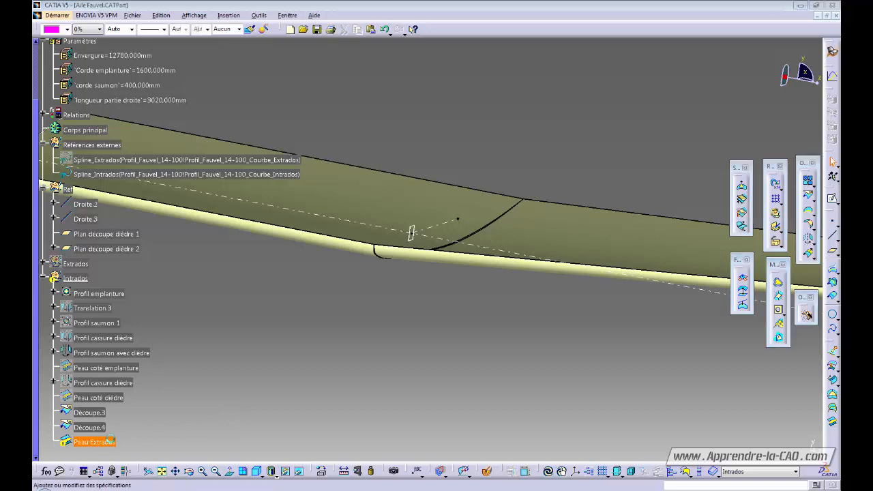
middle_drag(410, 331, 368, 324)
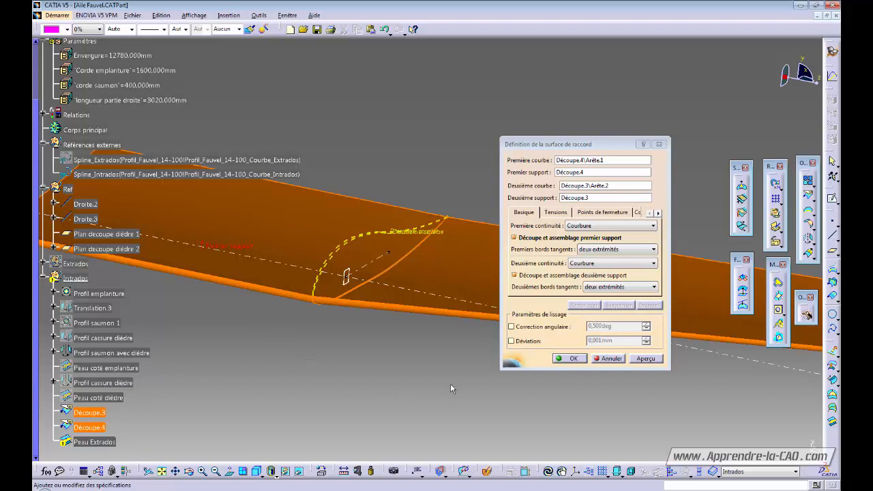
click(579, 161)
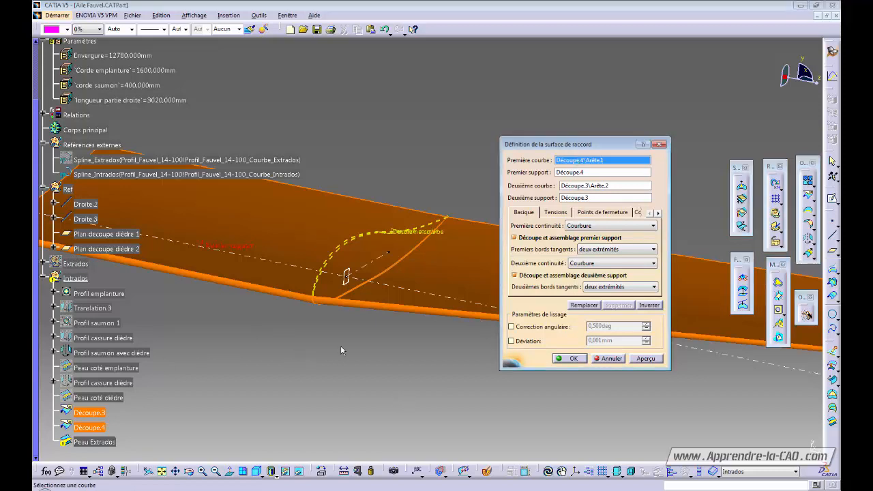
middle_drag(341, 347, 382, 386)
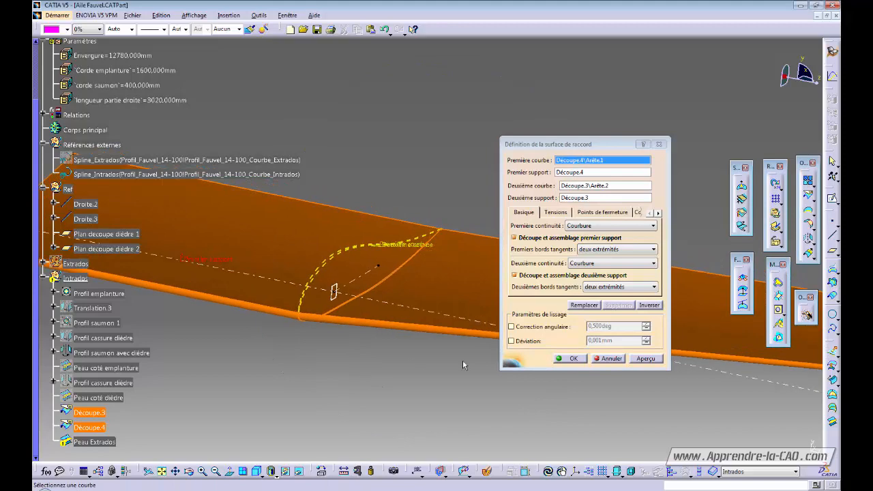
click(616, 360)
Run a local update of the Intrados set's Peau Extrados and reassign its missing Arête.1 to the dihedral edge of Découpe.3.
right_click(82, 443)
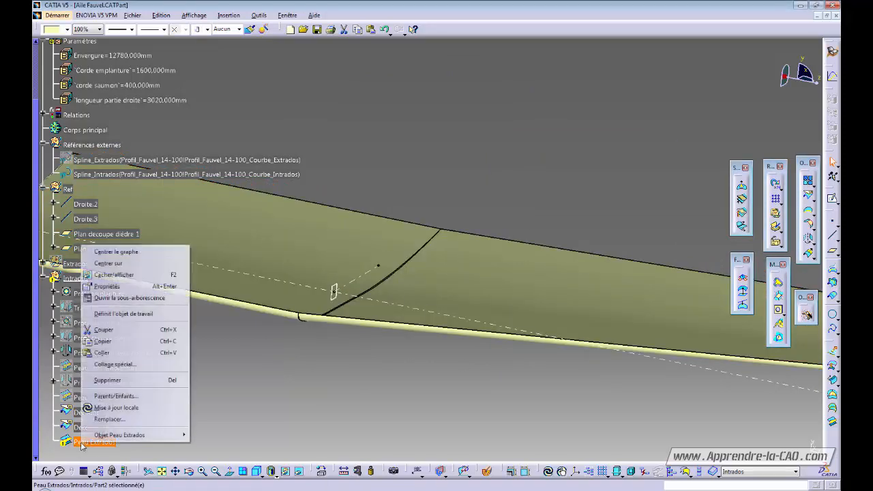
click(116, 408)
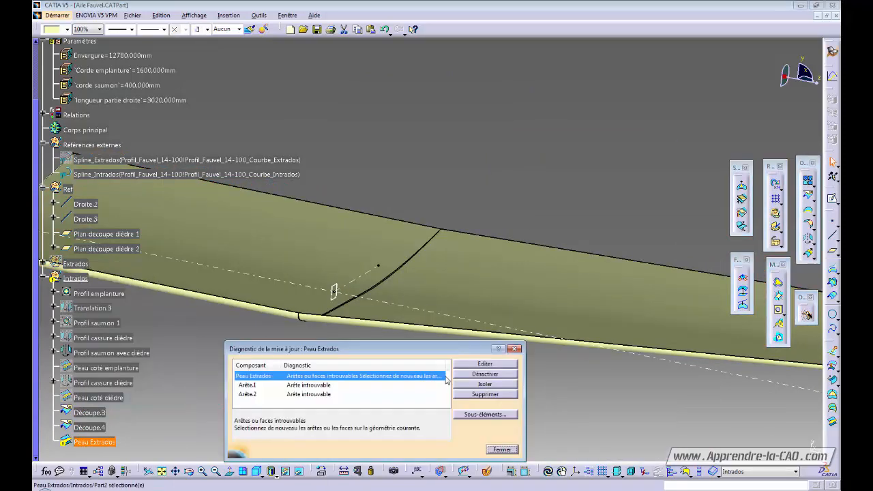
click(311, 385)
click(485, 365)
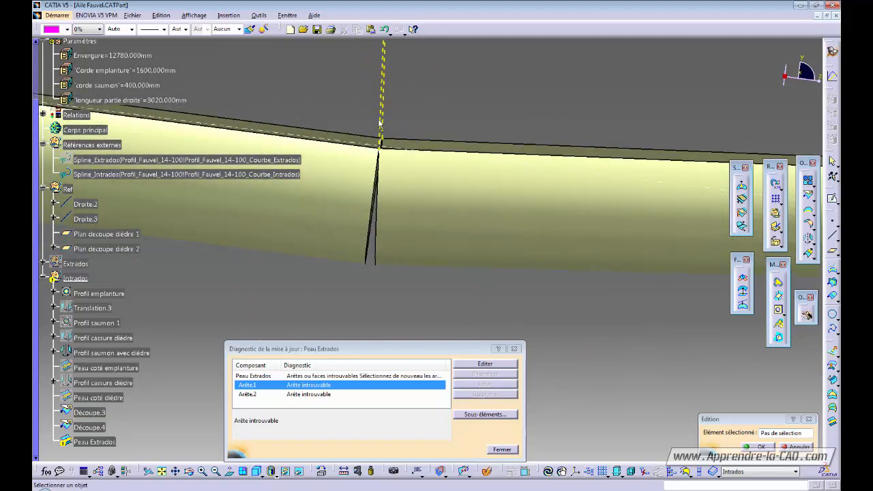
click(375, 251)
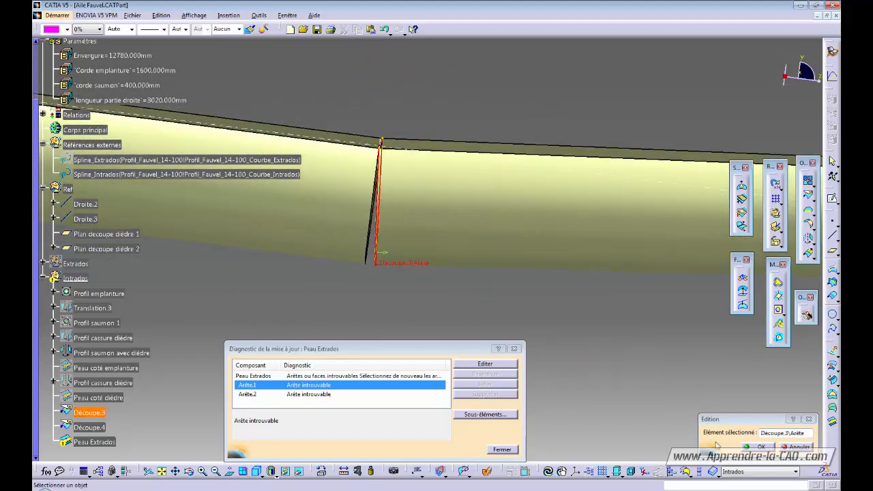
click(759, 447)
Reassign the missing Arête.2 to the facing edge of Découpe.4 and close the update diagnosis.
click(273, 385)
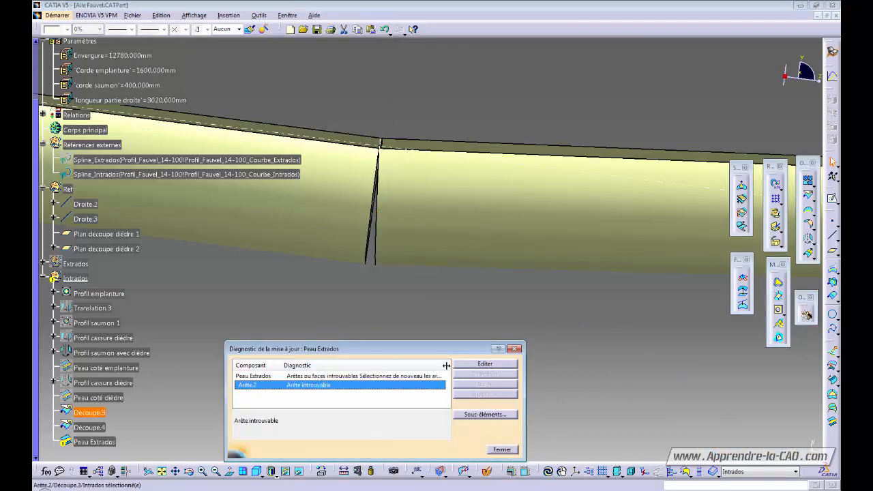
click(483, 364)
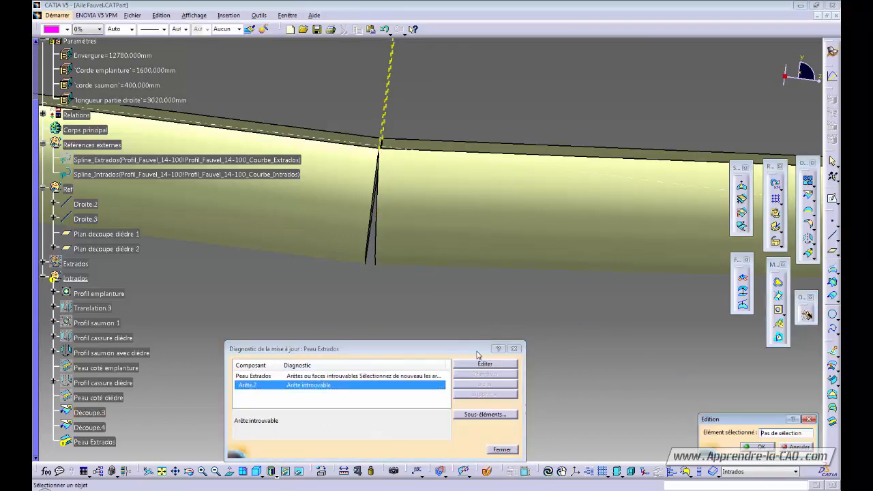
click(369, 254)
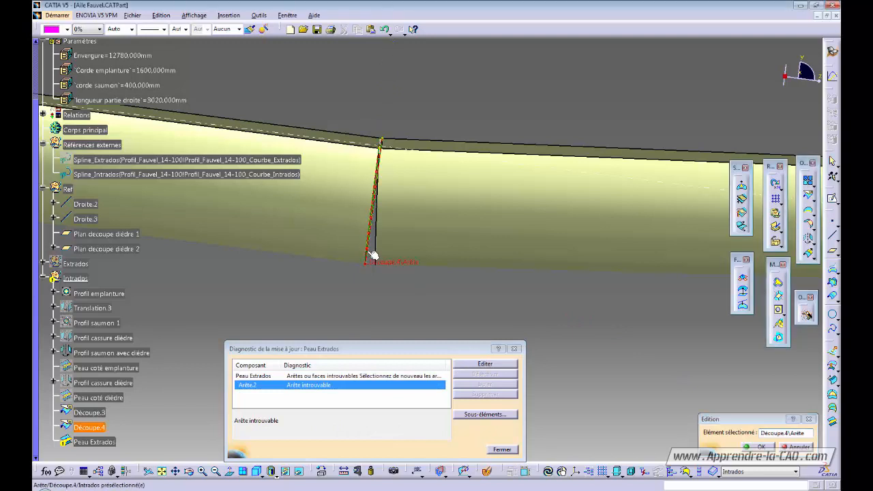
click(759, 447)
click(502, 449)
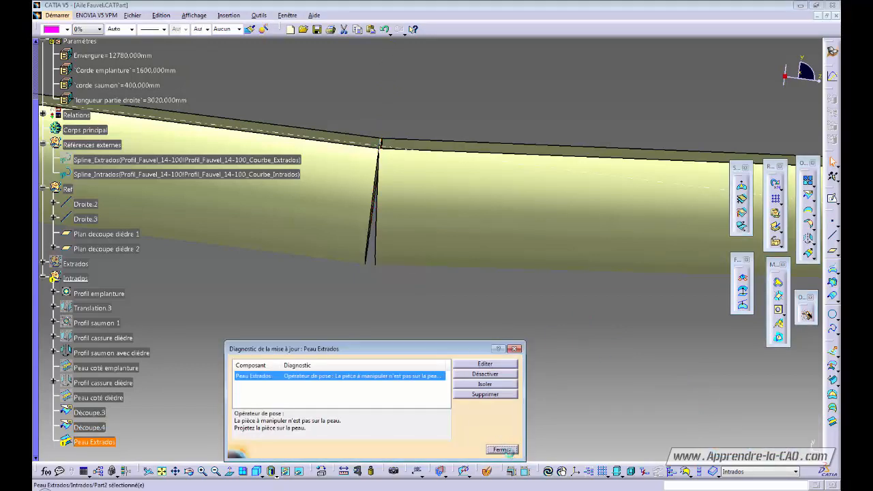
Reopen the Intrados set's Peau Extrados blend definition and clear both its first and second support surfaces.
double_click(94, 441)
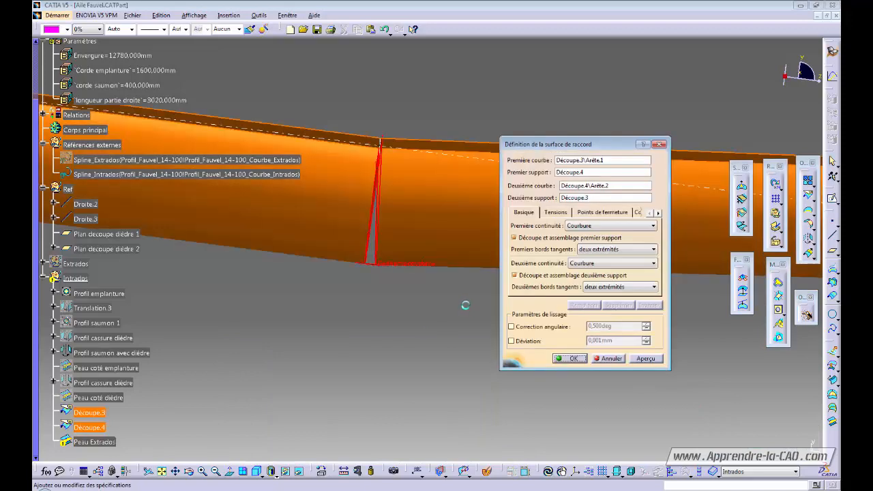
middle_drag(464, 305, 397, 243)
click(582, 173)
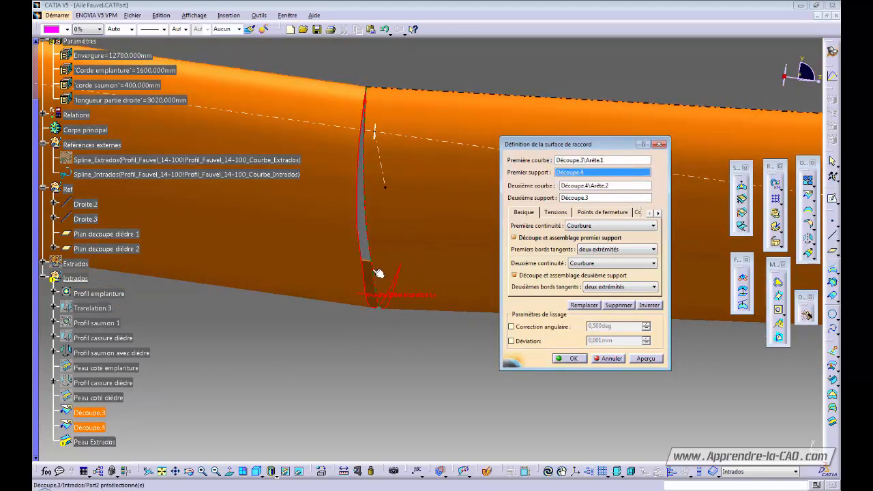
middle_drag(400, 348, 389, 338)
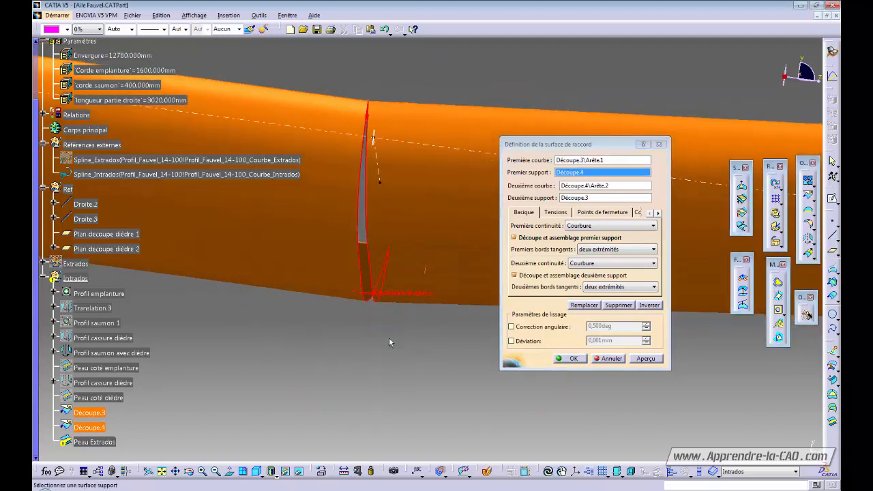
right_click(568, 174)
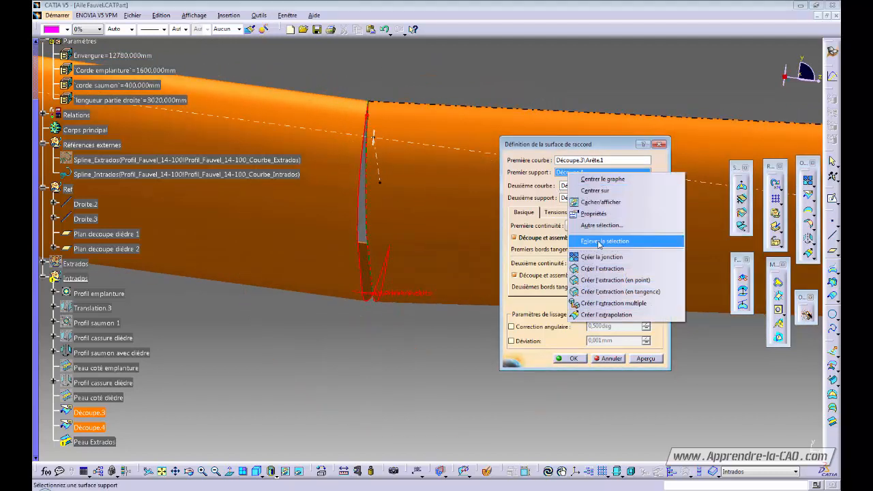
click(604, 240)
right_click(580, 202)
click(604, 265)
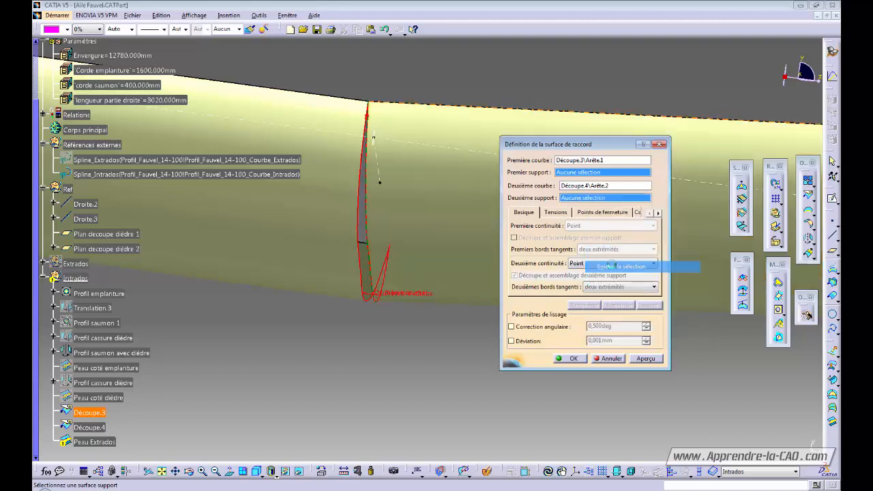
Set Découpe.3 as the blend's first support and Découpe.4 as its second support, and rebuild the surface.
middle_drag(423, 344, 409, 320)
click(588, 163)
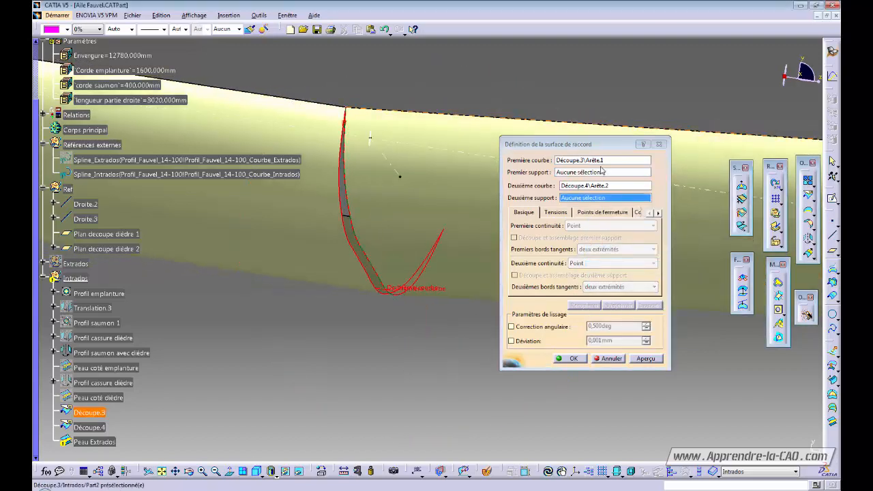
middle_drag(329, 296, 421, 184)
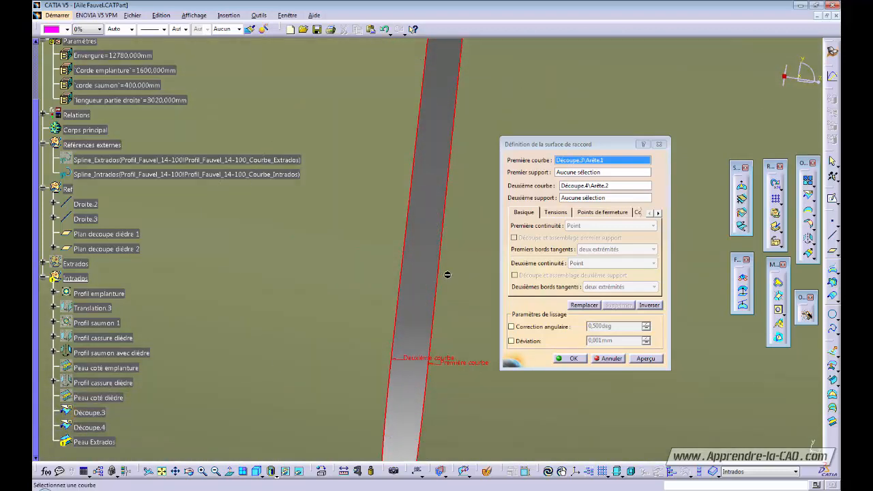
click(579, 172)
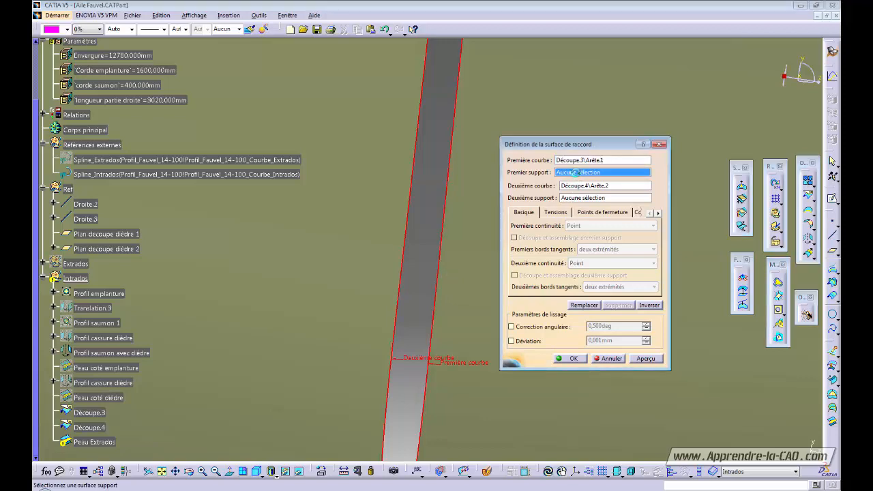
click(448, 229)
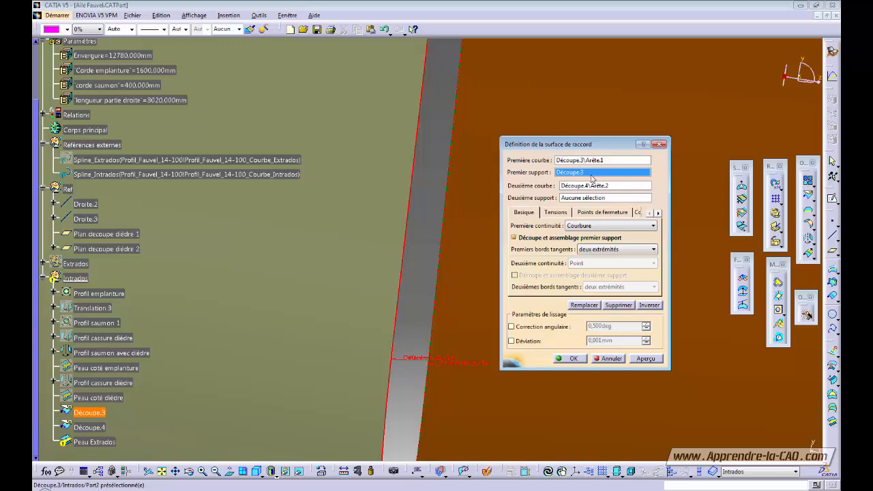
click(575, 188)
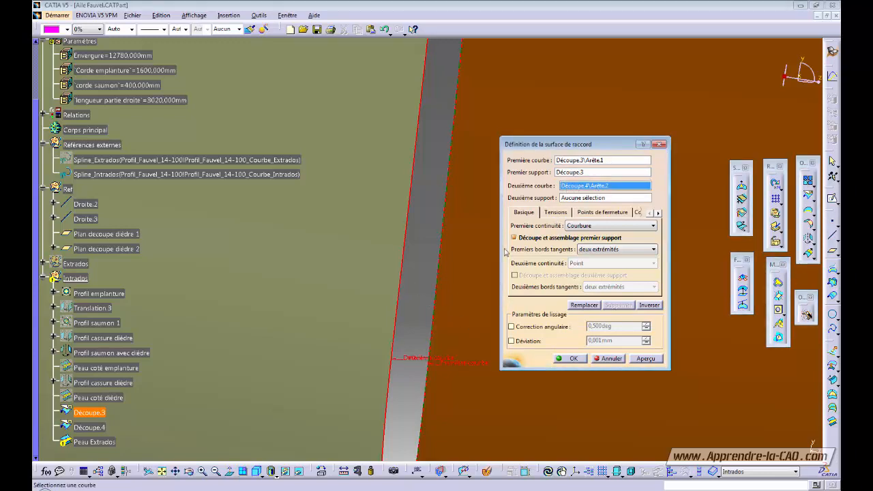
click(580, 199)
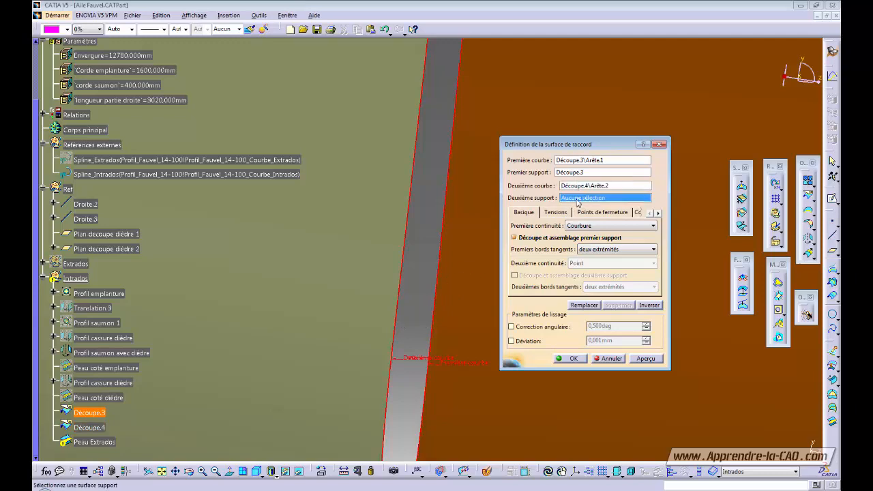
click(405, 322)
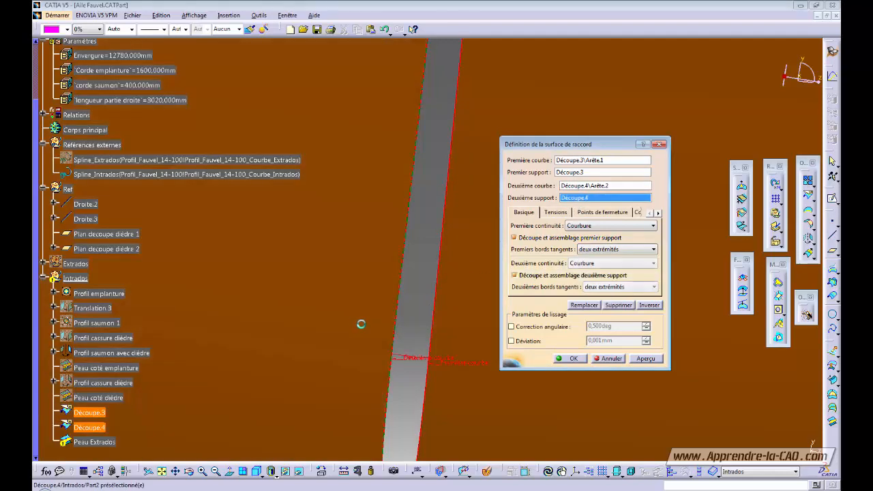
click(645, 358)
click(573, 360)
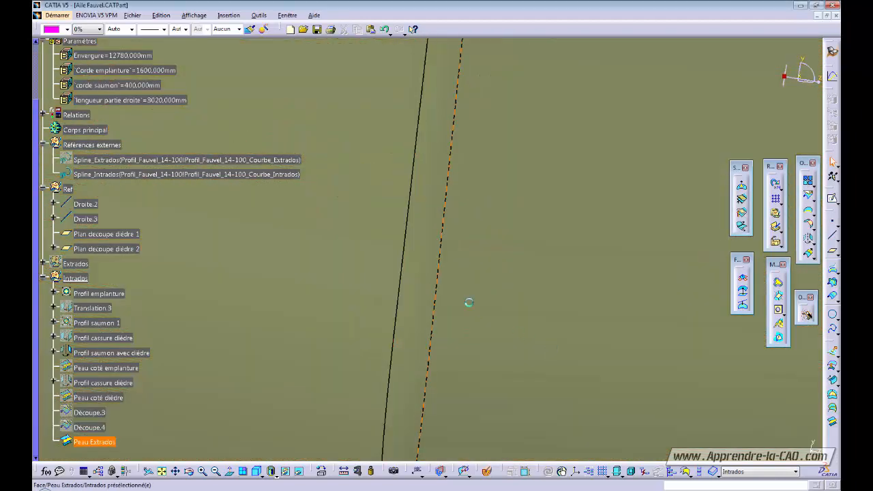
Rename the repaired blend surface in the Intrados set as Peau Intrados.
middle_drag(446, 71, 396, 321)
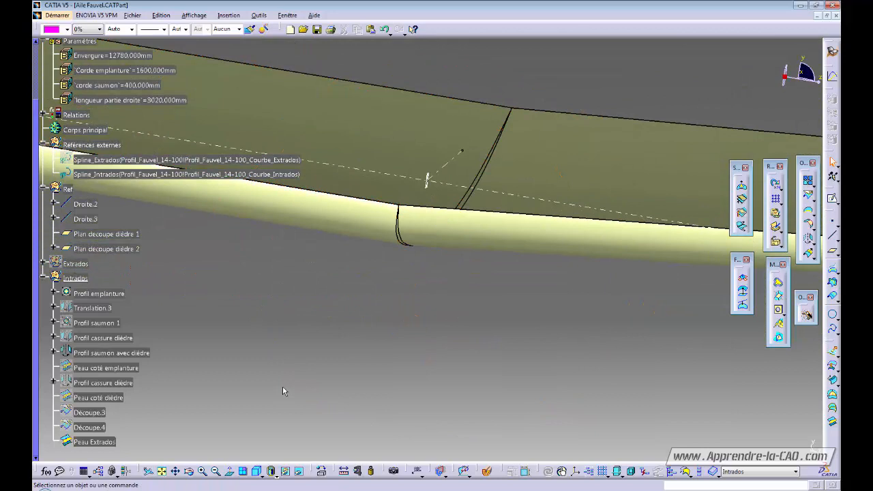
click(110, 442)
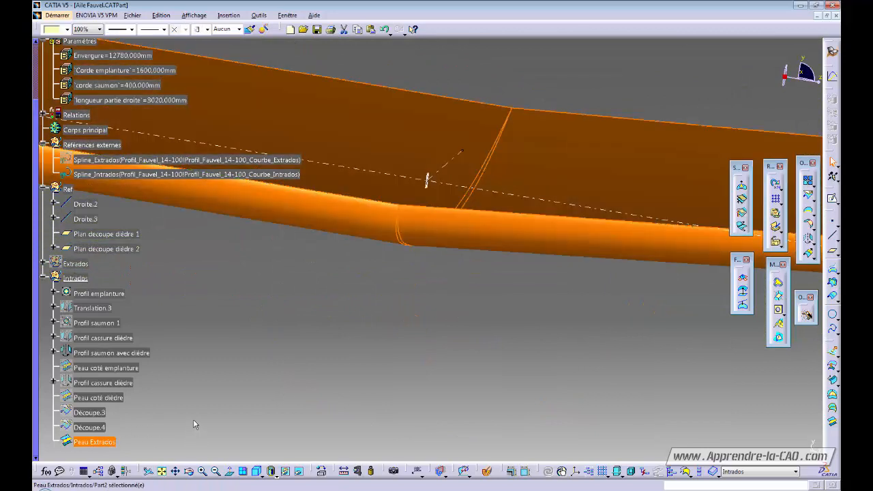
key(alt+Return)
click(217, 120)
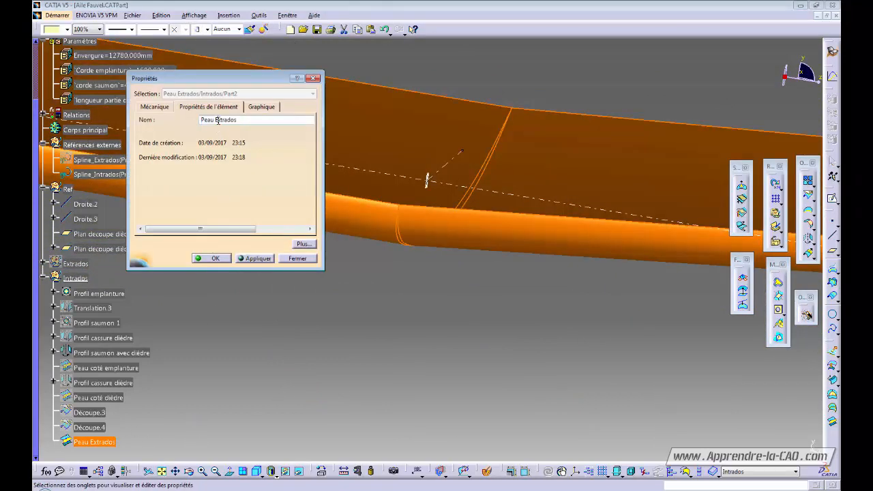
drag(217, 120, 276, 124)
key(BackSpace)
key(Return)
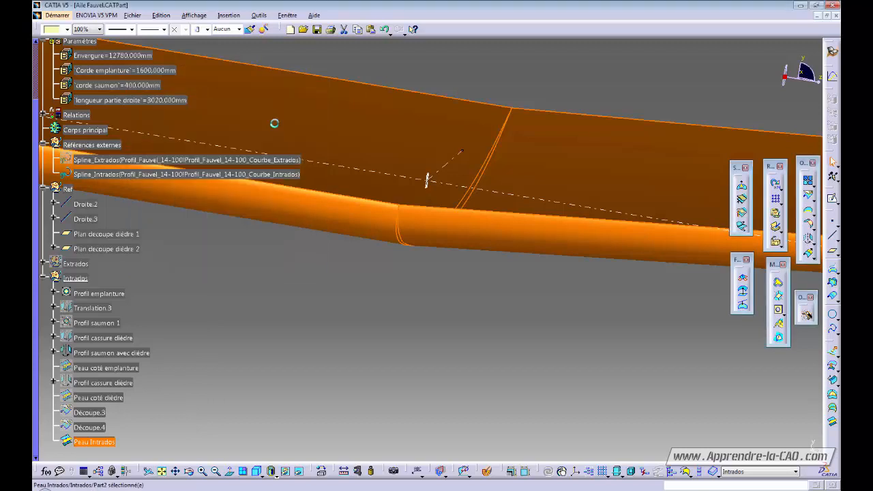
Show the Extrados geometrical set again and examine the upper and lower skins together around the dihedral break.
click(92, 266)
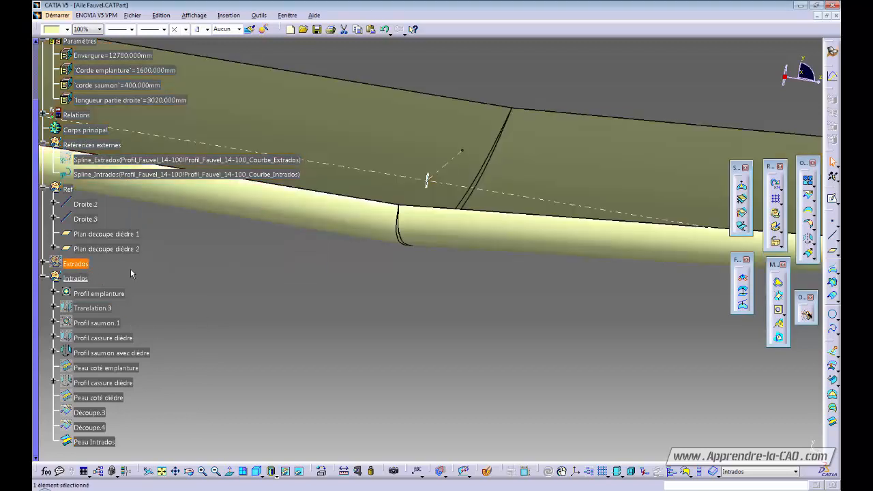
middle_drag(131, 269, 407, 312)
middle_drag(502, 296, 592, 233)
middle_drag(584, 284, 573, 304)
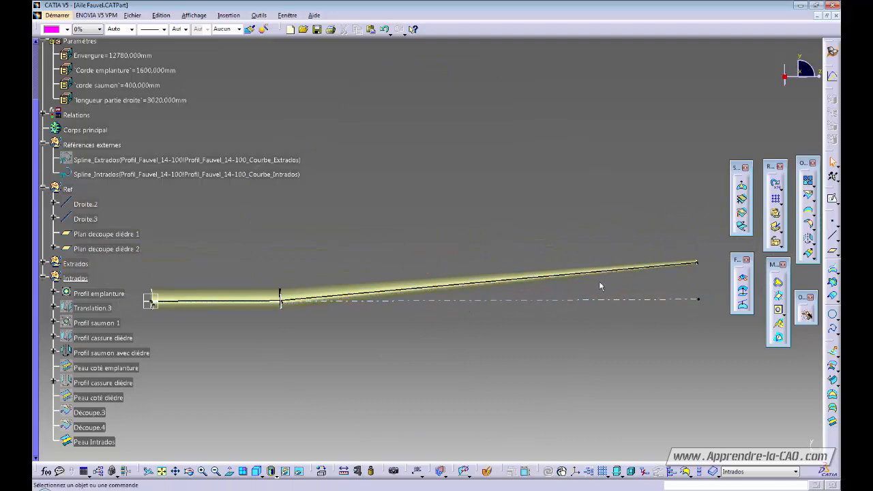
middle_drag(555, 328, 436, 237)
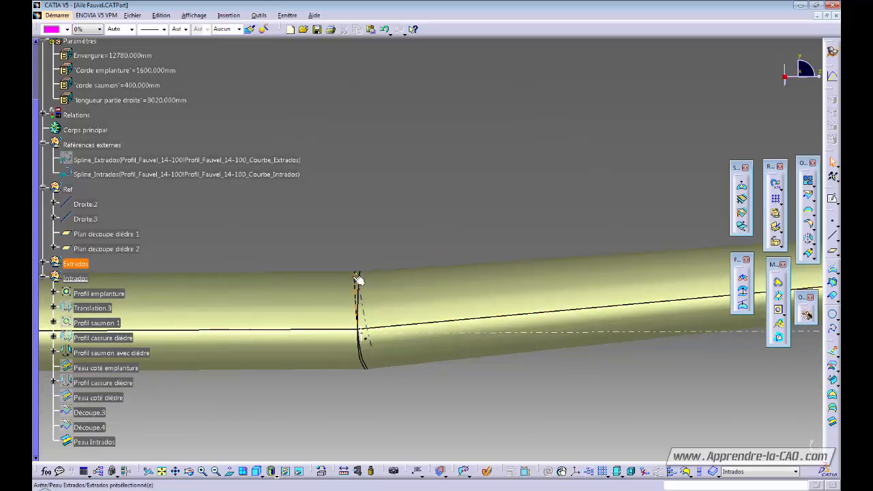
middle_drag(370, 281, 383, 372)
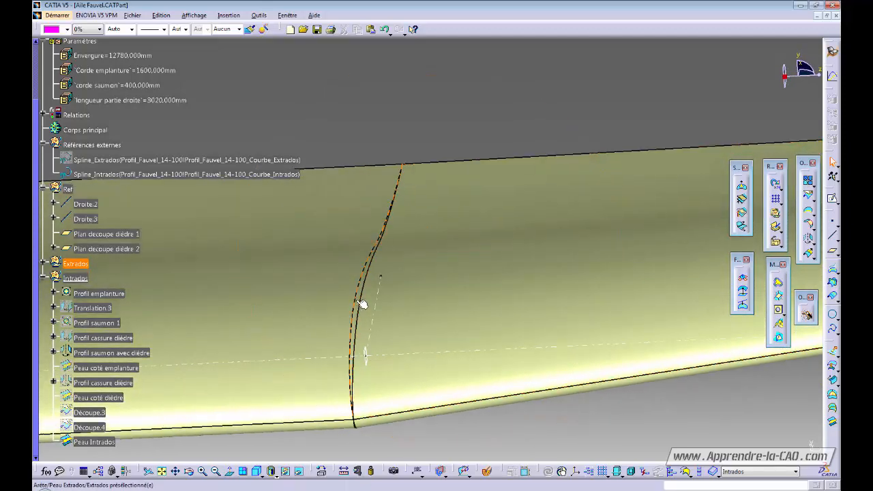
middle_drag(335, 342, 440, 358)
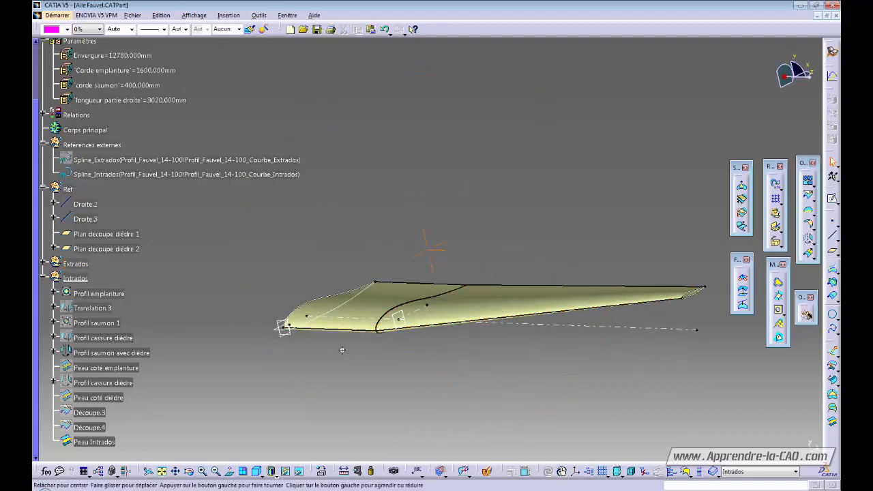
Hide the Spline_Intrados reference curve in the Références externes set so the finished wing skins show without it.
middle_drag(415, 311, 281, 328)
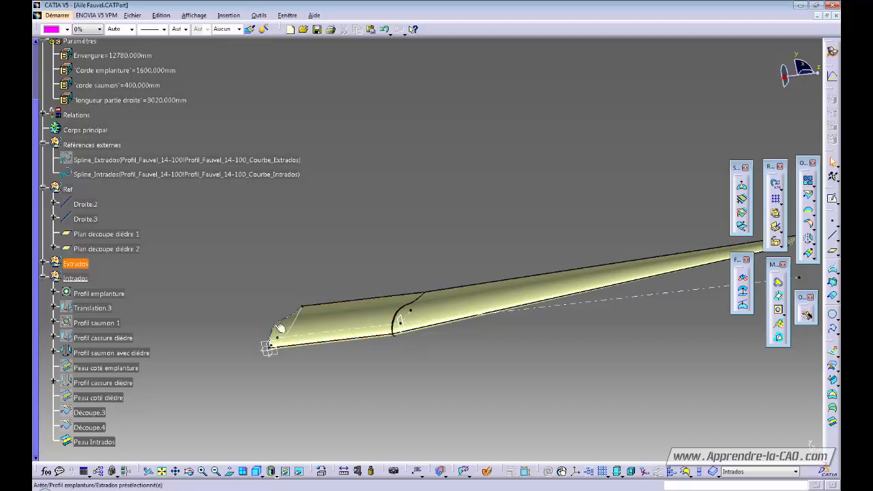
middle_drag(421, 335, 393, 328)
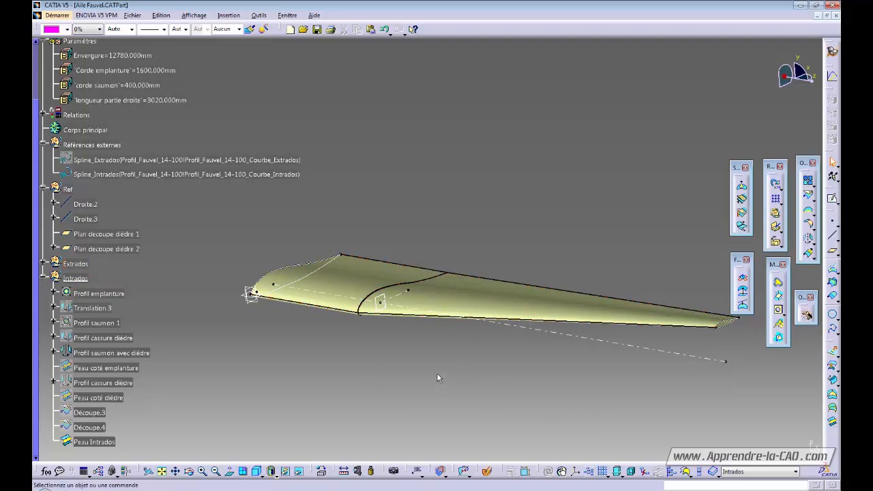
middle_drag(437, 374, 303, 355)
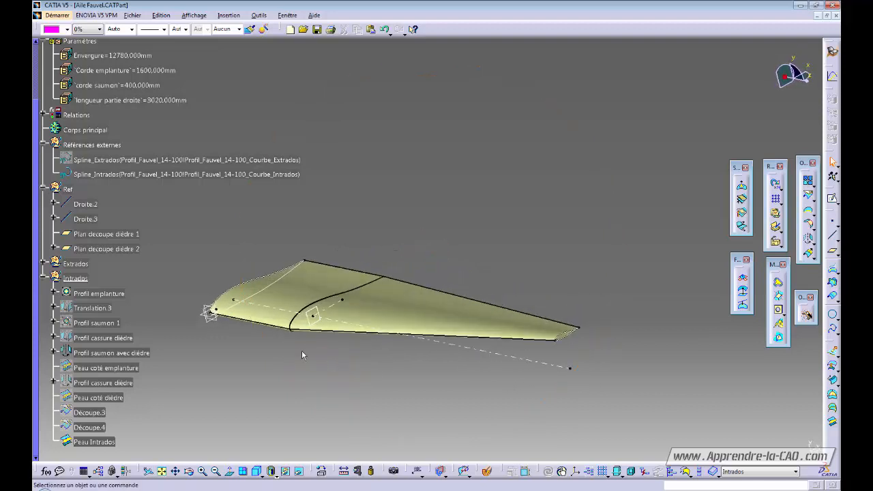
middle_drag(239, 339, 304, 353)
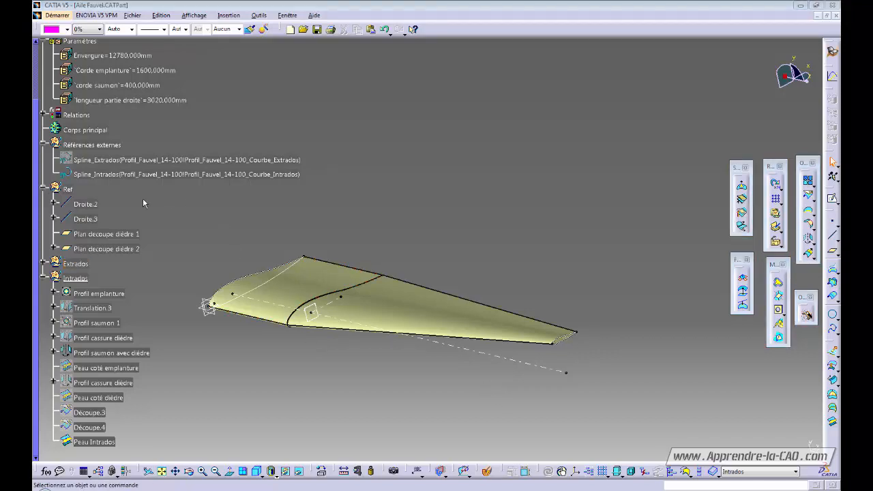
right_click(132, 175)
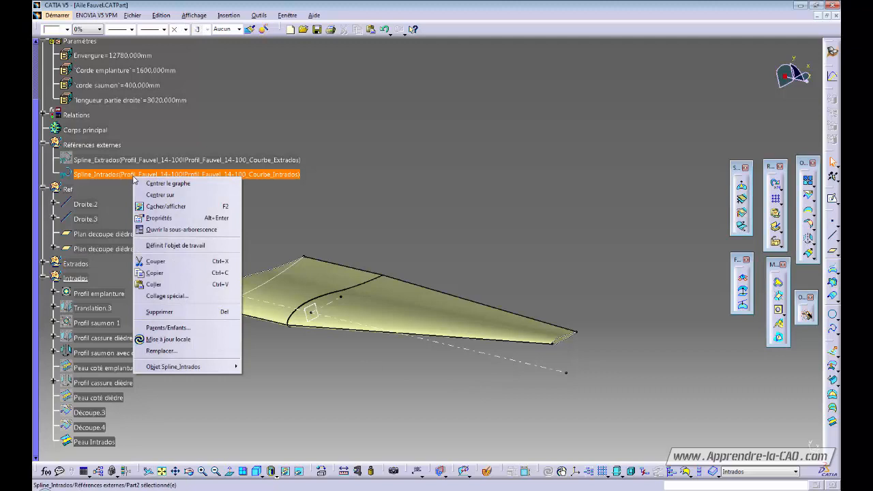
click(176, 207)
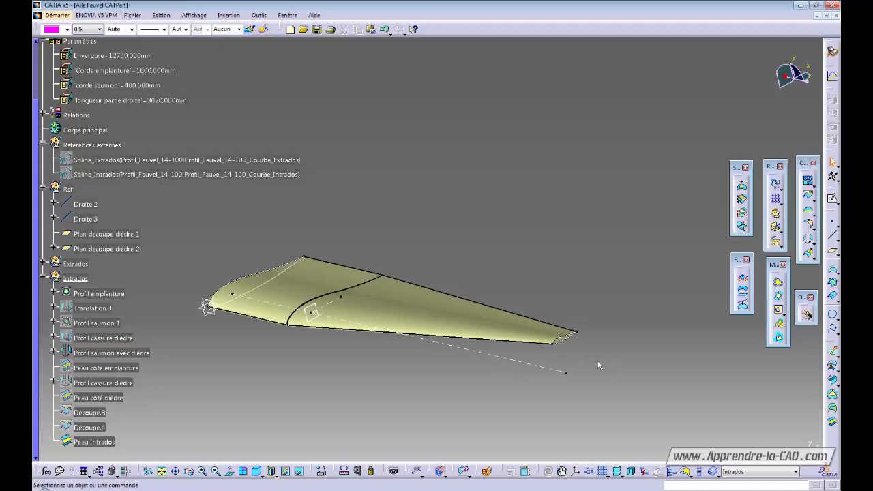
middle_drag(598, 361, 665, 398)
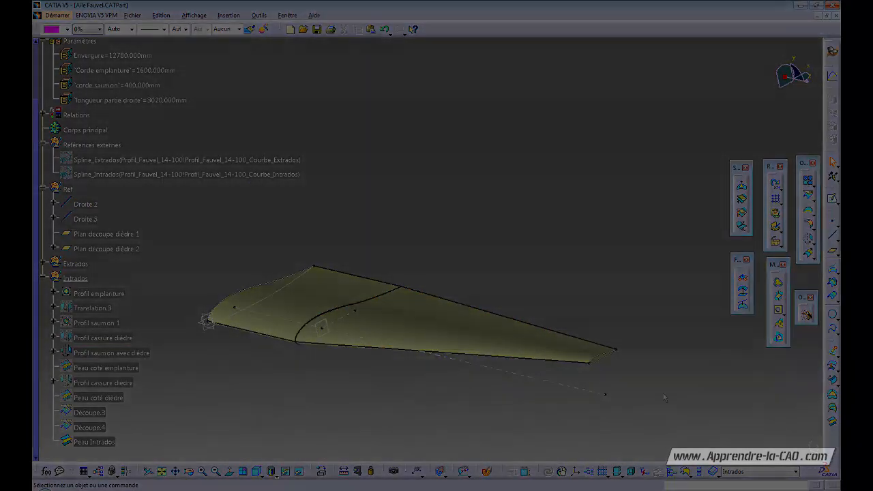